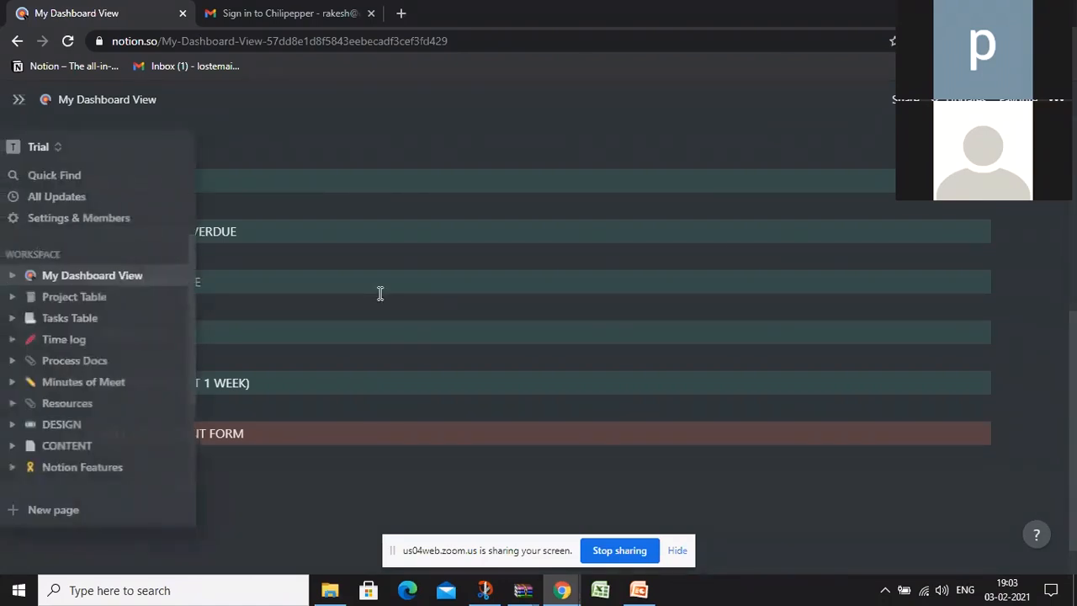
# Hide the screen-sharing notification bar covering the dashboard page
pyautogui.moveTo(3, 324)
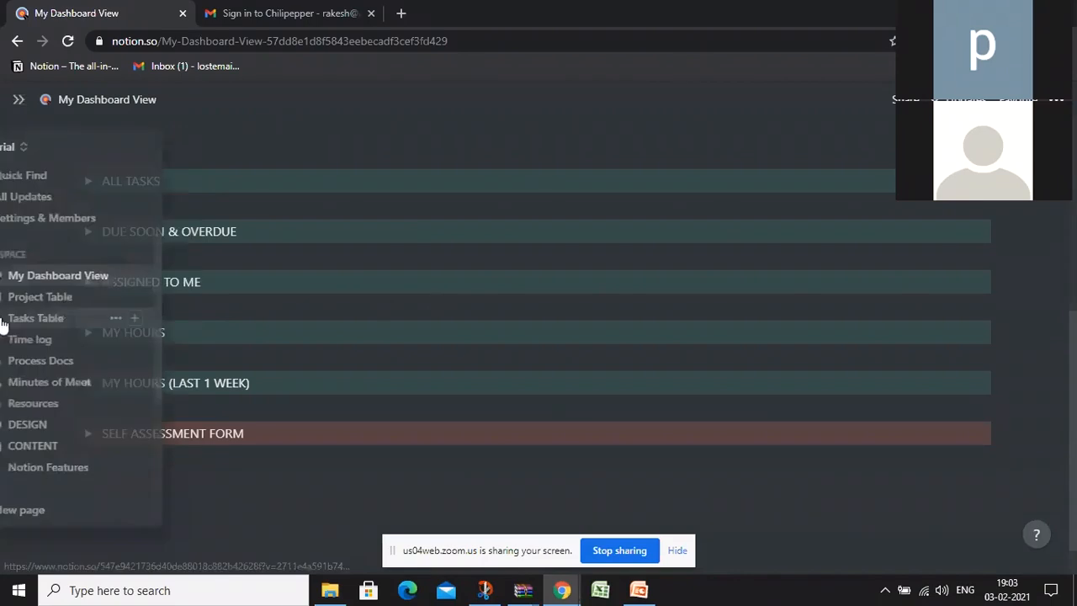
pyautogui.click(677, 550)
pyautogui.moveTo(2, 246)
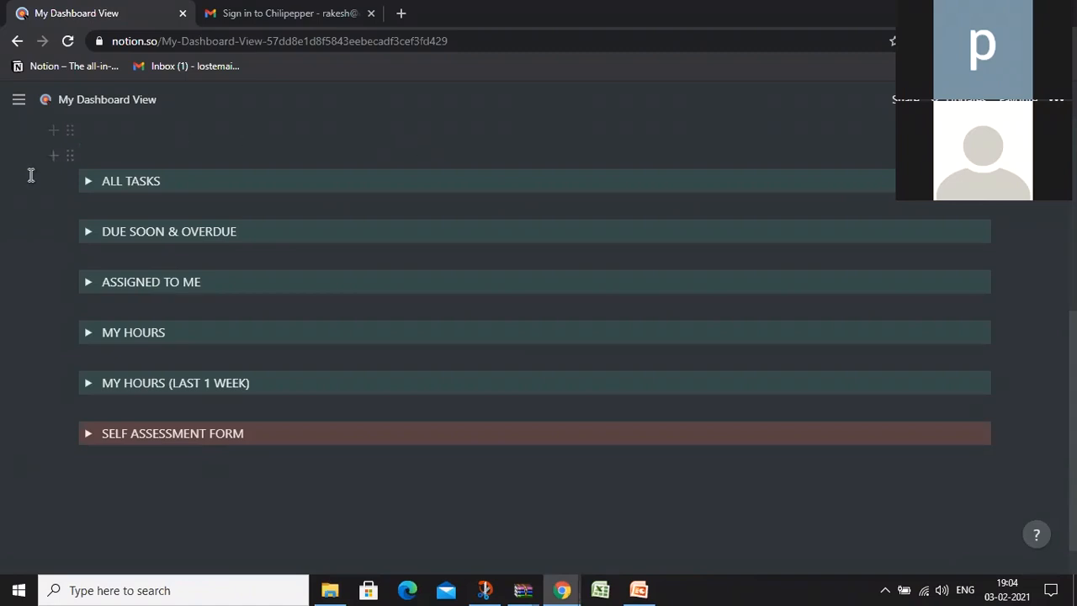
# Look through the workspace's Project Table, Tasks Table and Time log pages
pyautogui.moveTo(43, 211)
pyautogui.moveTo(12, 189)
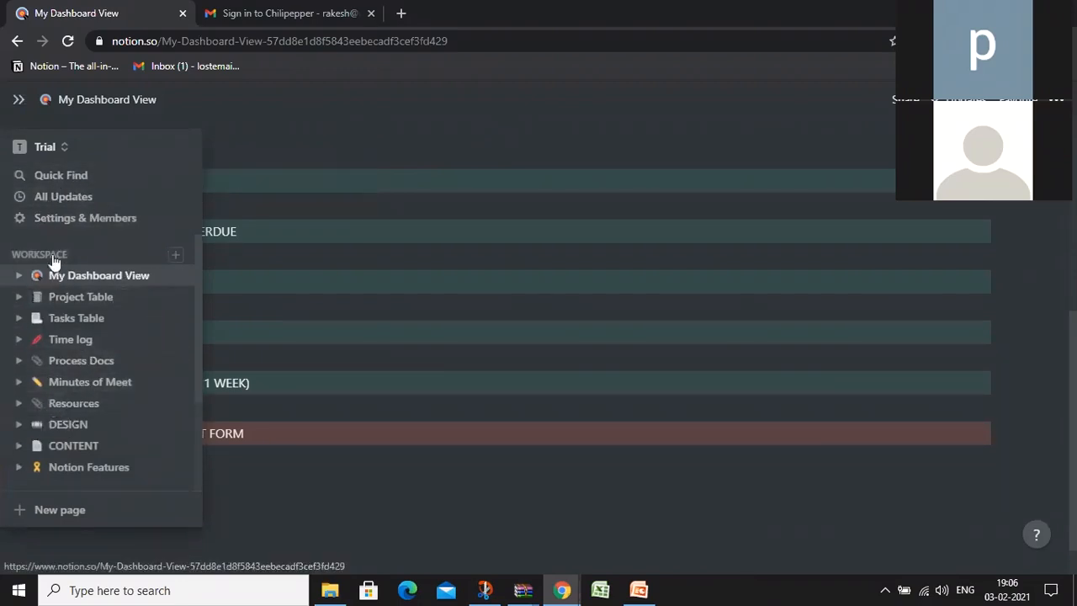
pyautogui.click(75, 305)
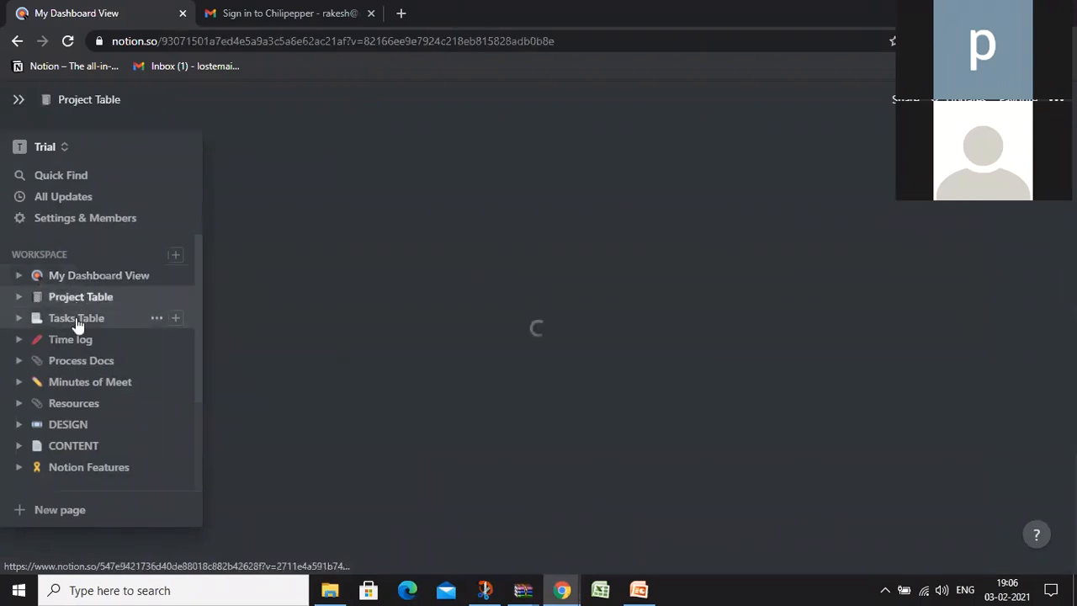
pyautogui.click(76, 320)
pyautogui.click(74, 341)
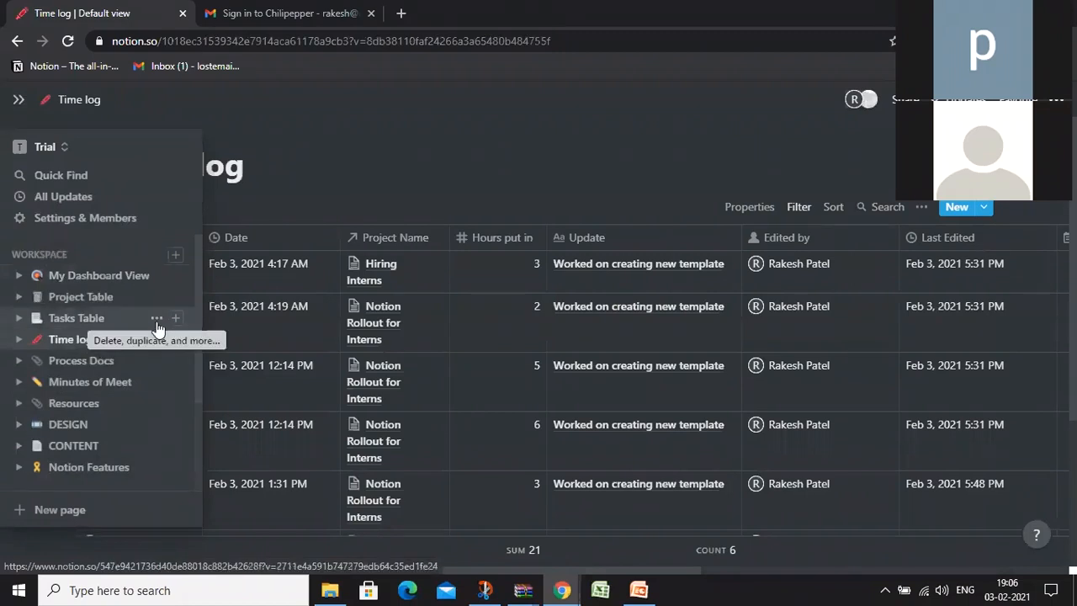
pyautogui.click(156, 324)
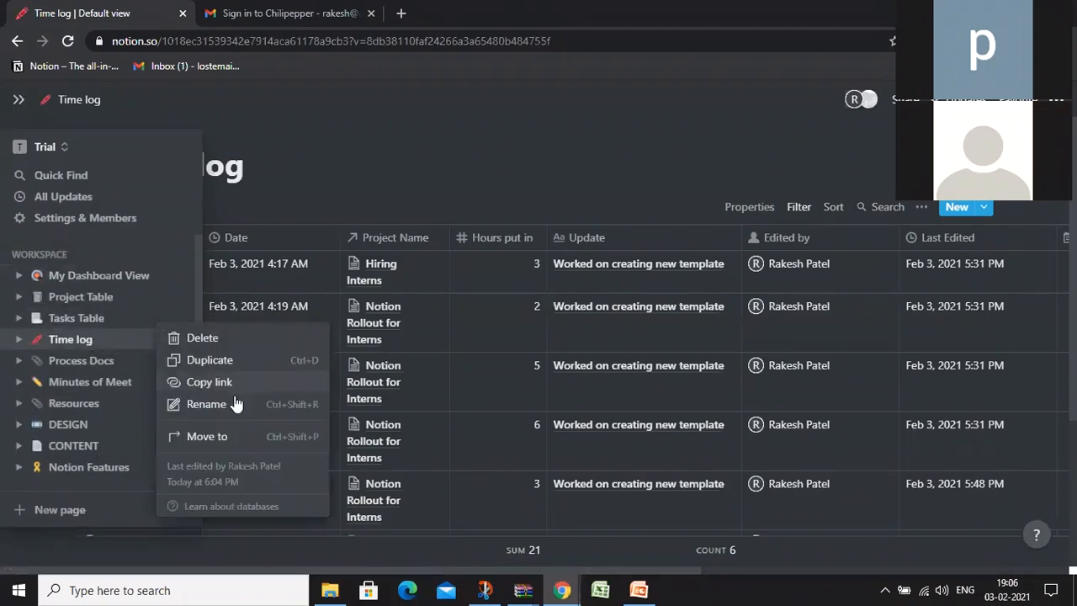
pyautogui.click(120, 315)
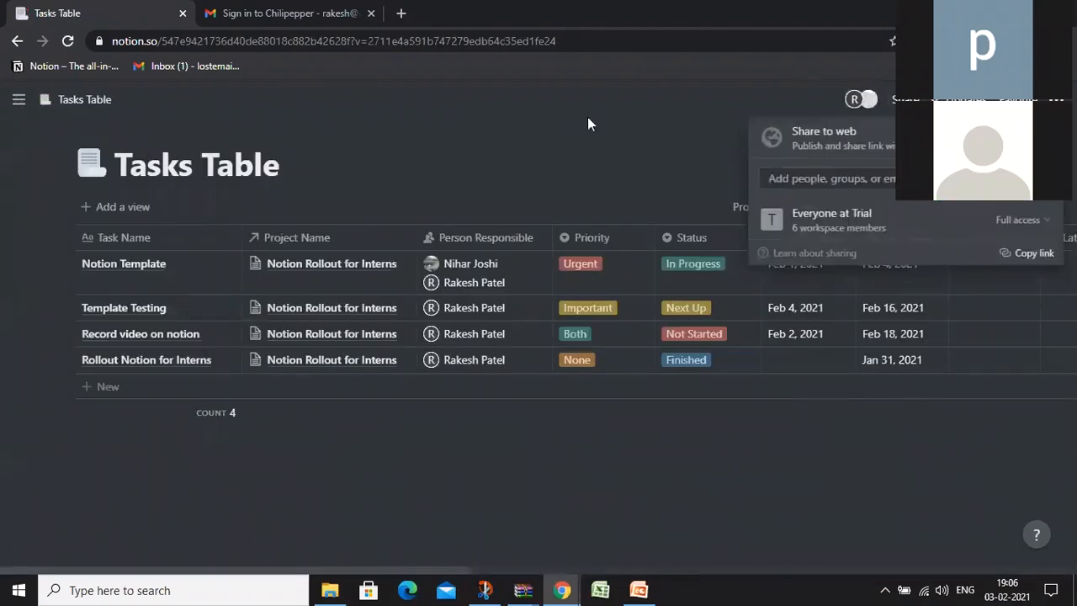
pyautogui.click(89, 297)
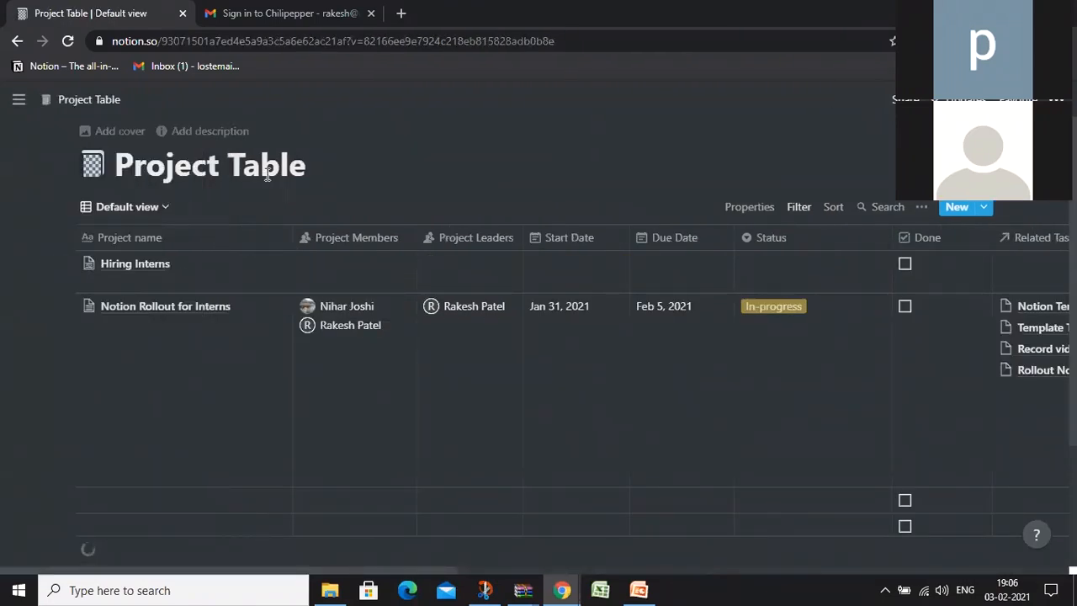
pyautogui.moveTo(4, 362)
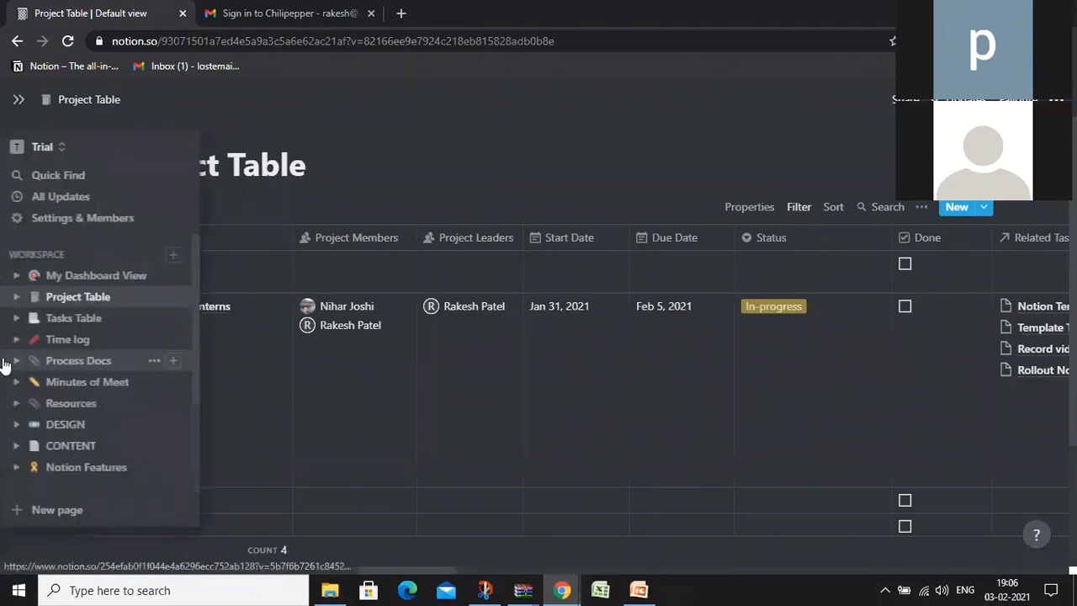
pyautogui.click(76, 324)
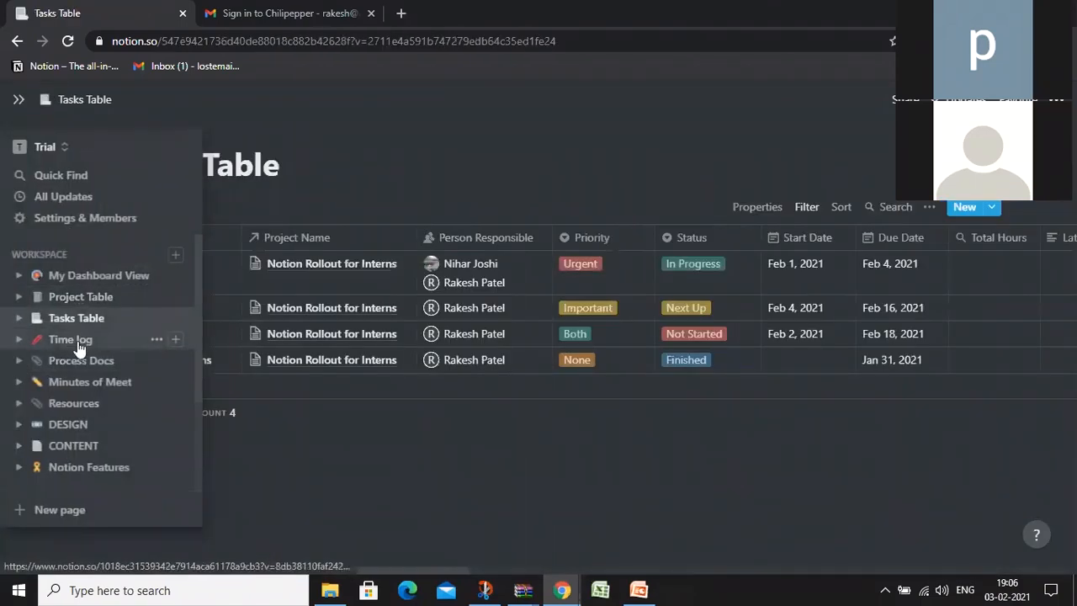
pyautogui.click(79, 340)
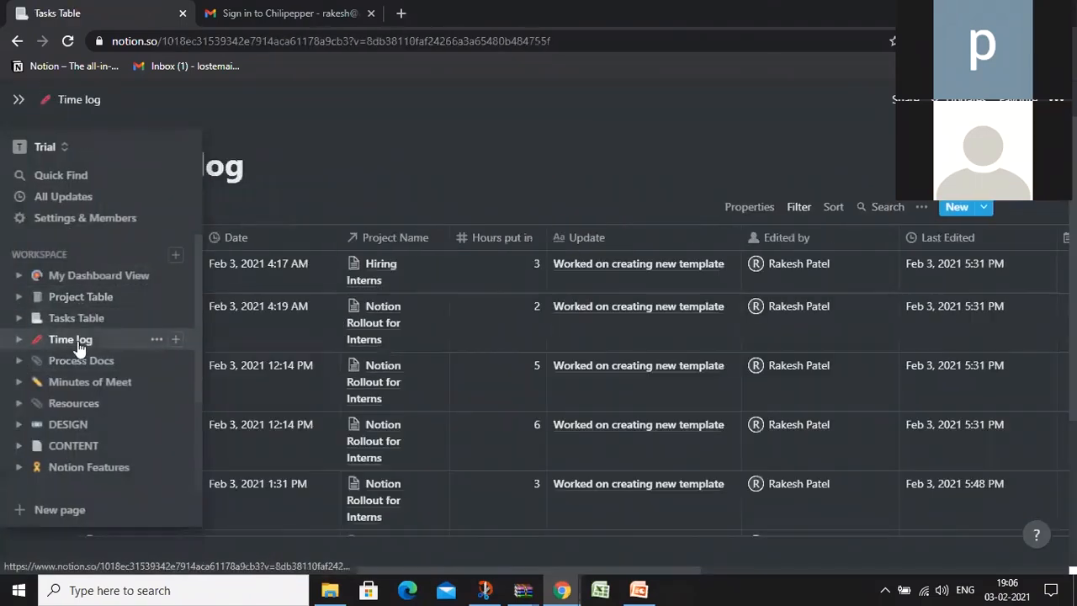
# Open the Project Table and look over its columns and project rows
pyautogui.click(81, 299)
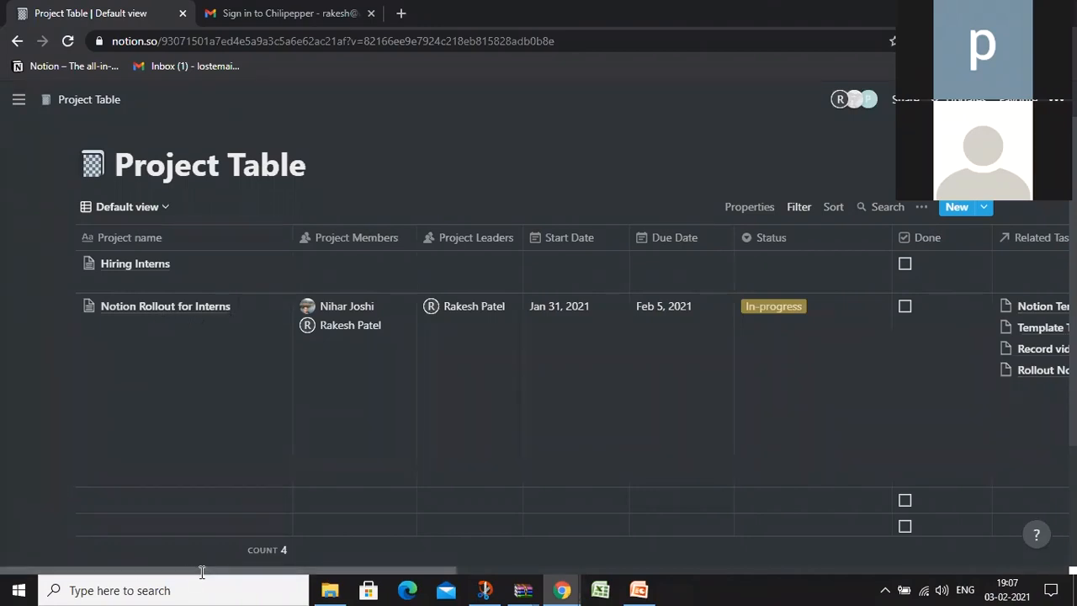
pyautogui.moveTo(202, 572); pyautogui.dragTo(215, 570)
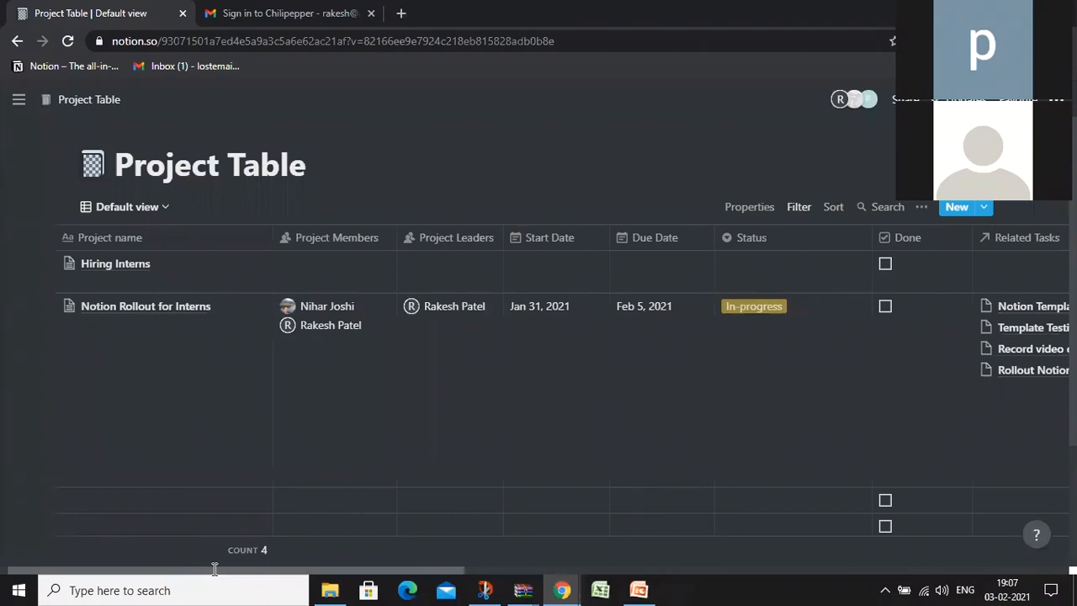
pyautogui.moveTo(215, 570)
pyautogui.mouseDown()
pyautogui.moveTo(267, 570)
pyautogui.moveTo(202, 569)
pyautogui.mouseUp()
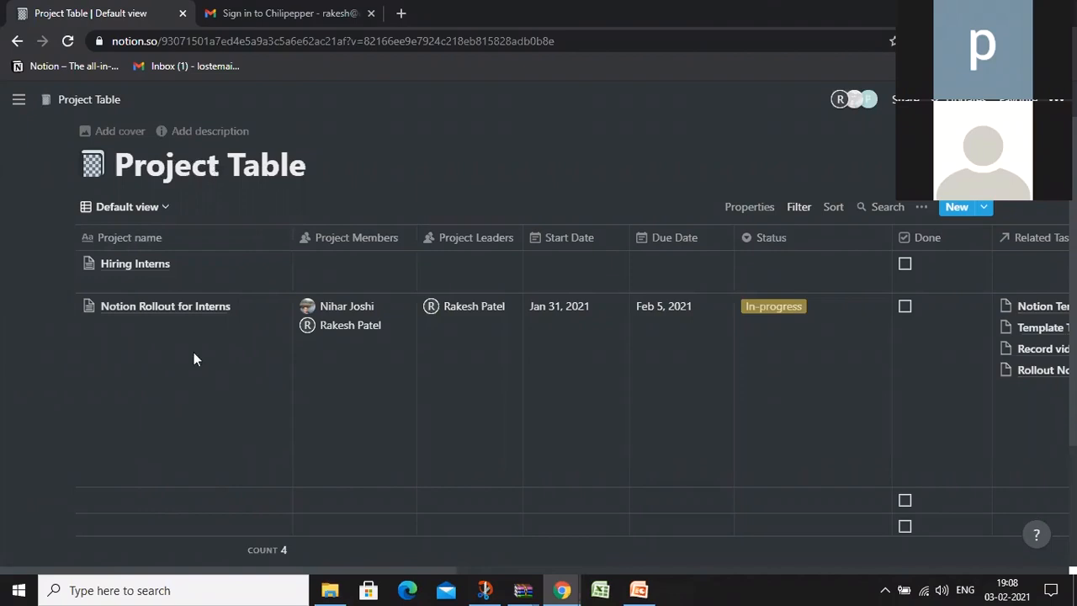
pyautogui.moveTo(205, 572)
pyautogui.moveTo(205, 573); pyautogui.dragTo(177, 567)
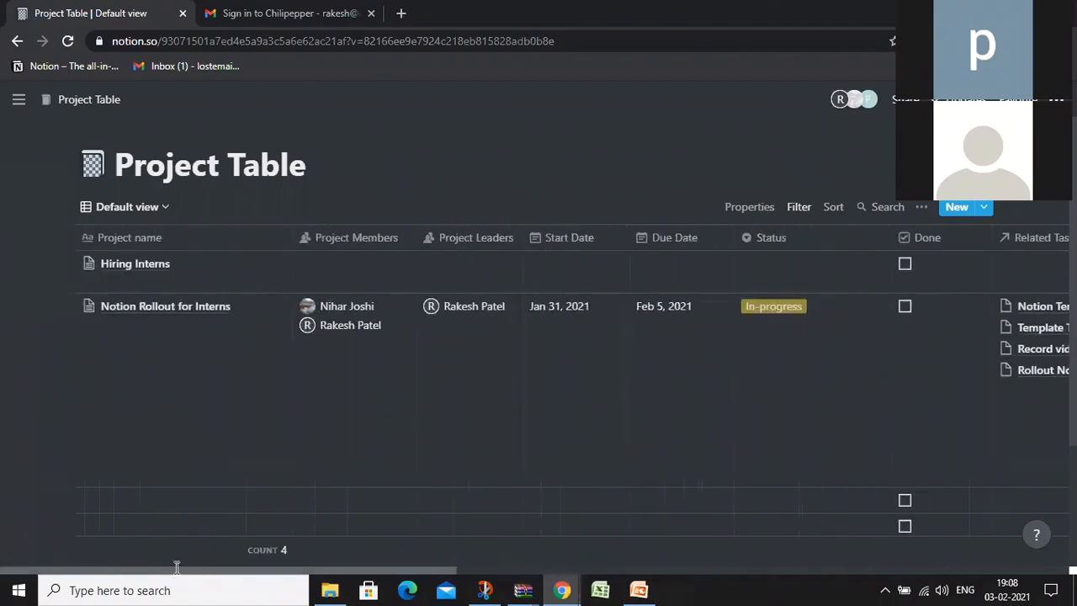
pyautogui.scroll(-2, 182, 442)
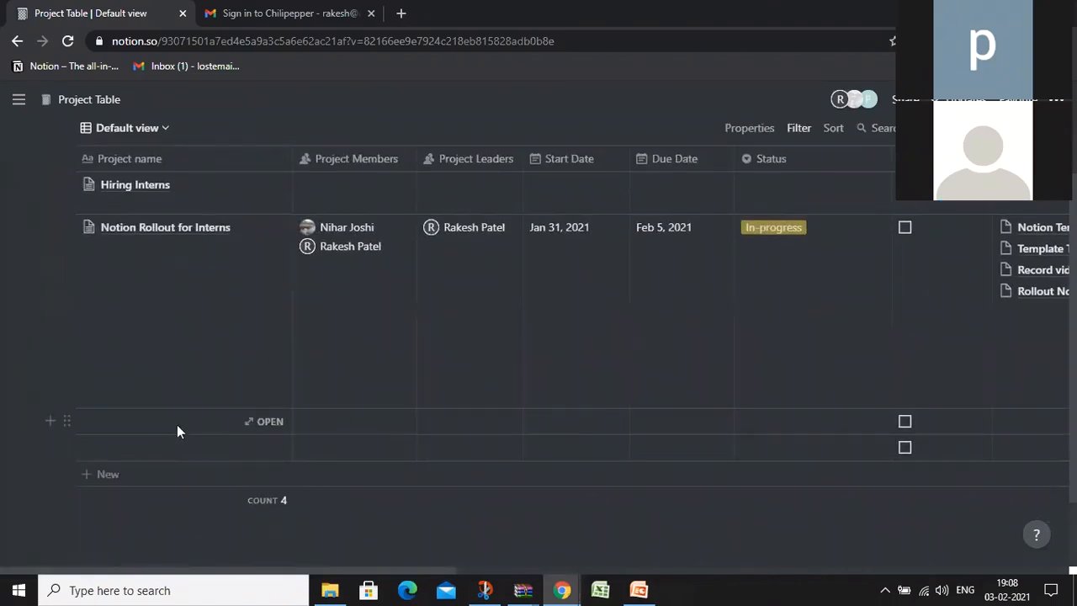
pyautogui.scroll(2, 173, 452)
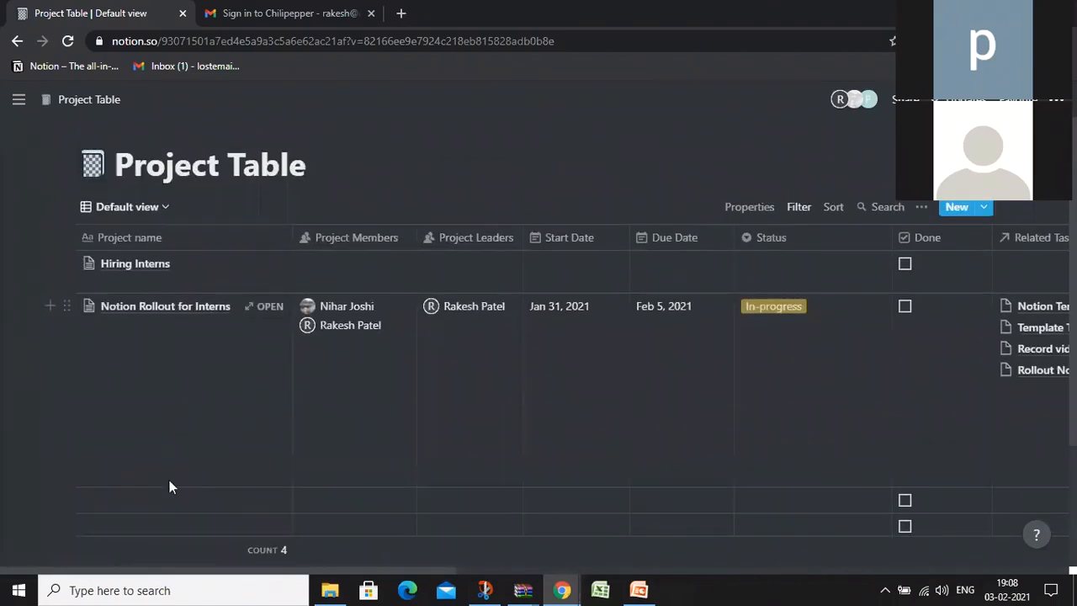
# Create a project in the Project Table from the Project Template and title it "Social Media Marketing Ads"
pyautogui.click(983, 208)
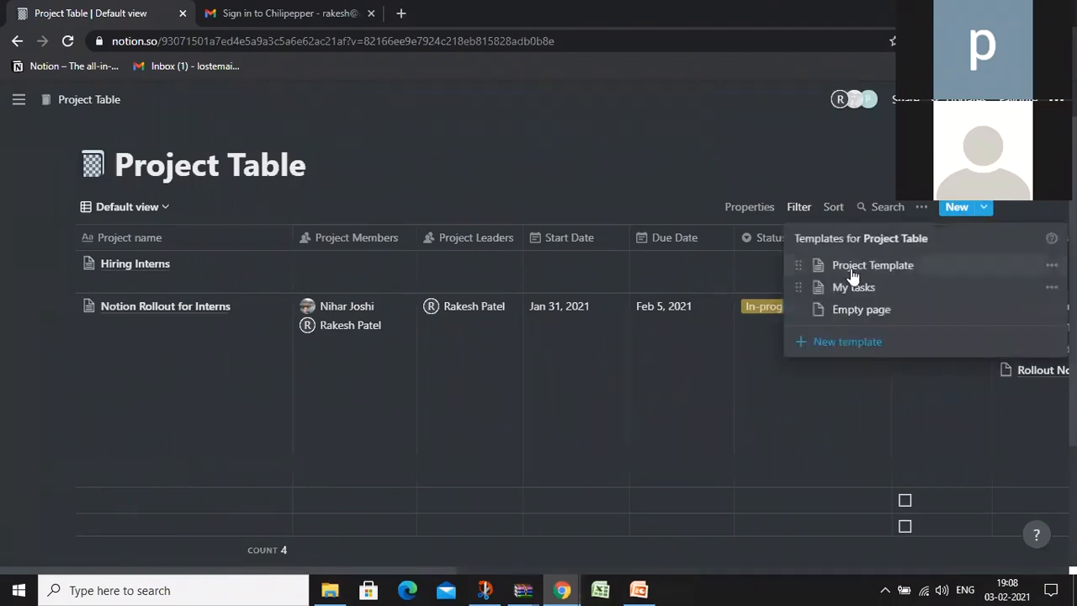
pyautogui.click(899, 266)
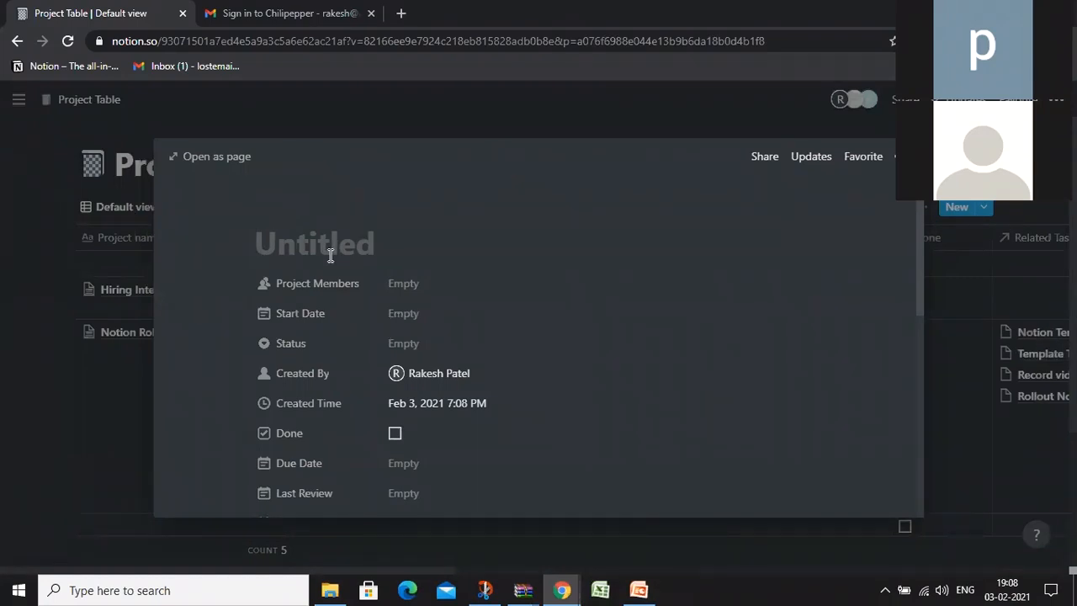
pyautogui.write('Soci')
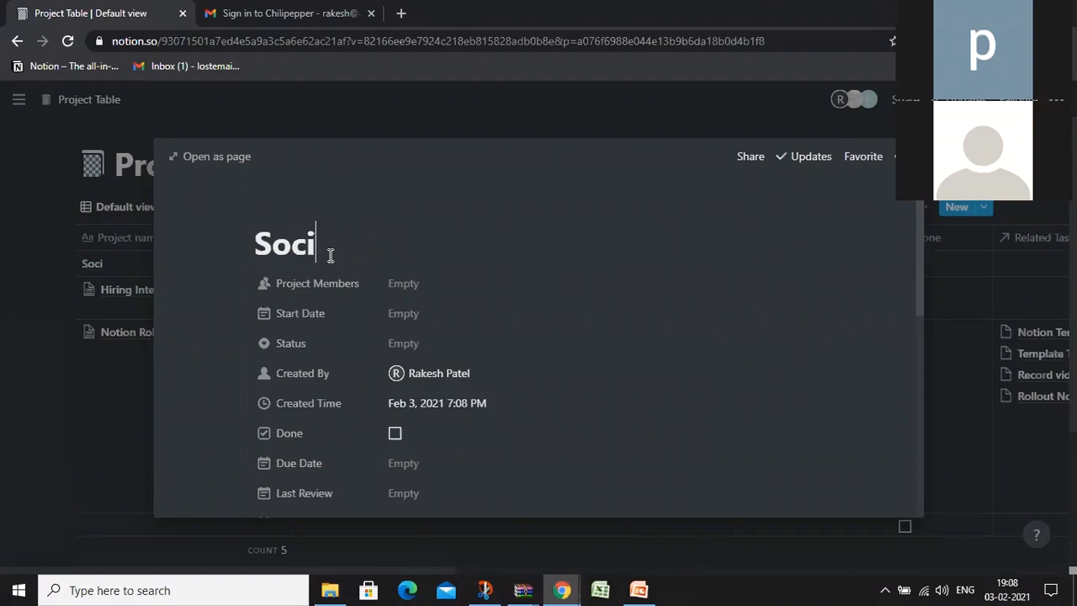
pyautogui.write('al Media')
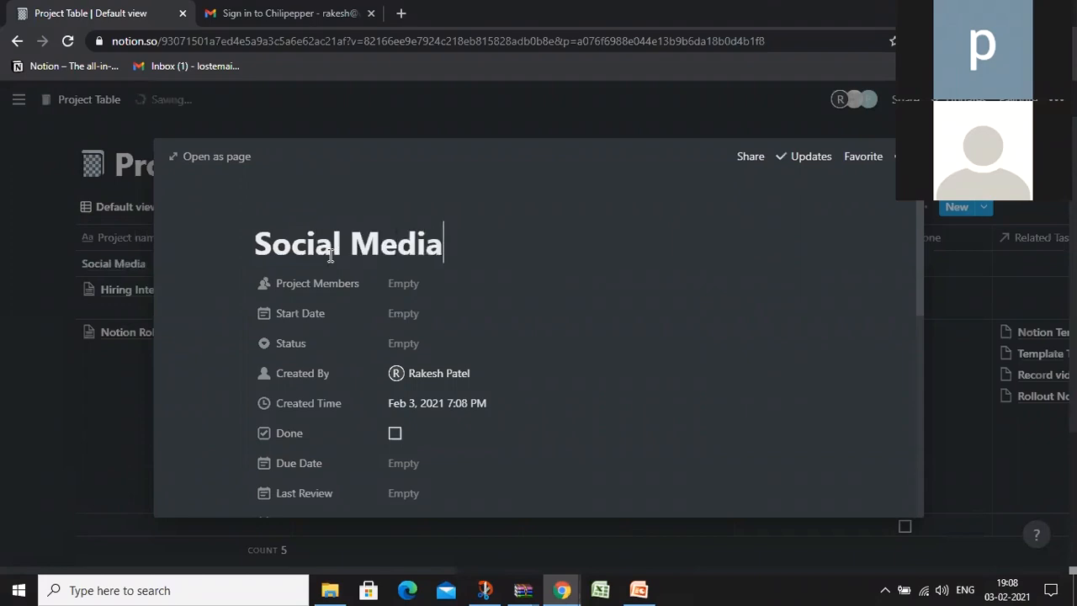
pyautogui.write(' Marke')
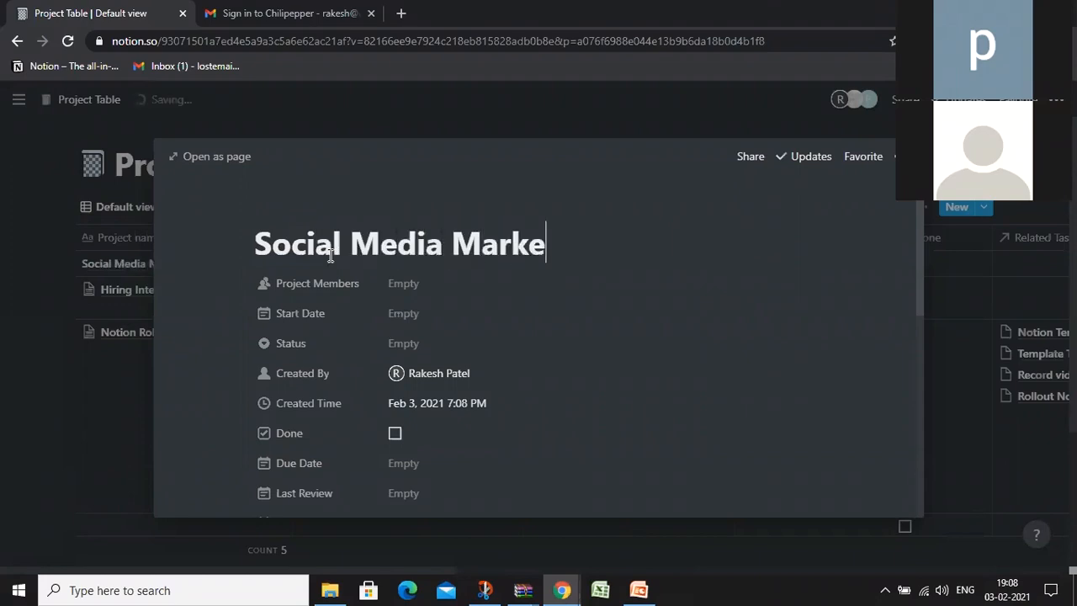
pyautogui.write('ting Ads')
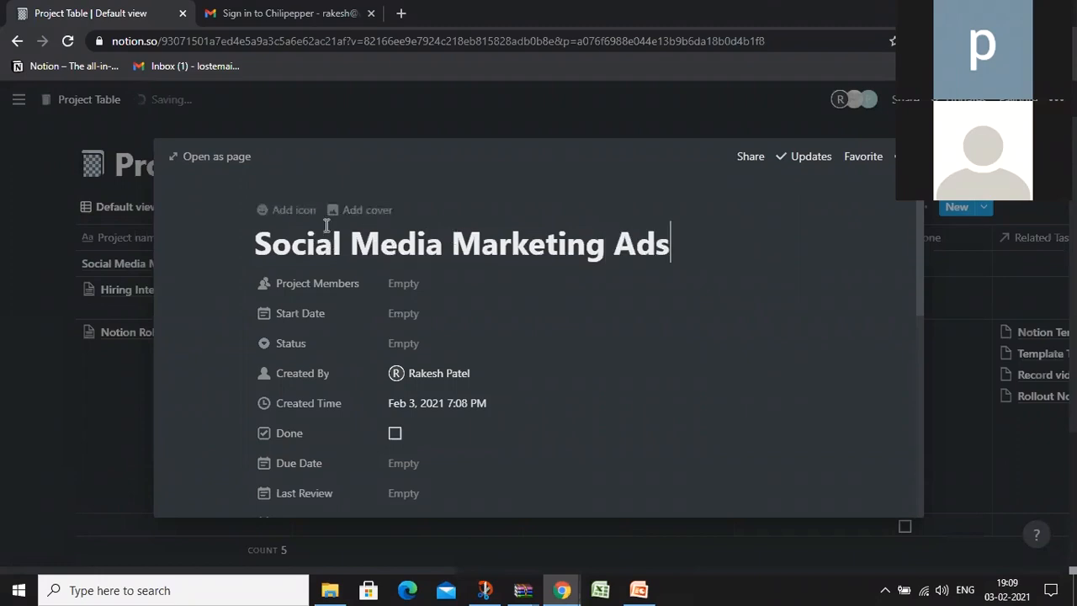
# View the Social Media Marketing Ads project as a full page, returning once to the Project Table to reopen it
pyautogui.click(206, 157)
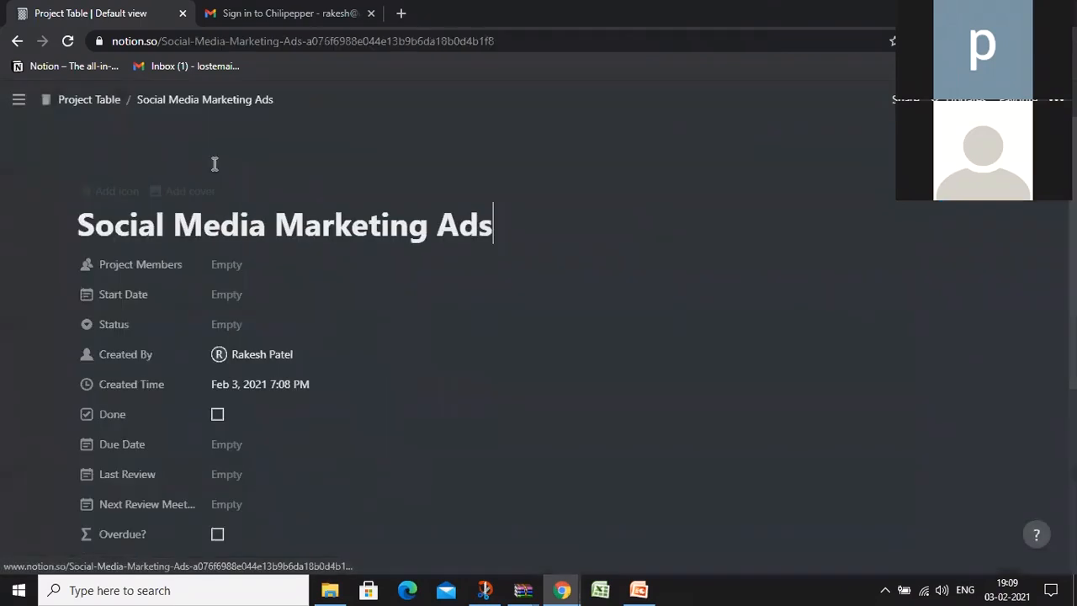
pyautogui.click(100, 101)
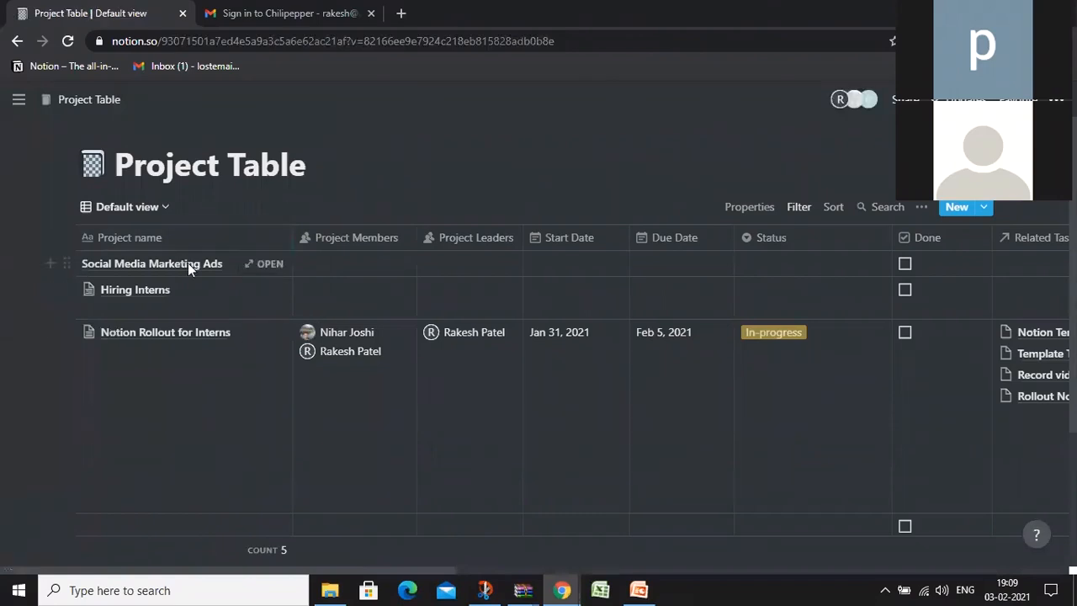
pyautogui.click(271, 264)
pyautogui.click(72, 268)
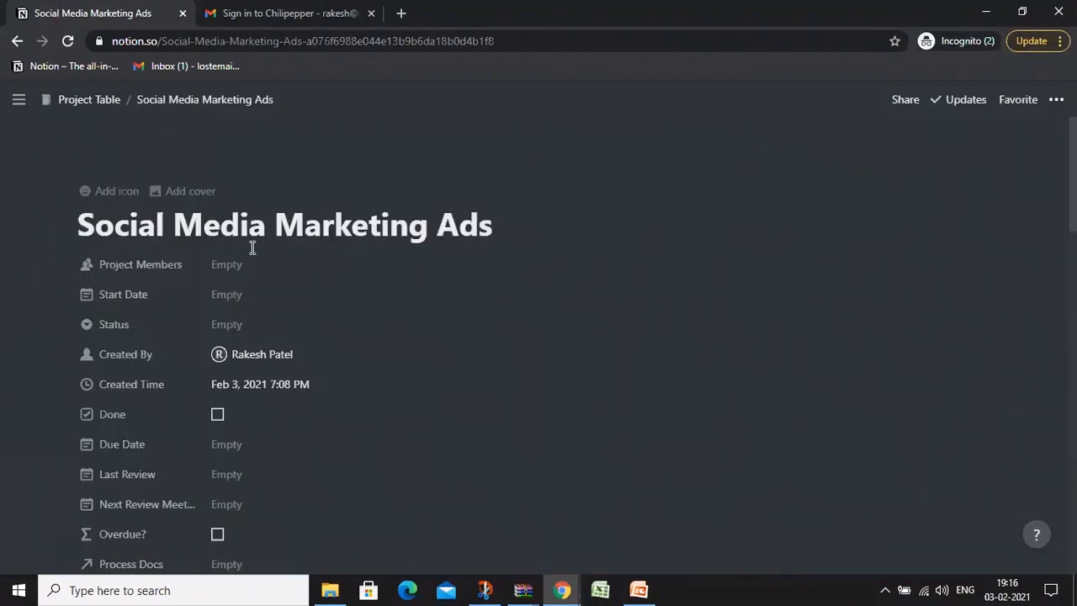
# In the Time log, widen the Project Name column to fit the names on one line and add a blank entry
pyautogui.moveTo(9, 409)
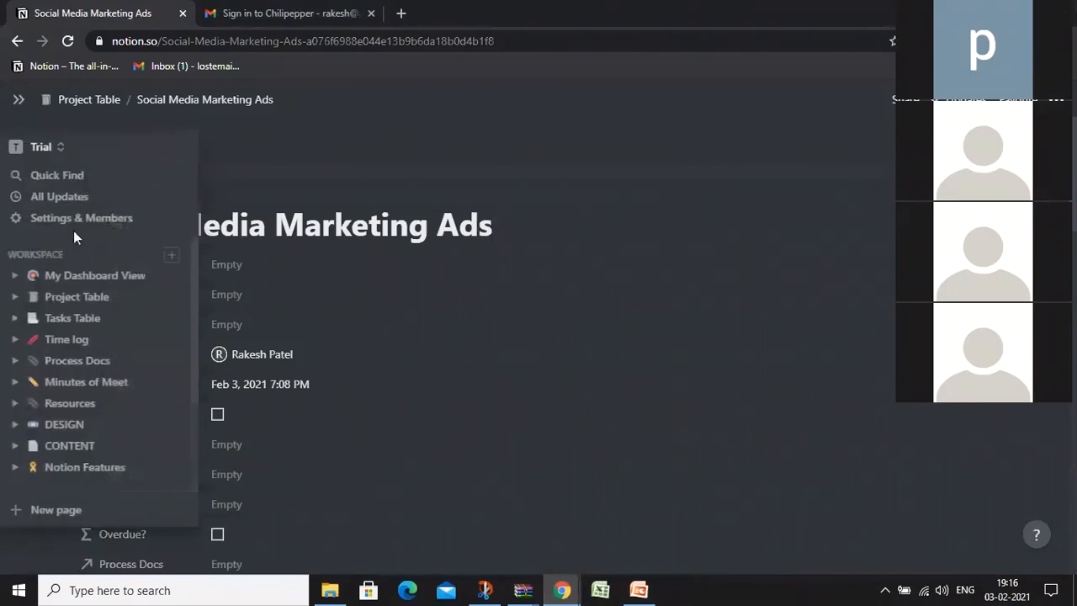
pyautogui.click(81, 301)
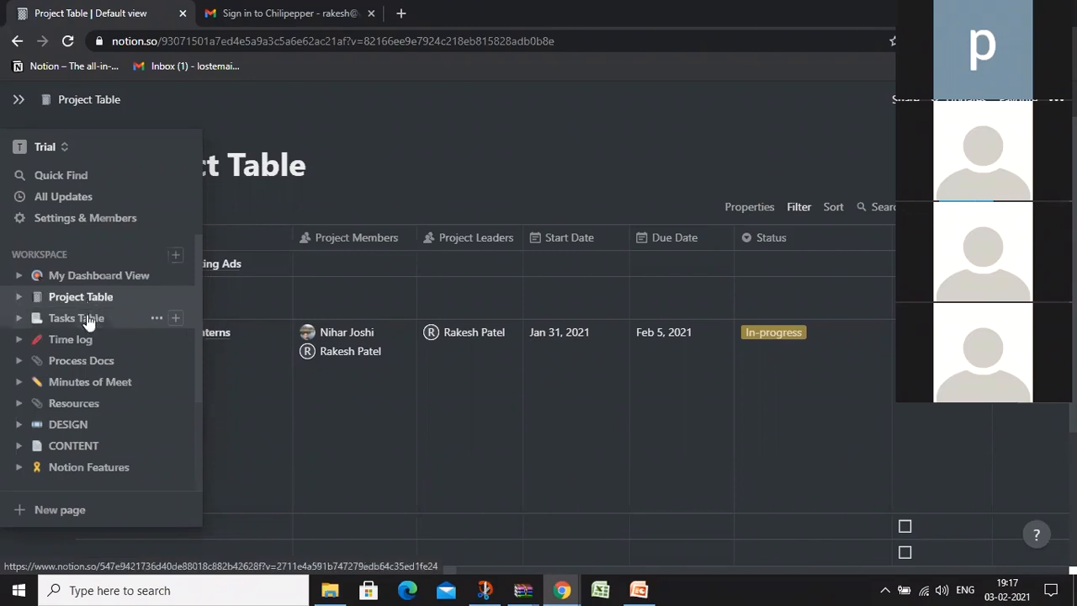
pyautogui.click(81, 343)
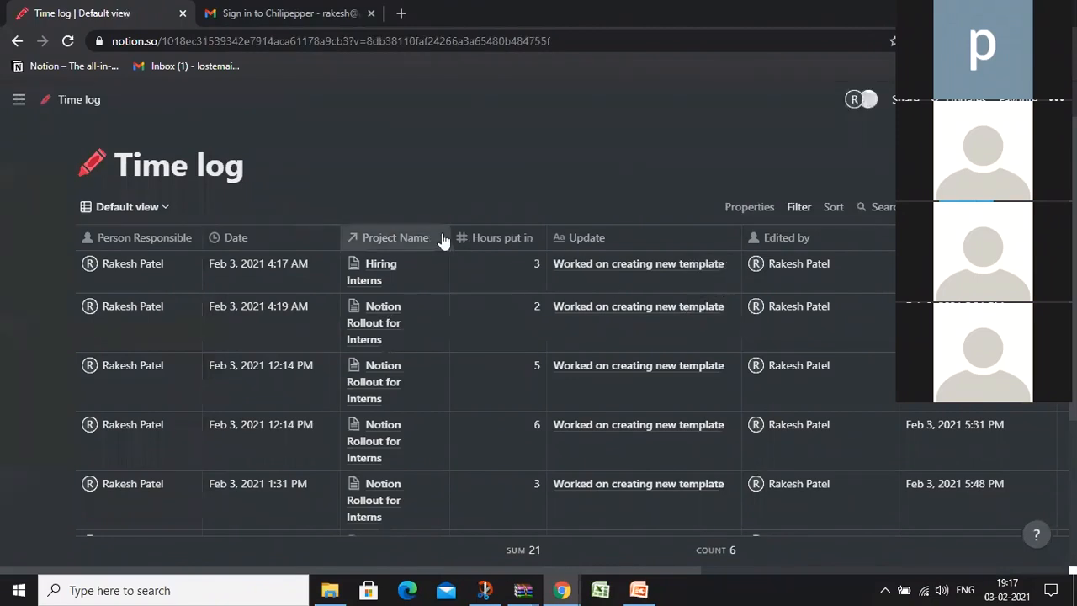
pyautogui.moveTo(449, 246); pyautogui.dragTo(520, 238)
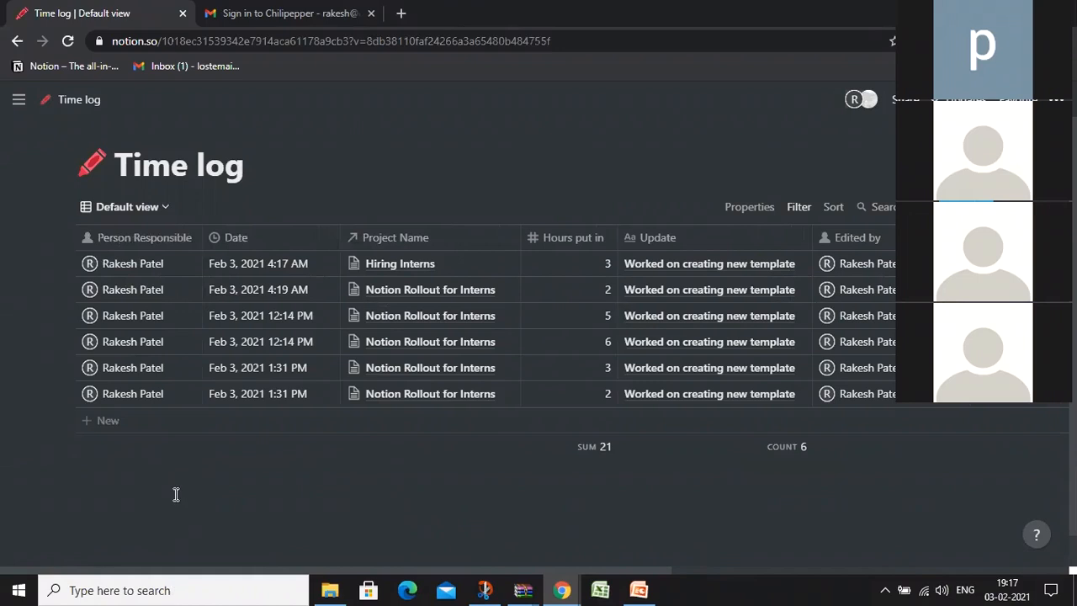
pyautogui.click(107, 420)
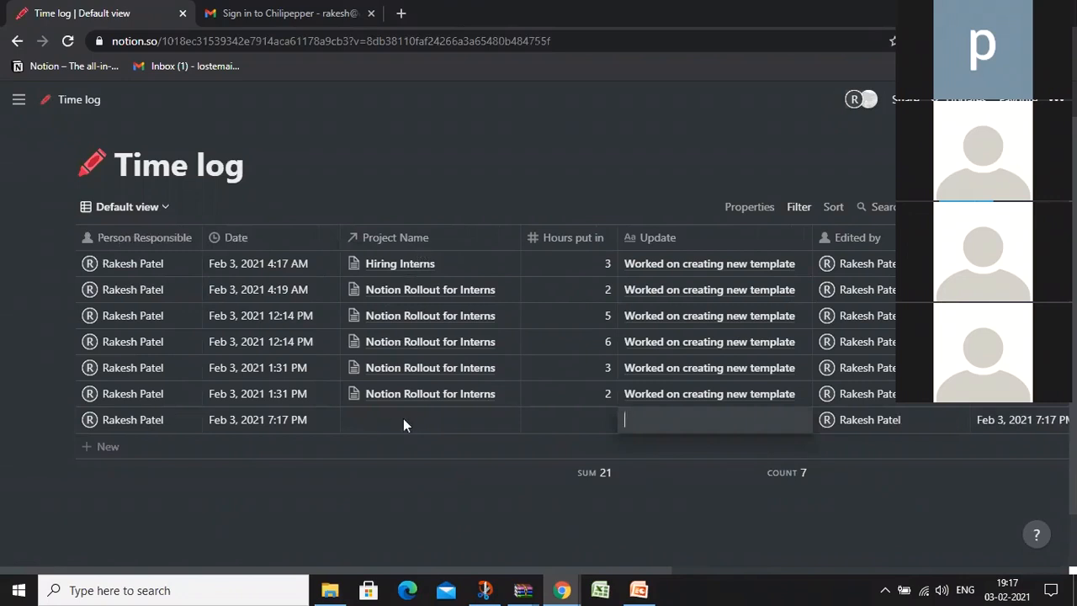
# Open the Project Table and look over its columns and rows, including the Status options for the Social Media Marketing Ads project
pyautogui.moveTo(8, 315)
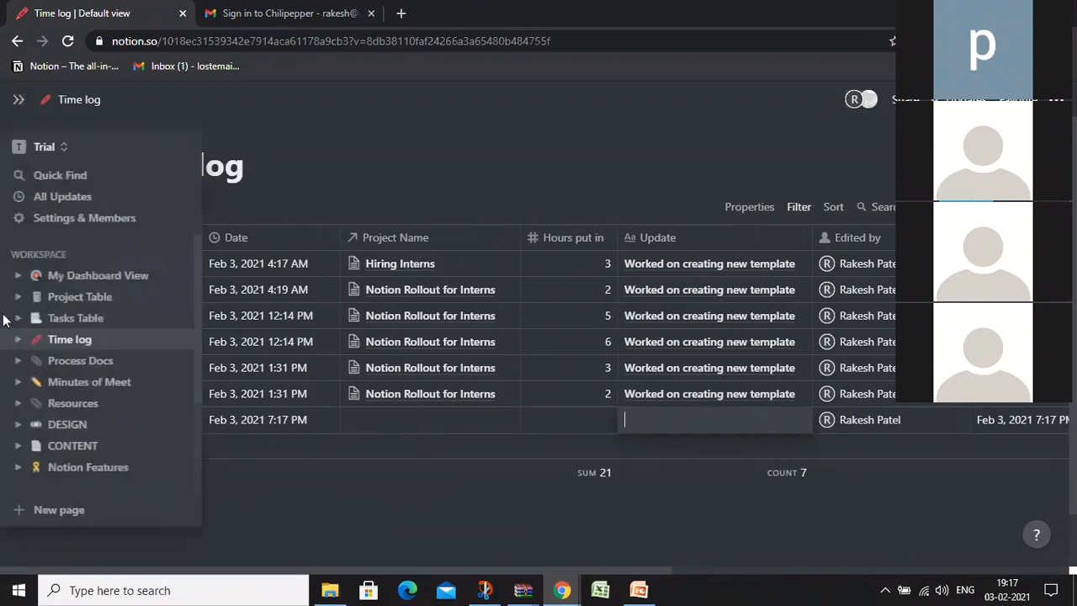
pyautogui.click(74, 296)
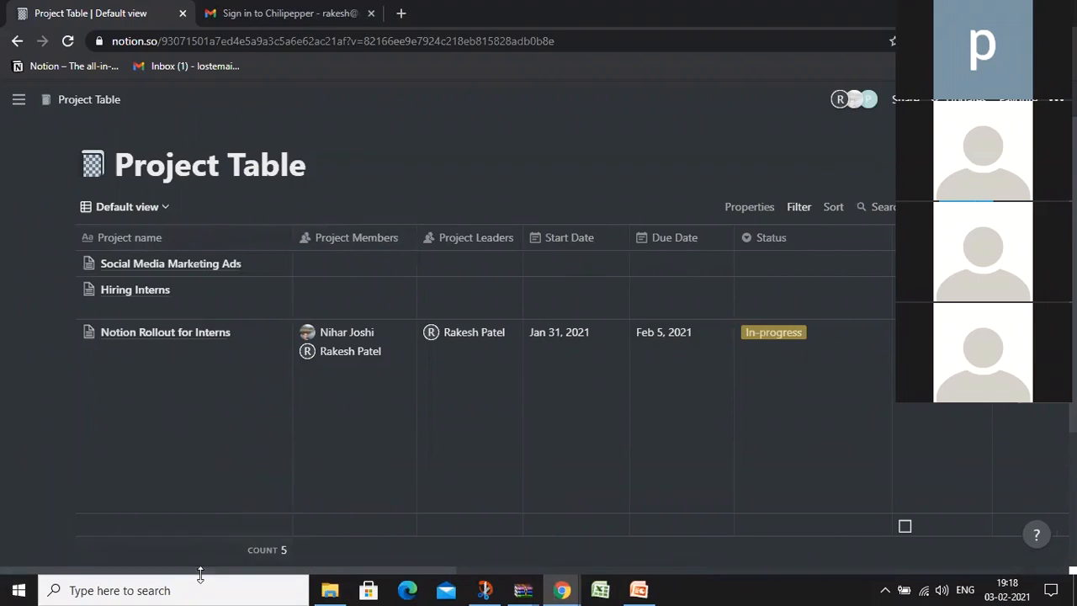
pyautogui.moveTo(202, 569); pyautogui.dragTo(329, 570)
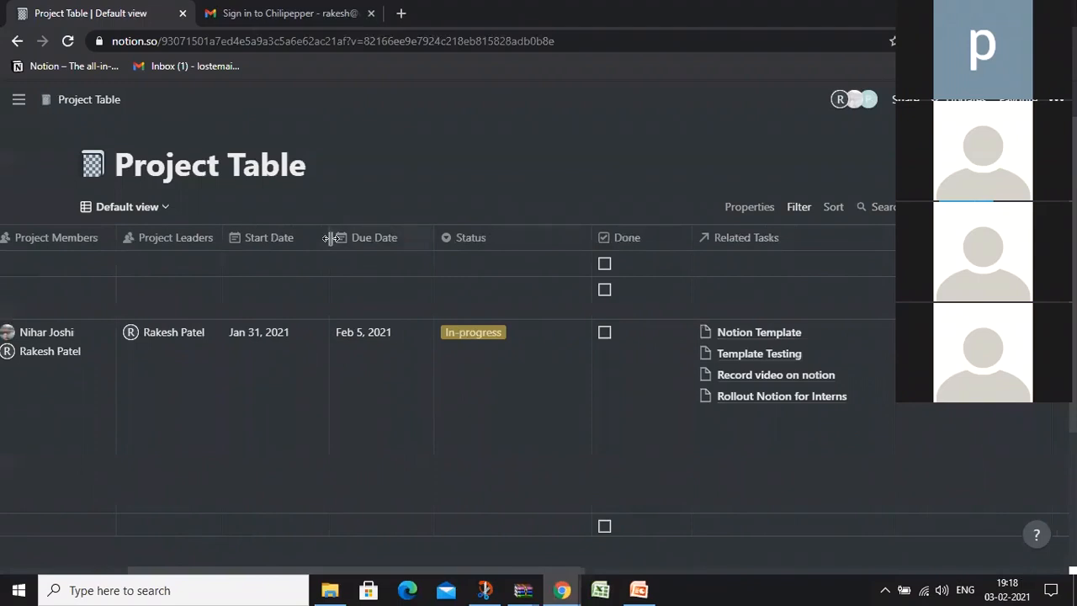
pyautogui.click(490, 263)
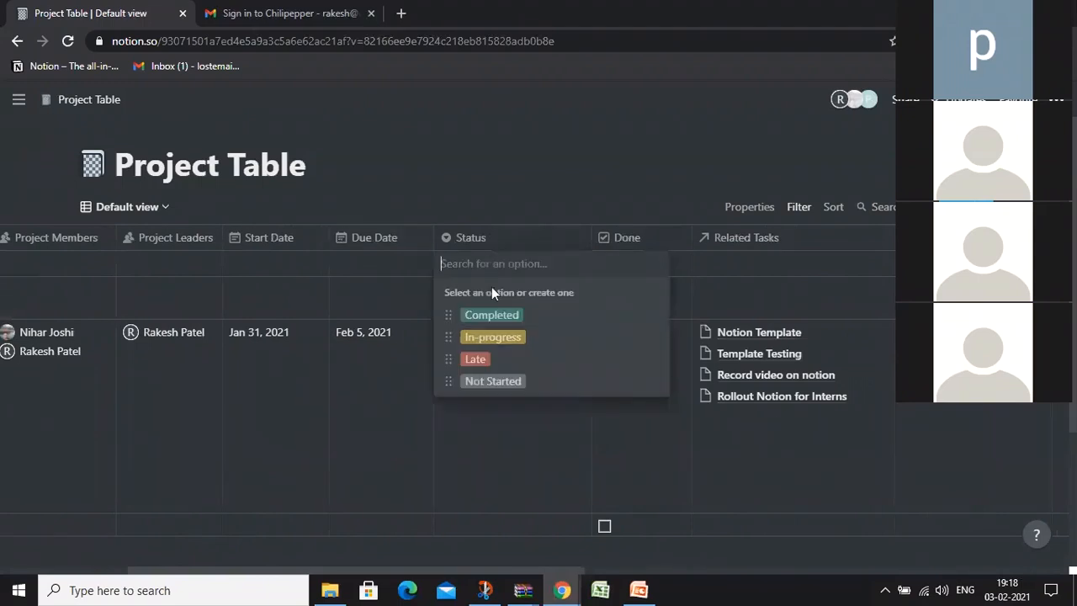
pyautogui.press('Escape')
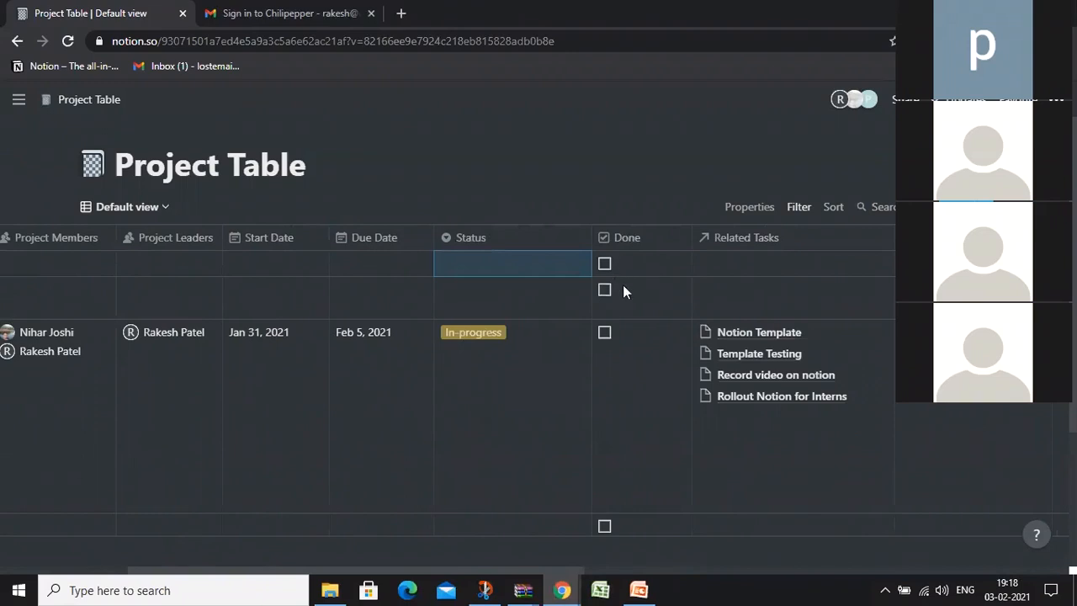
pyautogui.moveTo(384, 569); pyautogui.dragTo(218, 561)
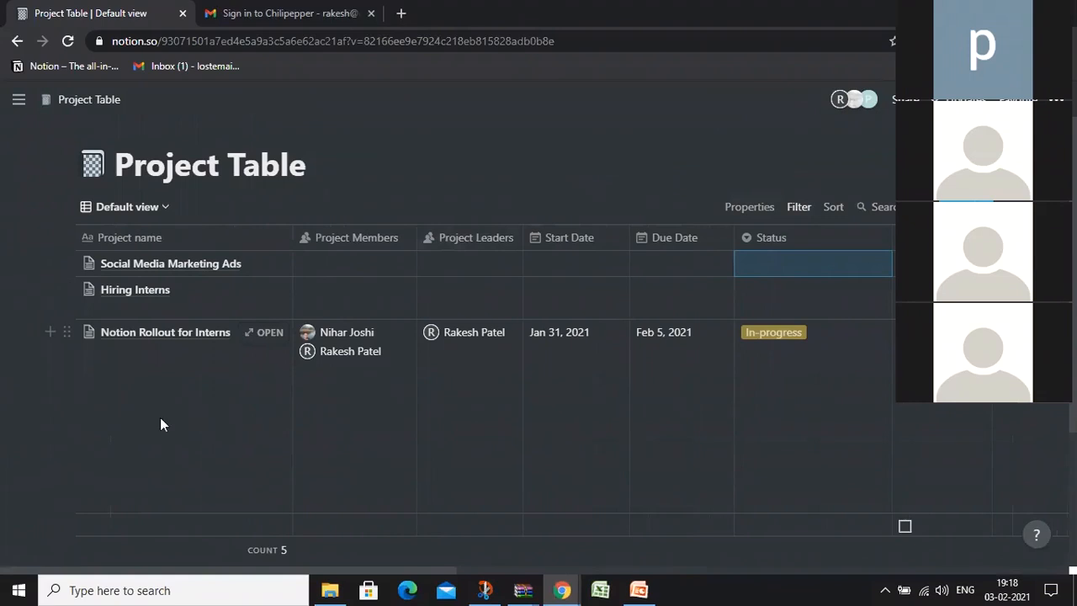
pyautogui.scroll(-1, 160, 418)
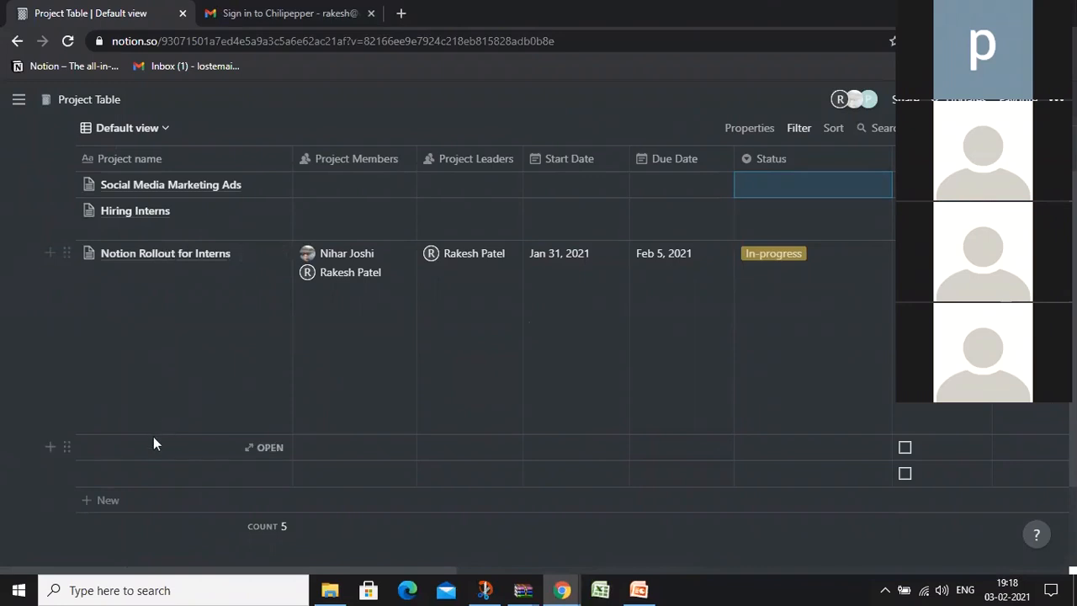
pyautogui.scroll(1, 484, 327)
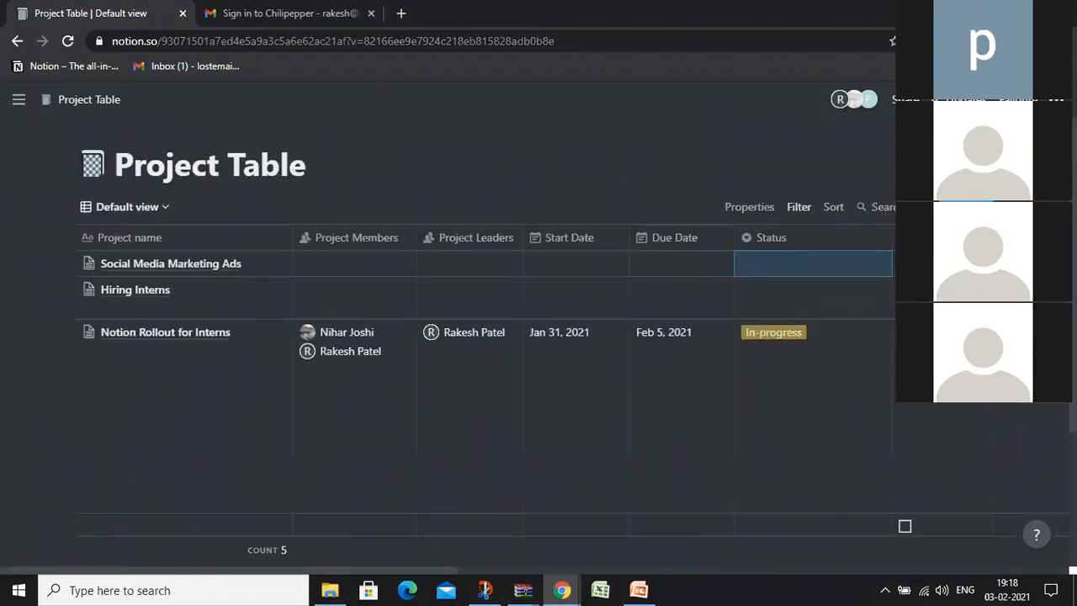
# Create another project in the Project Table from the Project Template, title it "Social Media Ads" and open it as a full page
pyautogui.click(981, 208)
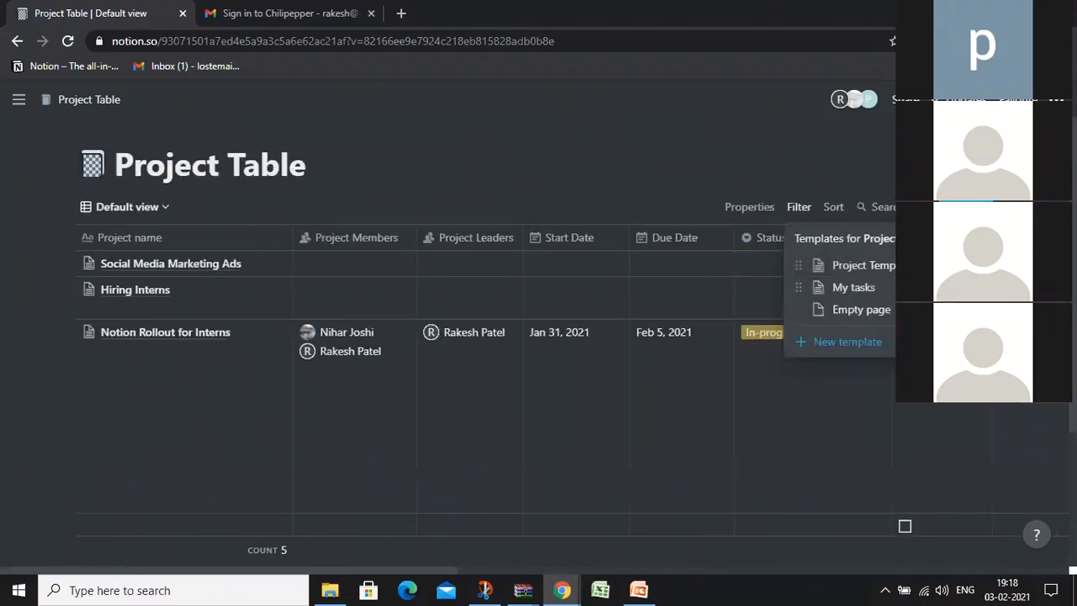
pyautogui.click(873, 266)
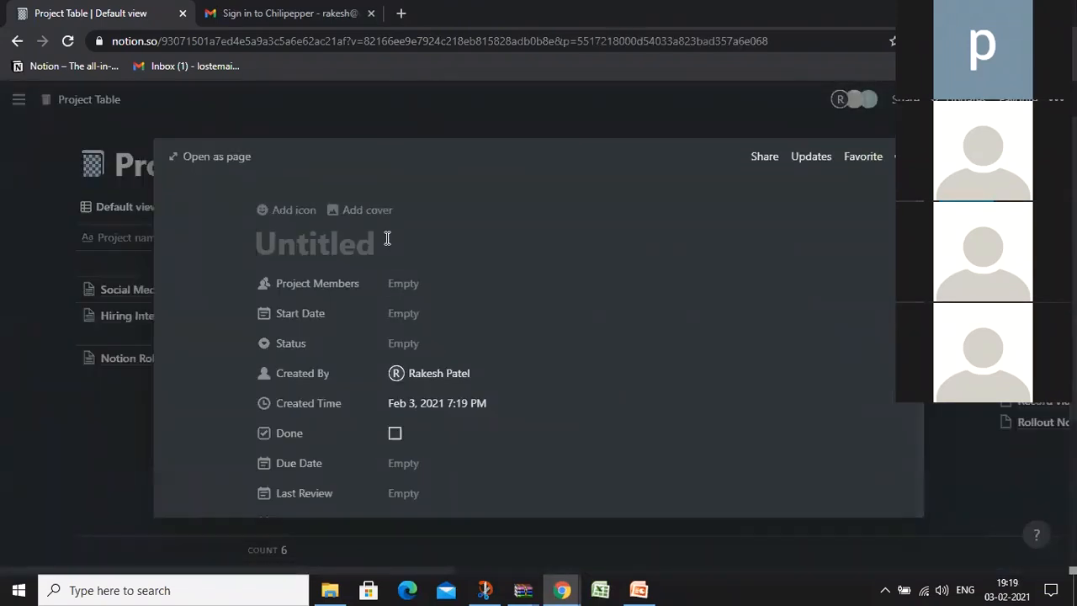
pyautogui.write('Social ')
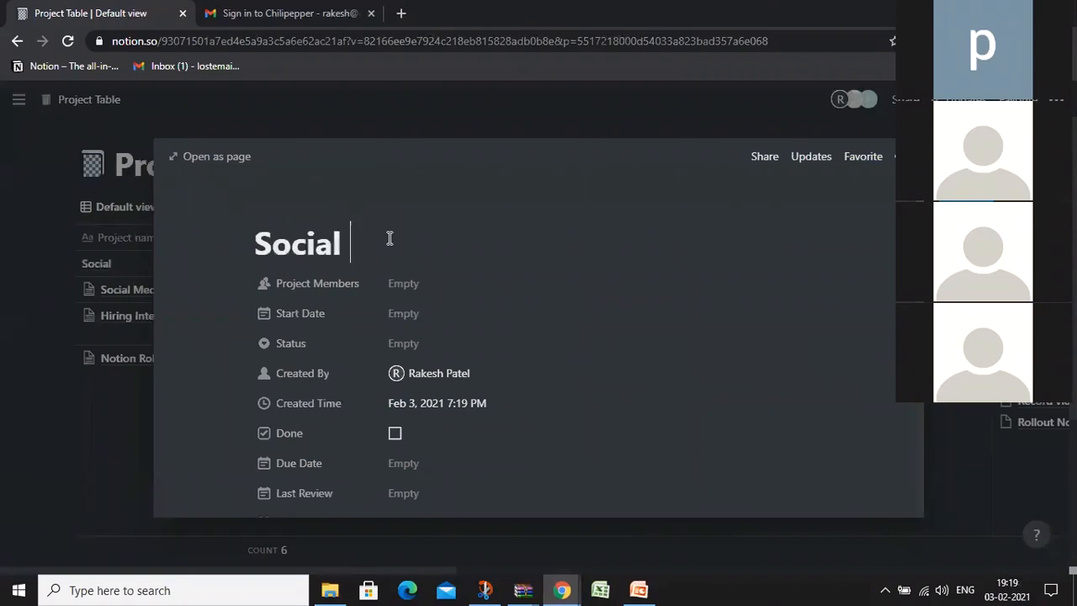
pyautogui.write('Media ')
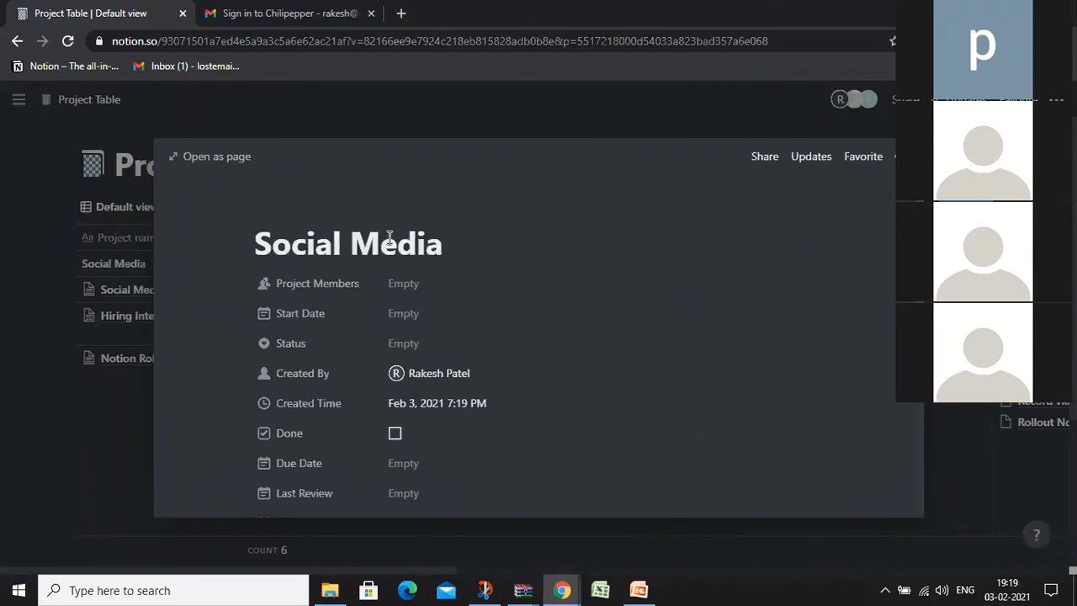
pyautogui.write('Ads')
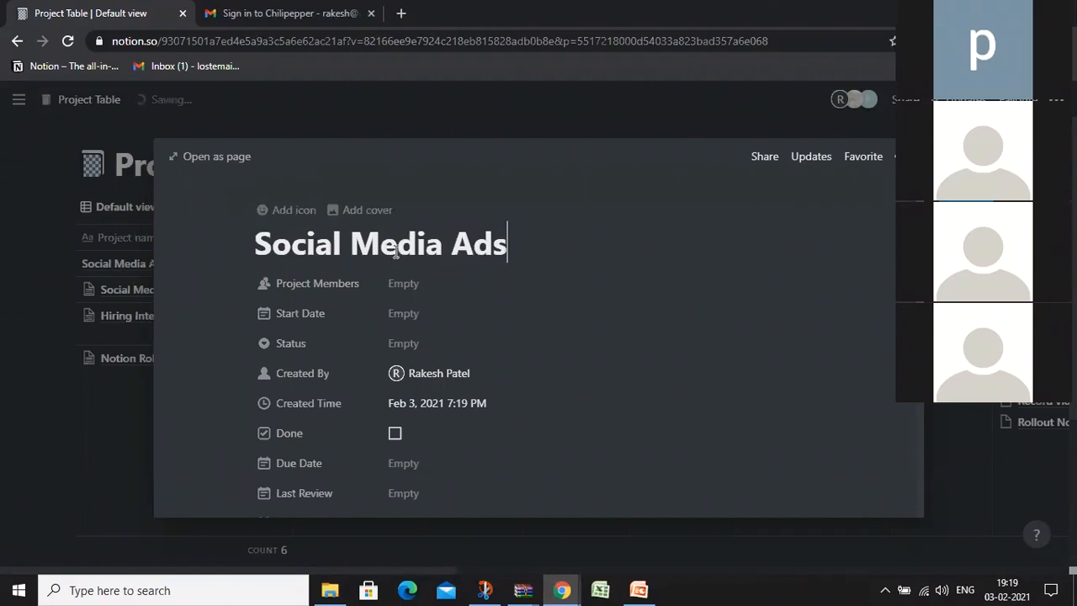
pyautogui.click(242, 160)
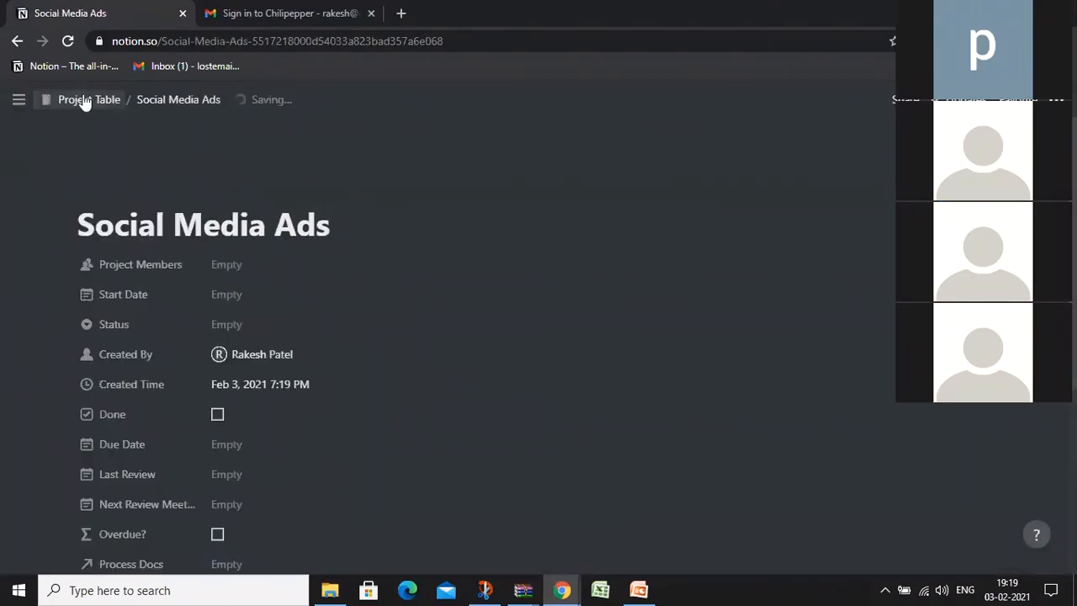
# Examine the properties of the Social Media Ads project and the area below them where the template content belongs
pyautogui.scroll(-3, 260, 308)
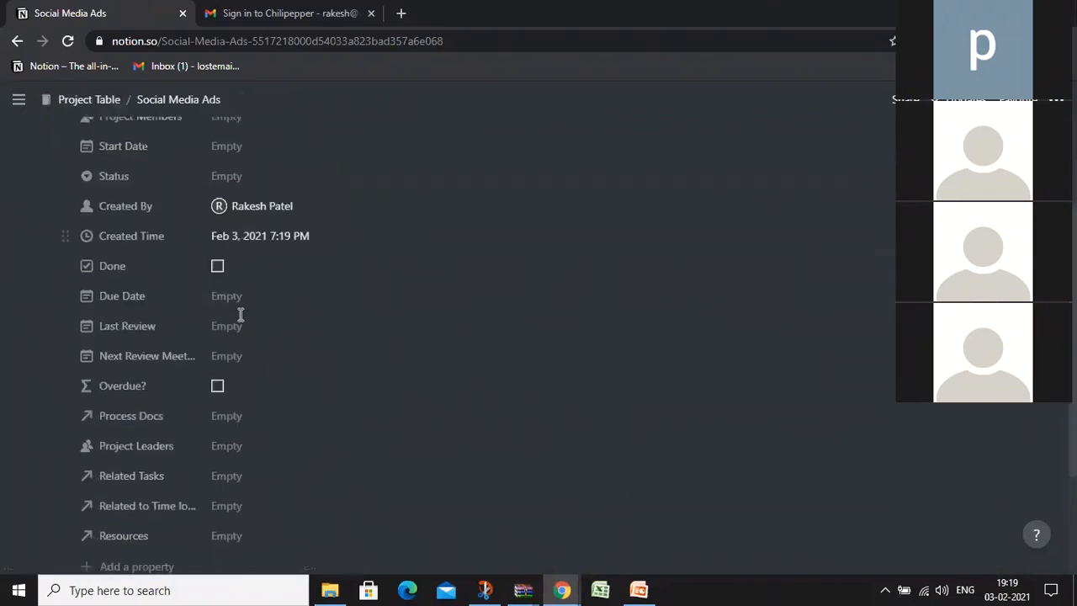
pyautogui.scroll(3, 225, 320)
pyautogui.scroll(-4, 225, 323)
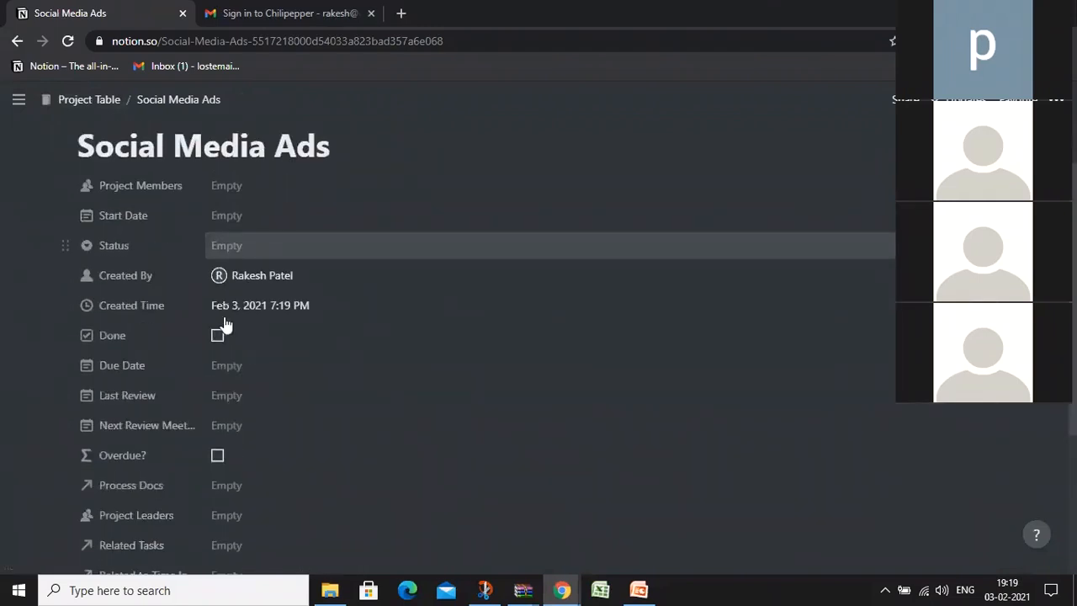
pyautogui.scroll(-3, 224, 316)
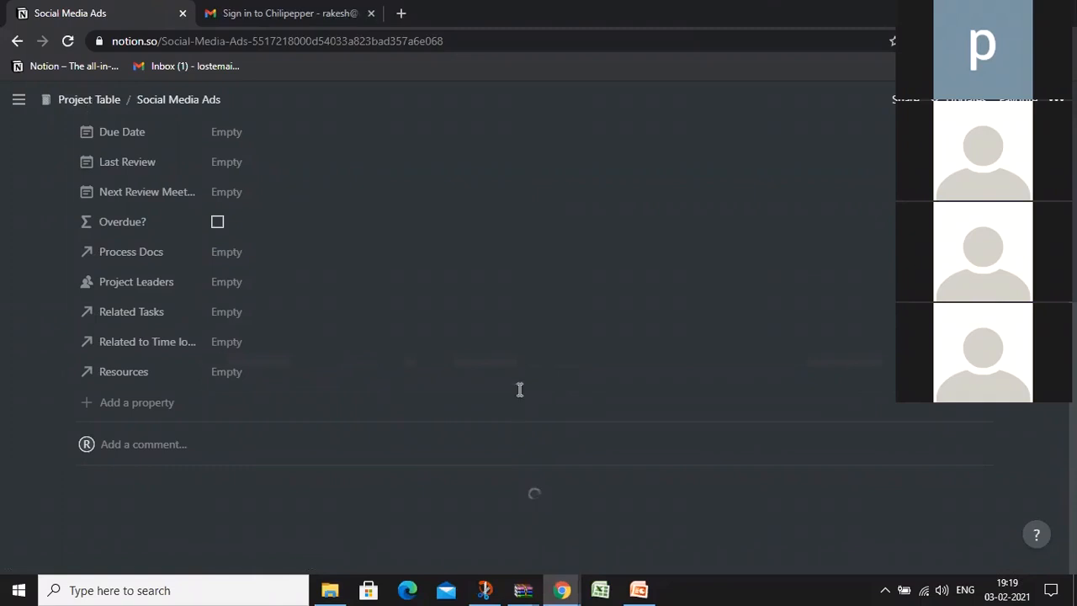
pyautogui.scroll(4, 538, 362)
pyautogui.scroll(-3, 530, 345)
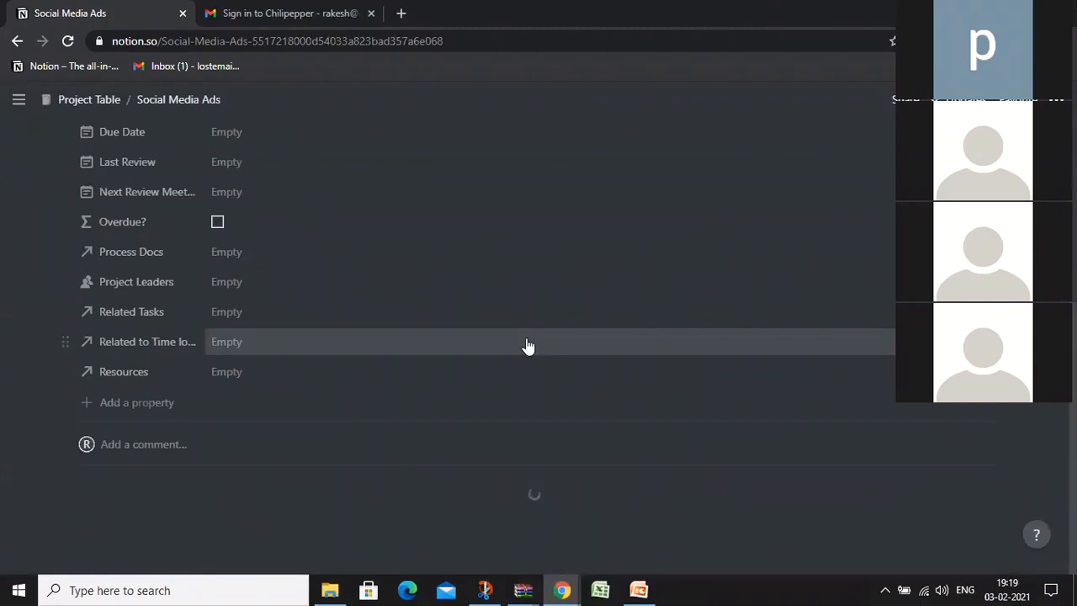
pyautogui.scroll(4, 527, 345)
pyautogui.scroll(-4, 526, 345)
# Return to the Project Table and open the Social Media Marketing Ads project as a full page
pyautogui.moveTo(4, 311)
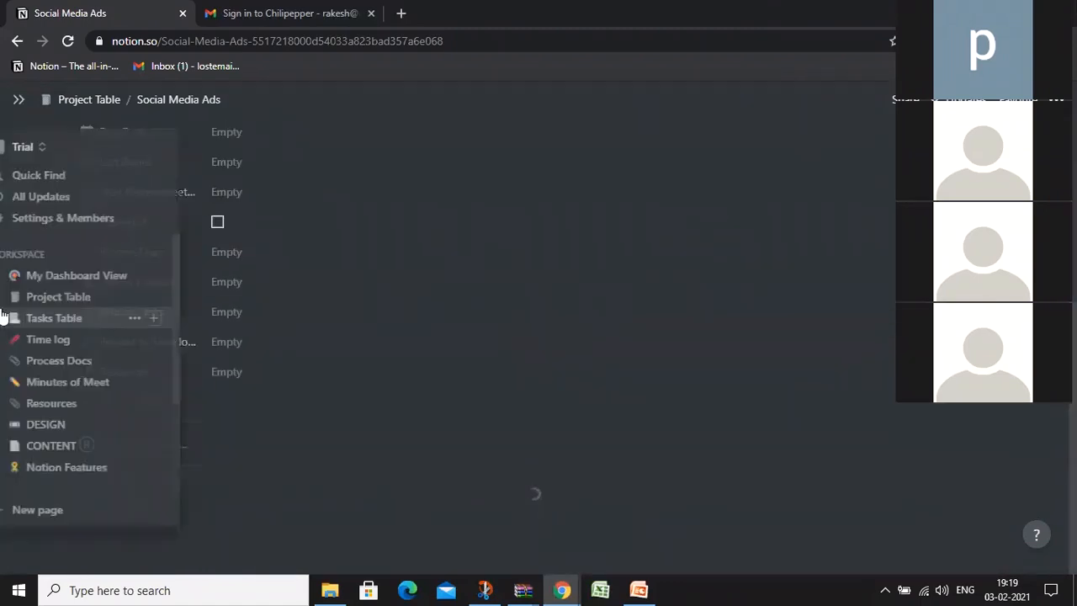
pyautogui.click(84, 300)
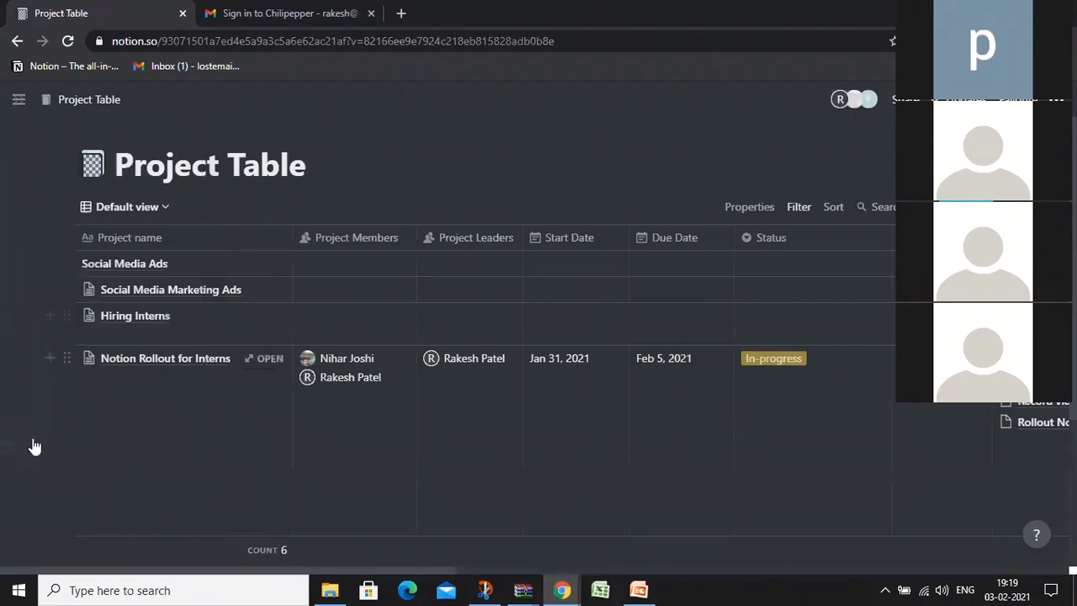
pyautogui.click(162, 262)
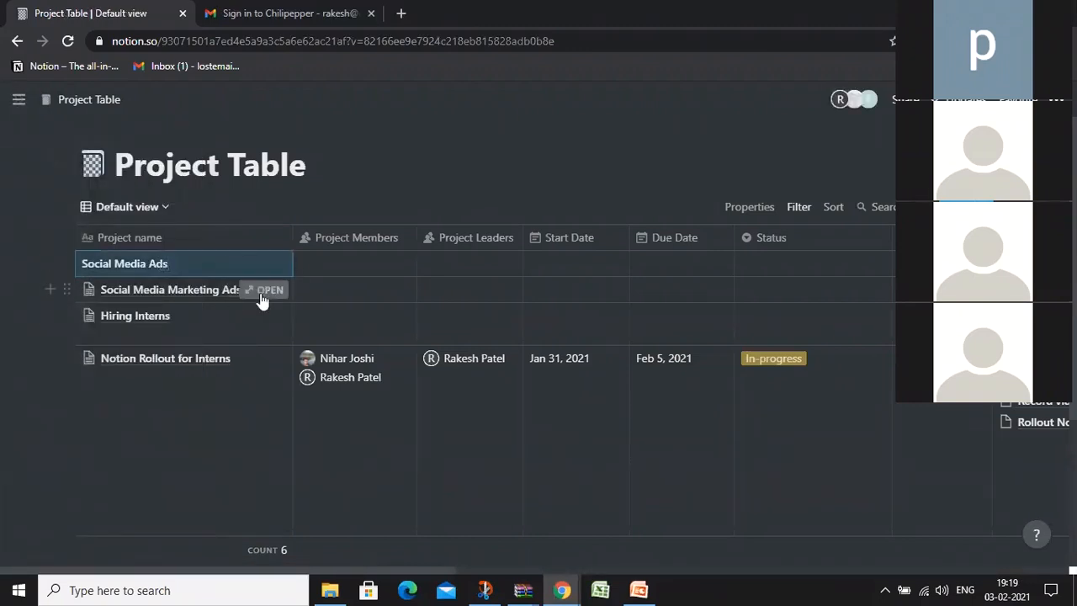
pyautogui.click(267, 291)
pyautogui.scroll(-6, 511, 324)
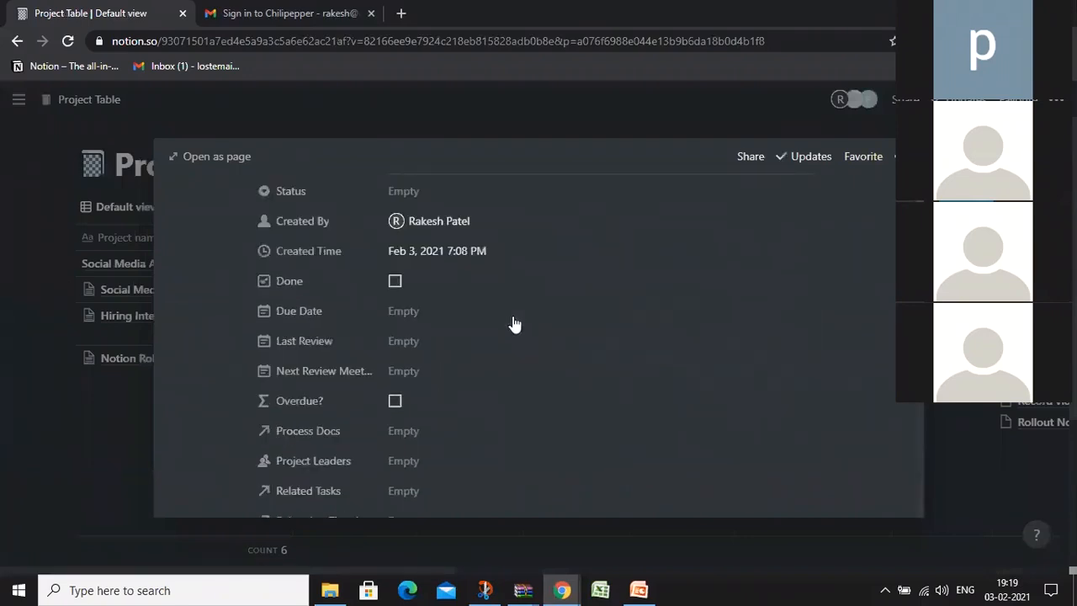
pyautogui.click(192, 169)
# Look over the Social Media Marketing Ads page, comparing its properties with the Next Review Meeting table
pyautogui.scroll(-5, 337, 241)
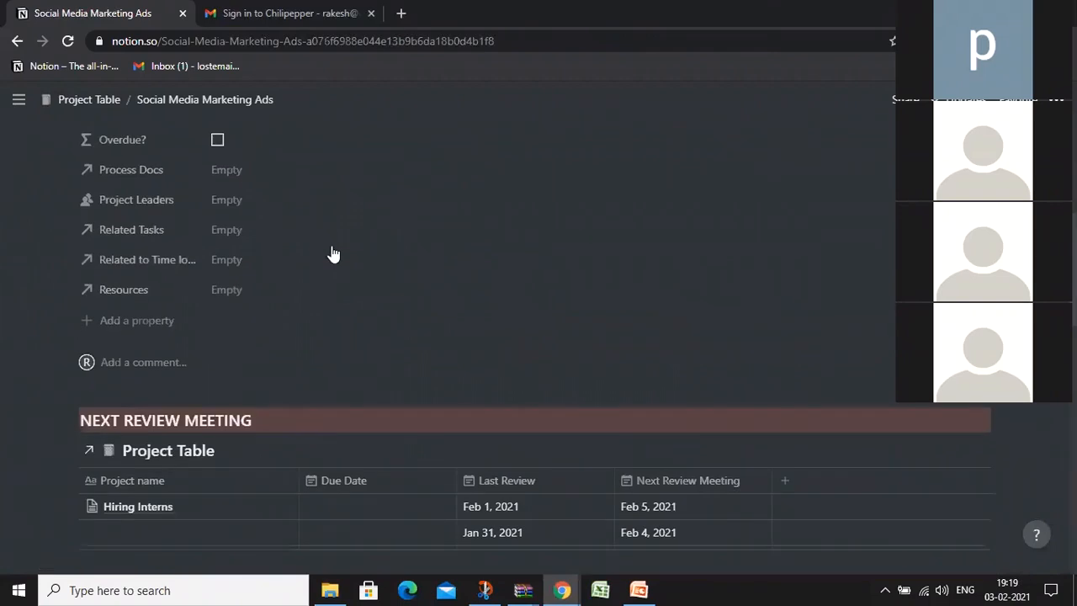
pyautogui.scroll(-6, 332, 254)
pyautogui.scroll(-3, 332, 253)
pyautogui.scroll(10, 332, 252)
pyautogui.scroll(2, 332, 252)
pyautogui.scroll(1, 333, 254)
pyautogui.scroll(-6, 331, 252)
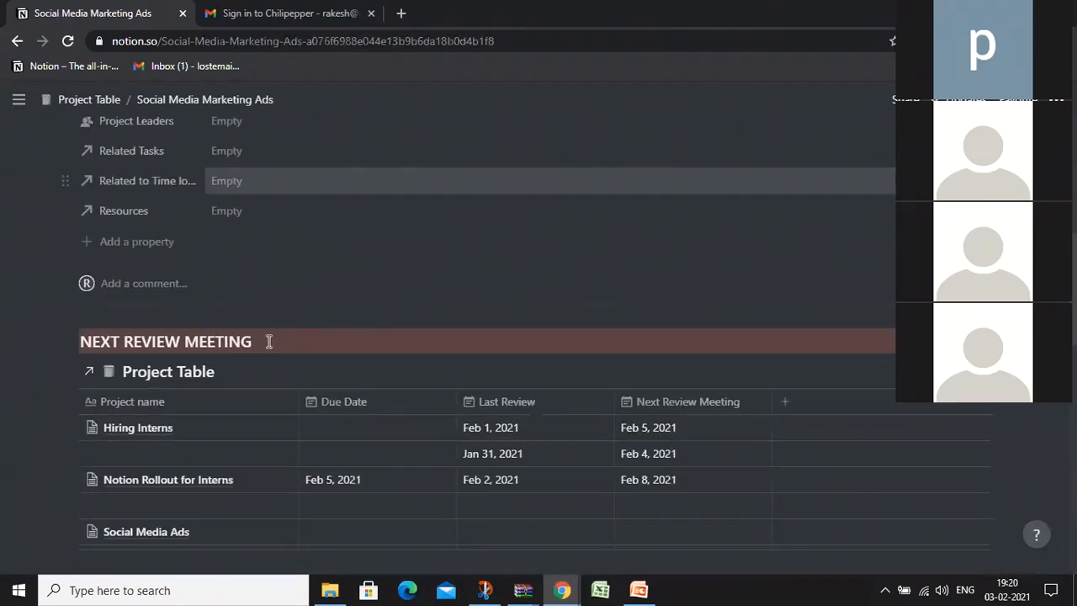
pyautogui.scroll(-1, 191, 351)
pyautogui.scroll(-2, 289, 358)
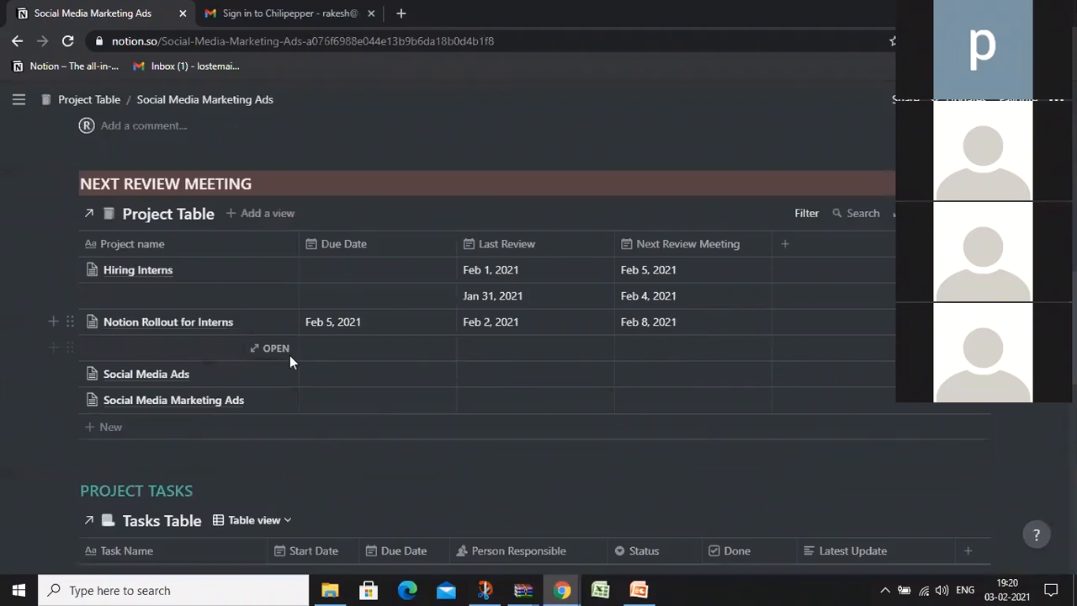
pyautogui.scroll(5, 289, 360)
pyautogui.scroll(4, 291, 363)
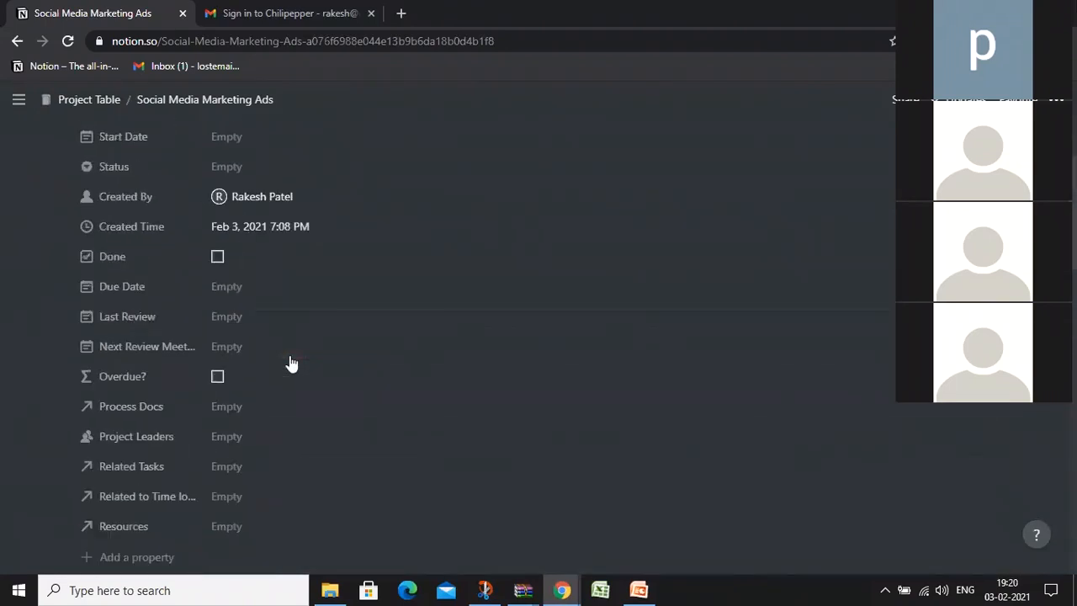
# Examine the project page's remaining sections, from Project Tasks and Overdue Tasks down to Process Documentation, and return to the page title
pyautogui.scroll(-2, 315, 452)
pyautogui.scroll(-7, 318, 439)
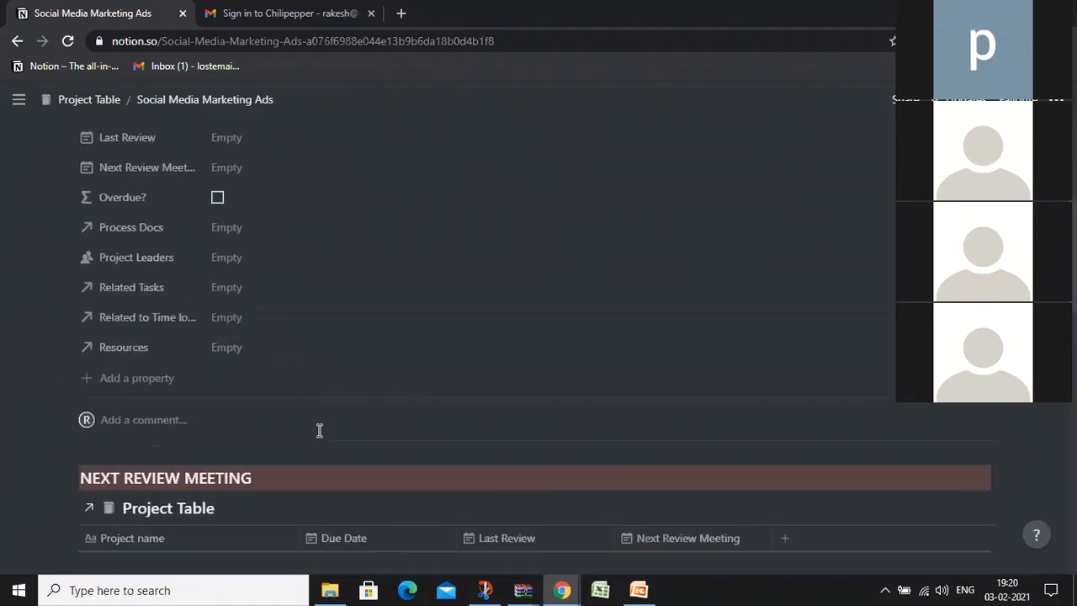
pyautogui.scroll(-8, 320, 432)
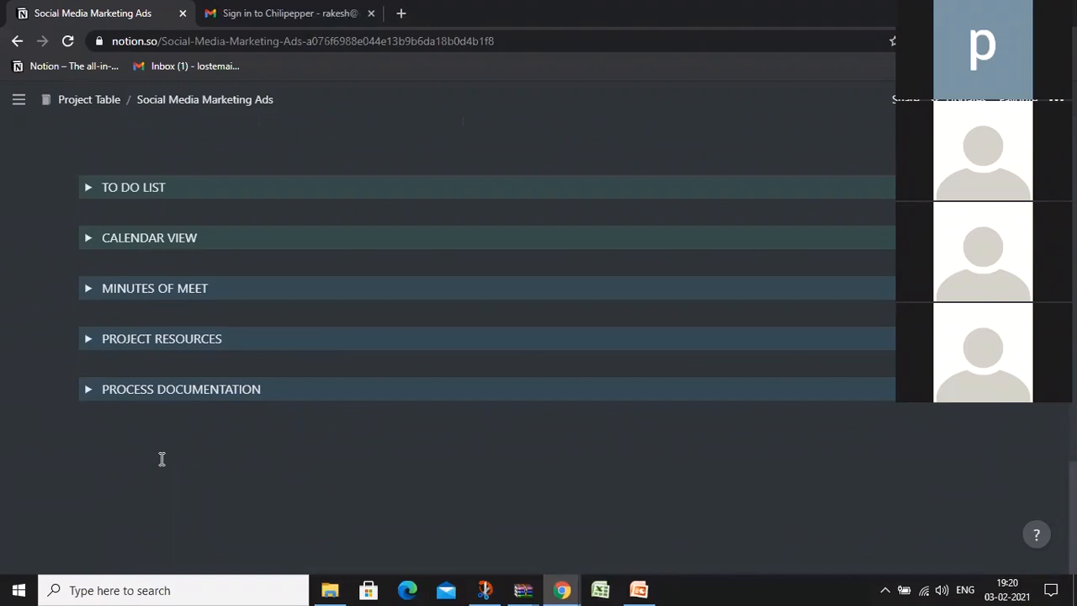
pyautogui.scroll(5, 171, 295)
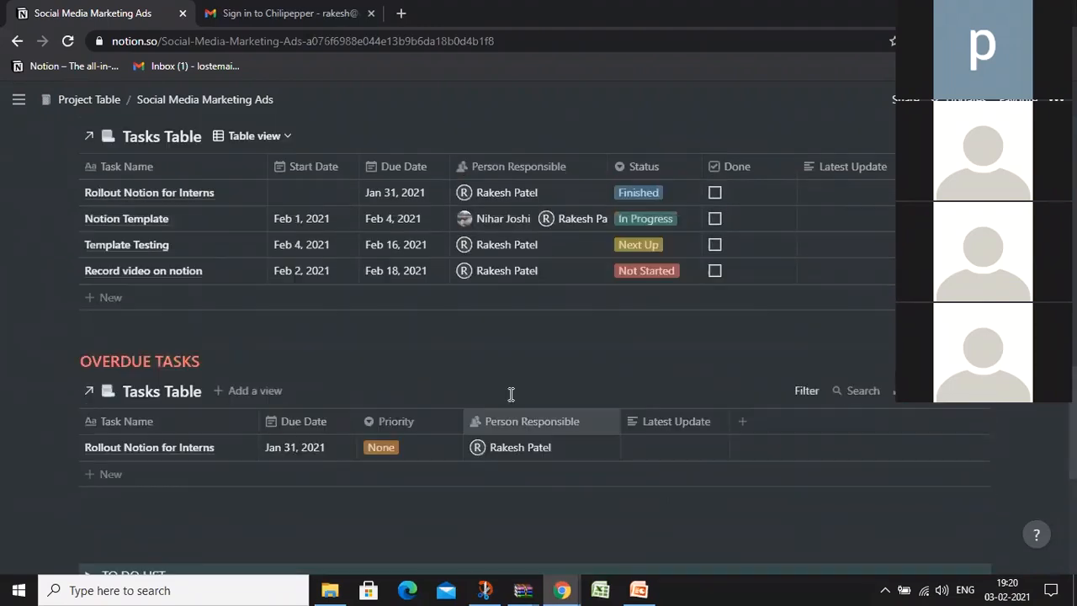
pyautogui.scroll(5, 395, 353)
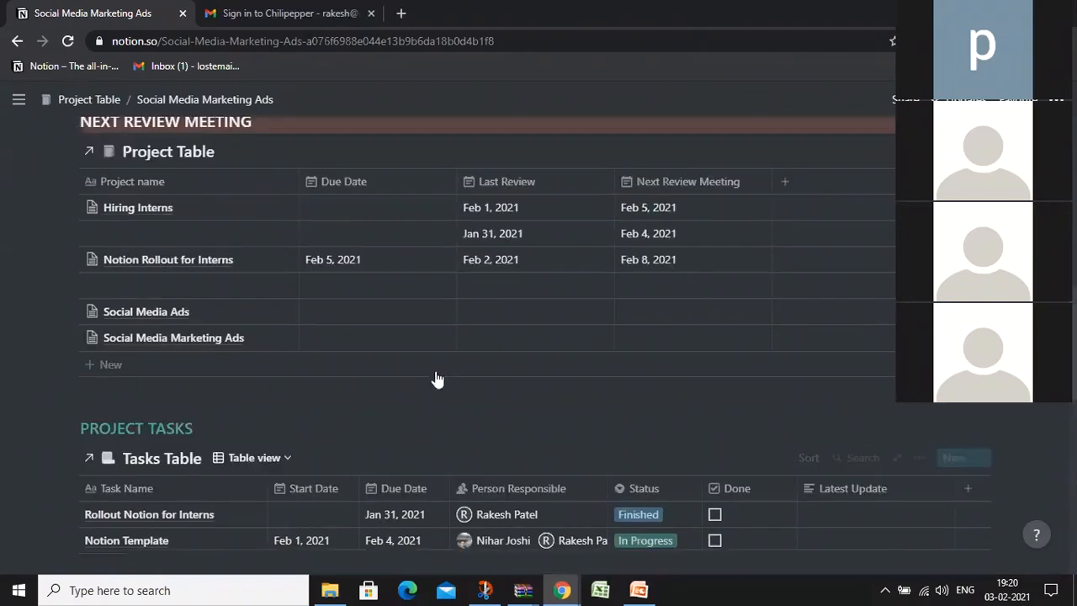
pyautogui.scroll(1, 430, 377)
pyautogui.scroll(1, 412, 371)
pyautogui.moveTo(286, 367)
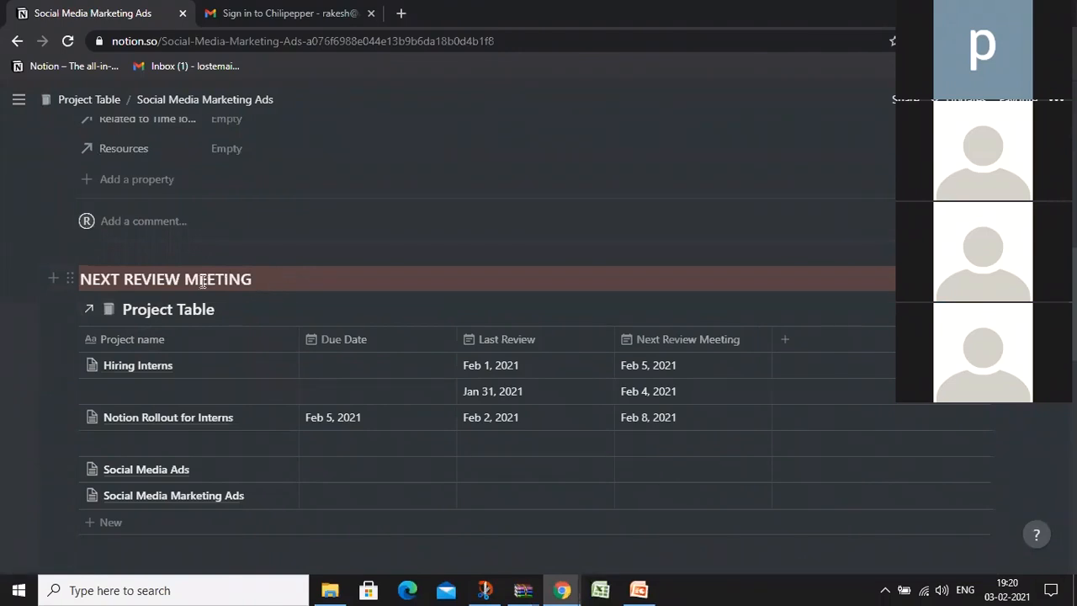
pyautogui.scroll(7, 203, 281)
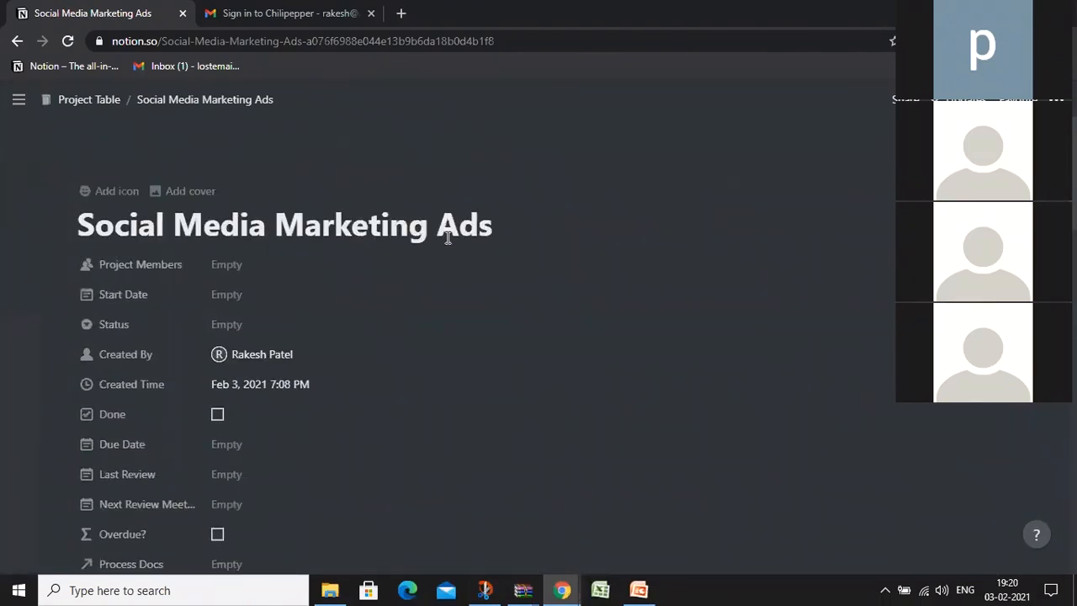
# Examine the filter of the Next Review Meeting table and its available properties, then close it without changing the condition
pyautogui.scroll(-7, 272, 322)
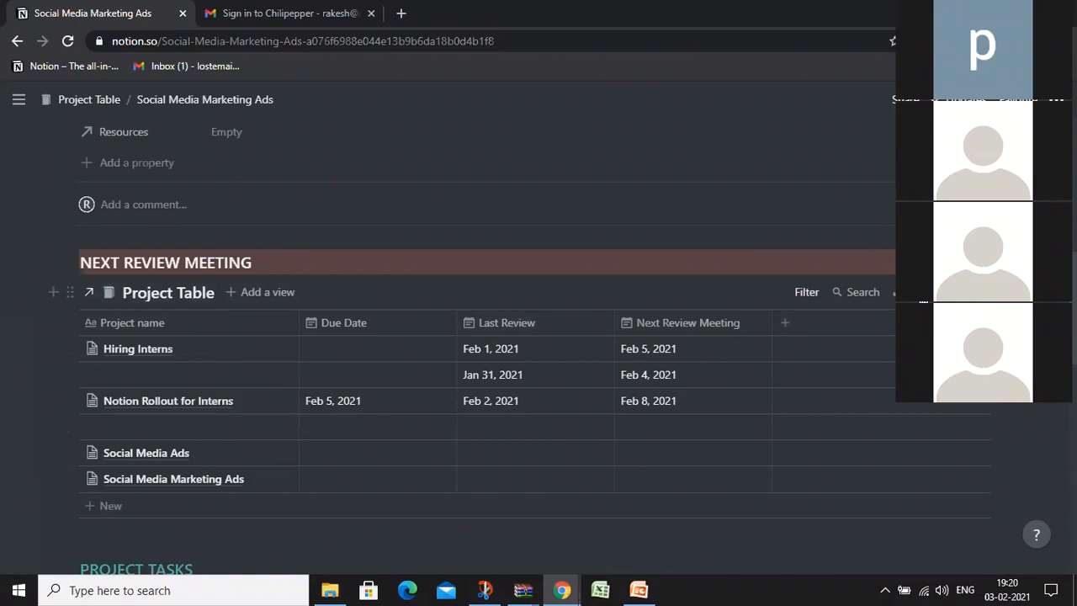
pyautogui.click(899, 292)
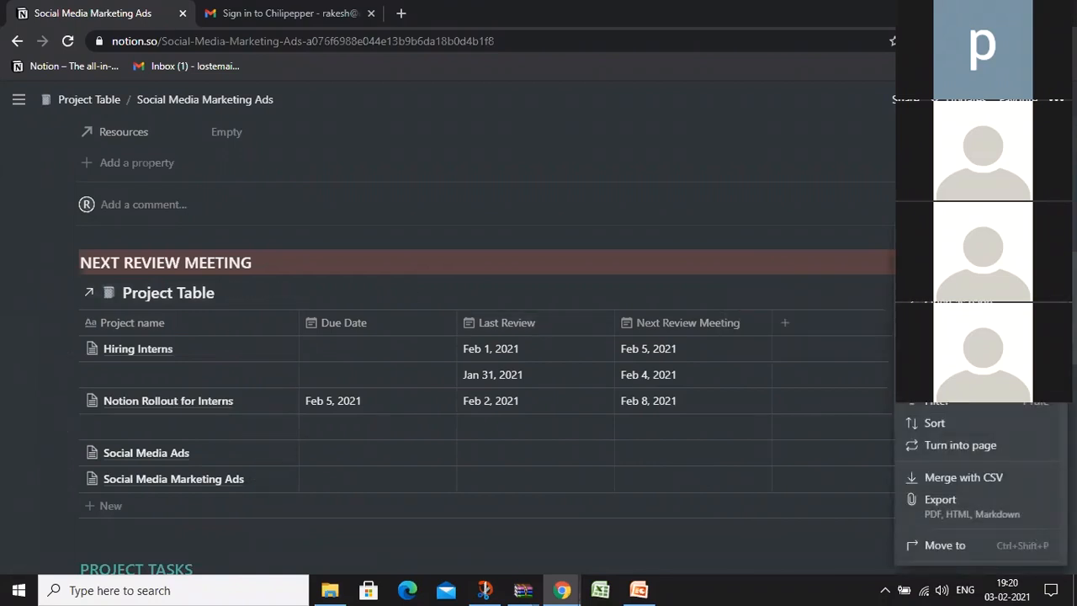
pyautogui.click(941, 404)
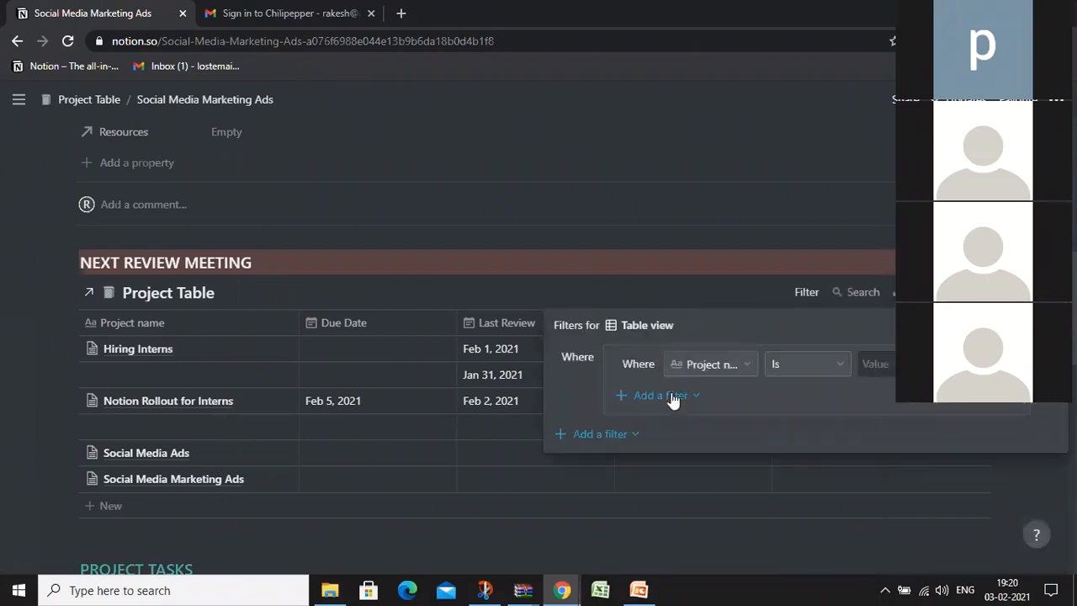
pyautogui.click(744, 367)
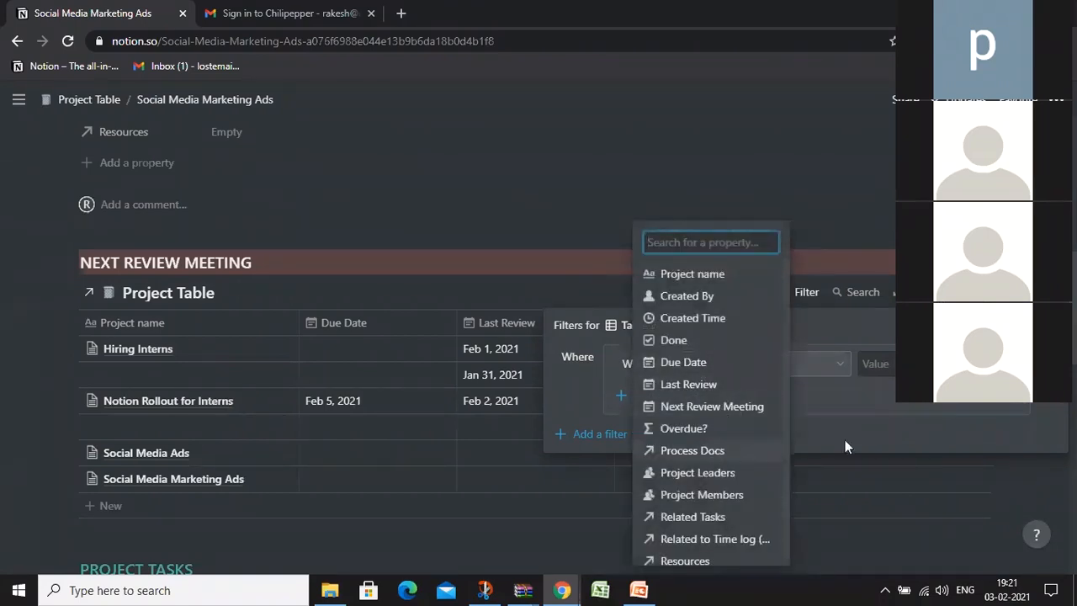
pyautogui.click(857, 417)
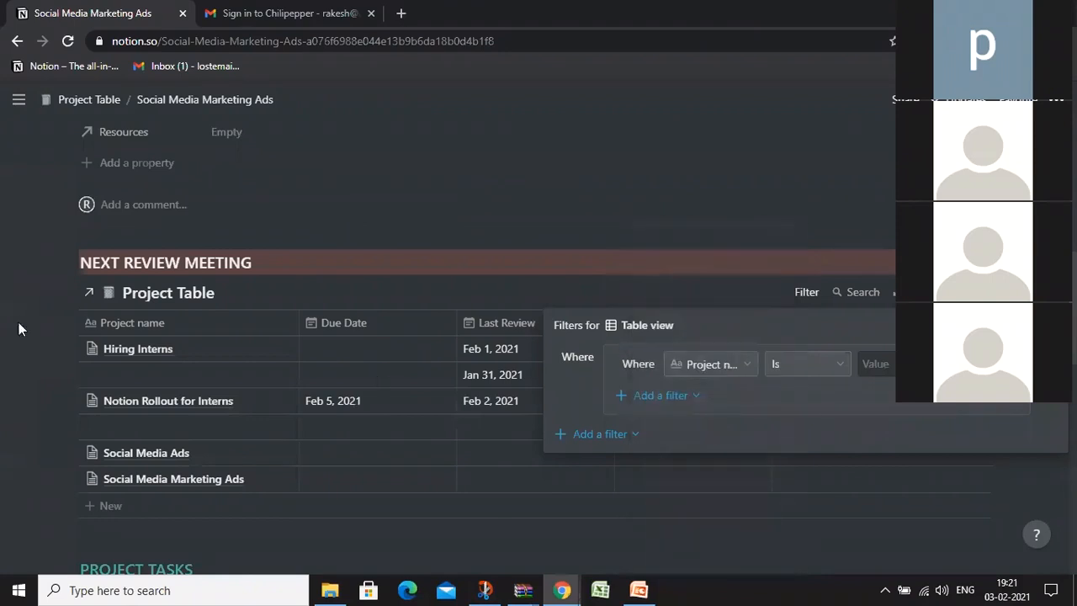
pyautogui.click(70, 236)
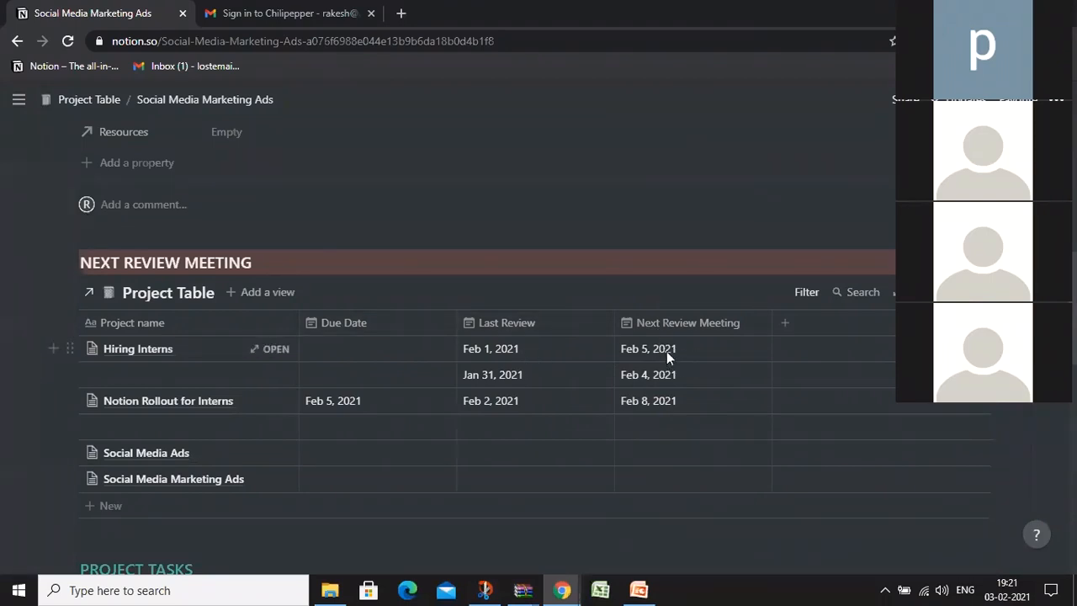
# Look over the Project Tasks table and compare its listed tasks with the project named in the page title
pyautogui.scroll(-4, 490, 429)
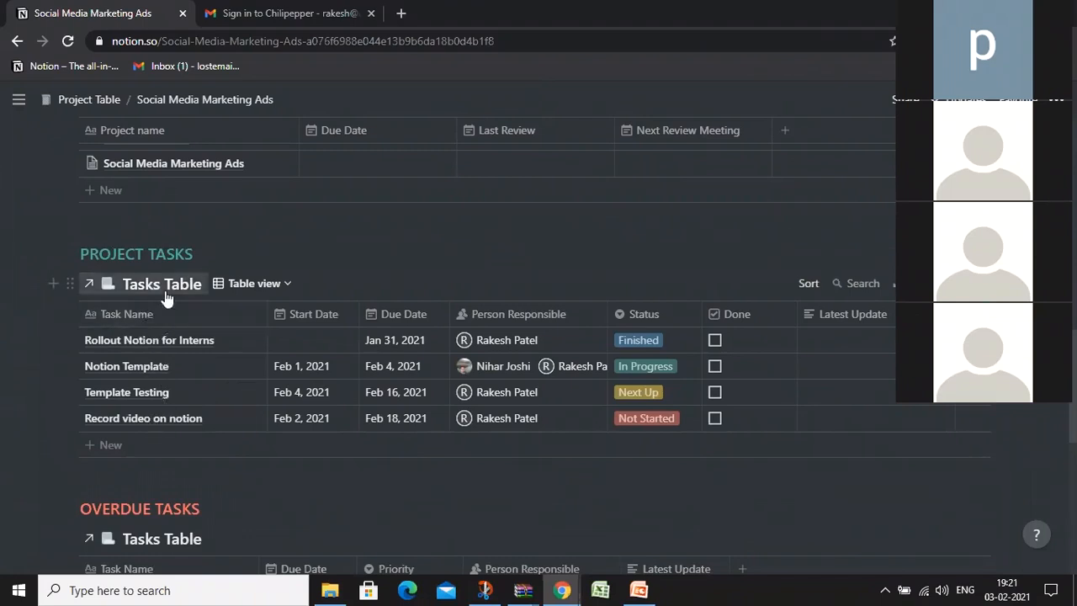
pyautogui.moveTo(8, 282)
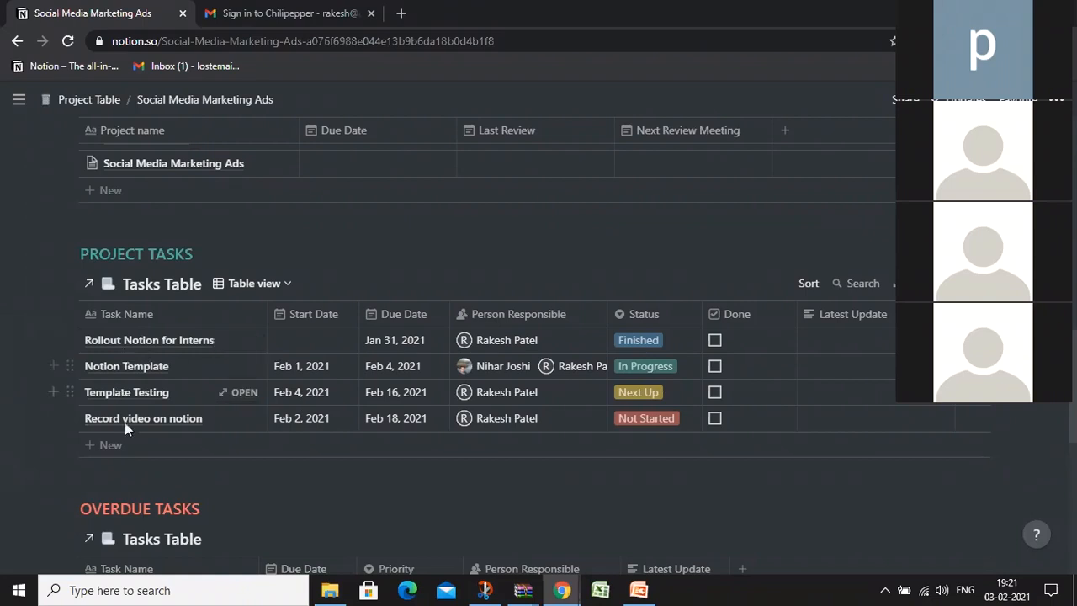
pyautogui.scroll(10, 160, 341)
pyautogui.scroll(-7, 156, 362)
pyautogui.scroll(-3, 148, 382)
pyautogui.click(894, 283)
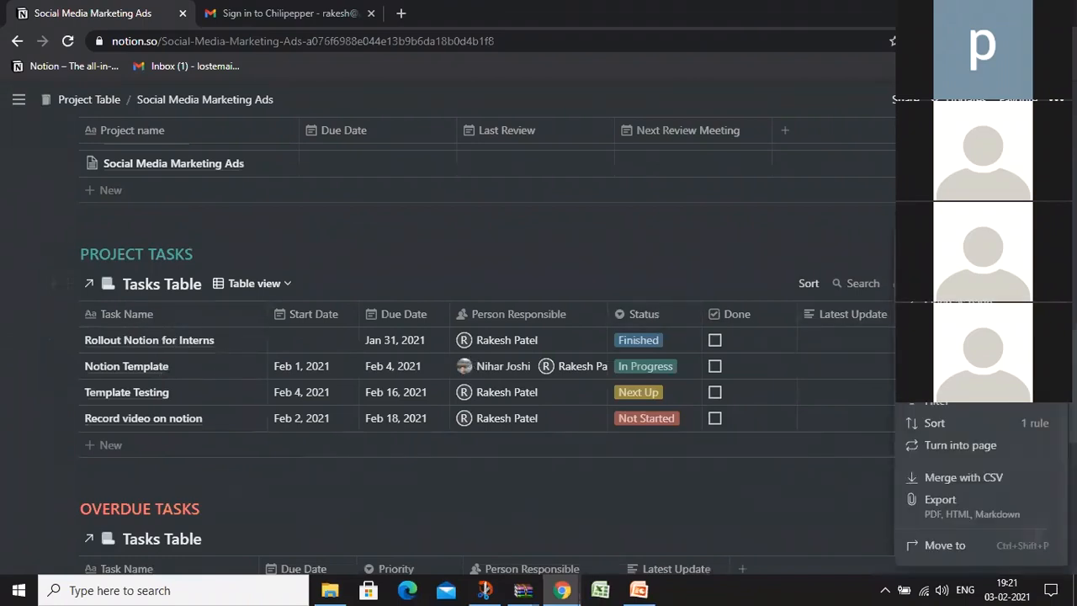
pyautogui.click(942, 426)
pyautogui.click(853, 237)
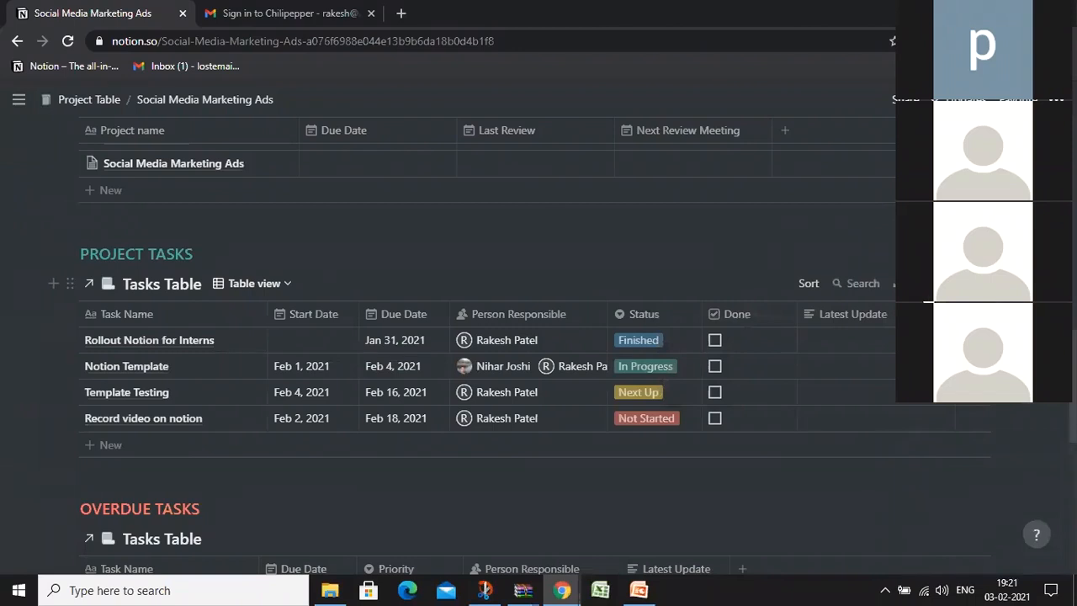
# Add a filter group to the Project Tasks table where Project Name contains the Notion Rollout for Interns project
pyautogui.click(894, 284)
pyautogui.click(975, 406)
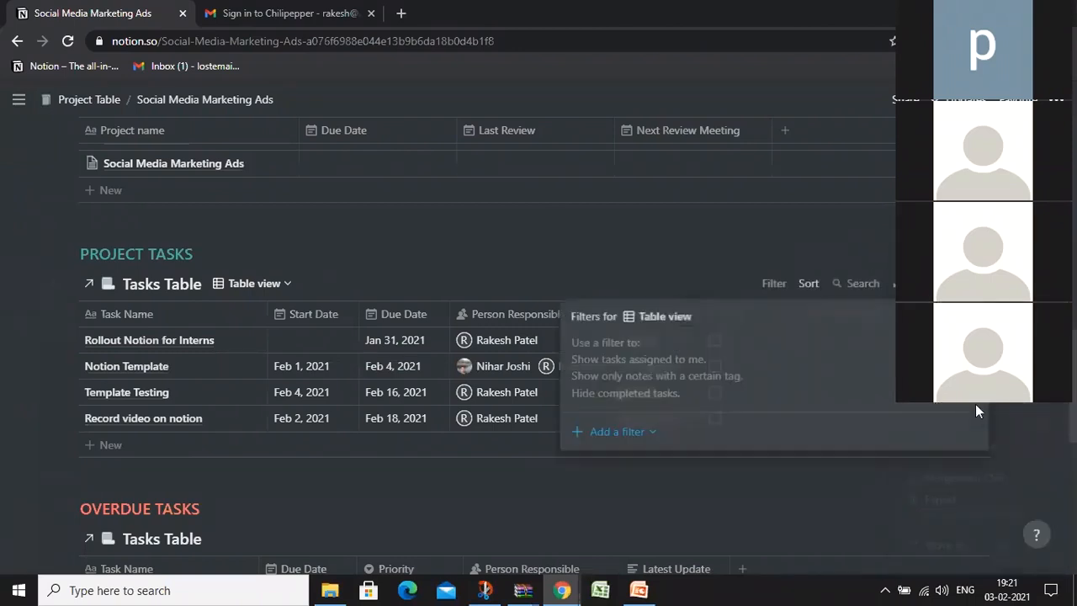
pyautogui.click(620, 425)
pyautogui.click(629, 479)
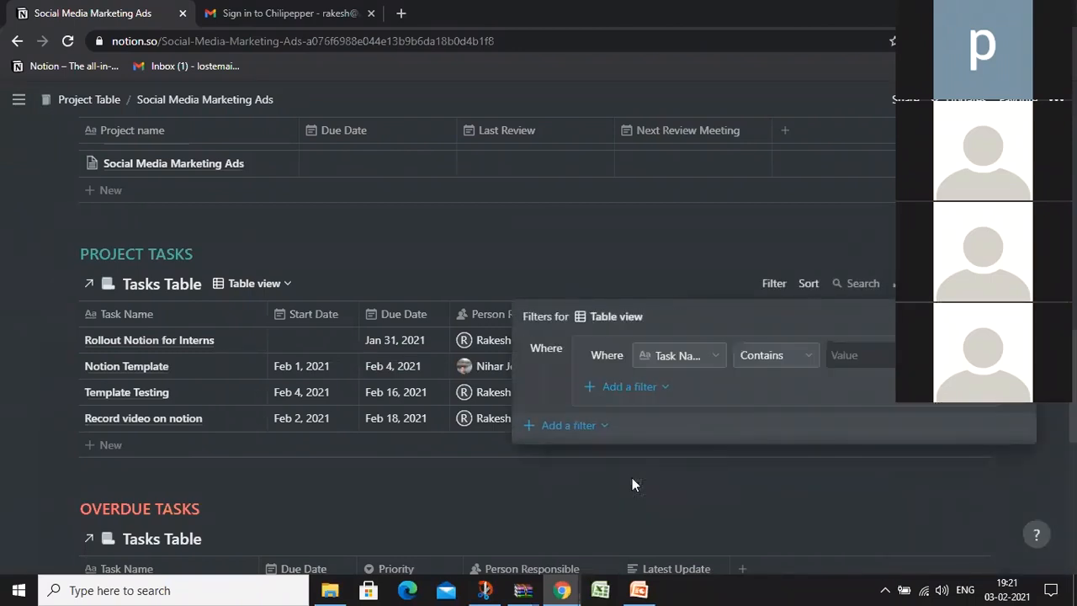
pyautogui.click(698, 355)
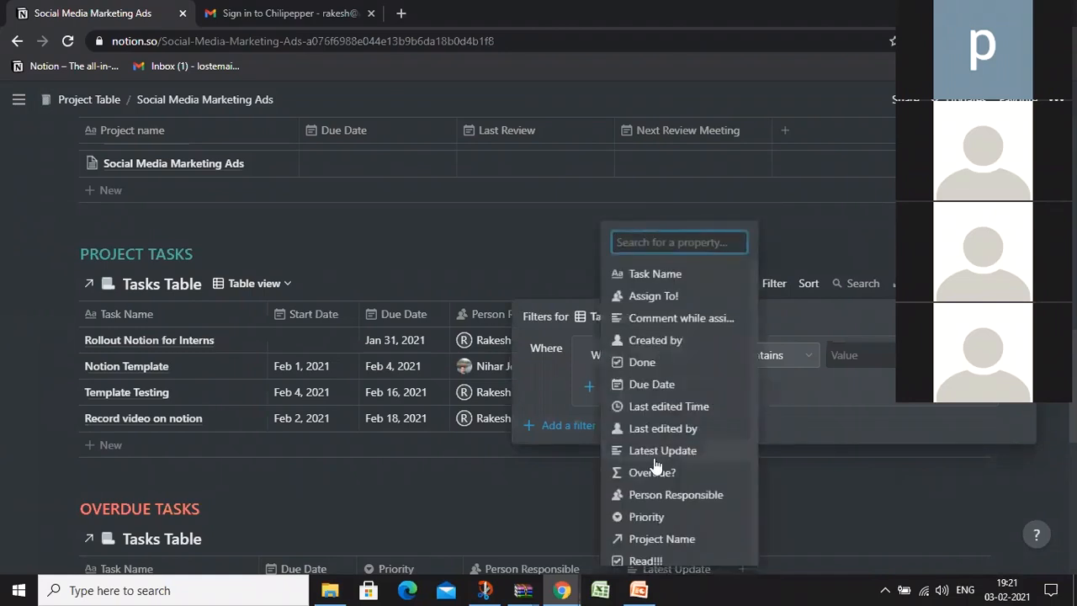
pyautogui.click(679, 539)
pyautogui.click(858, 356)
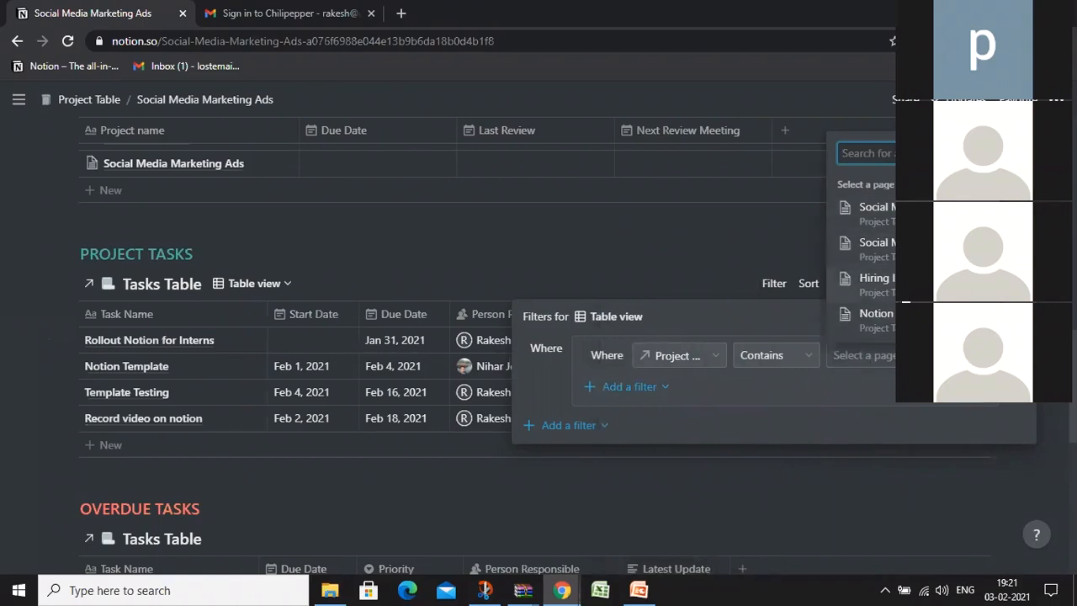
pyautogui.click(893, 324)
pyautogui.press('Escape')
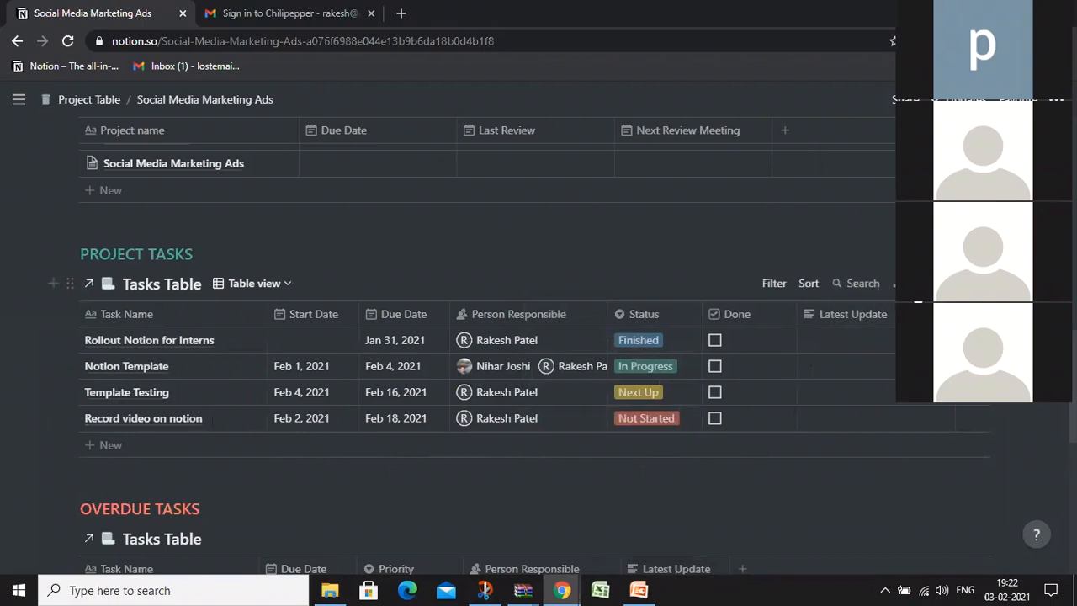
# Review the page from its Next Review Meeting table down to the Project Tasks table
pyautogui.scroll(9, 268, 314)
pyautogui.scroll(-7, 270, 181)
pyautogui.scroll(-3, 239, 273)
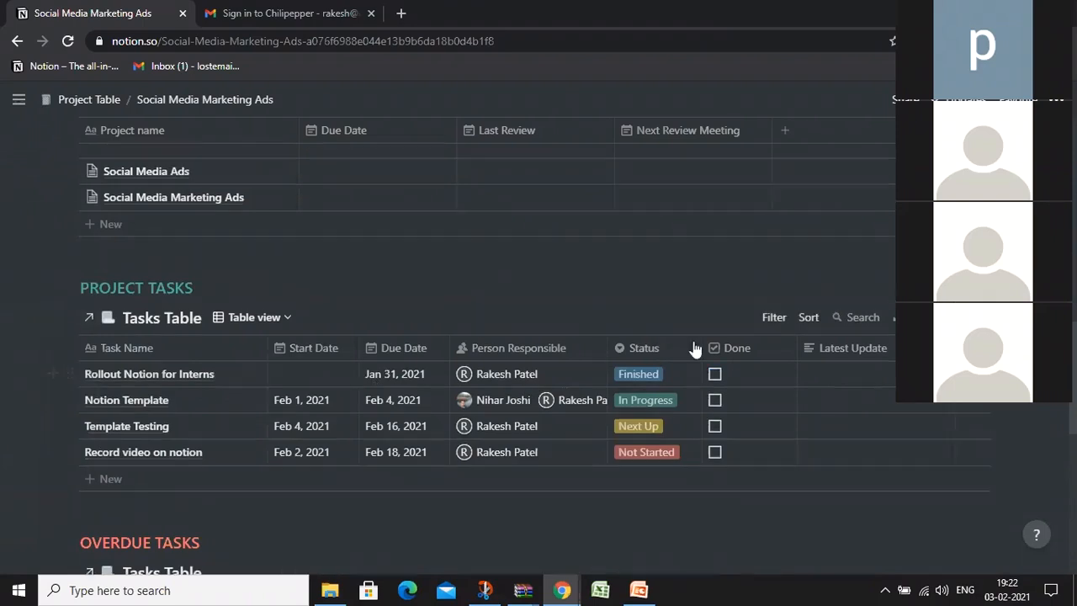
pyautogui.scroll(3, 320, 361)
pyautogui.scroll(-2, 285, 364)
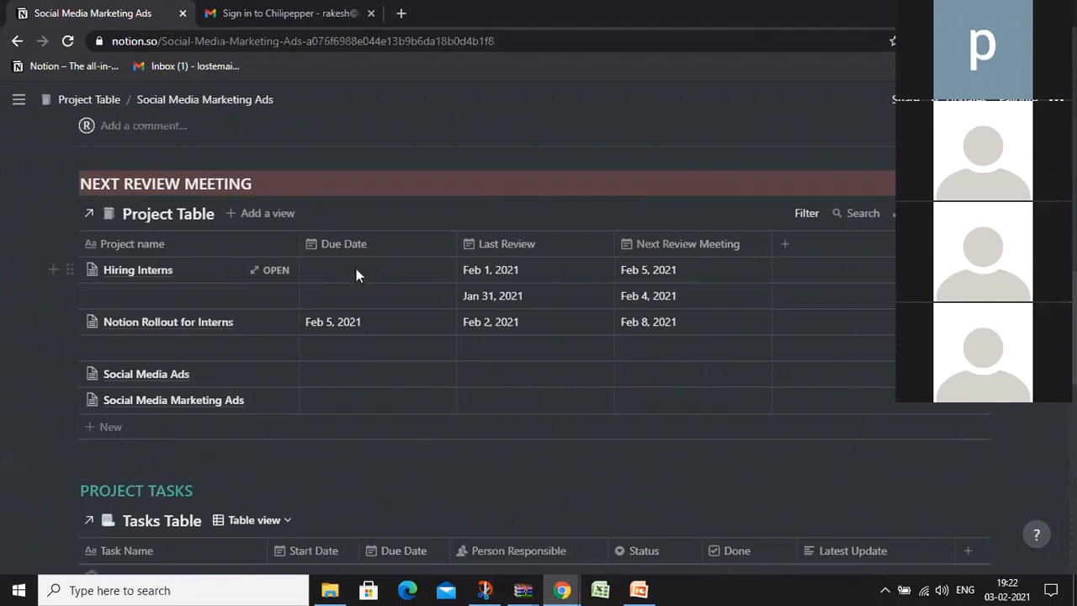
pyautogui.scroll(-3, 356, 268)
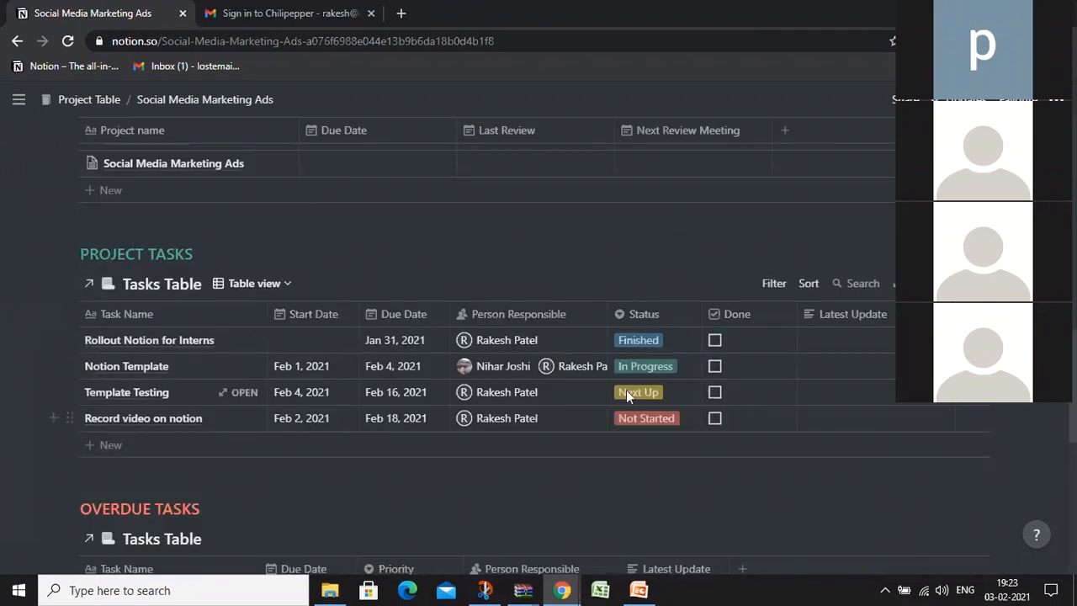
# Compare the due dates in the Project Tasks table with the entry in the Overdue Tasks table
pyautogui.scroll(-4, 510, 366)
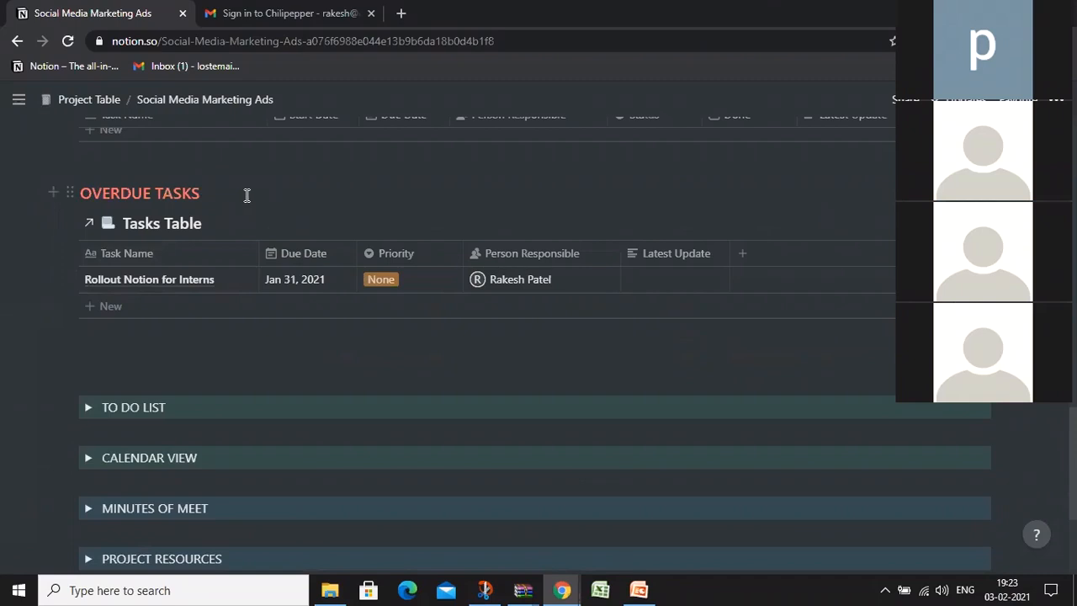
pyautogui.scroll(3, 247, 195)
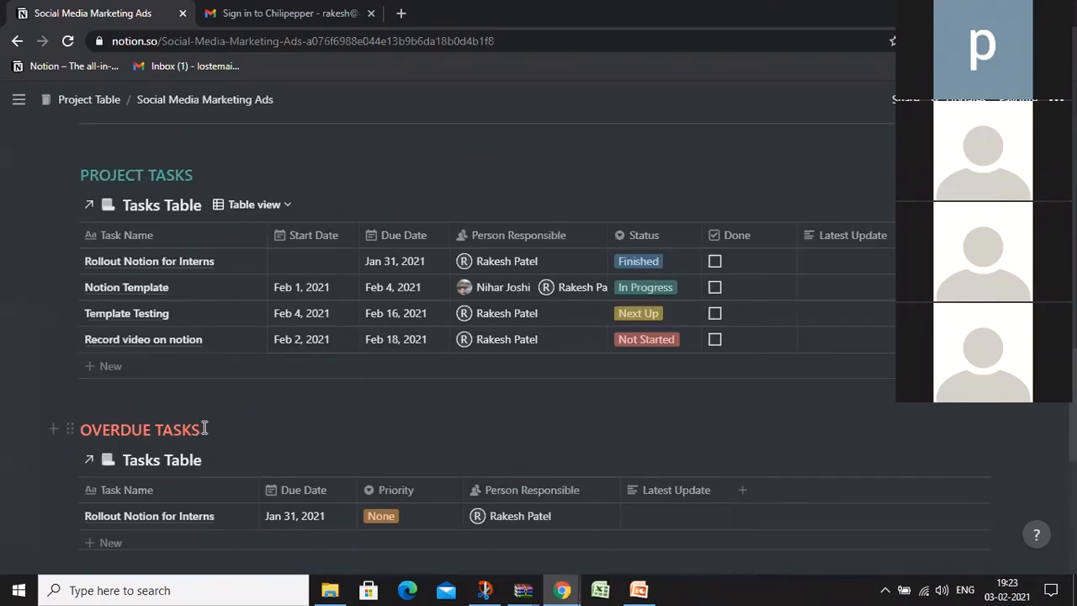
pyautogui.moveTo(7, 337)
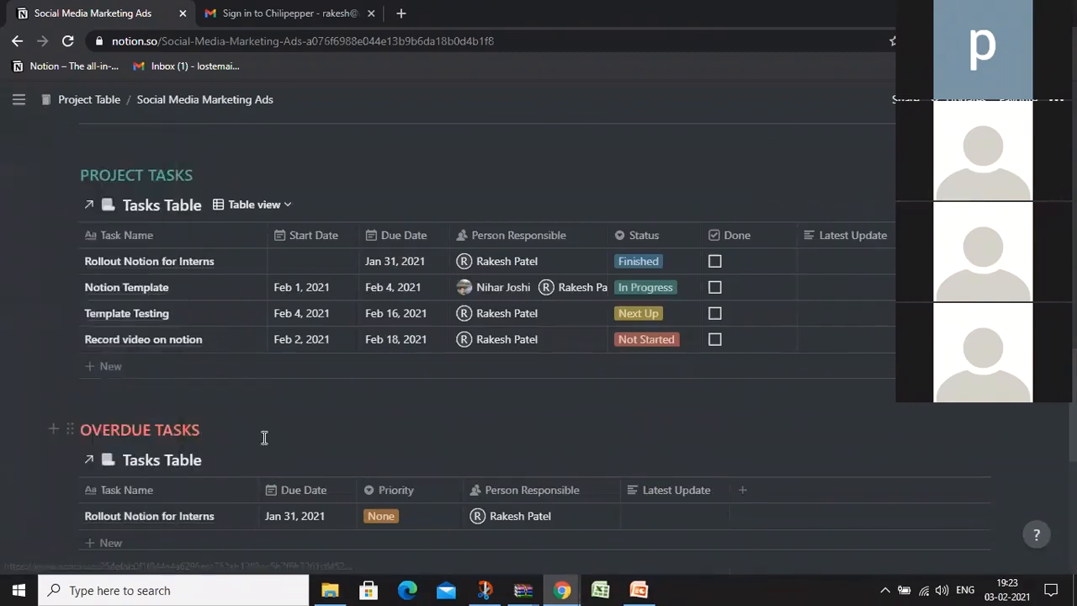
pyautogui.scroll(-3, 187, 371)
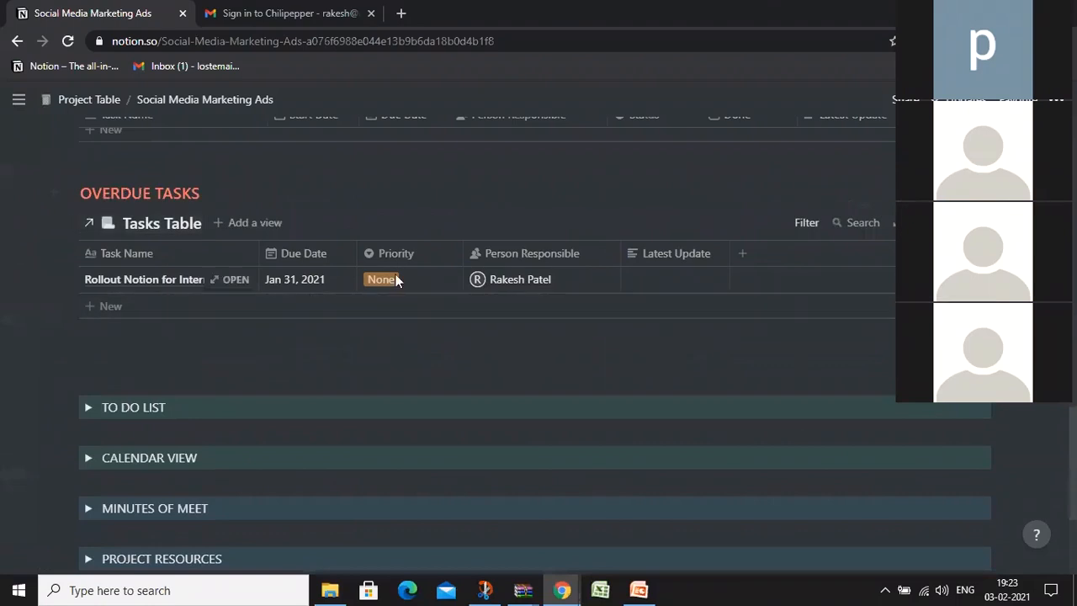
pyautogui.scroll(2, 388, 286)
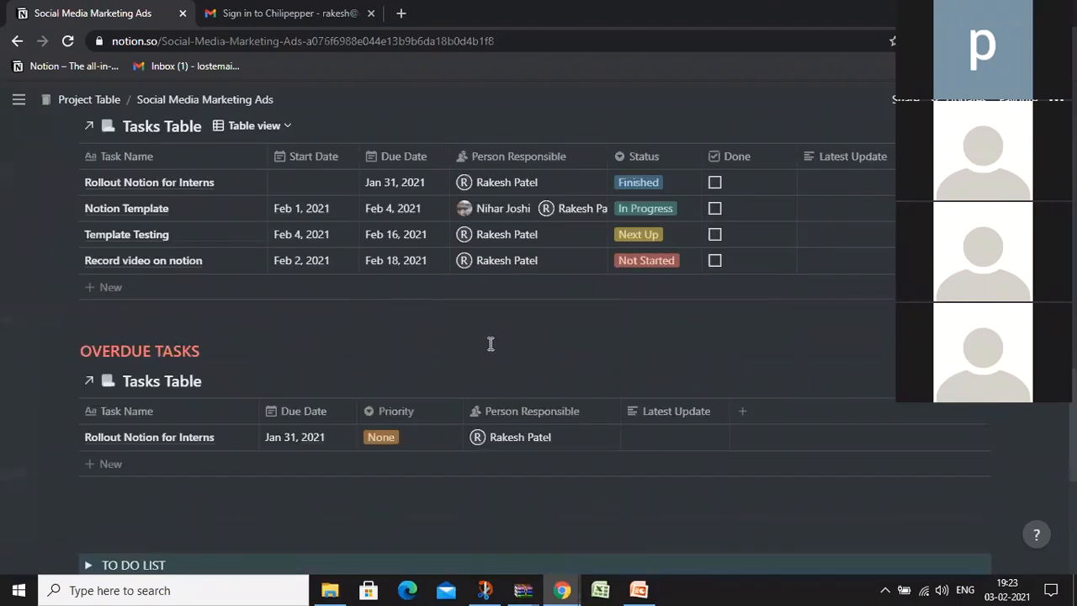
pyautogui.scroll(2, 397, 442)
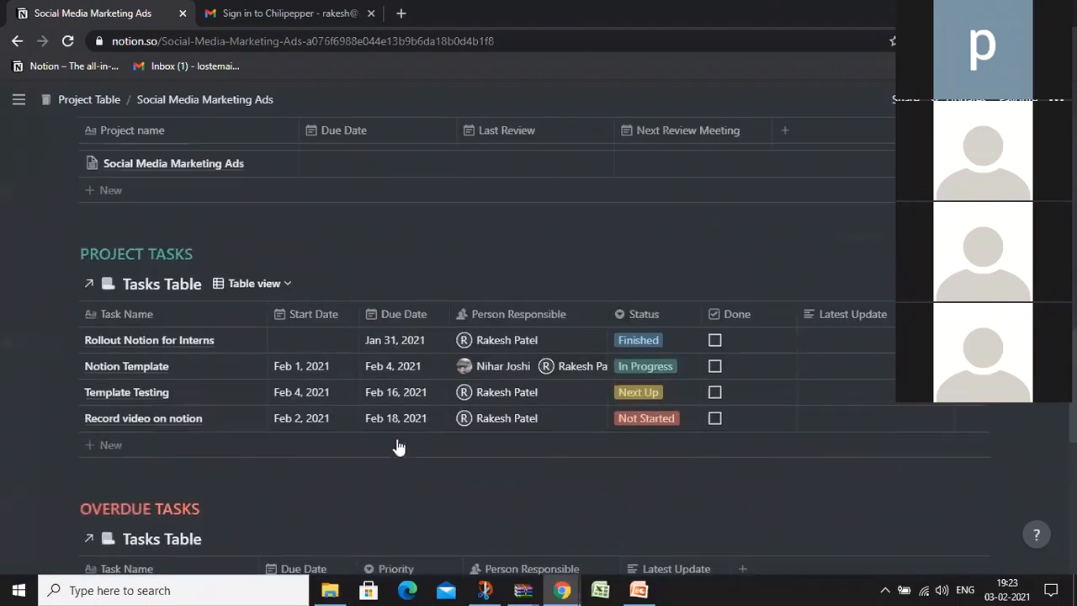
pyautogui.scroll(-3, 397, 435)
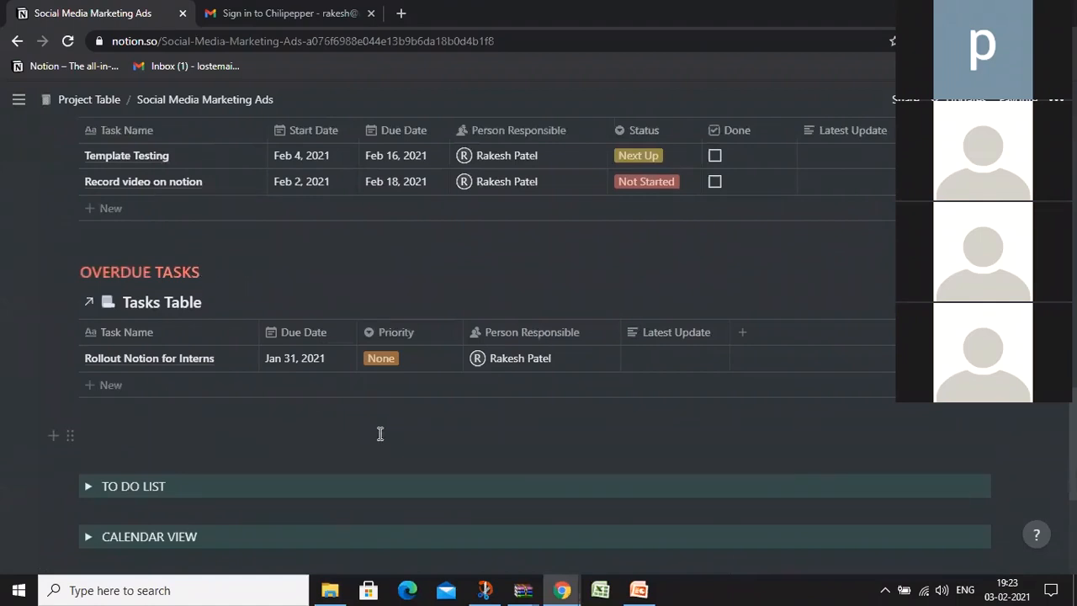
pyautogui.scroll(-1, 379, 433)
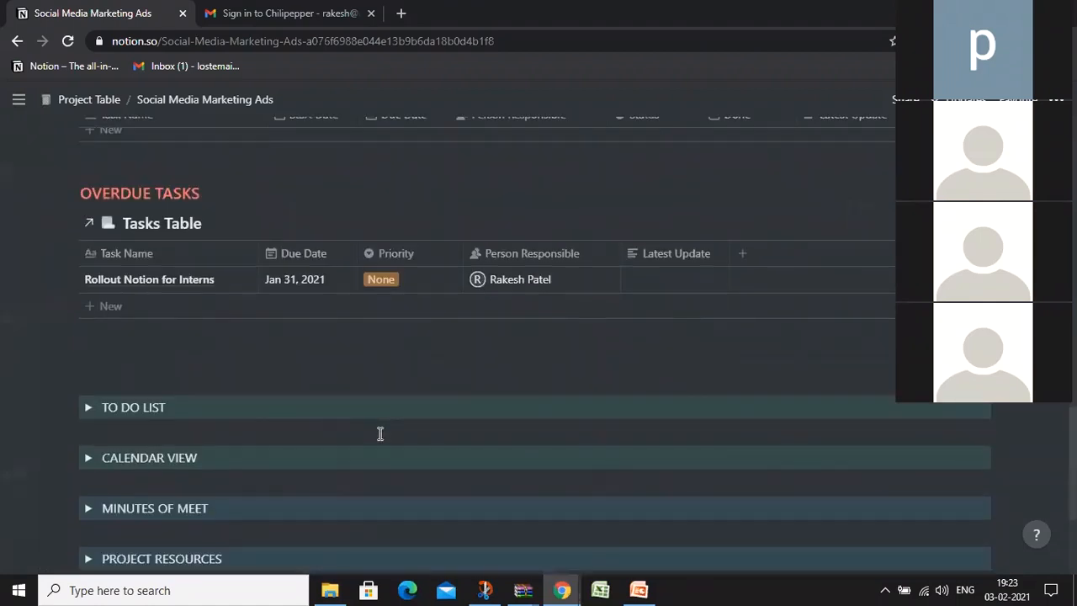
# Return to the page title and check again how the Project Tasks and Overdue Tasks tables relate to this project
pyautogui.scroll(10, 379, 433)
pyautogui.scroll(5, 349, 424)
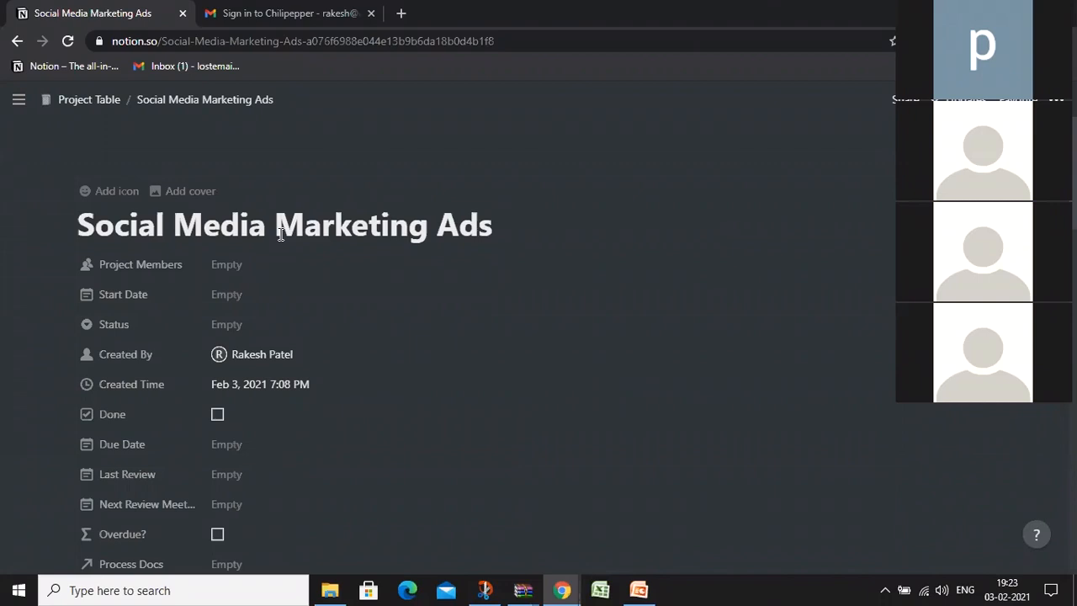
pyautogui.scroll(-5, 280, 234)
pyautogui.scroll(-5, 214, 375)
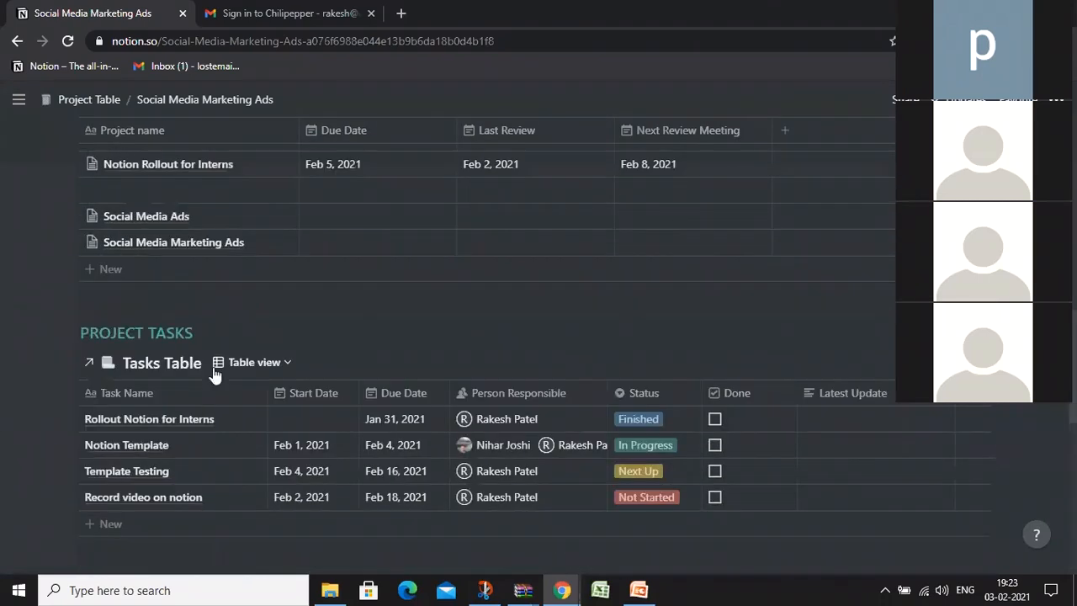
pyautogui.scroll(-3, 214, 375)
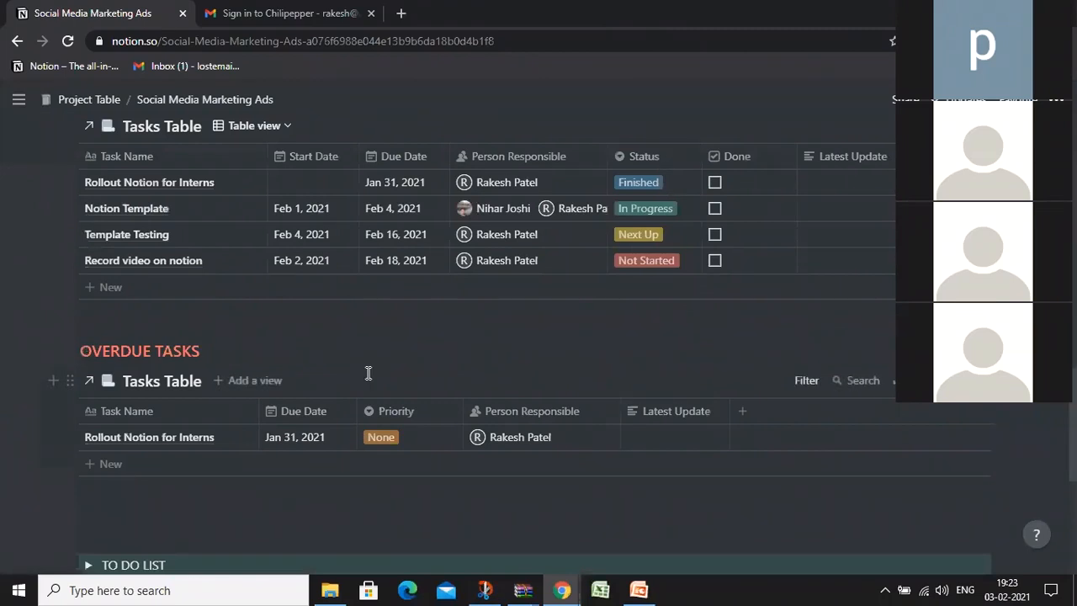
pyautogui.scroll(1, 277, 372)
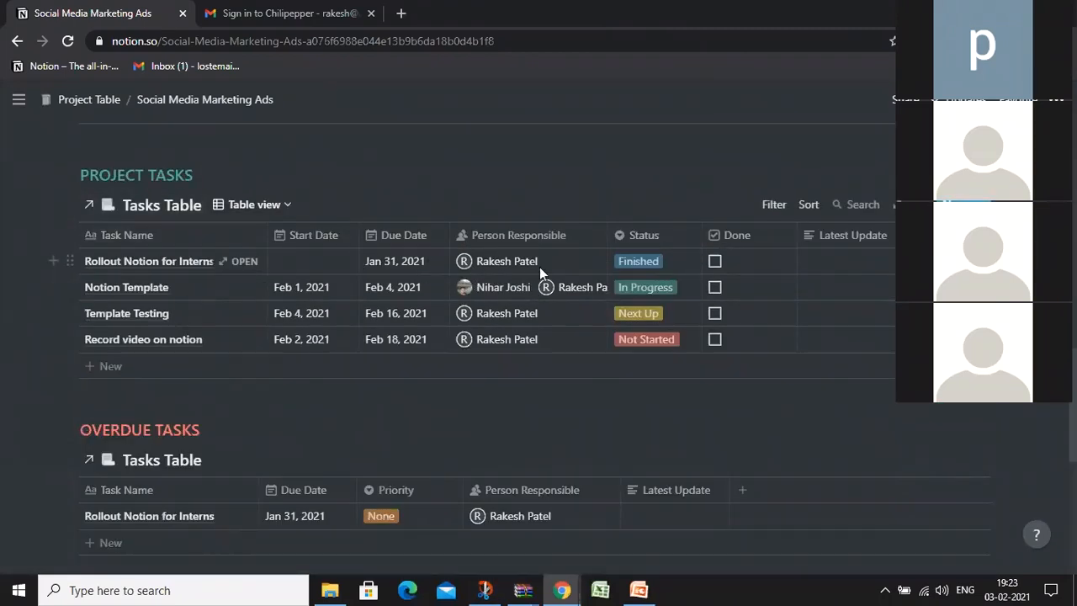
pyautogui.scroll(-1, 510, 325)
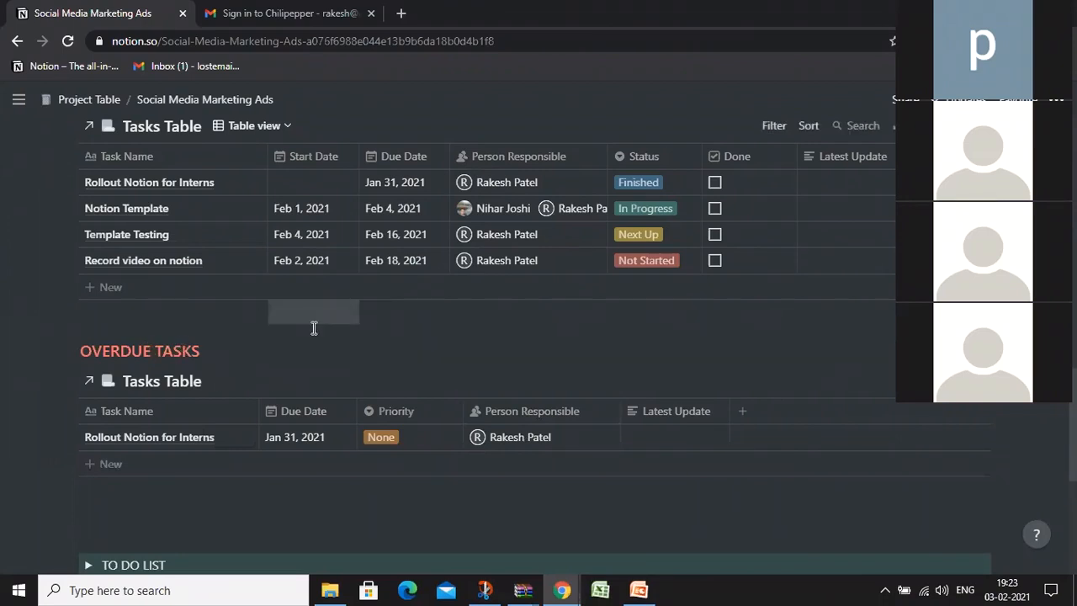
# Expand the To Do List section below the Overdue Tasks table, collapsing and reopening it to show how it works
pyautogui.scroll(-2, 476, 351)
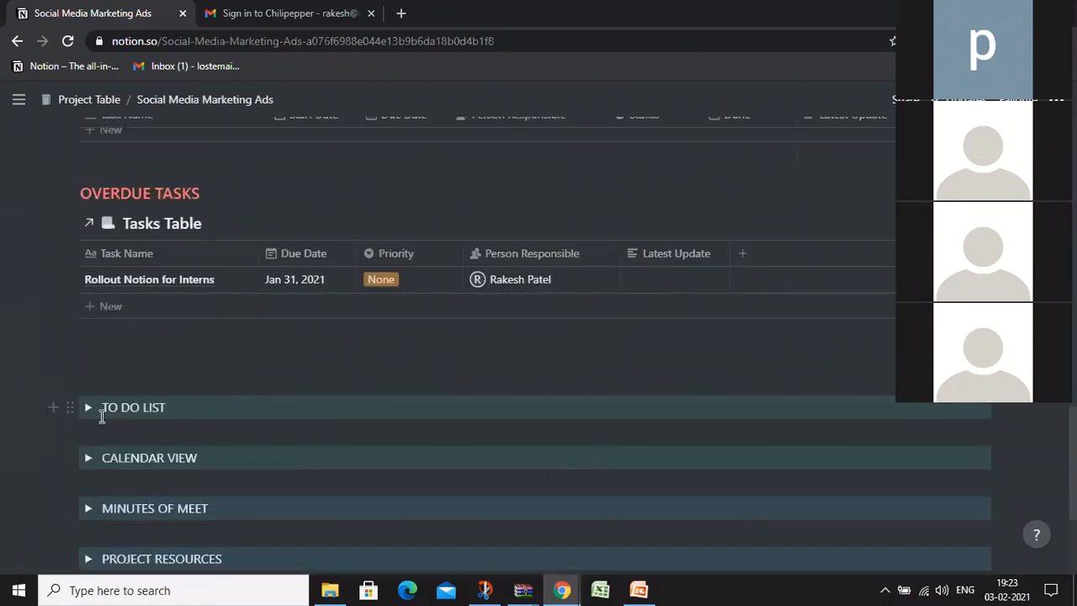
pyautogui.click(92, 414)
pyautogui.scroll(-1, 214, 396)
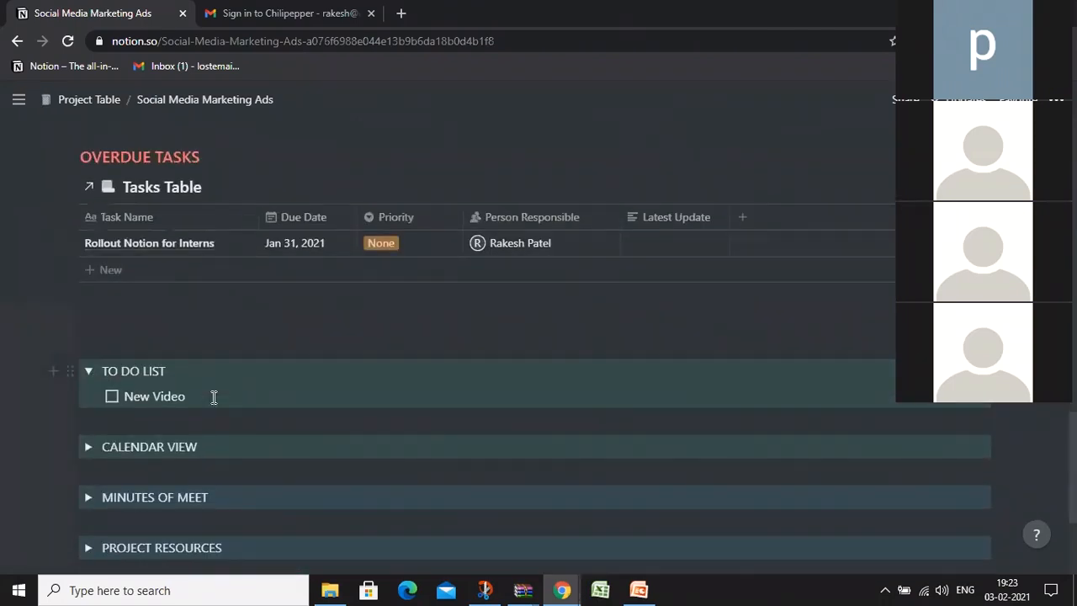
pyautogui.click(88, 334)
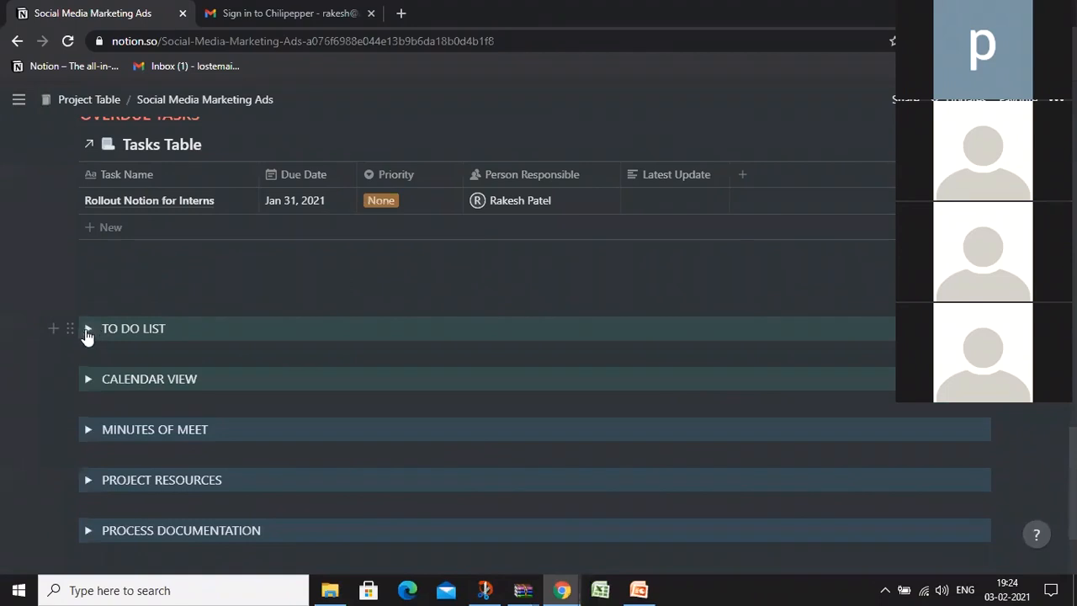
pyautogui.click(87, 333)
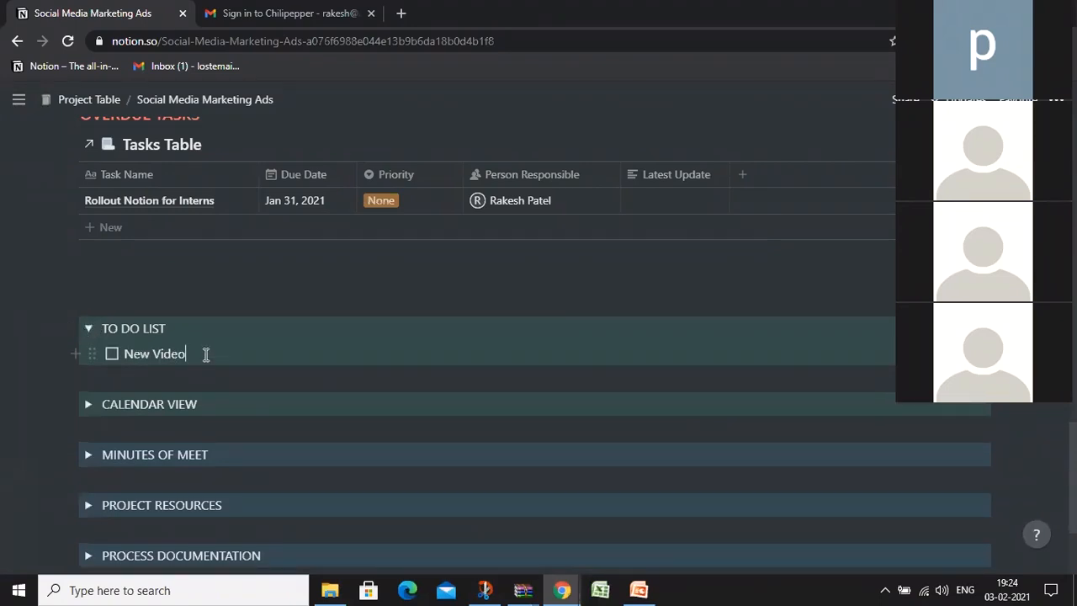
# Replace the New Video item in the To Do List with two to-dos, Contact people and Send mail
pyautogui.press('BackSpace')
pyautogui.press('BackSpace')
pyautogui.press('BackSpace')
pyautogui.press('BackSpace')
pyautogui.press('BackSpace')
pyautogui.press('BackSpace')
pyautogui.press('BackSpace')
pyautogui.press('BackSpace')
pyautogui.press('BackSpace')
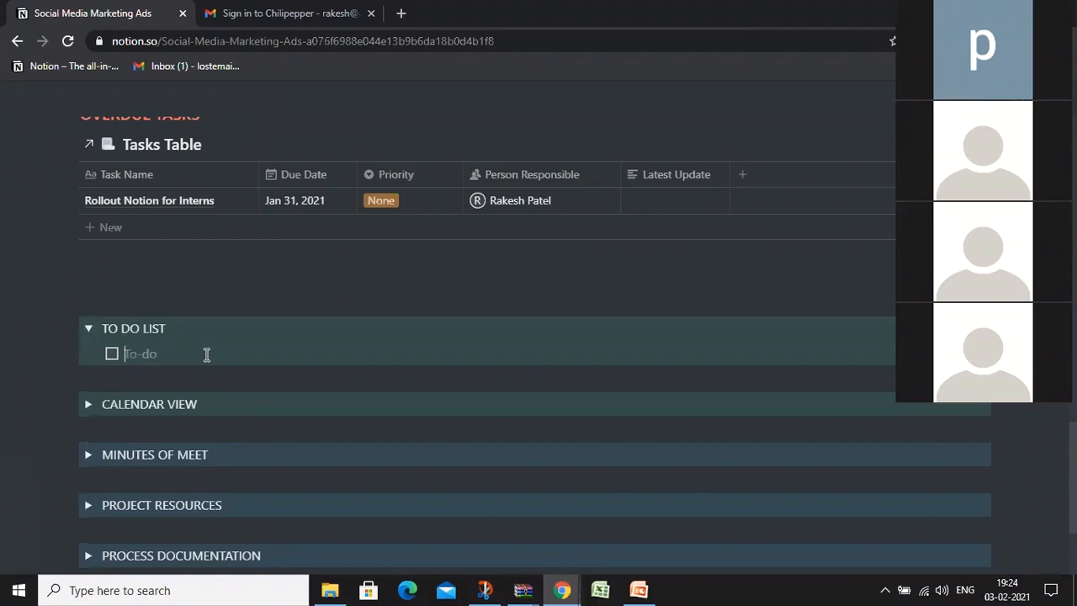
pyautogui.write('Contact people')
pyautogui.press('Return')
pyautogui.write('Send ma')
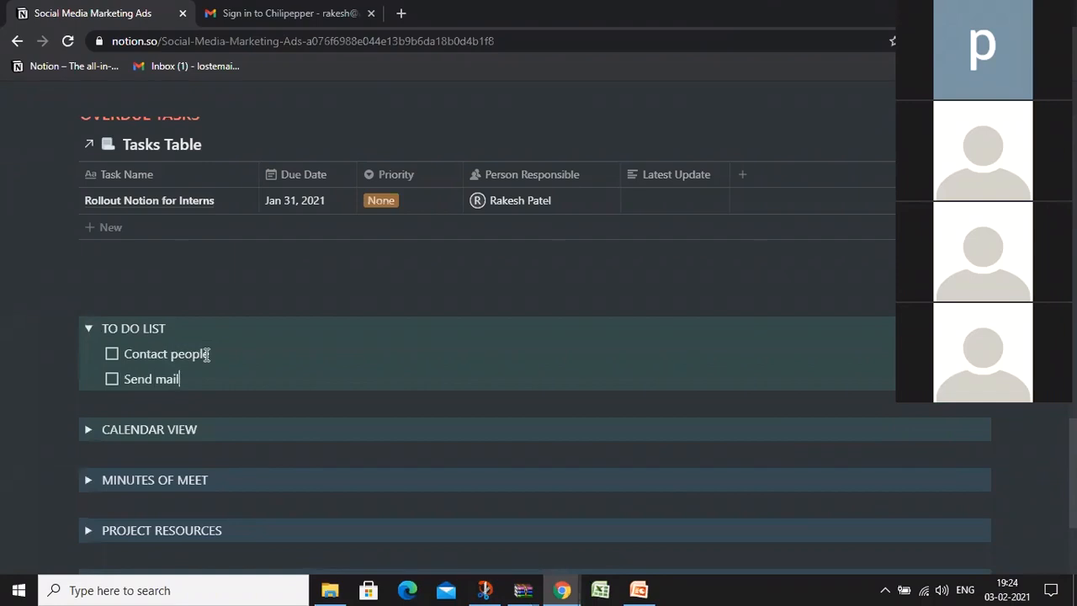
pyautogui.write('il')
# Mark the Send mail to-do as done and clear it again, and collapse the To Do List section
pyautogui.click(113, 380)
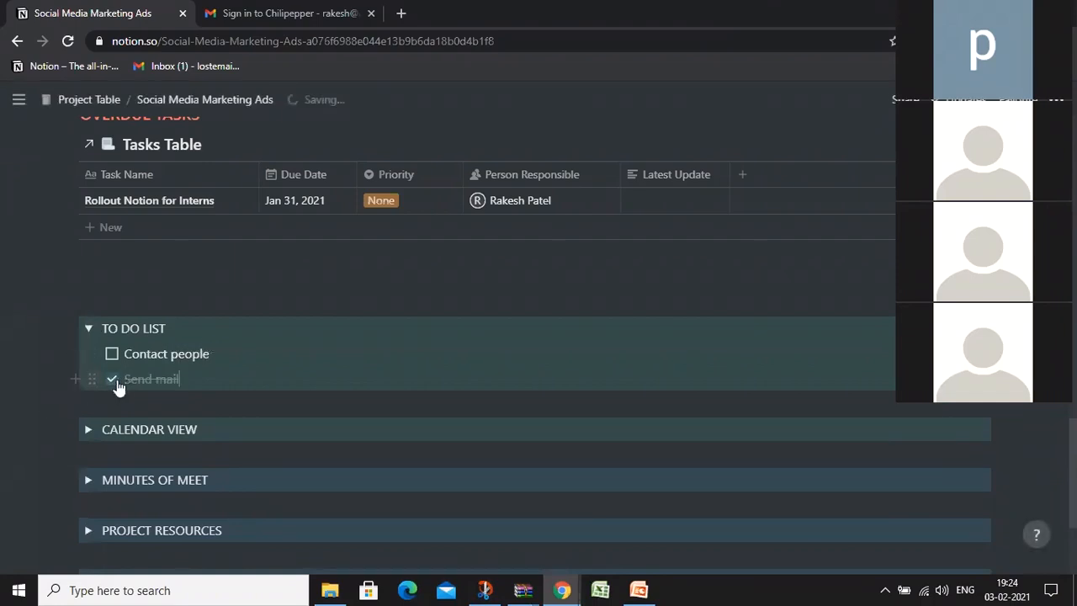
pyautogui.click(112, 379)
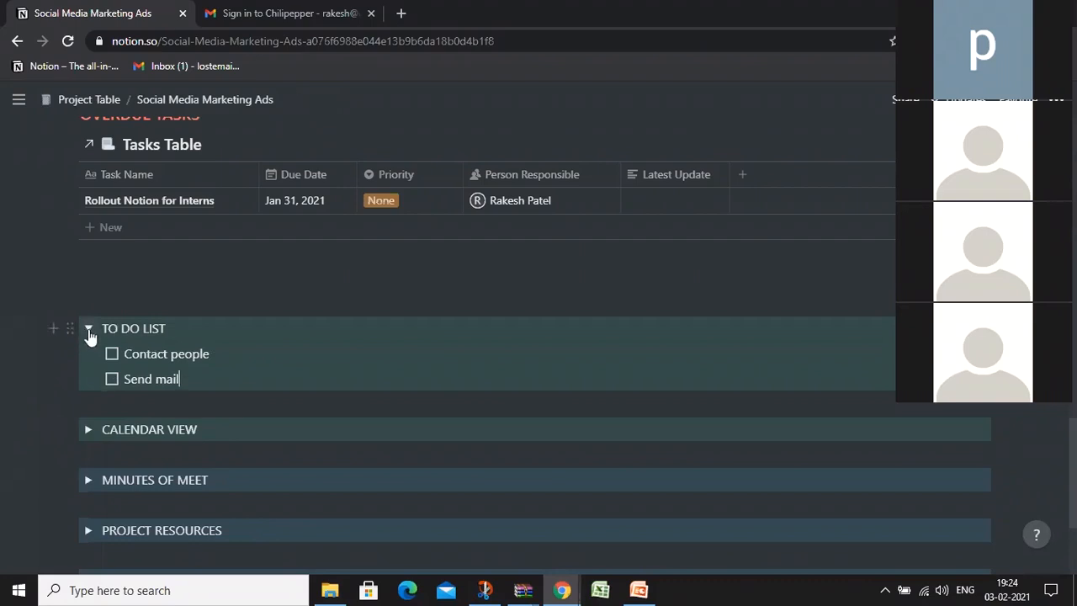
pyautogui.click(89, 329)
# Expand the Minutes of Meet section to view its table of meeting notes, and collapse it again
pyautogui.scroll(-1, 96, 357)
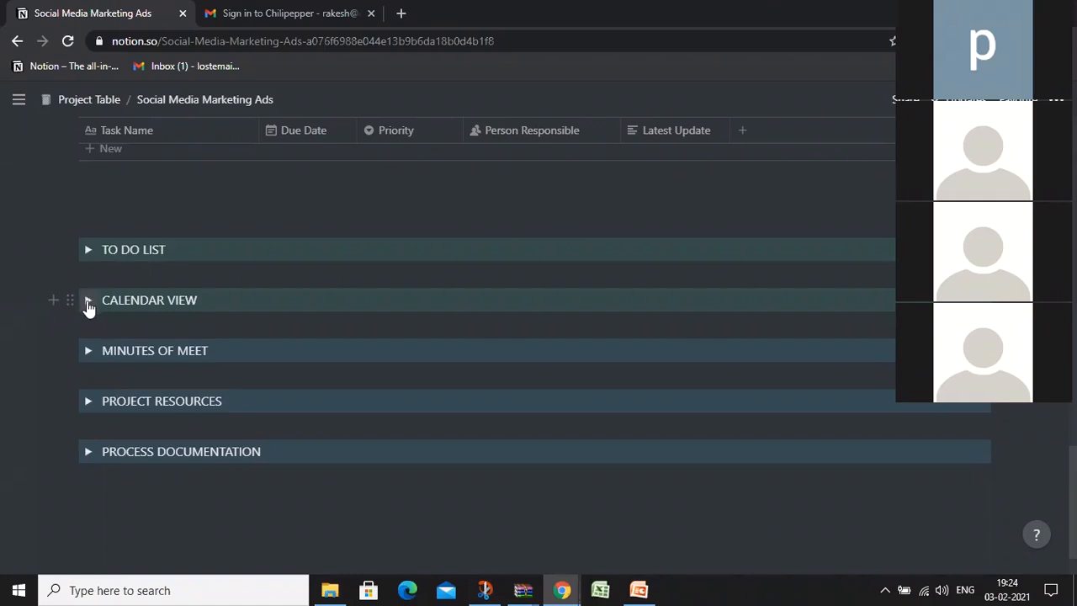
pyautogui.click(89, 352)
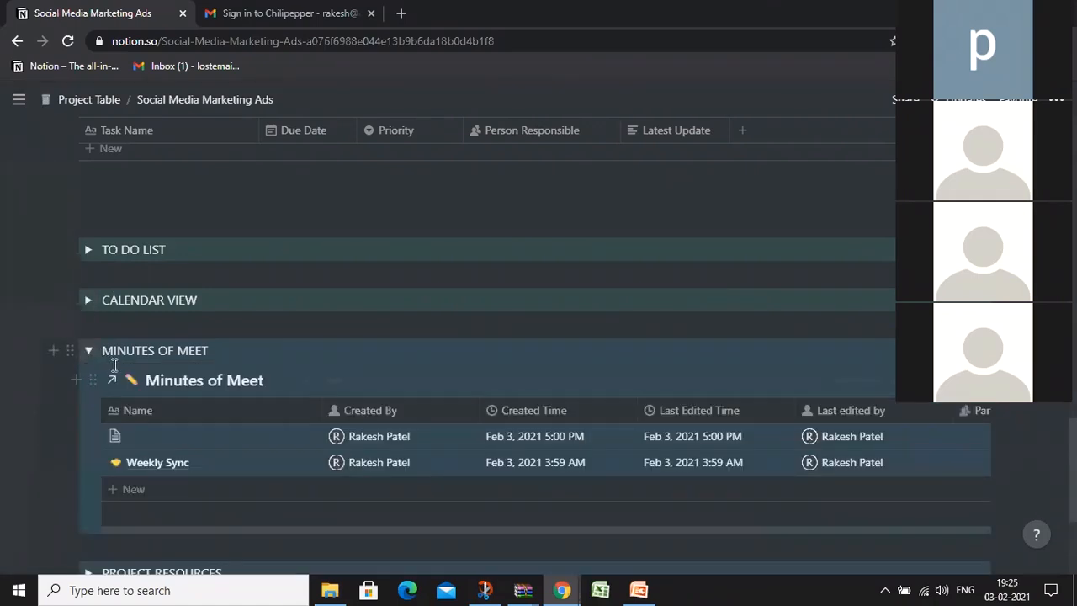
pyautogui.scroll(-2, 169, 341)
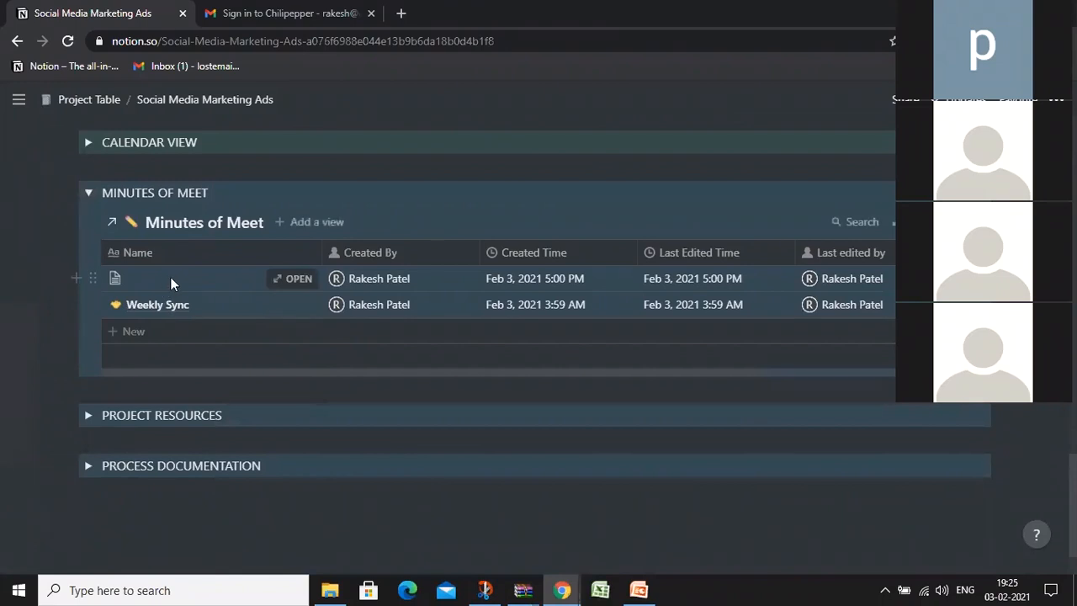
pyautogui.scroll(2, 153, 277)
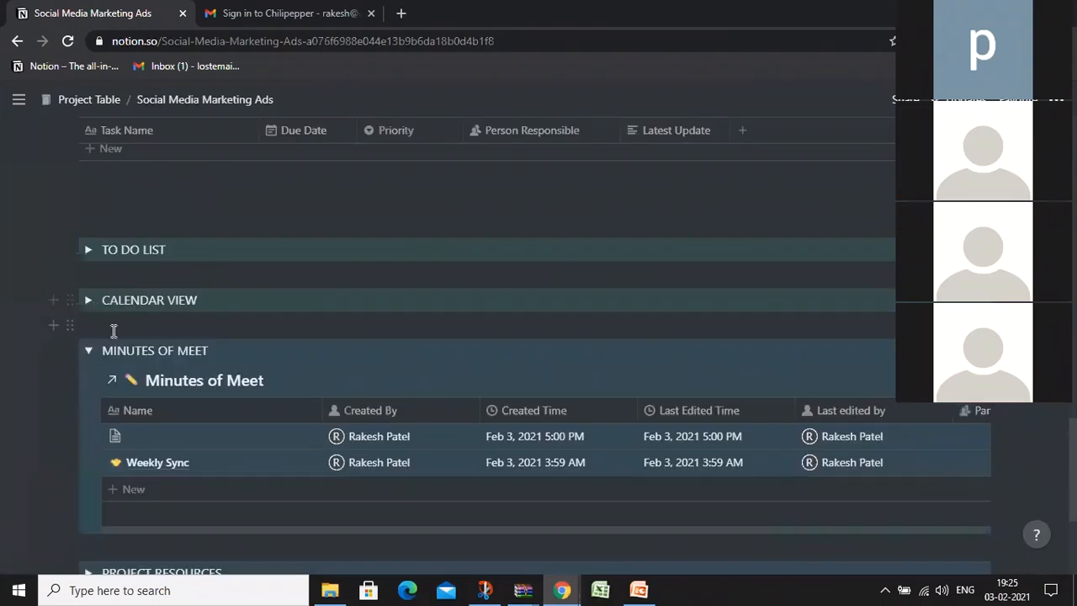
pyautogui.click(89, 350)
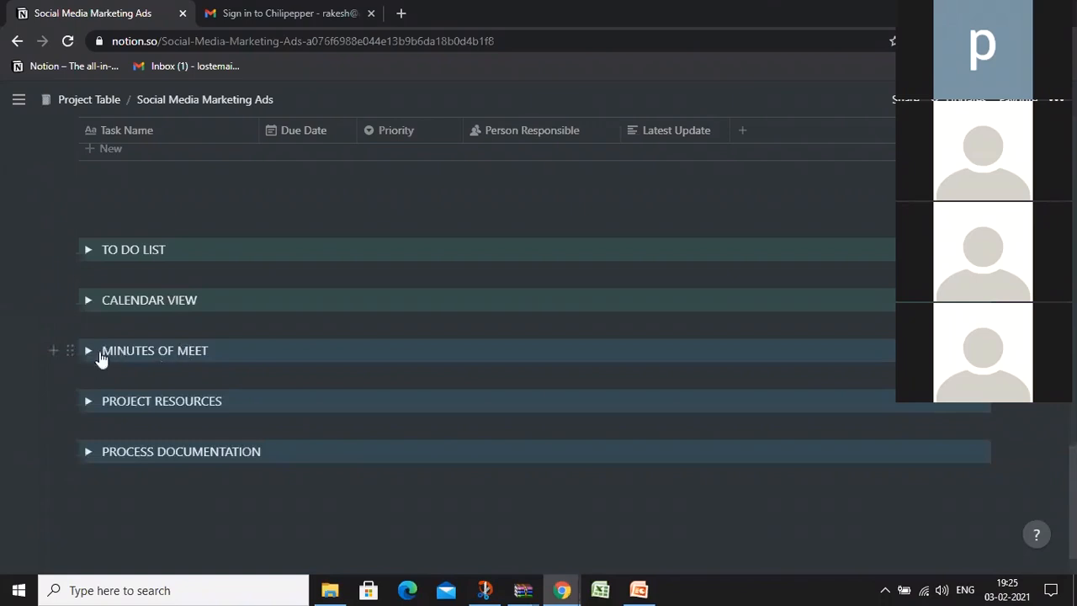
# Expand the Project Resources section to view its contents, and collapse it again
pyautogui.scroll(-1, 111, 403)
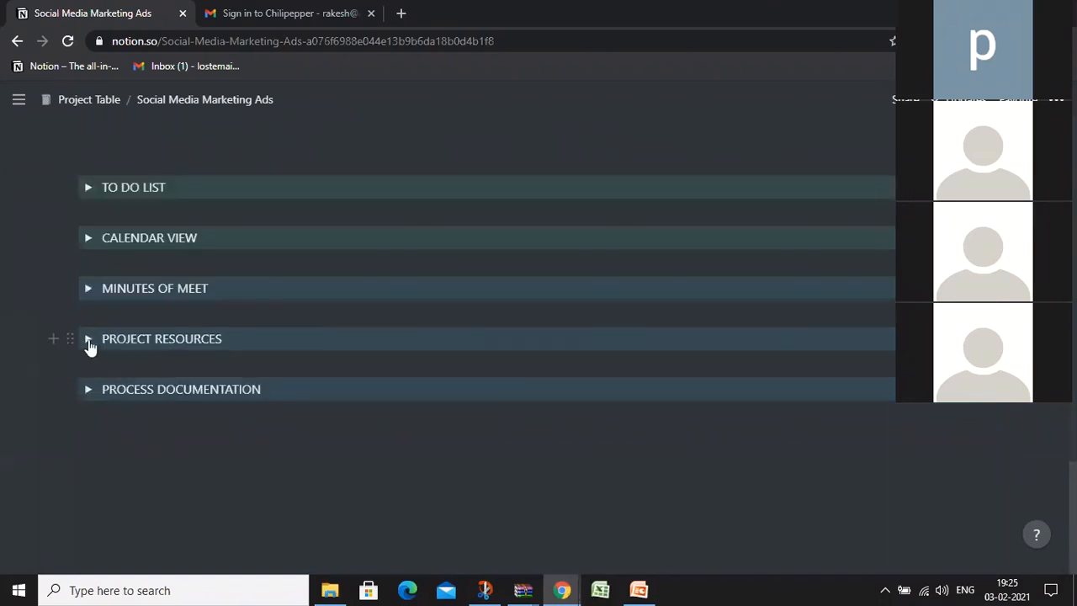
pyautogui.click(89, 340)
pyautogui.click(88, 339)
pyautogui.click(88, 339)
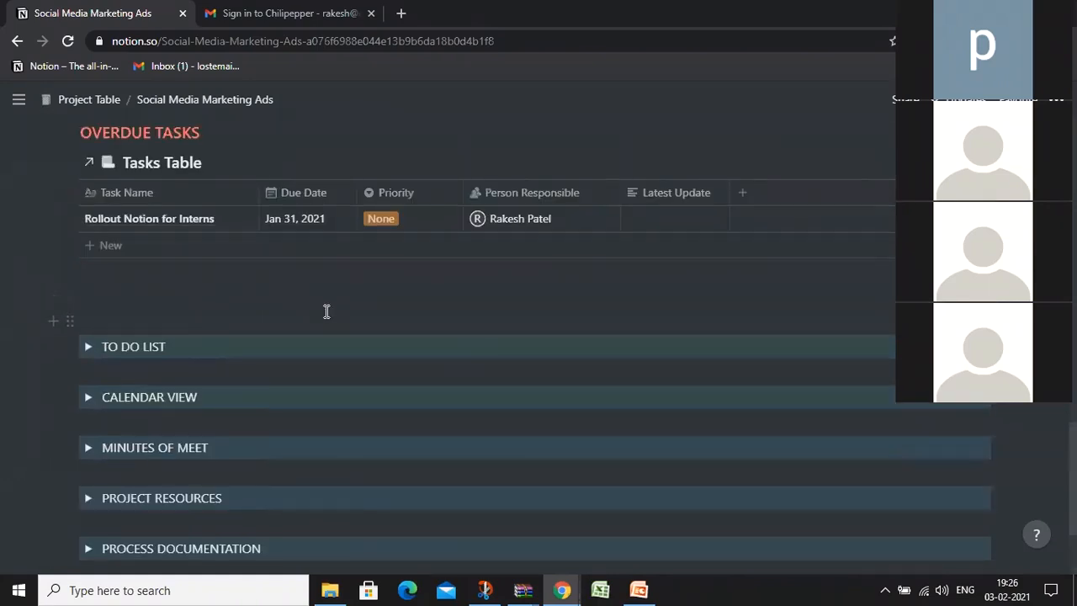
# Open the Project Table page from the workspace and view the templates available for new projects
pyautogui.scroll(10, 326, 311)
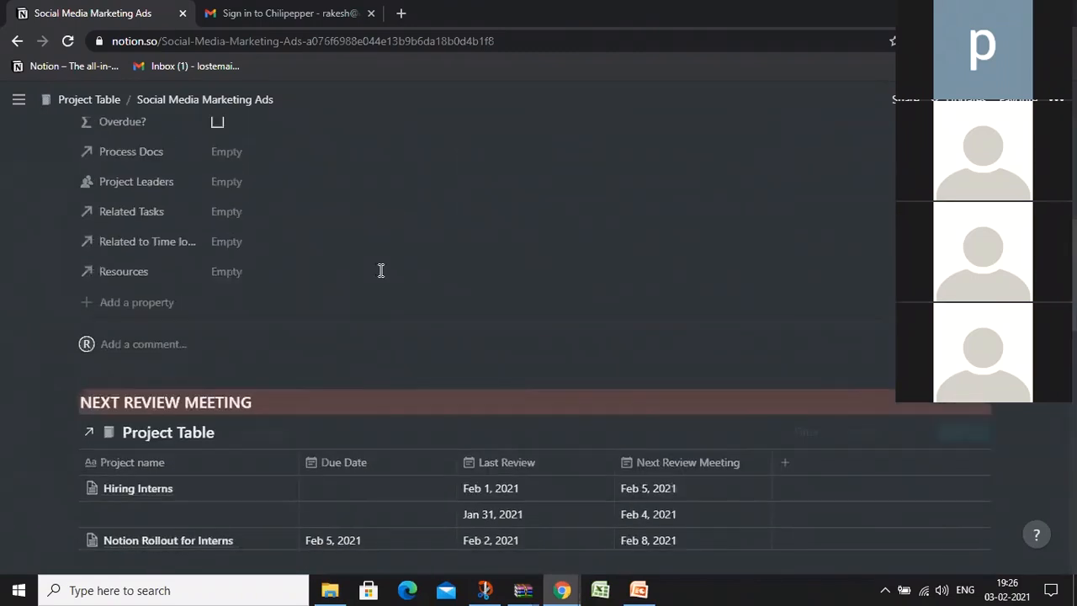
pyautogui.moveTo(19, 99)
pyautogui.click(96, 300)
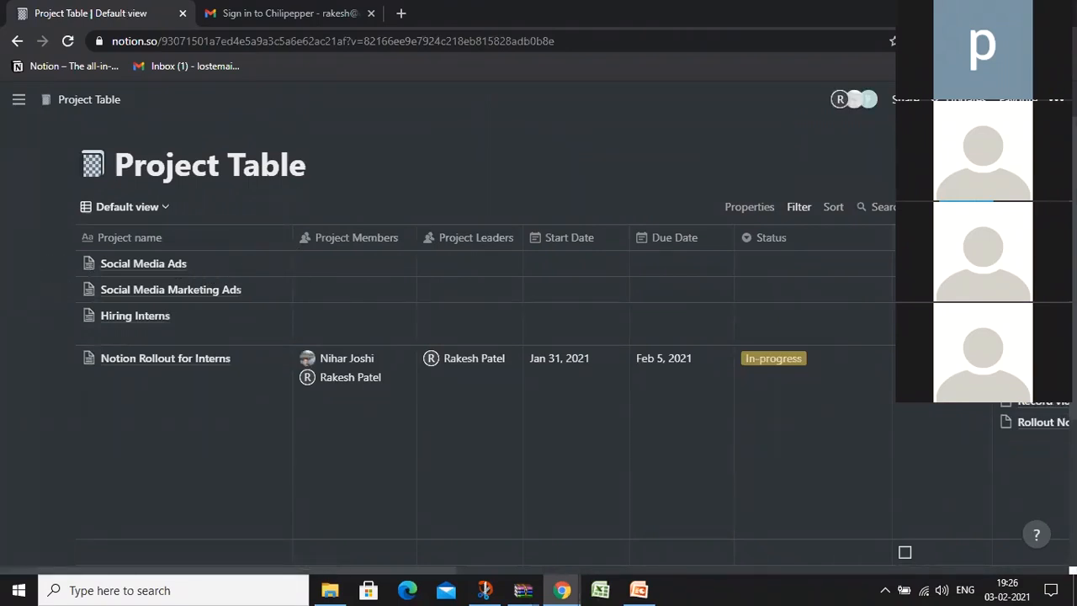
pyautogui.click(985, 207)
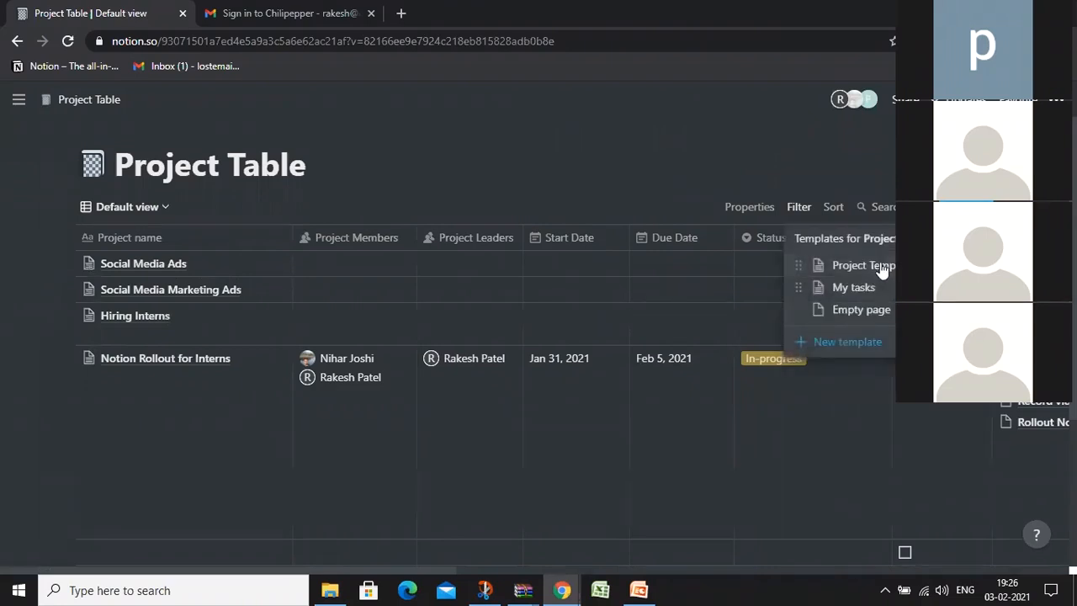
pyautogui.click(615, 138)
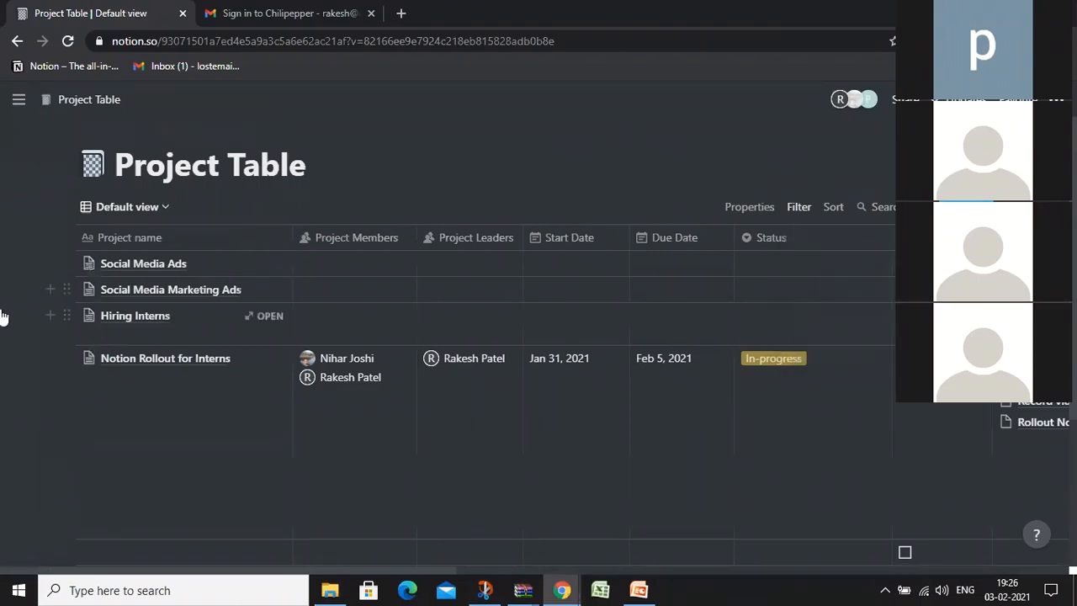
pyautogui.click(351, 270)
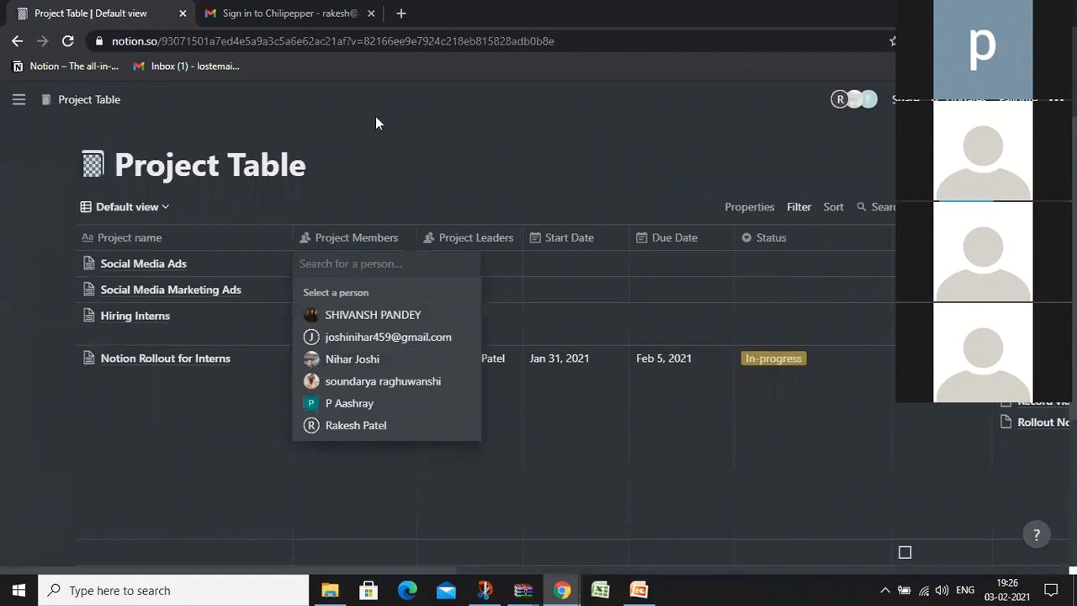
pyautogui.press('Escape')
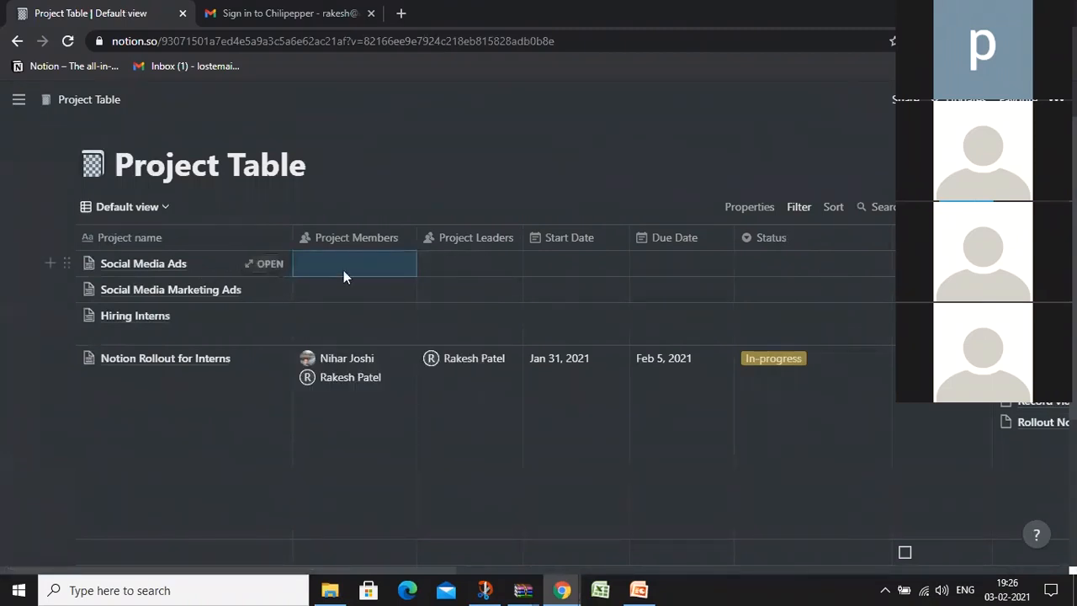
pyautogui.click(358, 267)
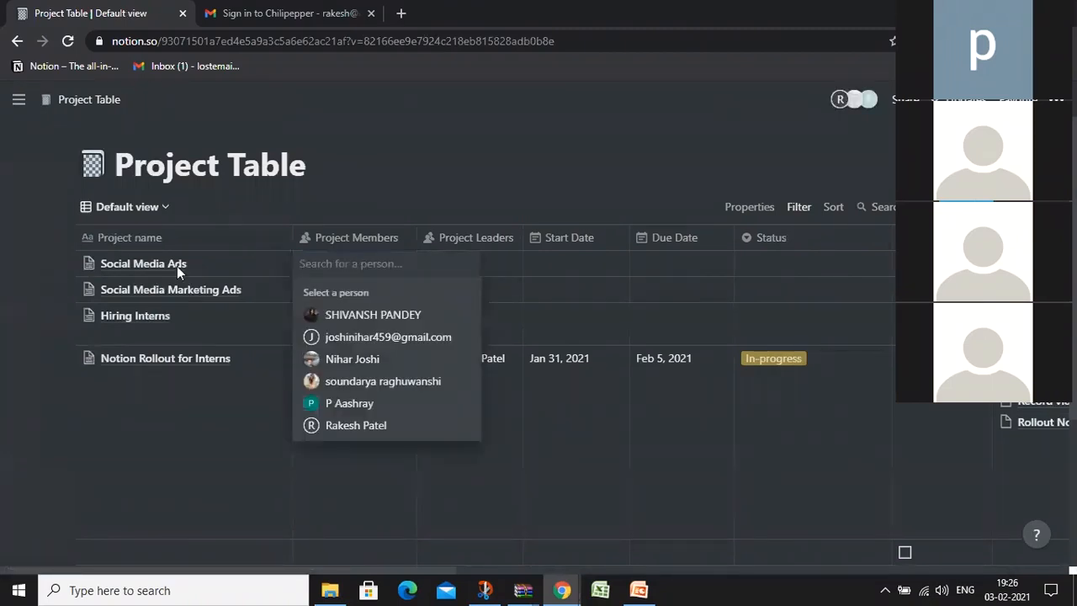
pyautogui.press('Escape')
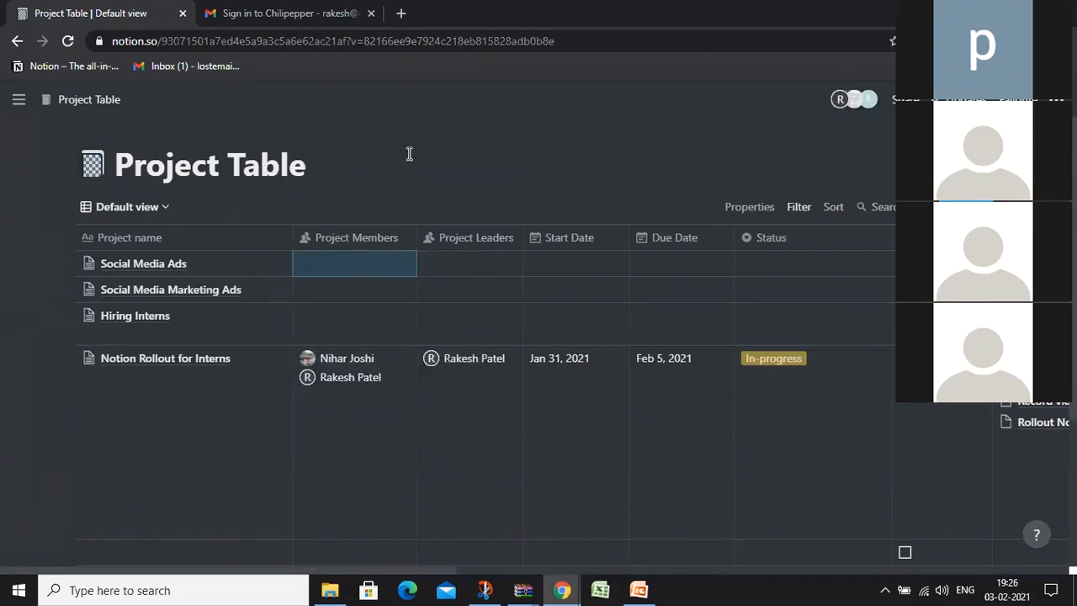
# Add two people from the workspace as project members of the Social Media Ads project
pyautogui.click(346, 265)
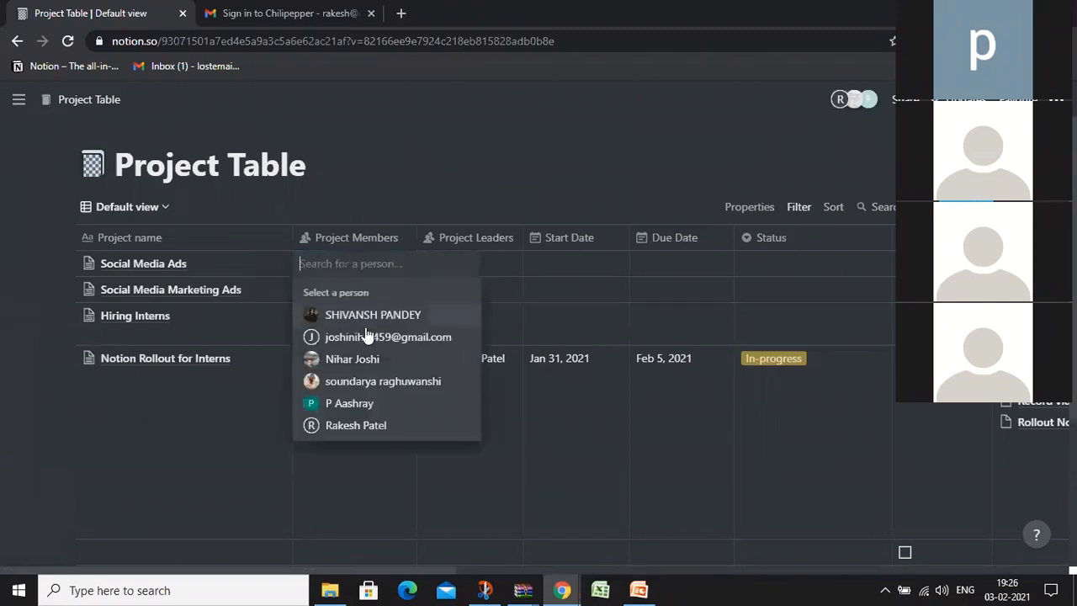
pyautogui.click(359, 405)
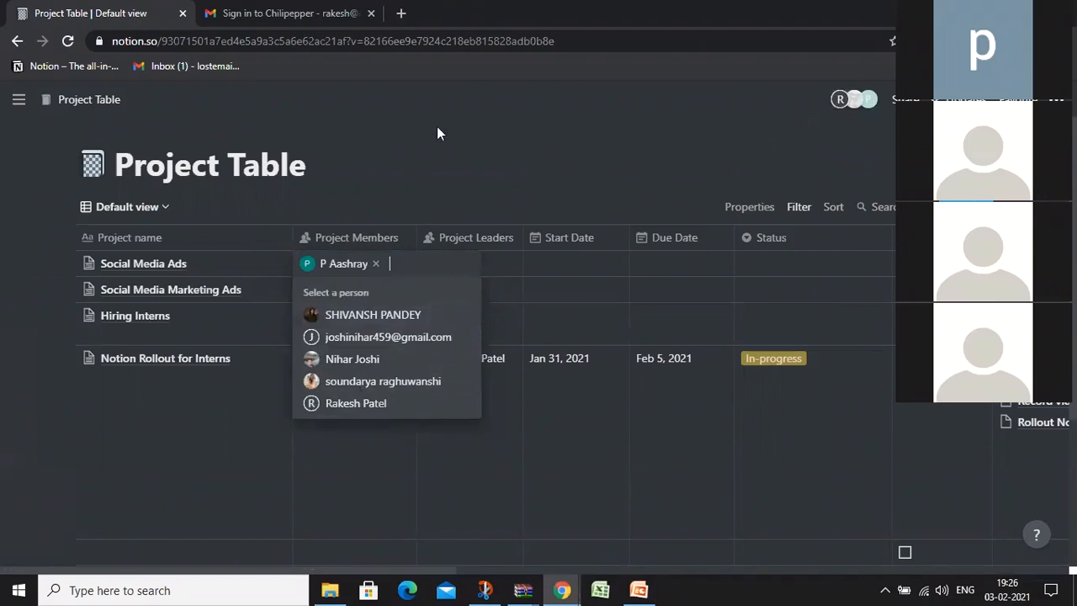
pyautogui.press('Escape')
pyautogui.click(403, 262)
pyautogui.click(369, 383)
pyautogui.press('Escape')
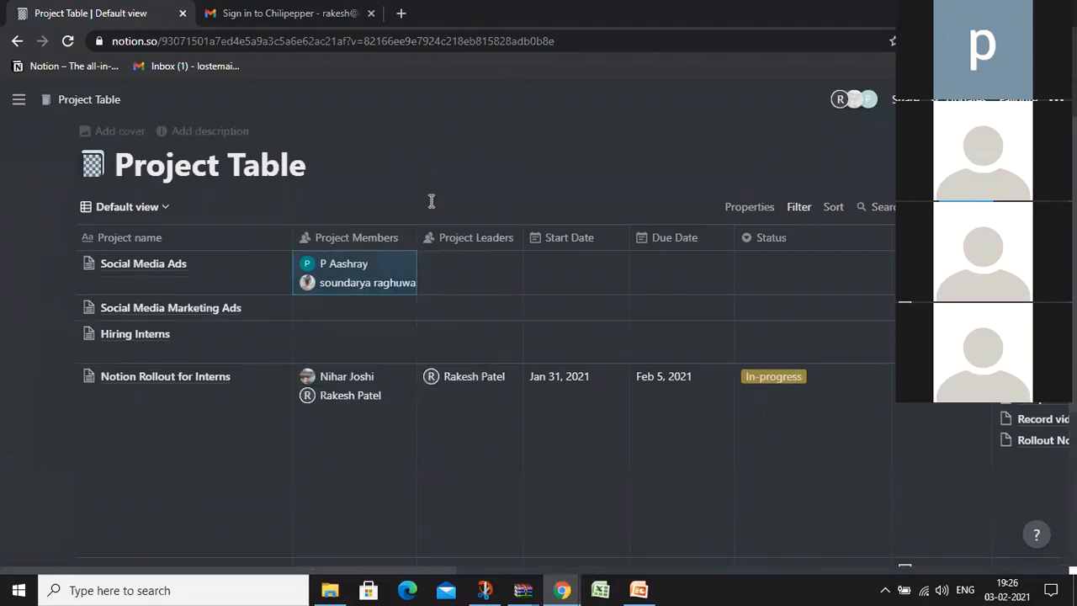
# Assign a project leader from the workspace's people to the Social Media Ads project
pyautogui.click(463, 265)
pyautogui.click(482, 427)
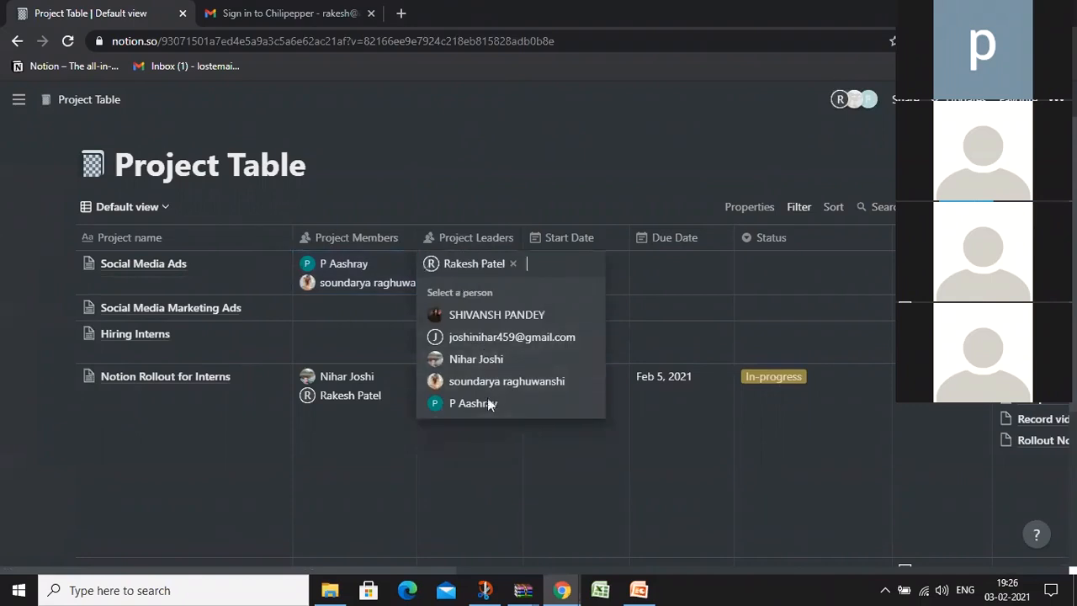
pyautogui.press('Escape')
# Set the Social Media Ads project's start date to Feb 3, 2021 and its due date to Feb 6, 2021
pyautogui.click(589, 289)
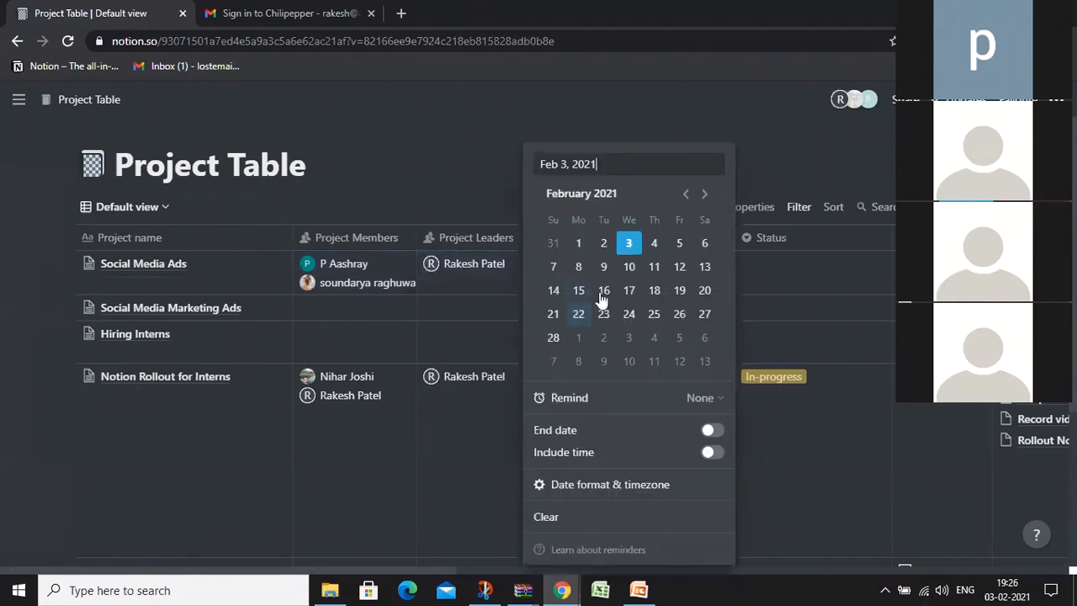
pyautogui.click(465, 159)
pyautogui.click(681, 273)
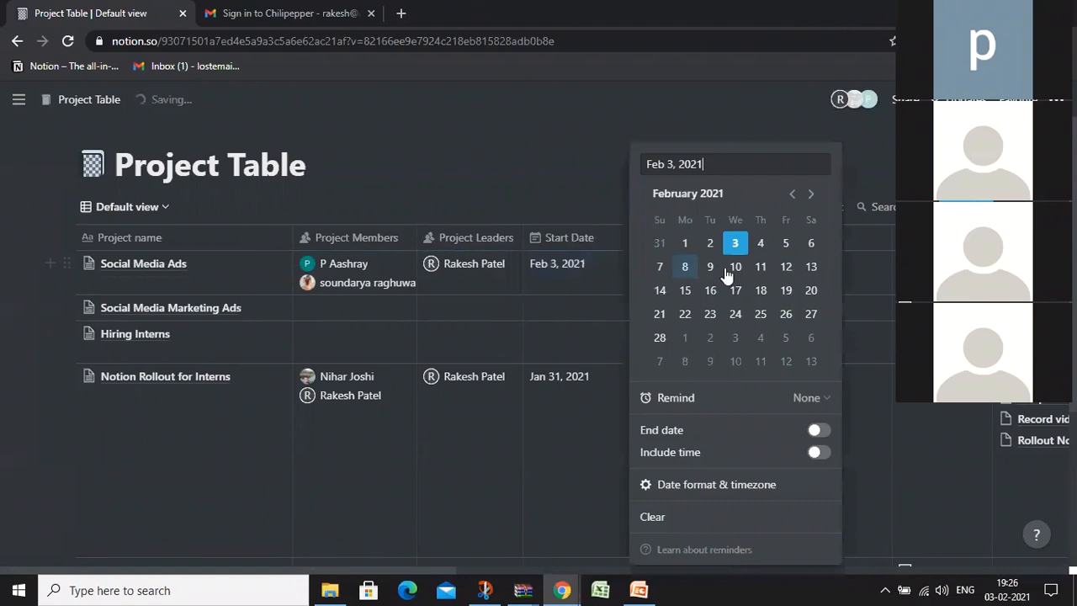
pyautogui.click(810, 241)
pyautogui.press('Escape')
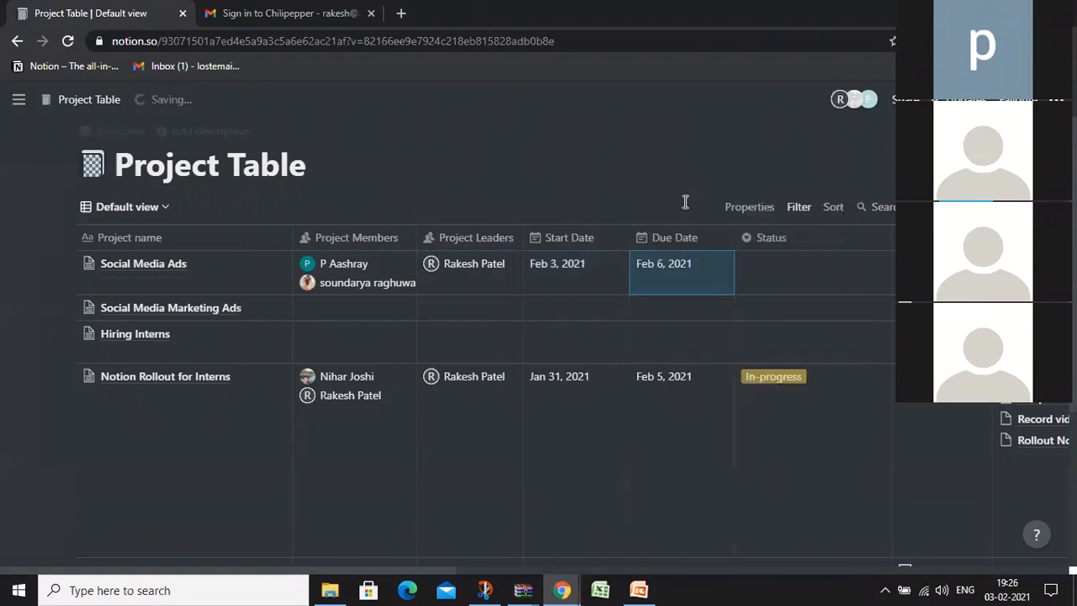
# Set the Social Media Ads project's status to Not Started and review the remaining columns of the Project Table
pyautogui.click(794, 271)
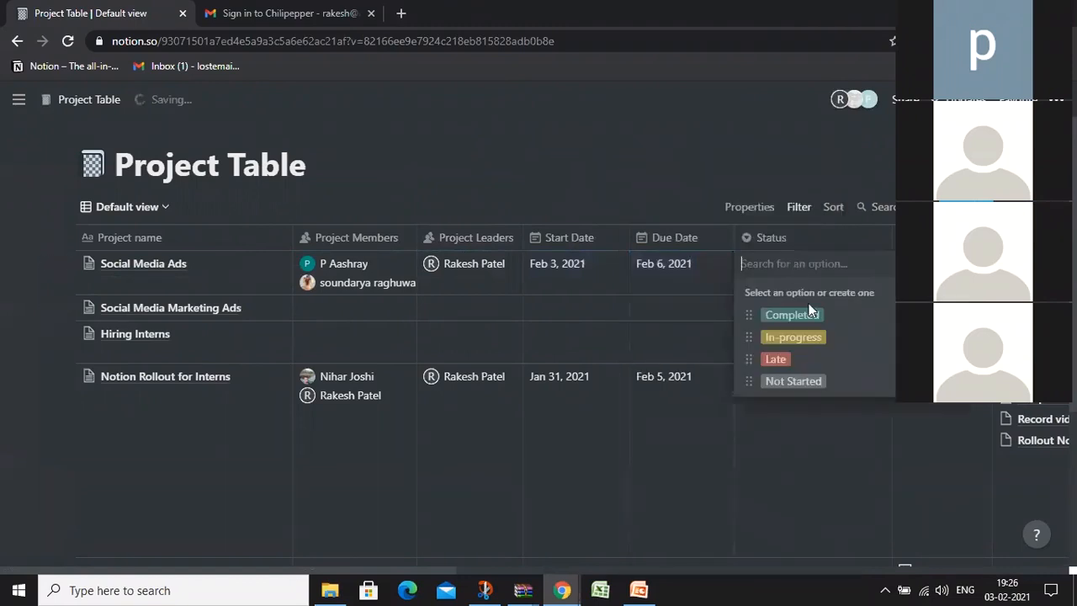
pyautogui.click(778, 382)
pyautogui.moveTo(462, 569); pyautogui.dragTo(657, 567)
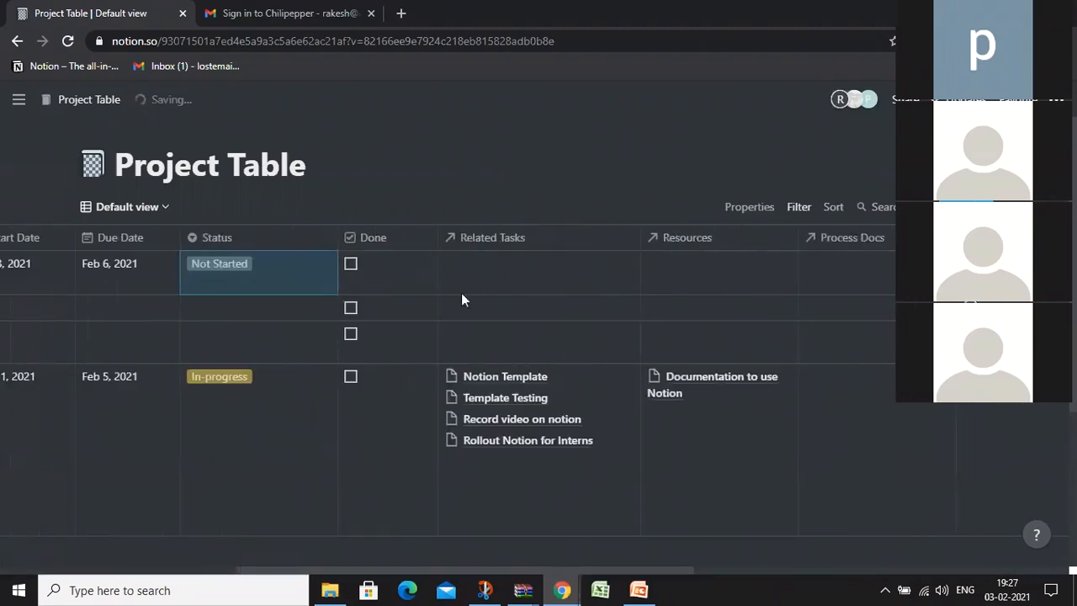
pyautogui.moveTo(454, 568); pyautogui.dragTo(749, 595)
pyautogui.moveTo(3, 99)
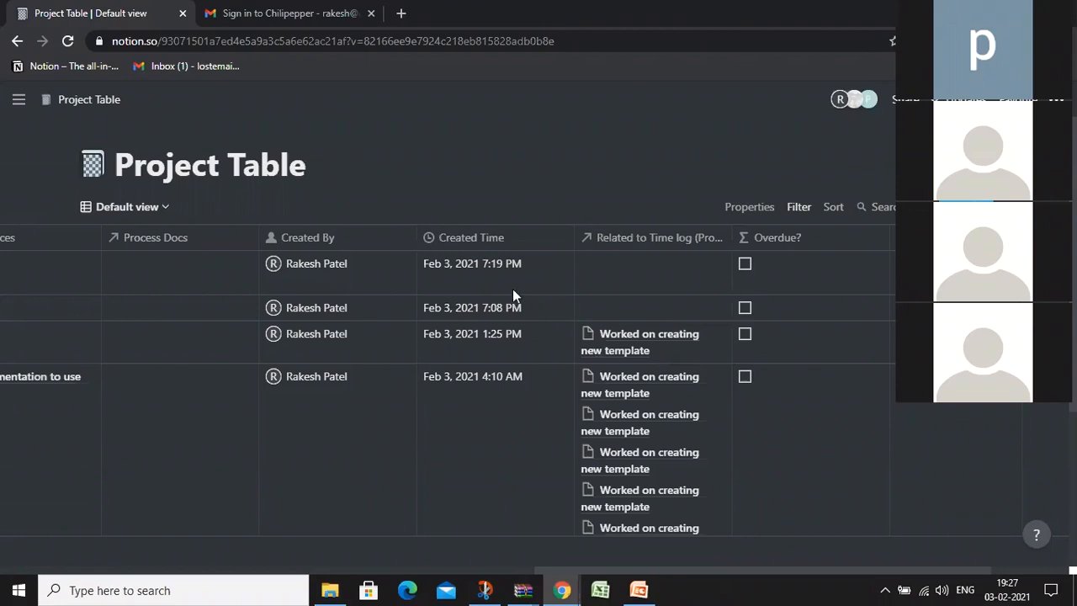
pyautogui.moveTo(738, 572); pyautogui.dragTo(173, 601)
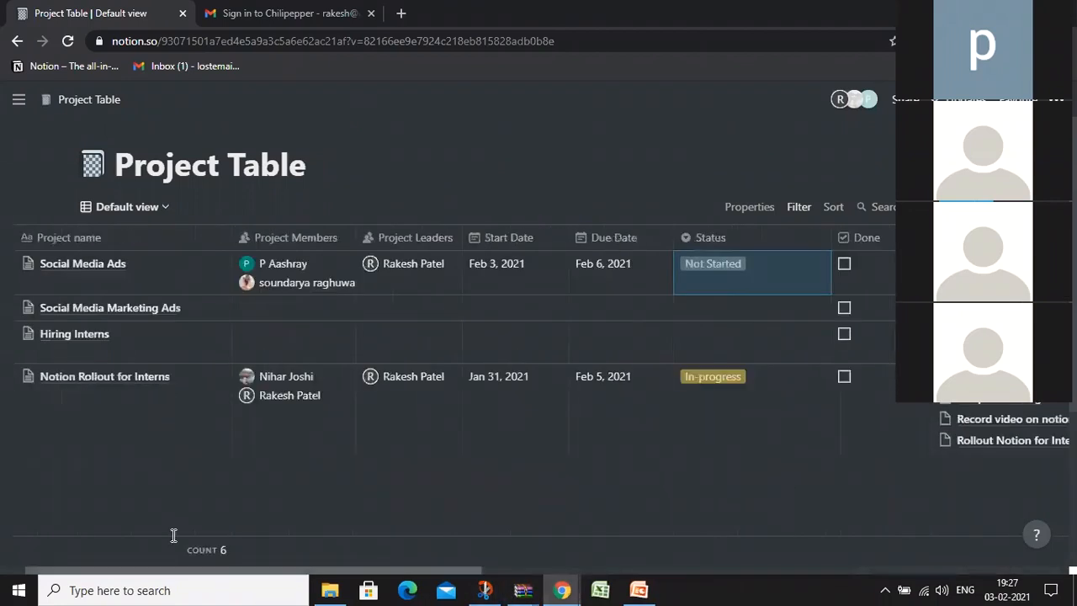
# Open the Tasks Table page and add a new task named Creating Posters
pyautogui.moveTo(5, 290)
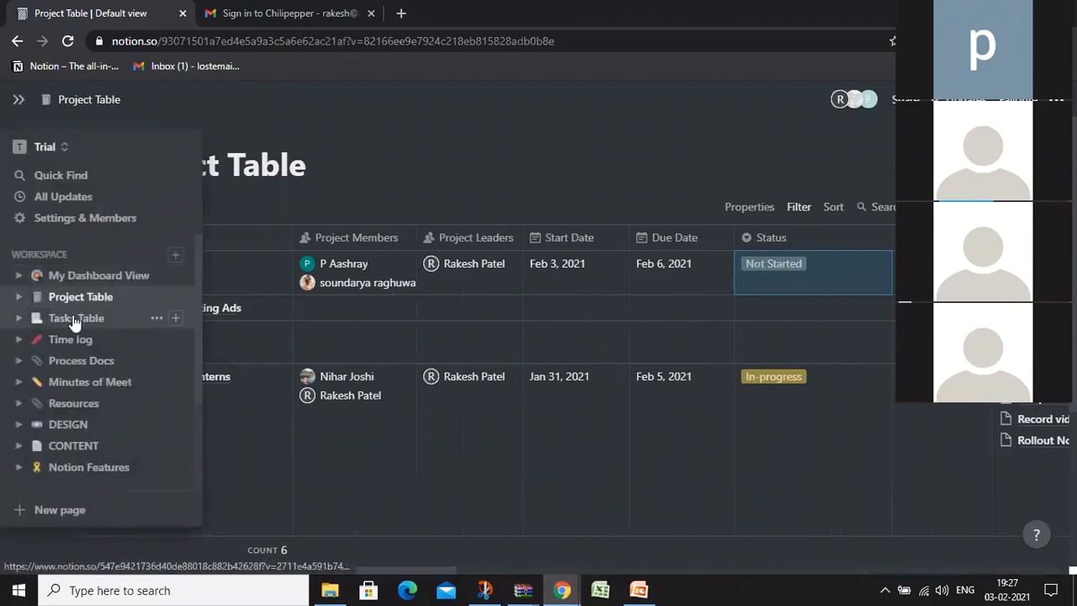
pyautogui.click(76, 319)
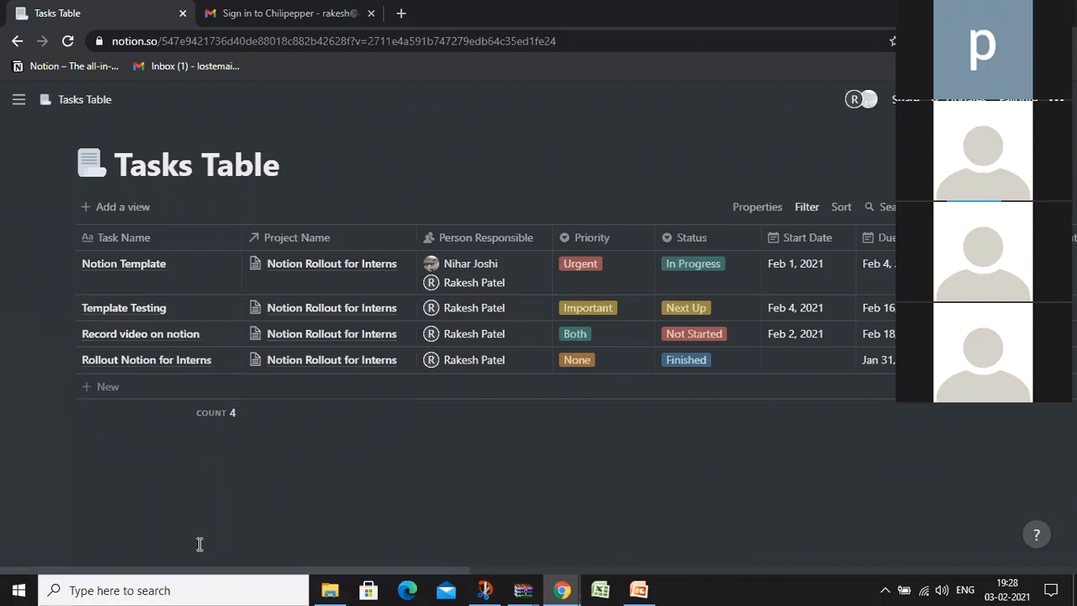
pyautogui.click(133, 385)
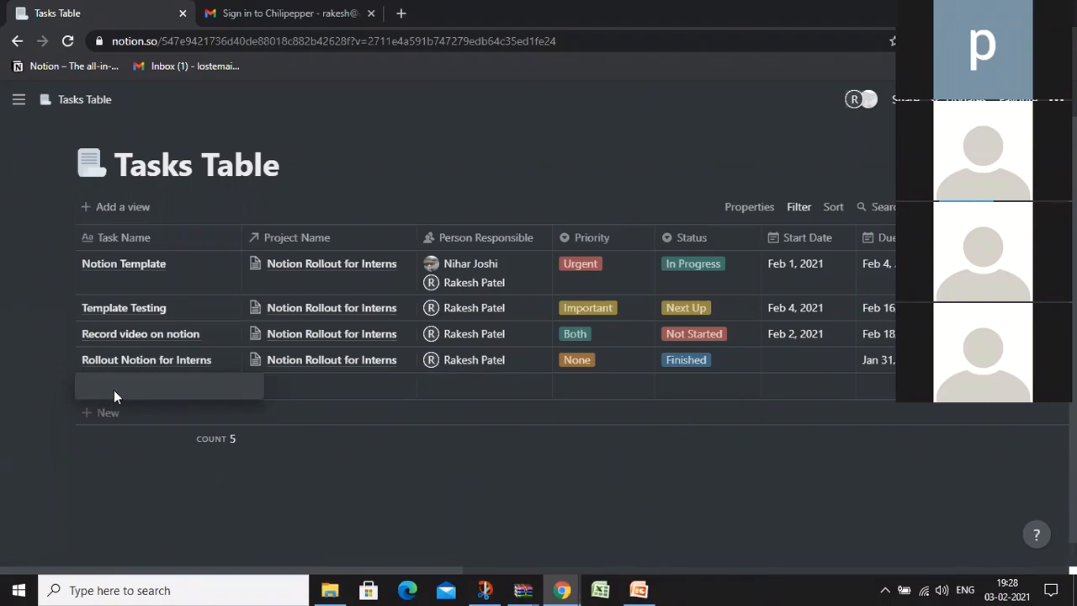
pyautogui.write('Creating Posters')
pyautogui.click(481, 170)
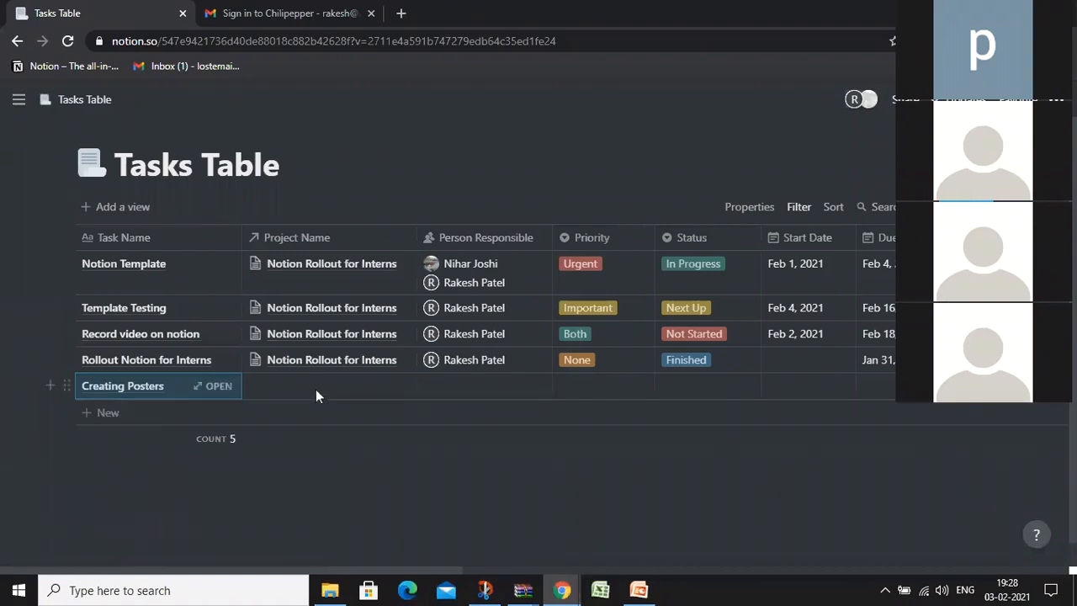
# Link the Creating Posters task to the Social Media Ads project in its Project Name property
pyautogui.click(316, 389)
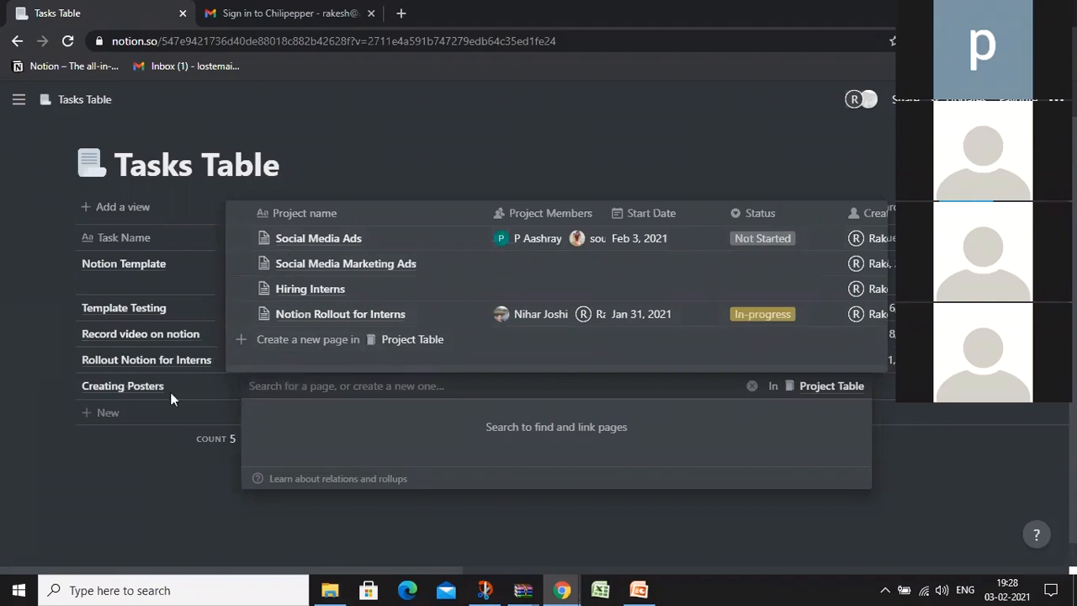
pyautogui.click(308, 240)
pyautogui.press('Escape')
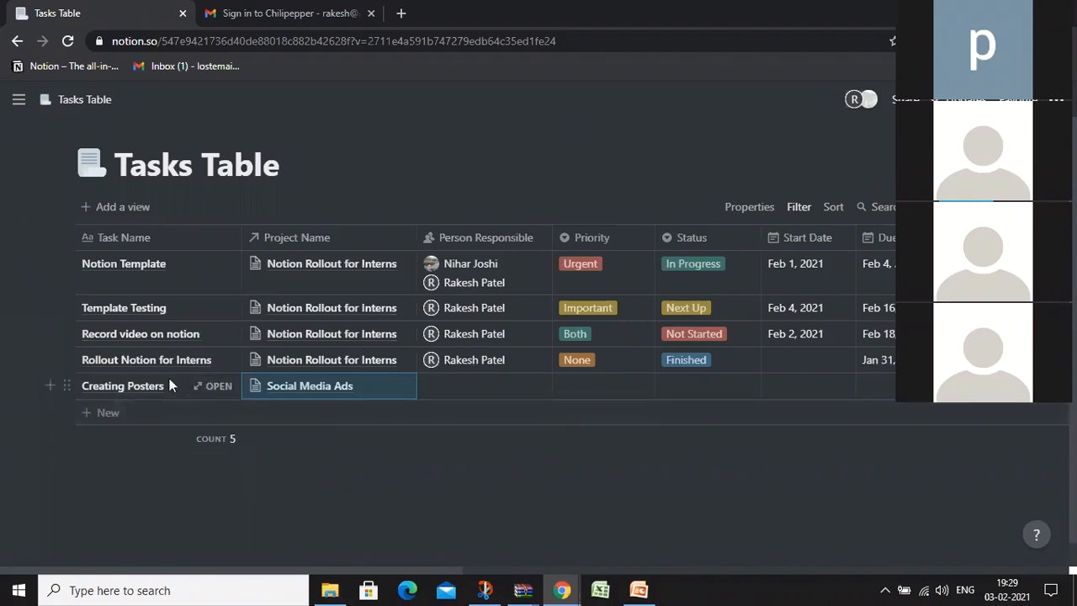
# Open the Social Media Ads page from the Project Table, examine its Next Review Meeting and Project Tasks sections, and close it
pyautogui.moveTo(7, 336)
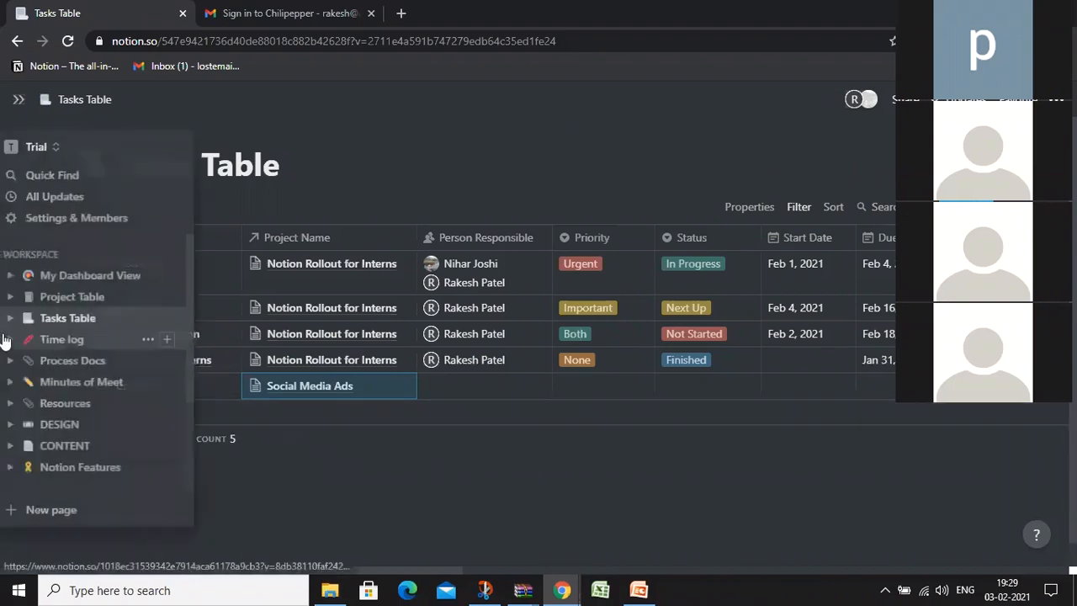
pyautogui.click(52, 303)
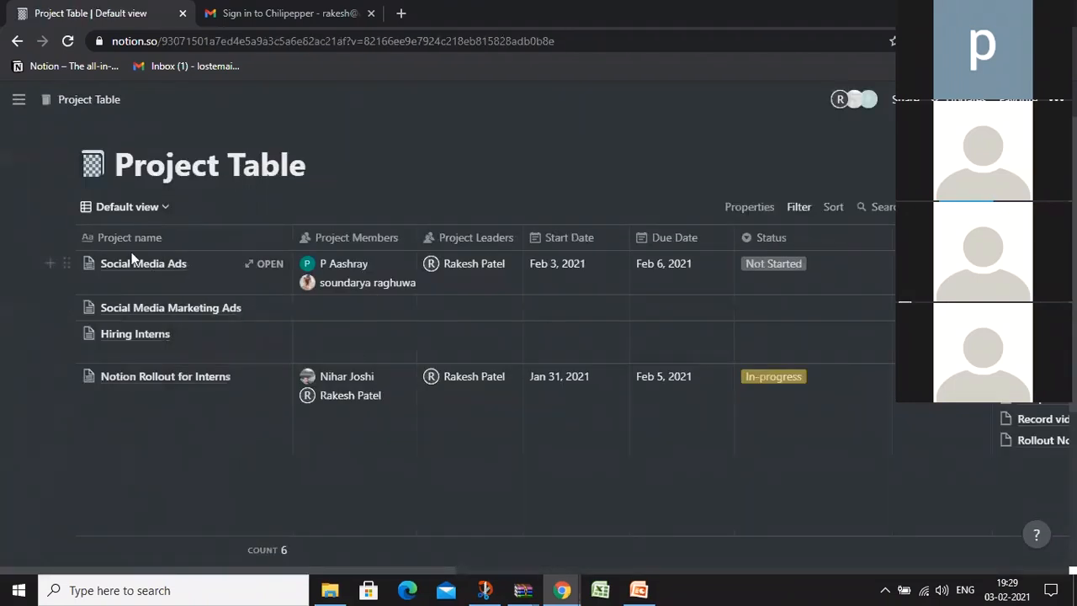
pyautogui.click(257, 278)
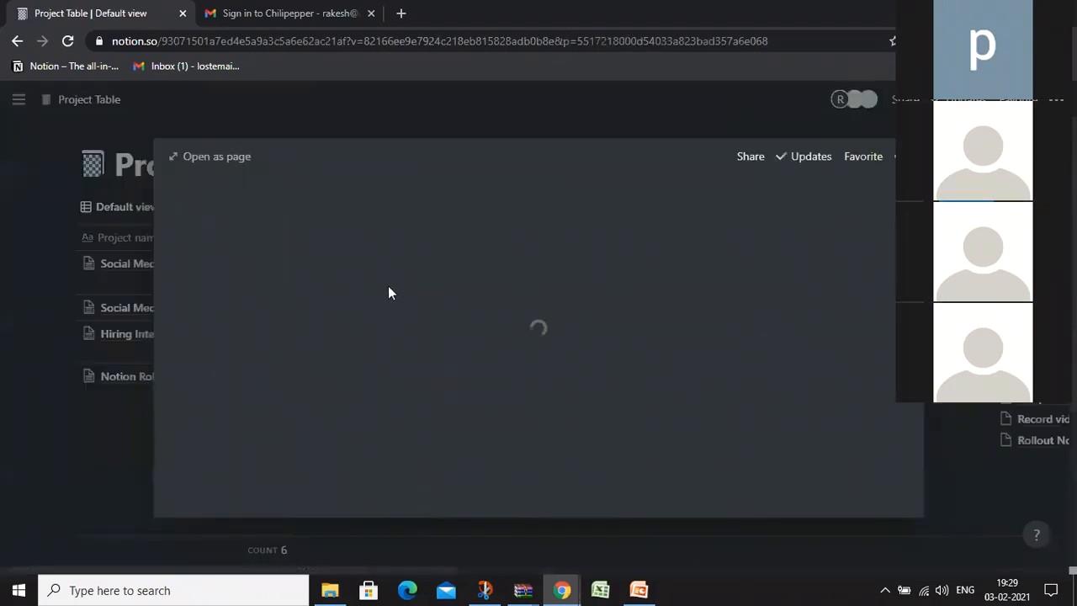
pyautogui.scroll(-3, 435, 340)
pyautogui.scroll(-6, 435, 340)
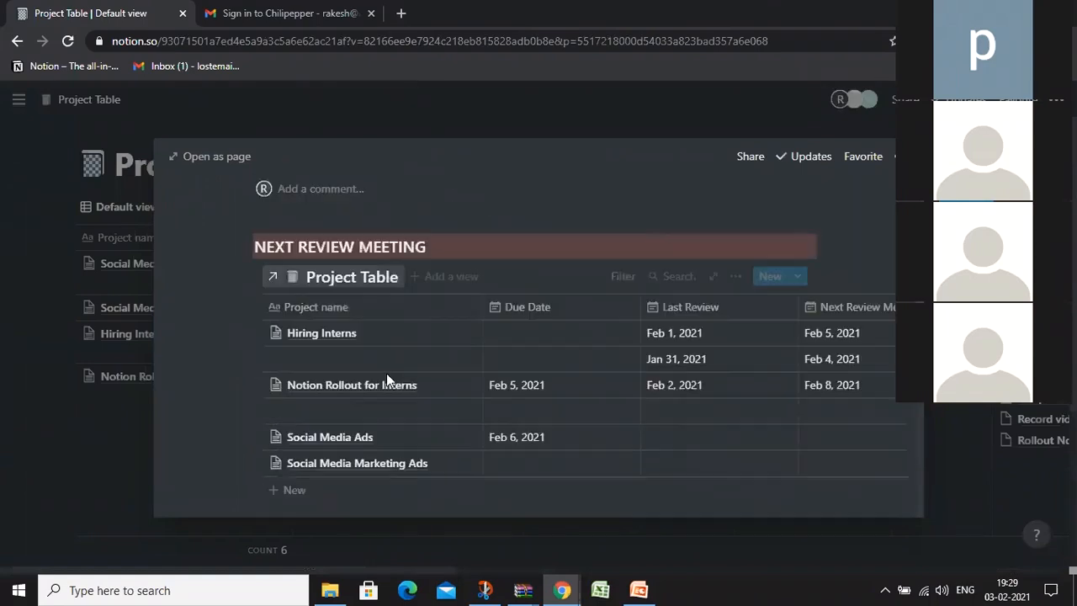
pyautogui.scroll(-2, 404, 344)
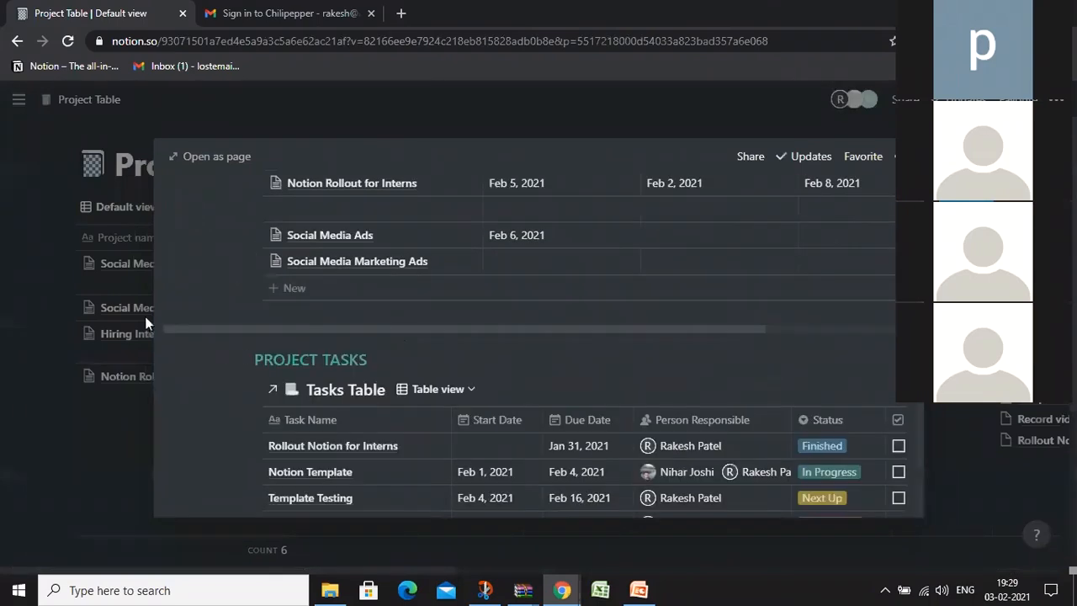
pyautogui.click(93, 319)
# Return to the Tasks Table and assign a workspace member as the person responsible for the Creating Posters task
pyautogui.moveTo(9, 315)
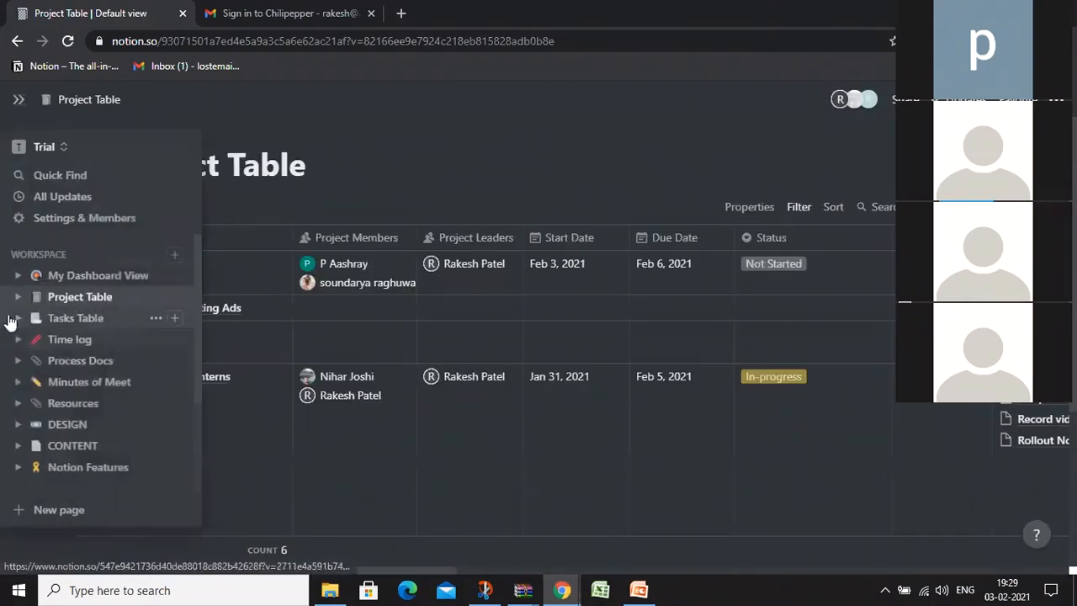
pyautogui.click(72, 318)
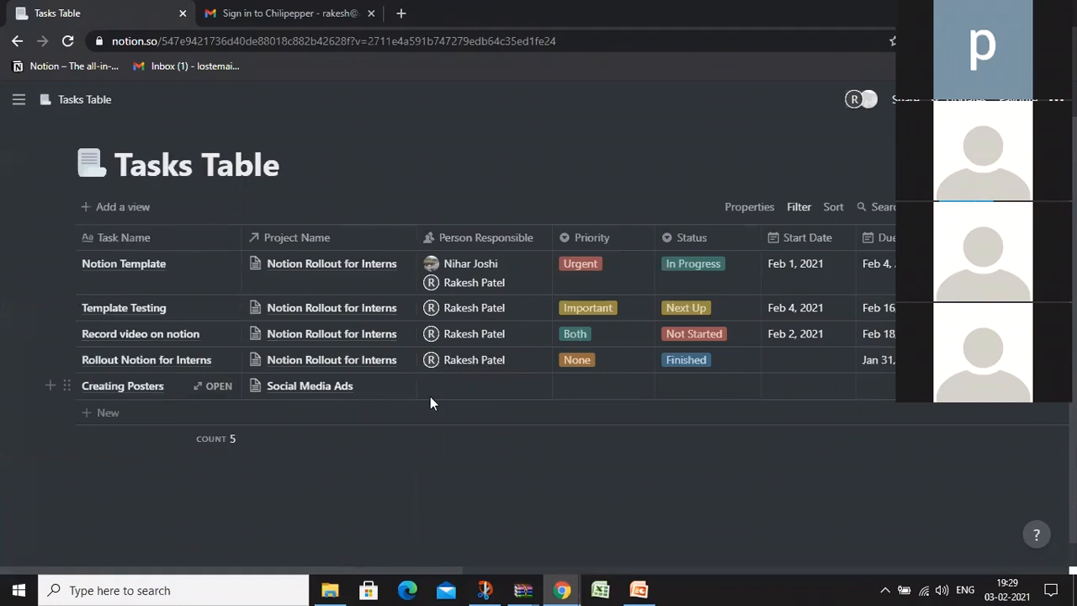
pyautogui.click(458, 389)
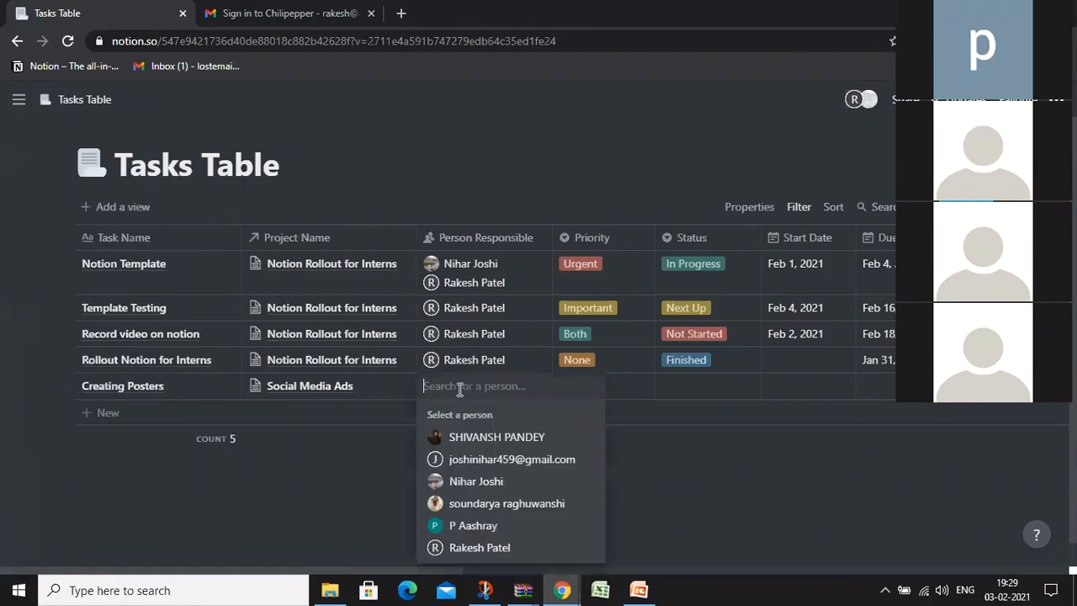
pyautogui.click(475, 480)
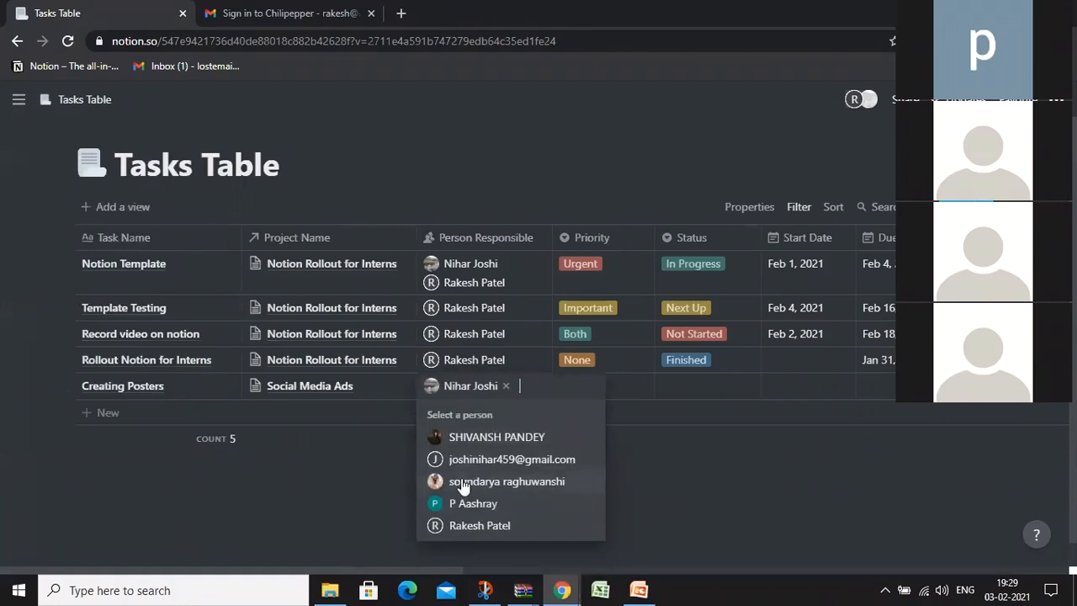
pyautogui.click(325, 493)
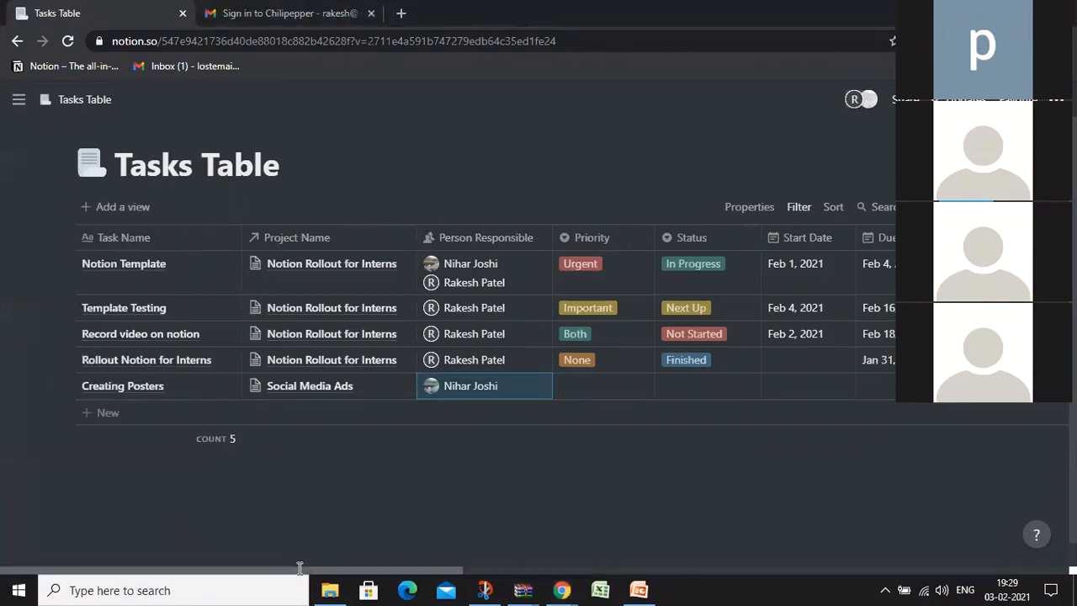
# Set the Creating Posters task's priority to Both and its status to Not Started
pyautogui.moveTo(311, 569); pyautogui.dragTo(311, 541)
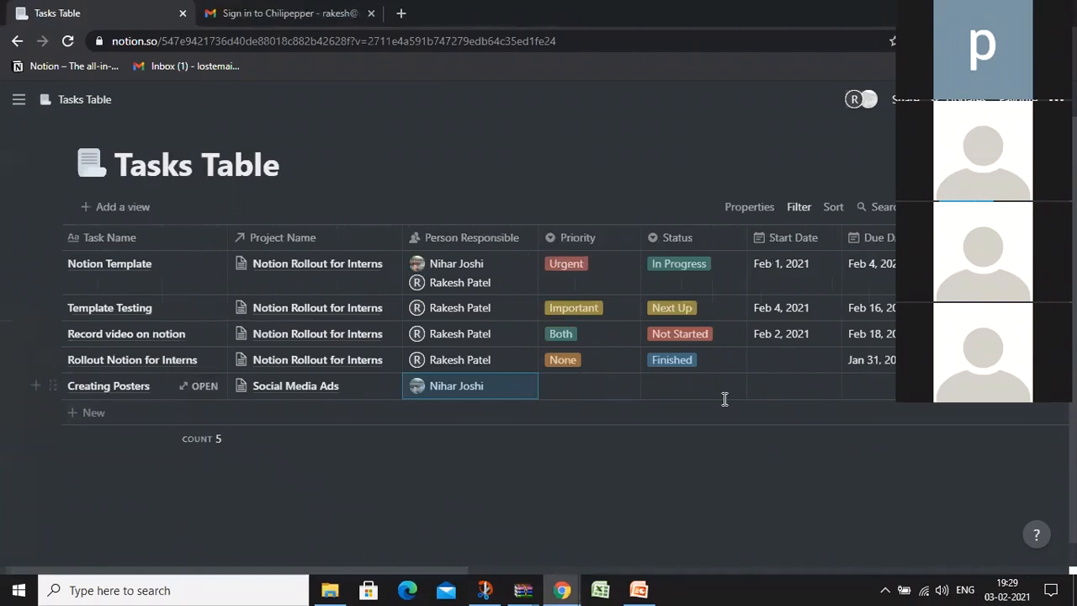
pyautogui.click(590, 392)
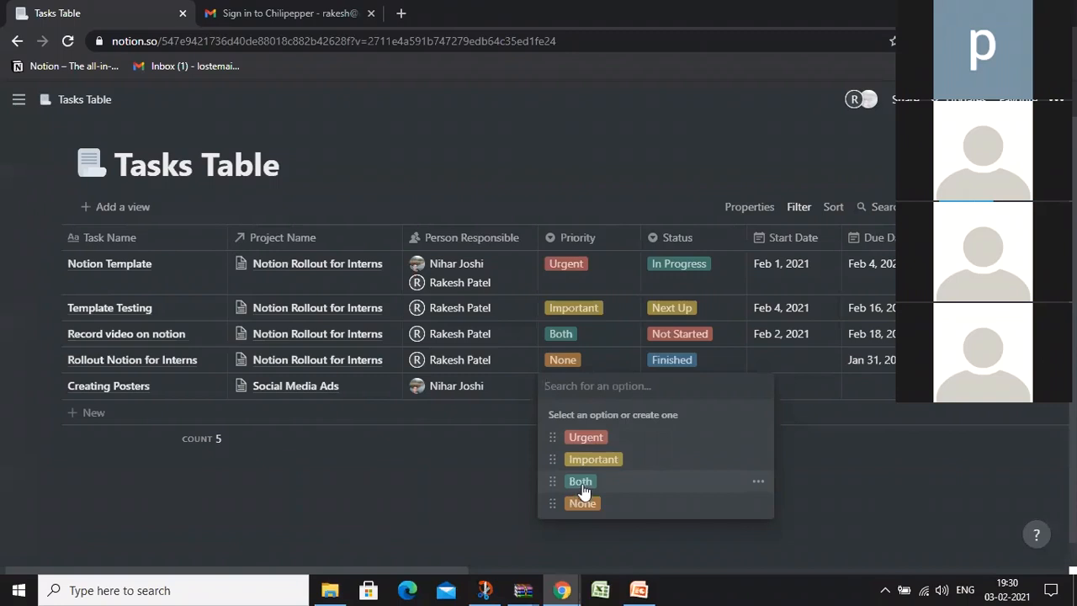
pyautogui.click(582, 486)
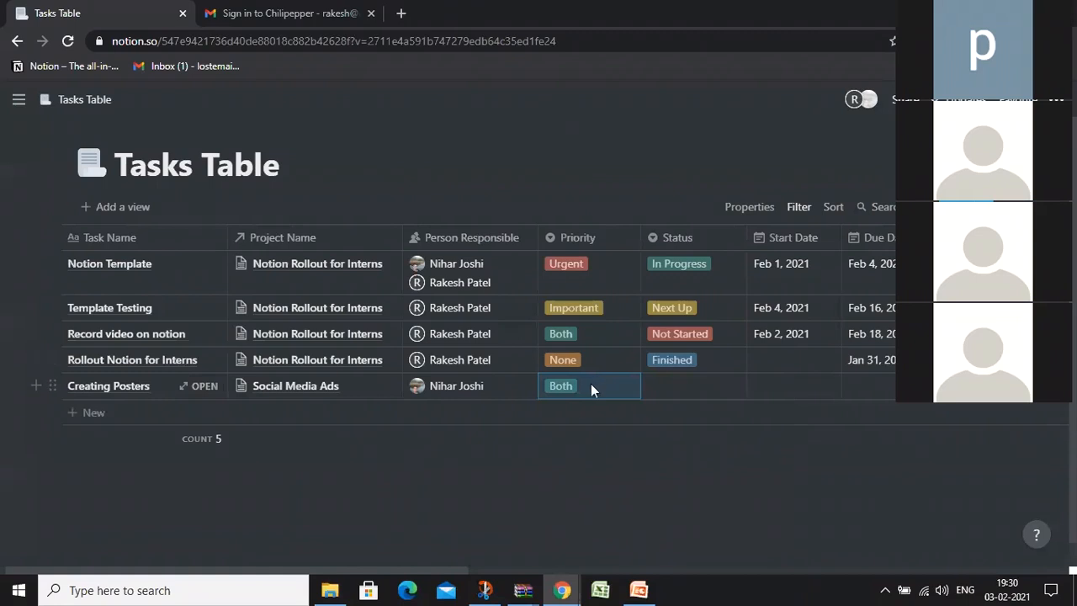
pyautogui.click(683, 387)
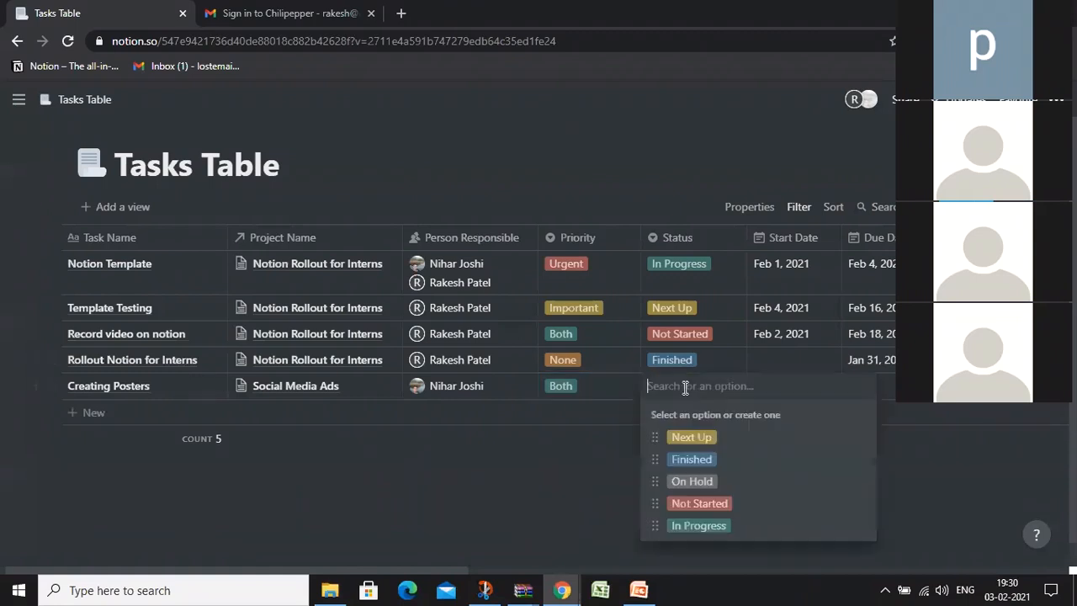
pyautogui.click(698, 502)
# Set the Creating Posters task's start date to Feb 4, 2021 and its due date to Feb 5, 2021
pyautogui.moveTo(405, 570); pyautogui.dragTo(570, 569)
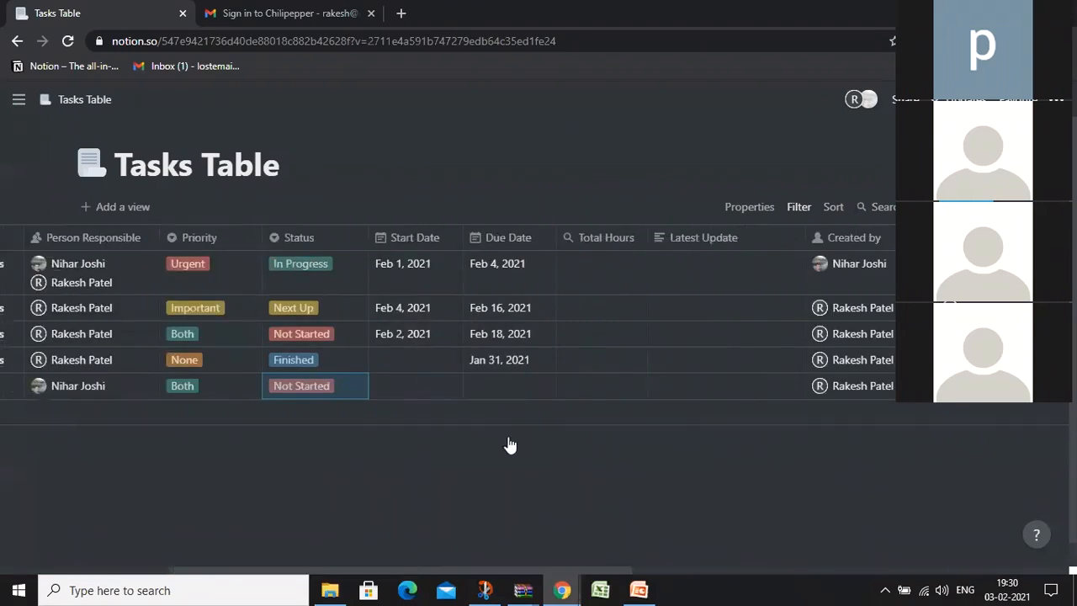
pyautogui.click(433, 397)
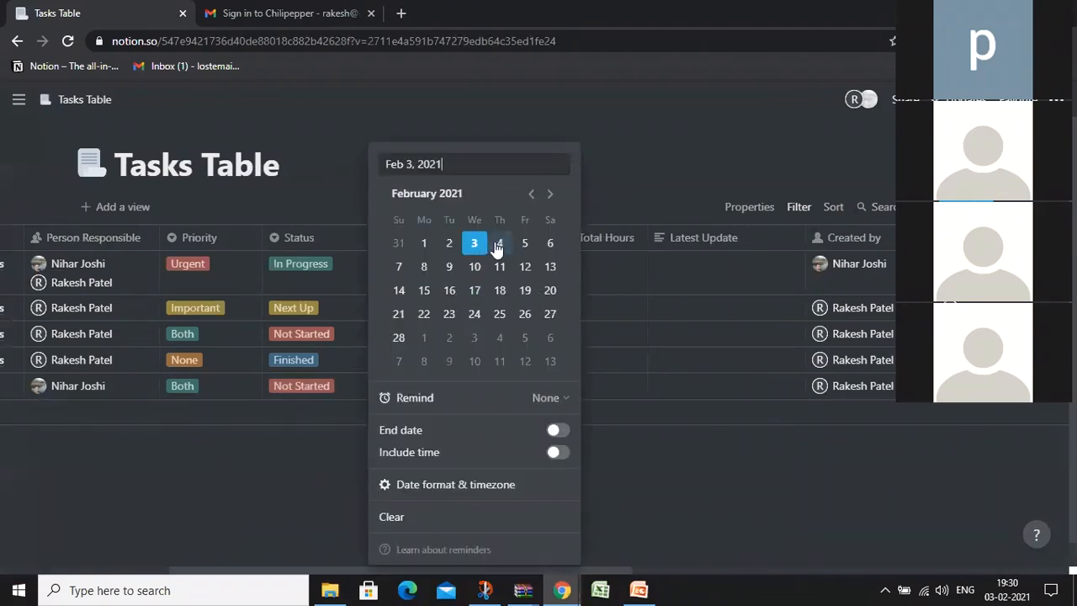
pyautogui.click(500, 243)
pyautogui.press('Escape')
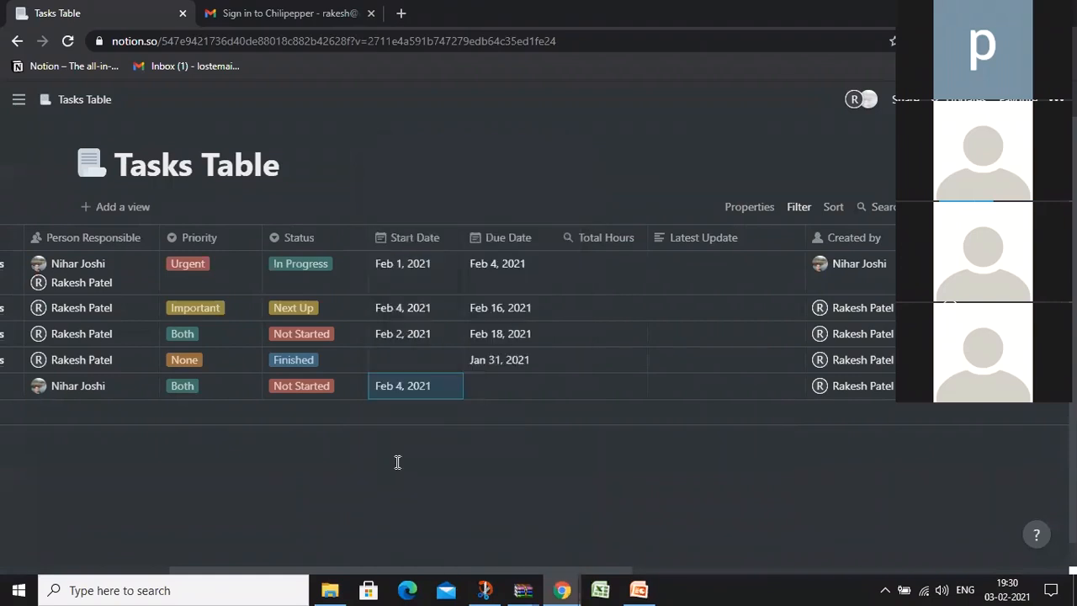
pyautogui.click(529, 386)
pyautogui.click(619, 244)
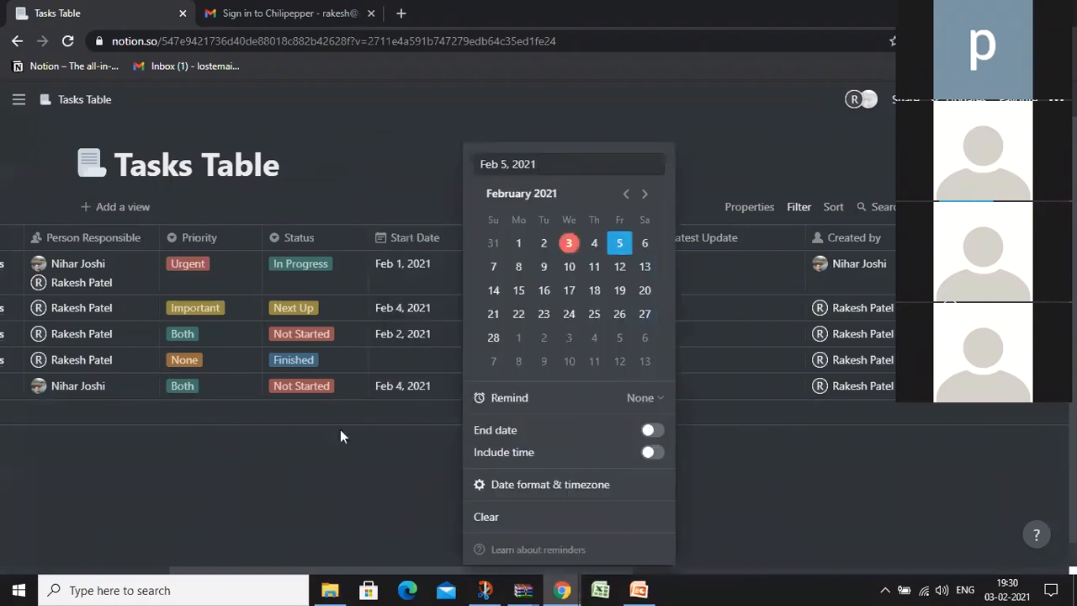
pyautogui.click(340, 436)
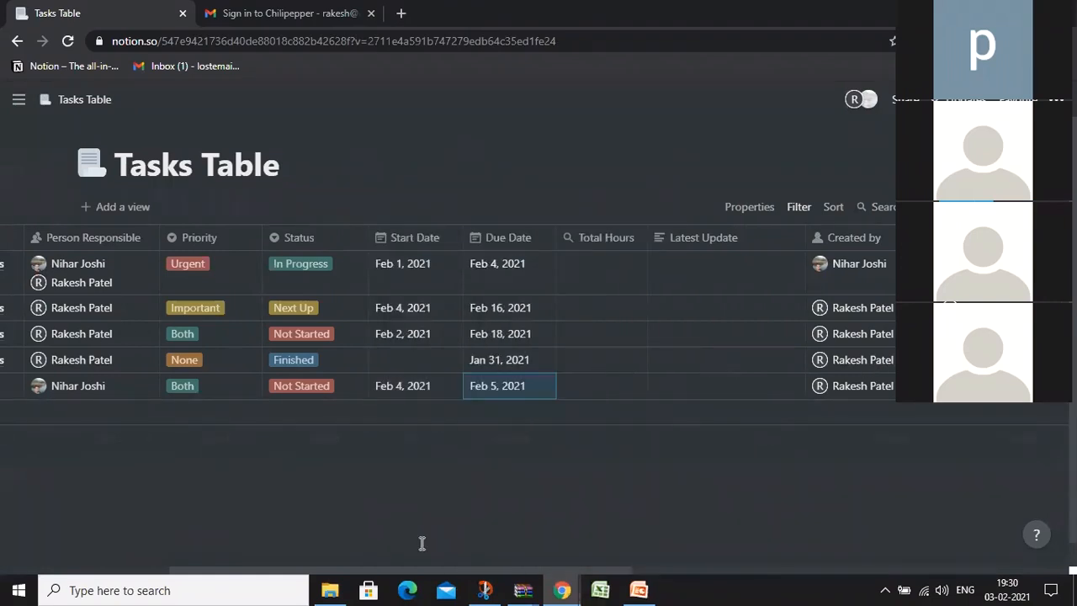
pyautogui.moveTo(410, 570); pyautogui.dragTo(120, 538)
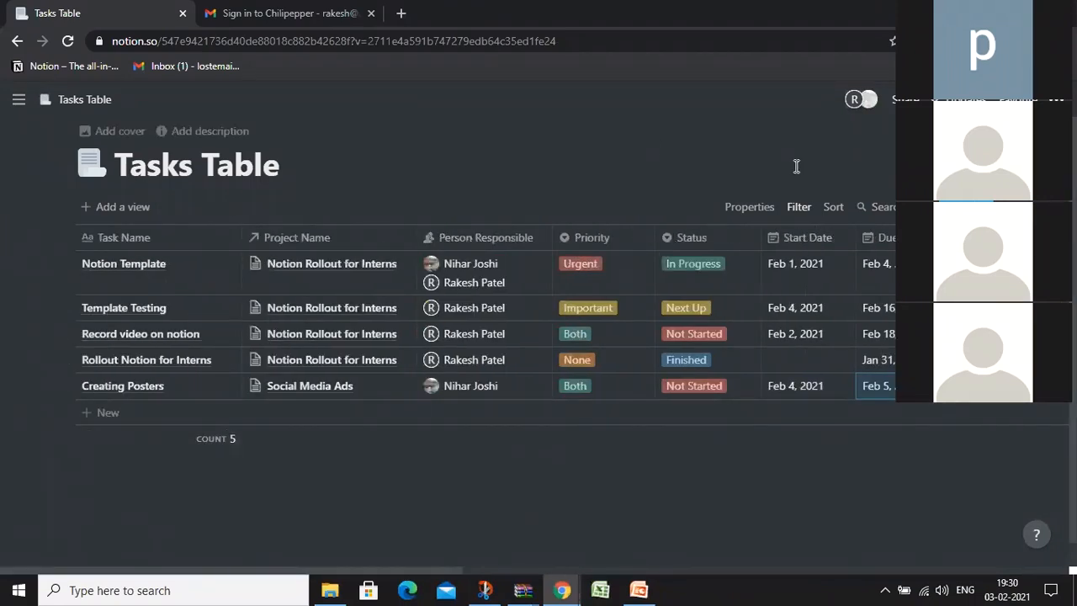
pyautogui.click(211, 509)
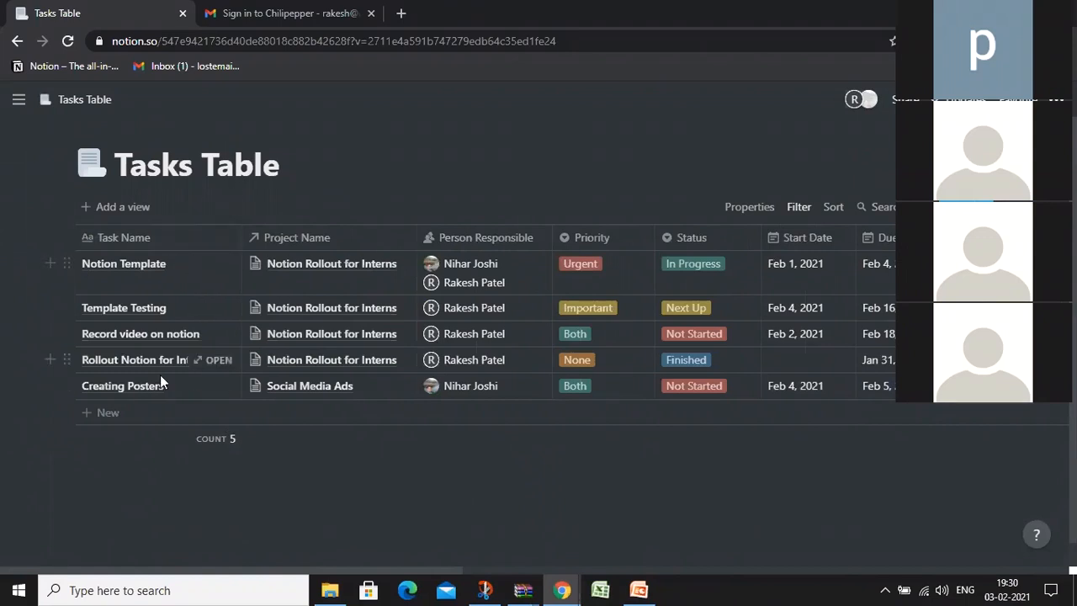
# Open the Time log page and add a new blank entry at the end of the table
pyautogui.moveTo(31, 334)
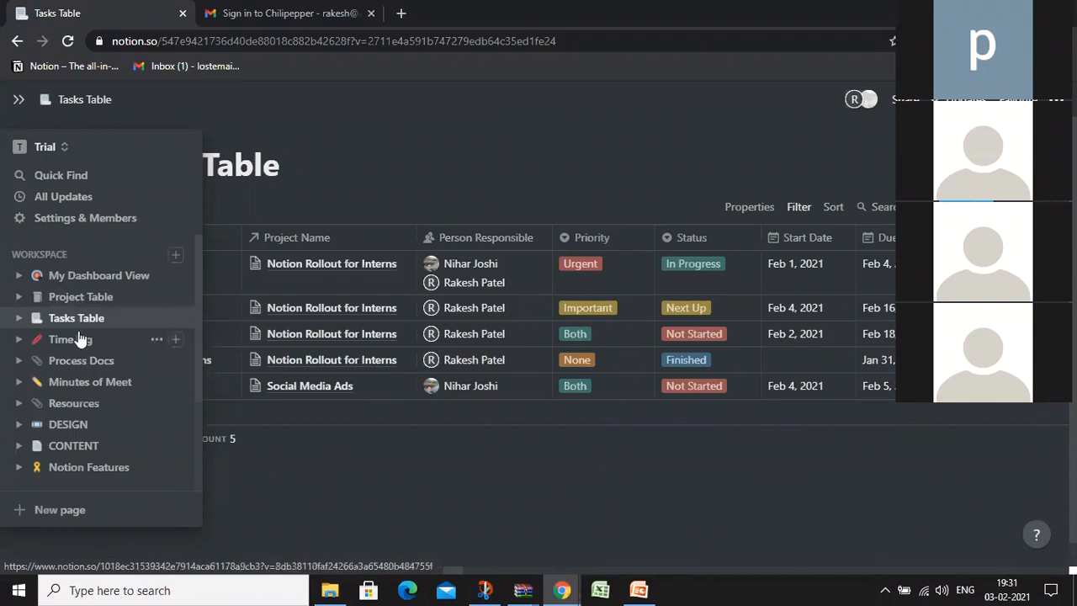
pyautogui.click(80, 343)
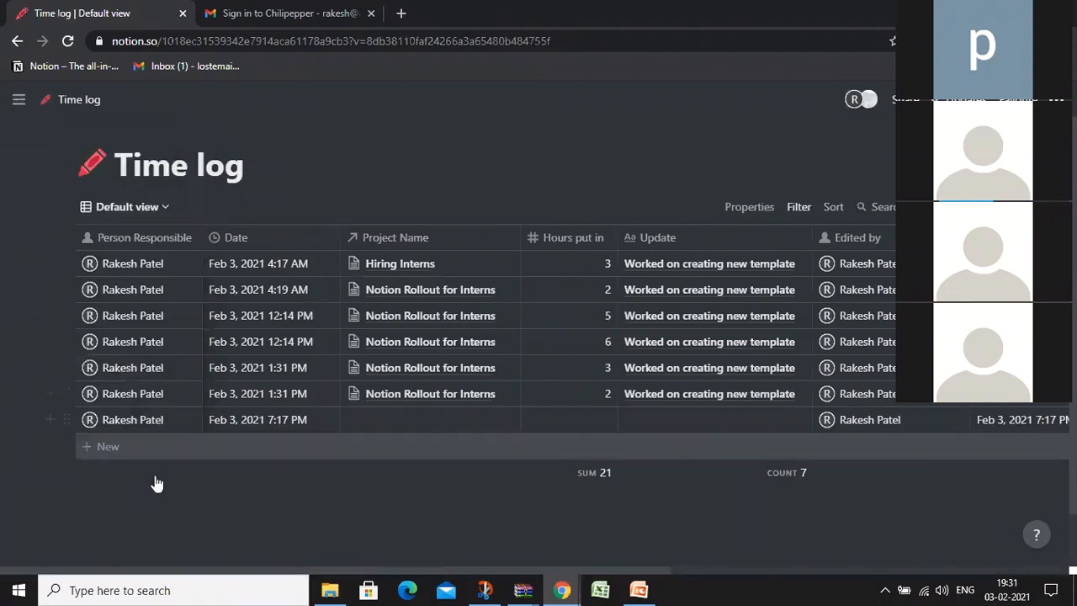
pyautogui.click(100, 448)
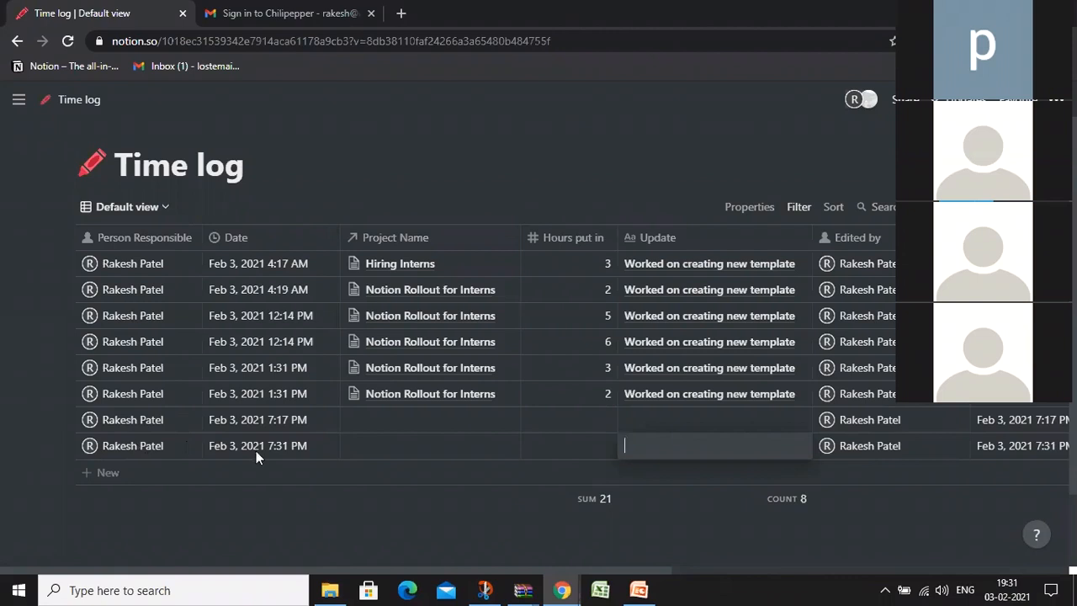
pyautogui.press('Escape')
pyautogui.click(416, 452)
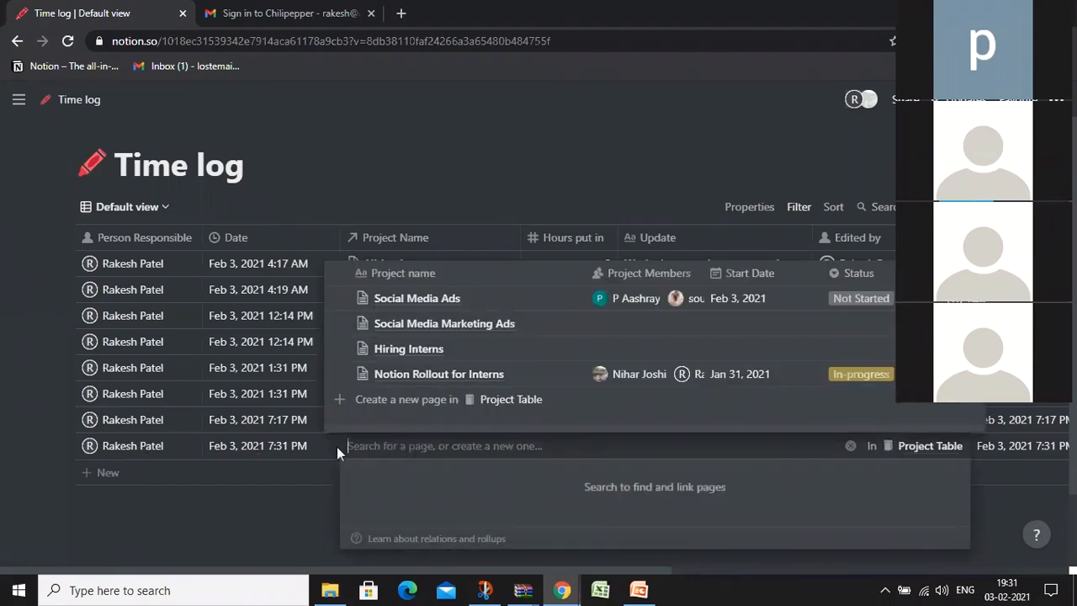
pyautogui.press('Escape')
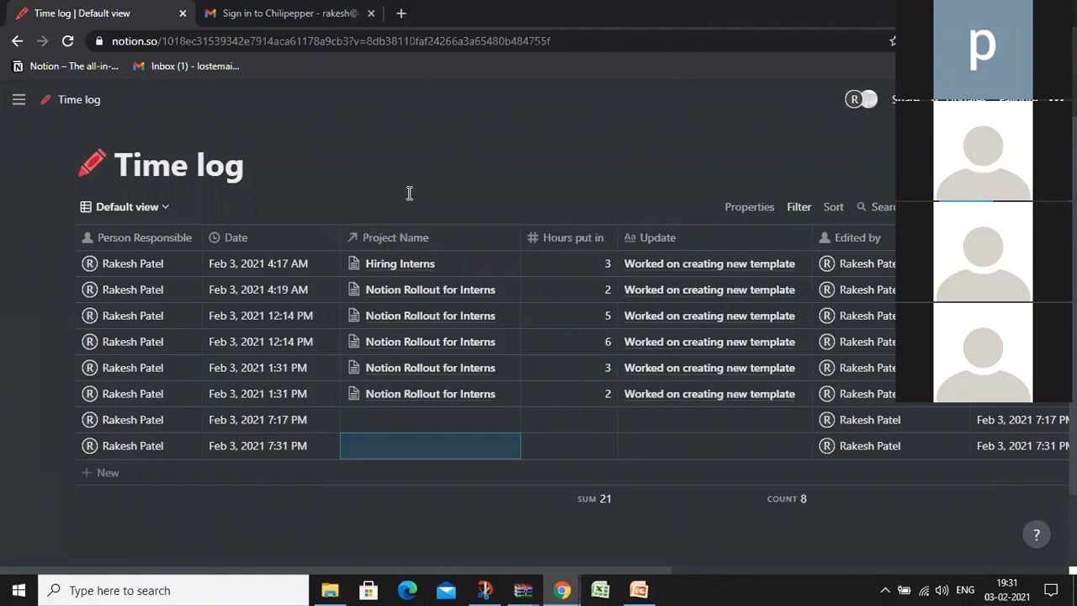
pyautogui.click(394, 244)
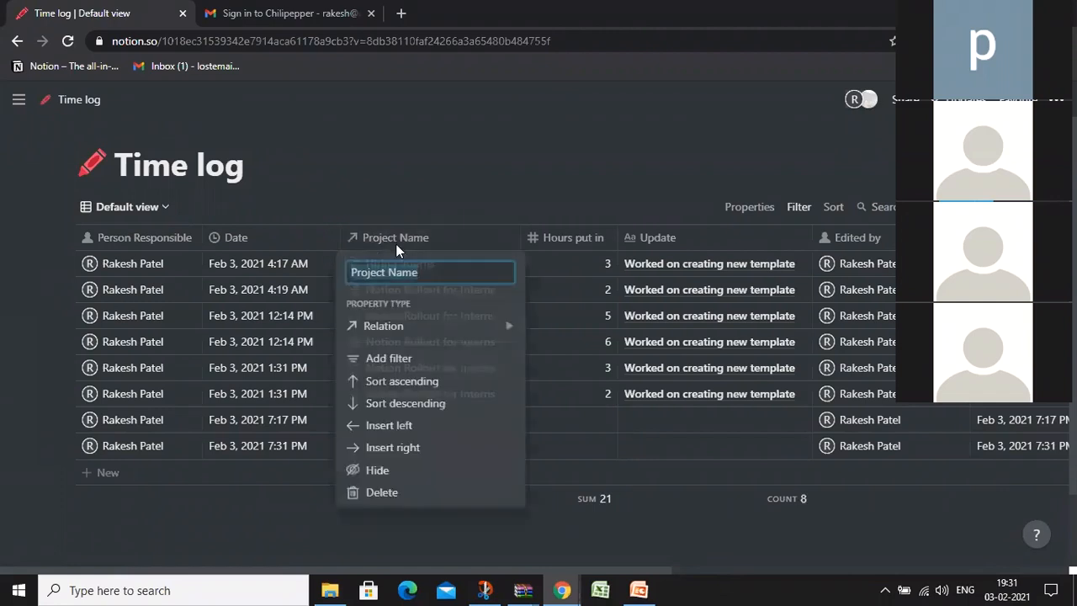
pyautogui.click(429, 187)
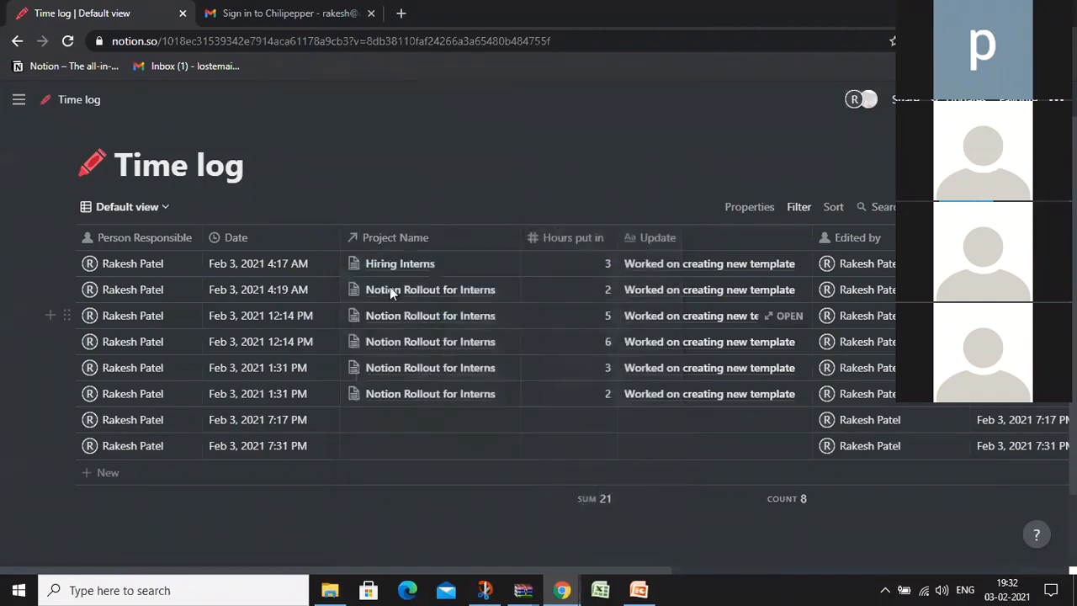
# Link the new time log entry to the Social Media Ads project and set its Hours put in to 3
pyautogui.click(414, 448)
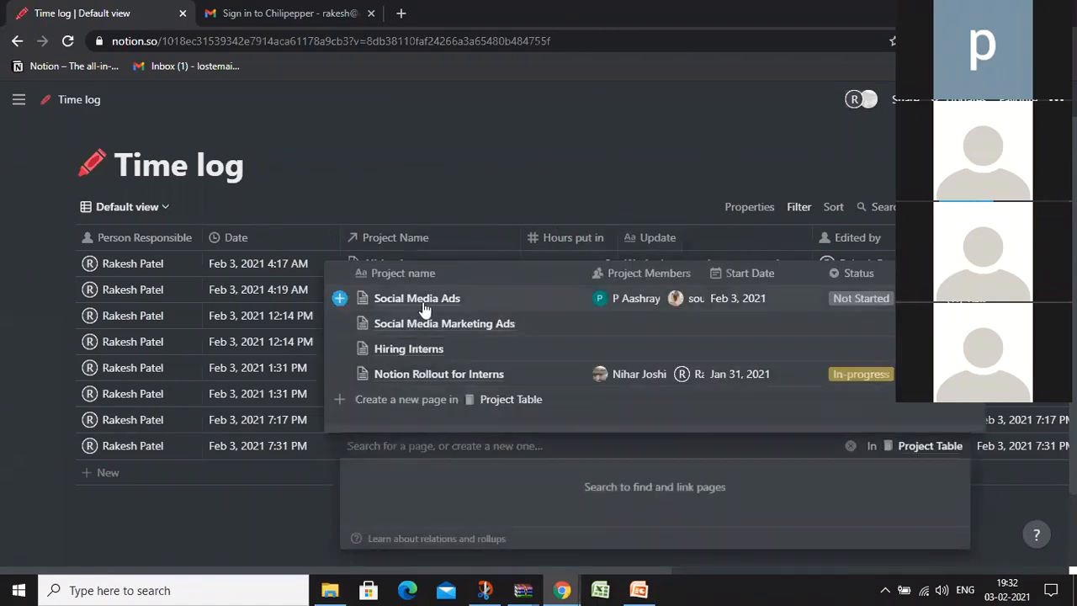
pyautogui.click(425, 310)
pyautogui.press('Escape')
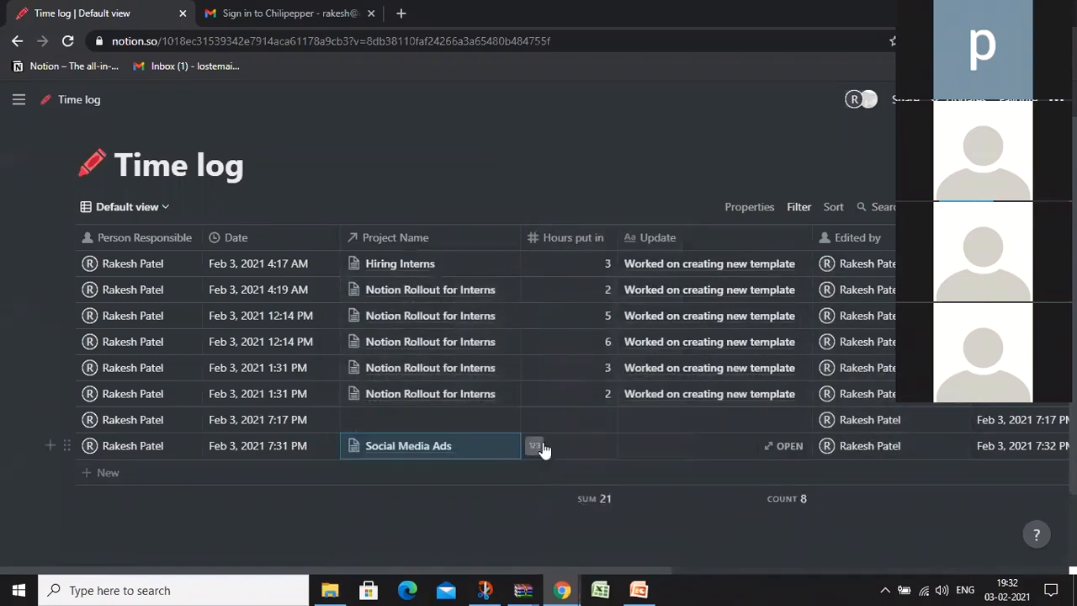
pyautogui.click(592, 447)
pyautogui.write('3')
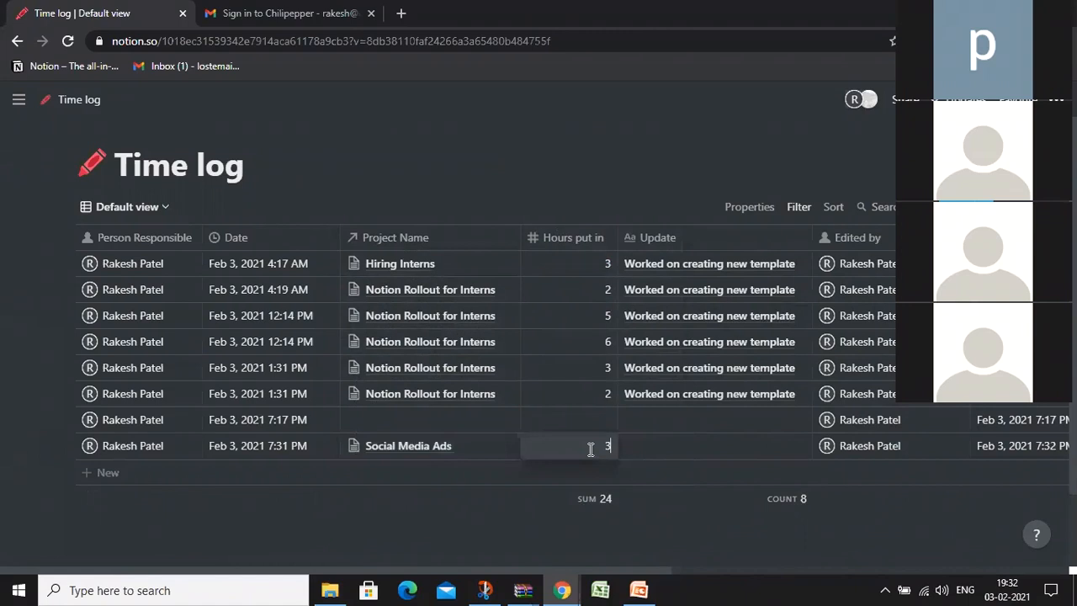
pyautogui.press('Escape')
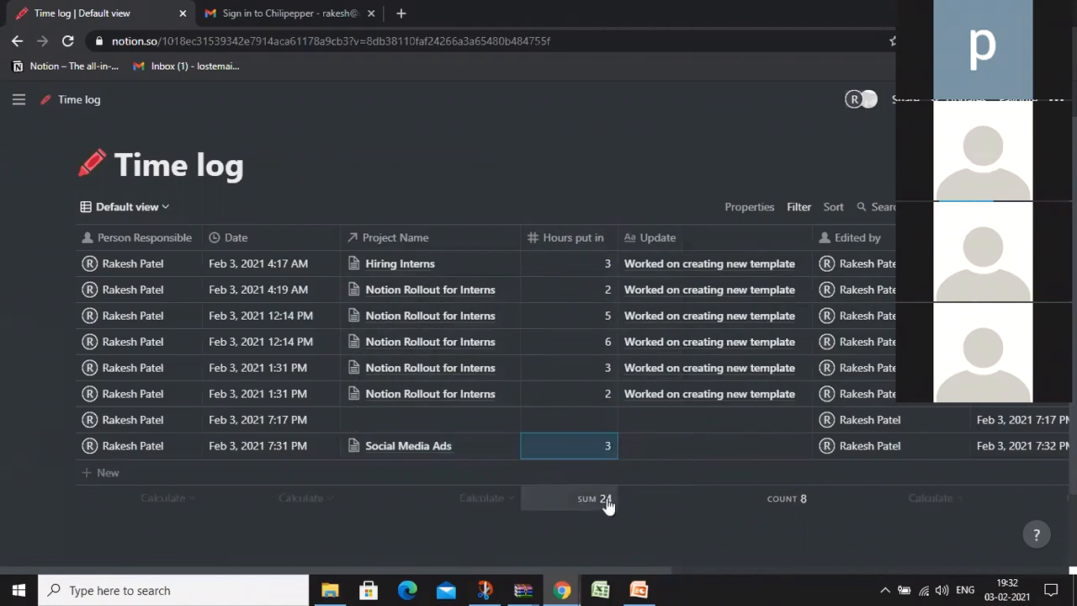
# Enter "Researching ad templates" as the update for the Social Media Ads time log entry
pyautogui.click(669, 455)
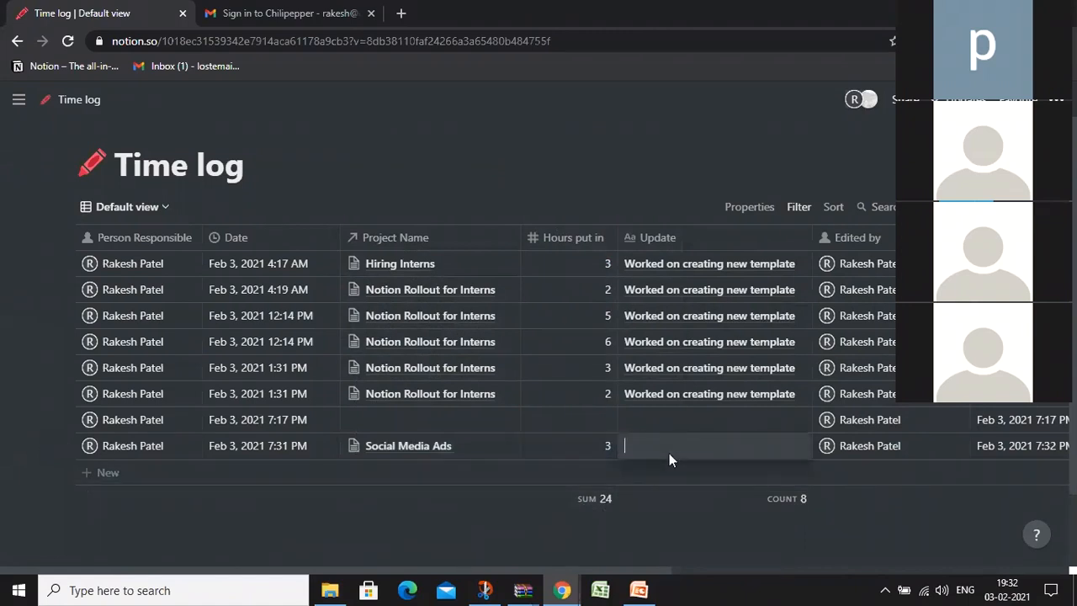
pyautogui.write('Researching ad templates')
pyautogui.press('Escape')
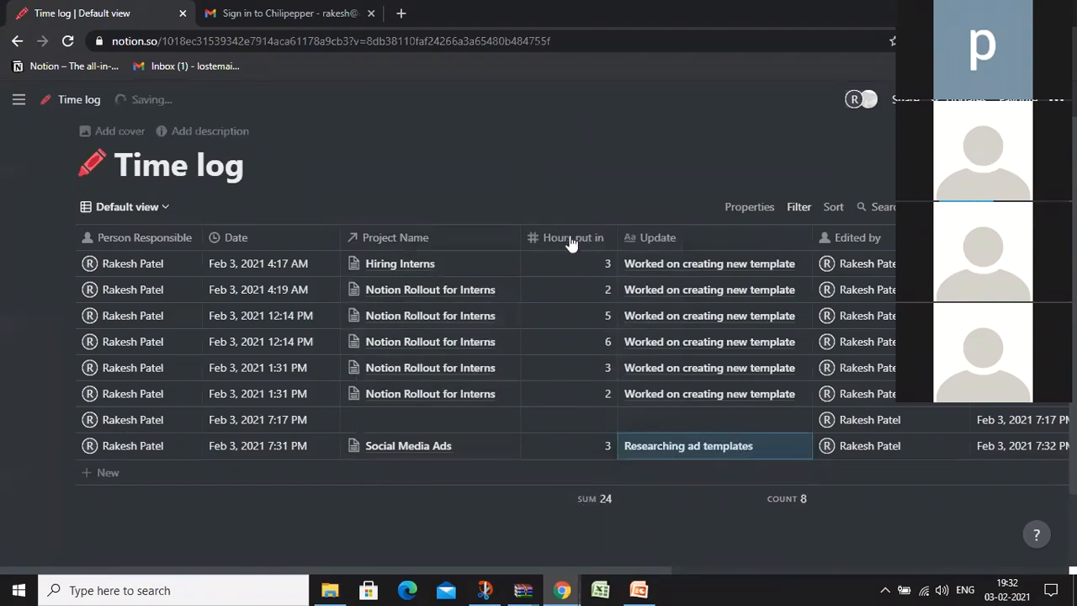
pyautogui.moveTo(355, 571); pyautogui.dragTo(254, 536)
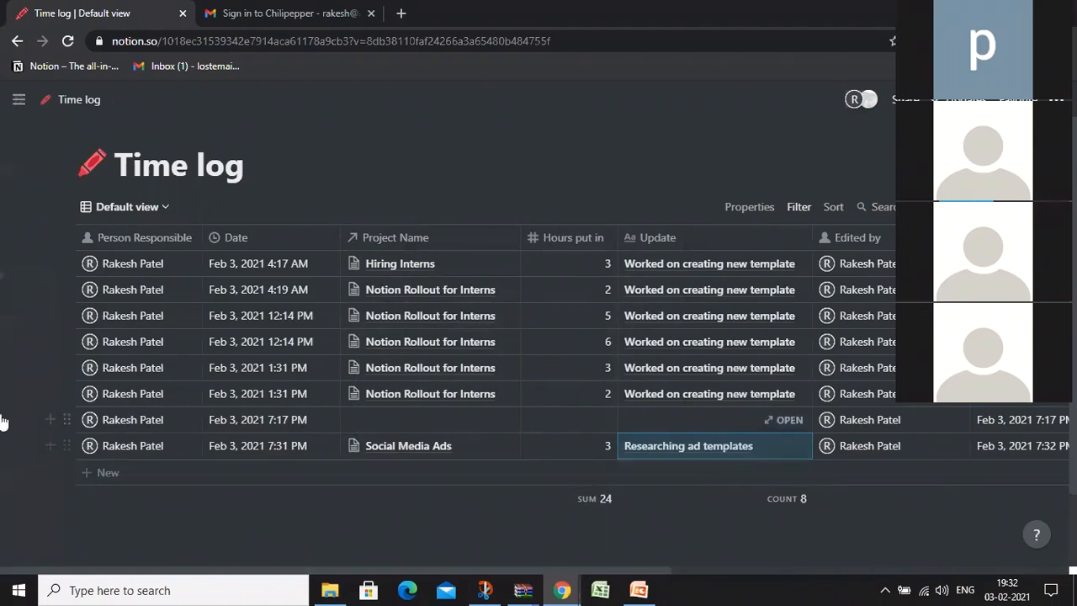
# Review the Project Table, Tasks Table and Time log pages in turn, ending on the Time log
pyautogui.moveTo(25, 370)
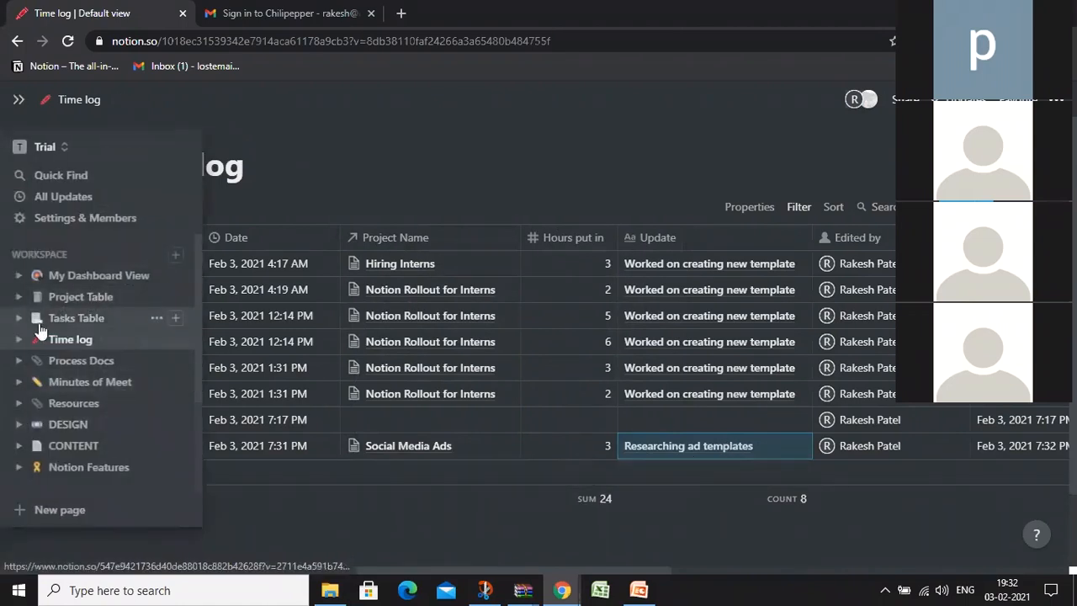
pyautogui.click(59, 318)
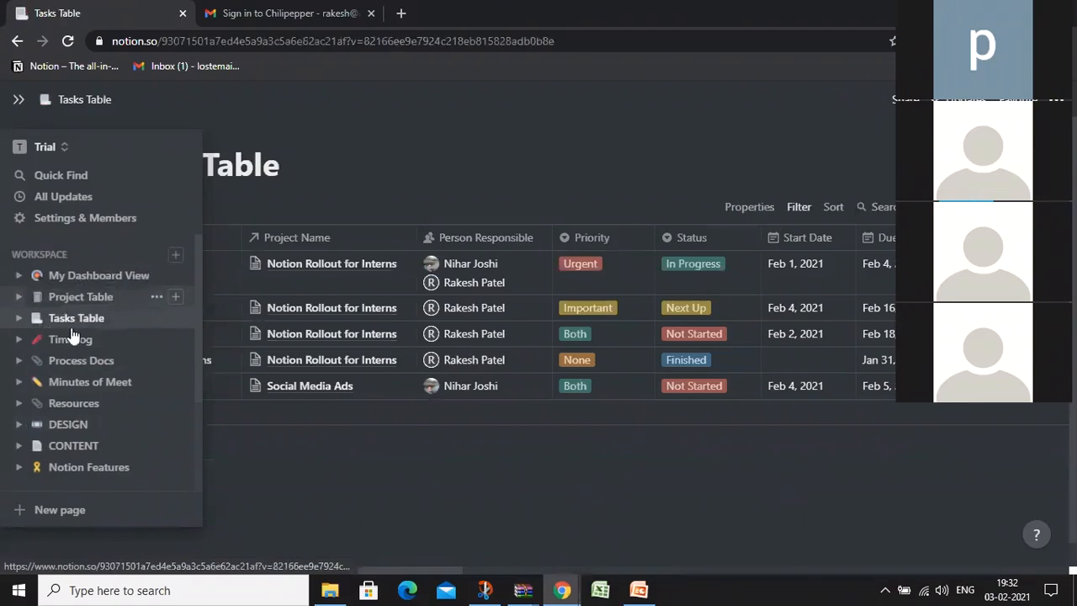
pyautogui.click(70, 339)
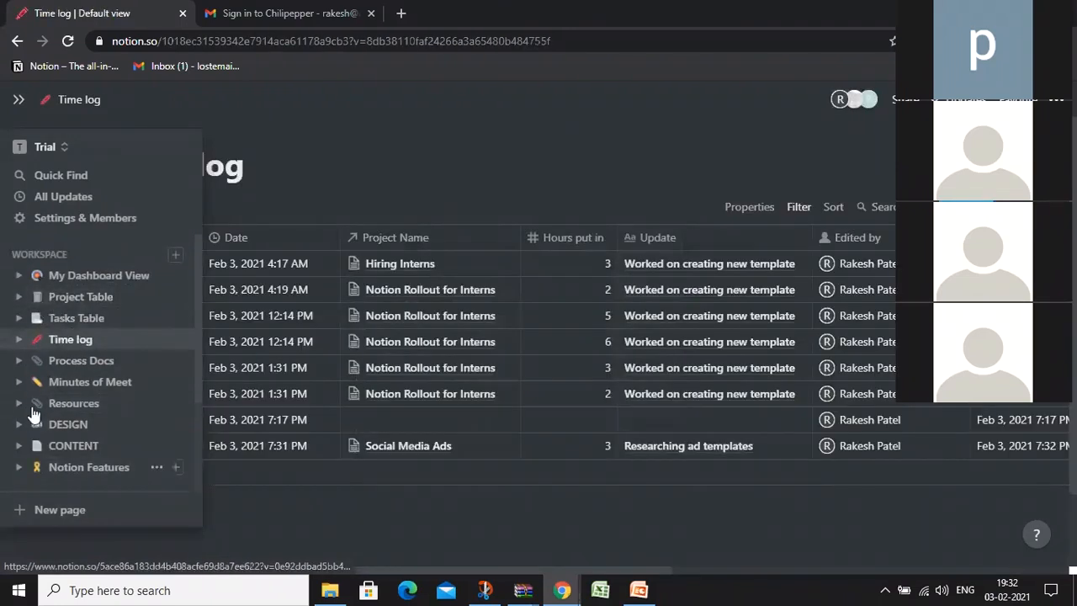
pyautogui.click(52, 303)
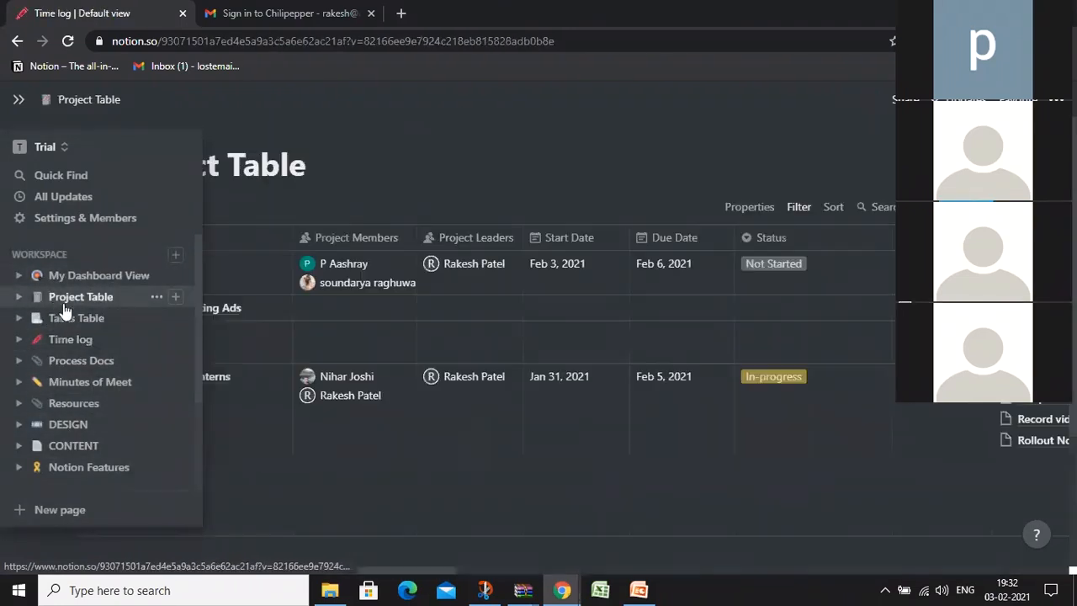
pyautogui.click(52, 318)
pyautogui.click(74, 340)
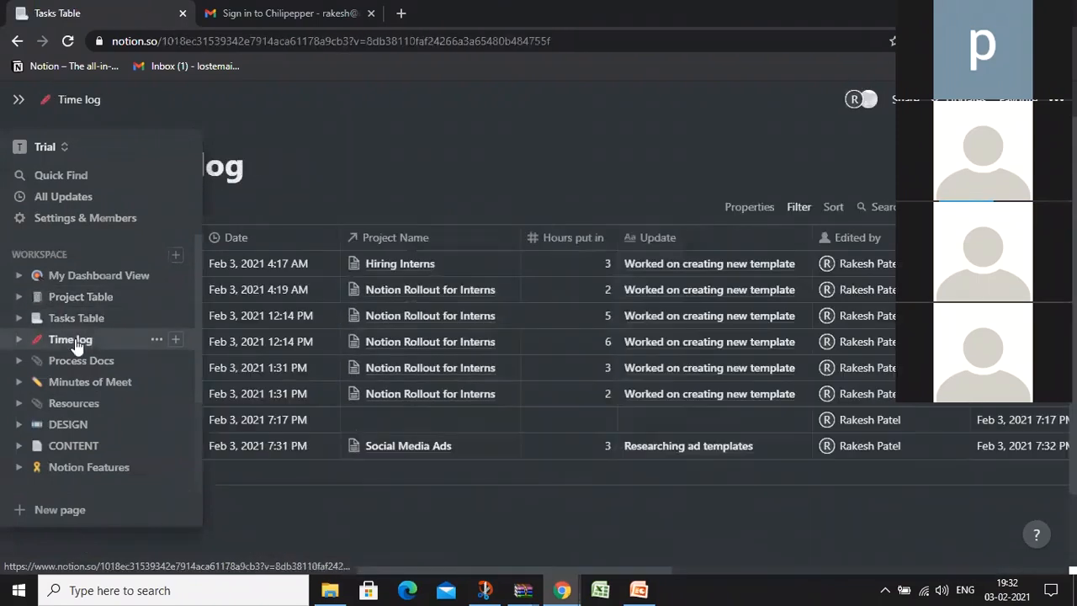
pyautogui.click(79, 306)
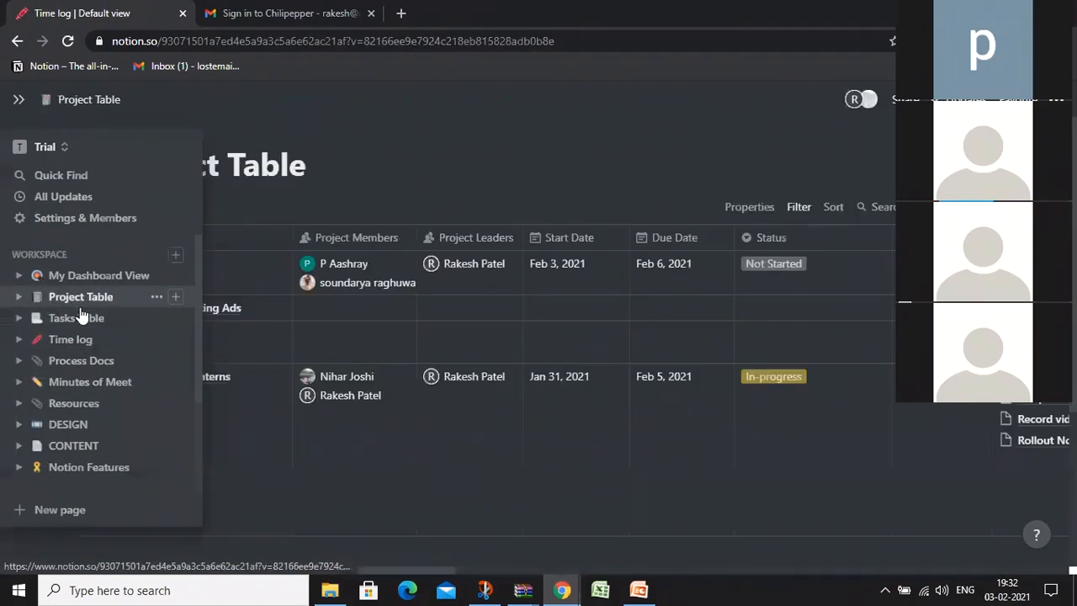
pyautogui.click(79, 318)
pyautogui.click(76, 340)
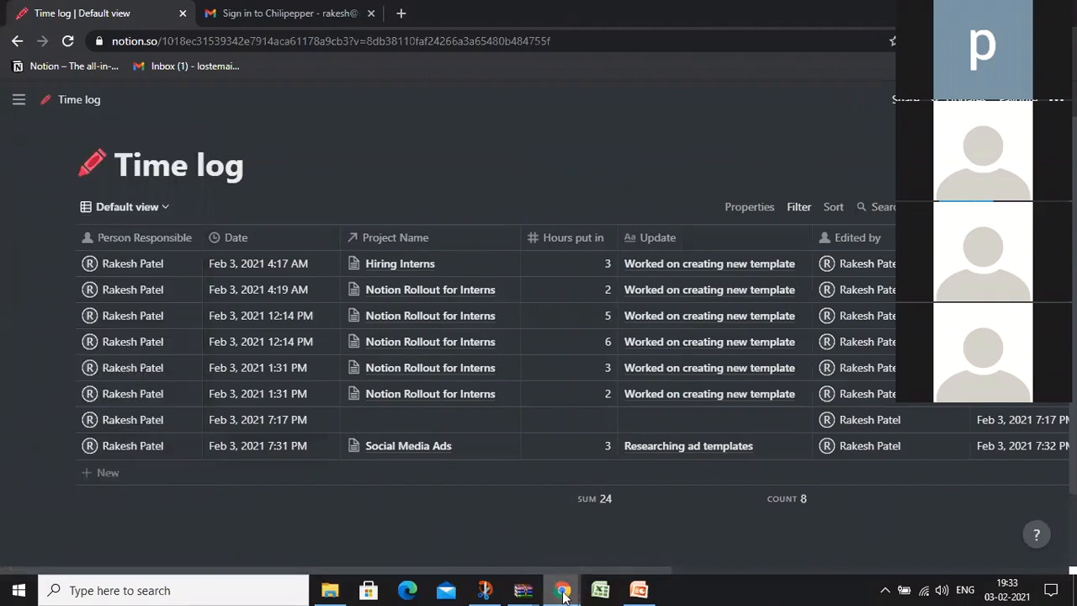
# Switch to the Zoom meeting window and read the latest messages in the meeting chat
pyautogui.moveTo(559, 592)
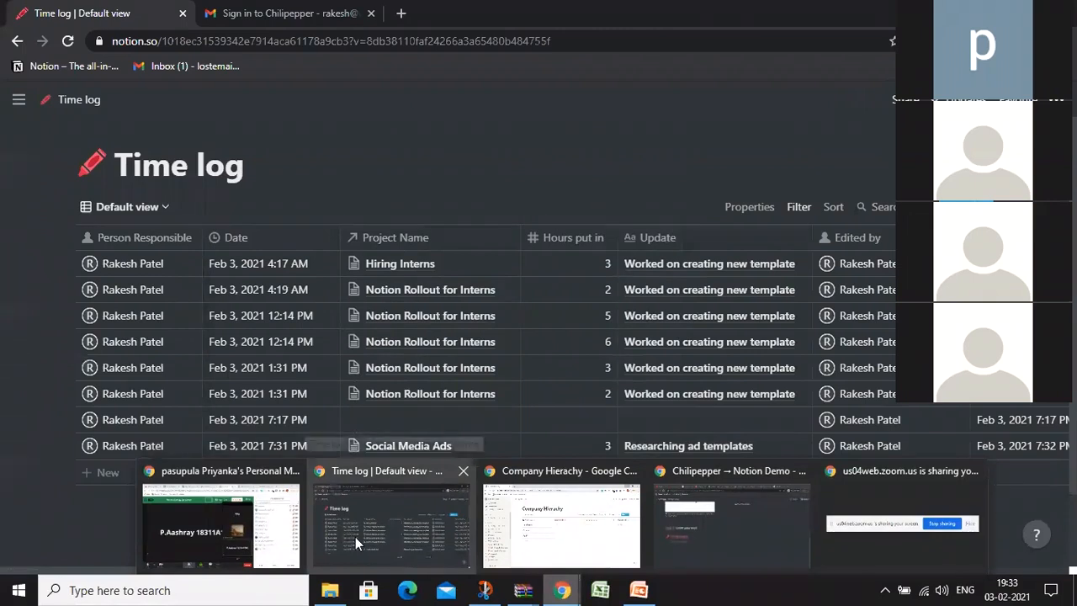
pyautogui.moveTo(222, 534)
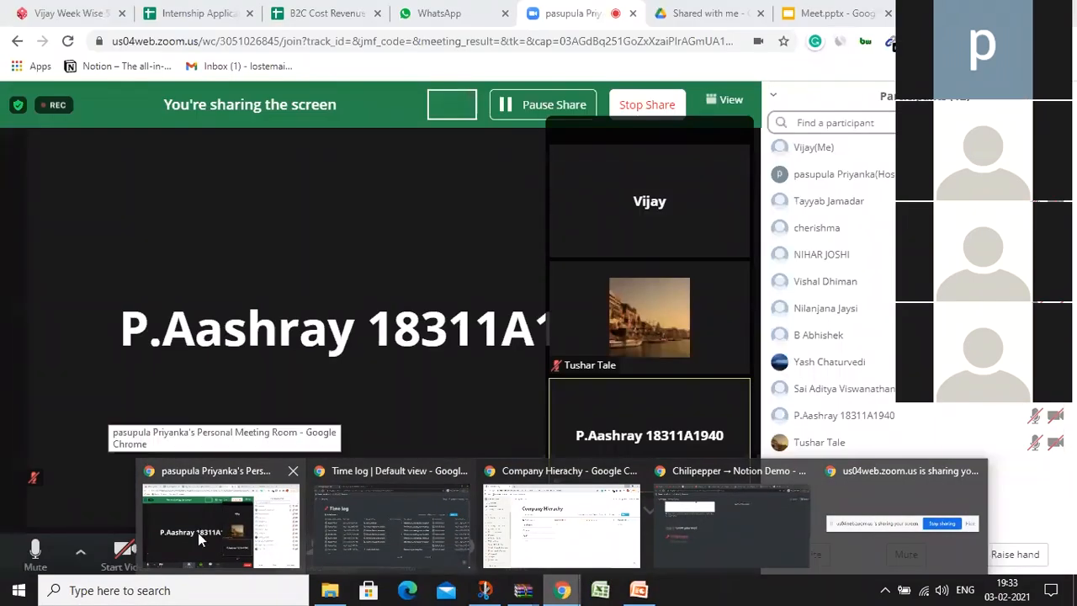
pyautogui.click(197, 532)
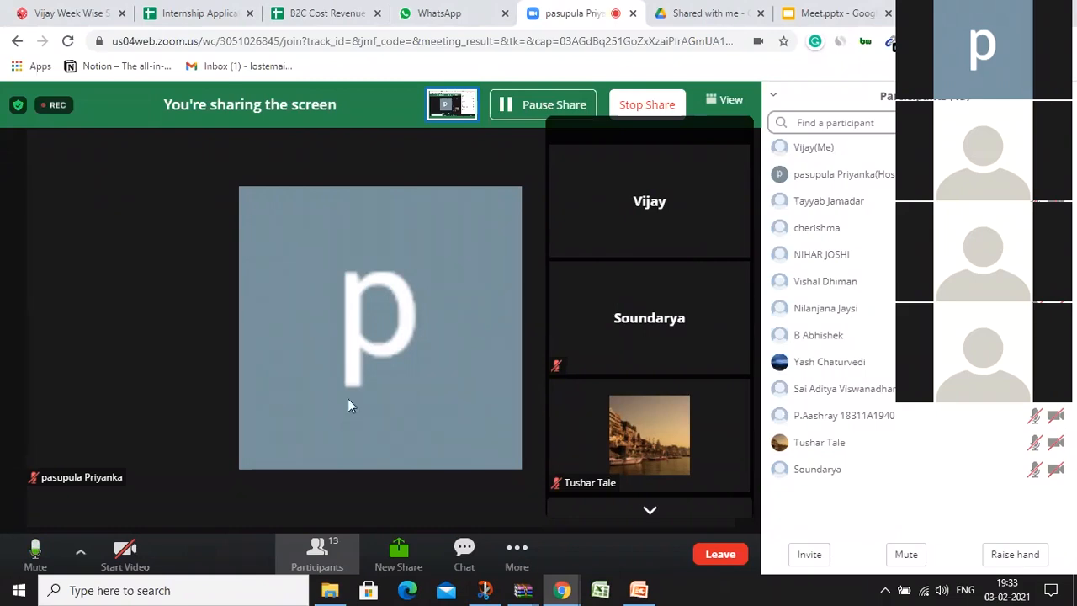
pyautogui.click(464, 551)
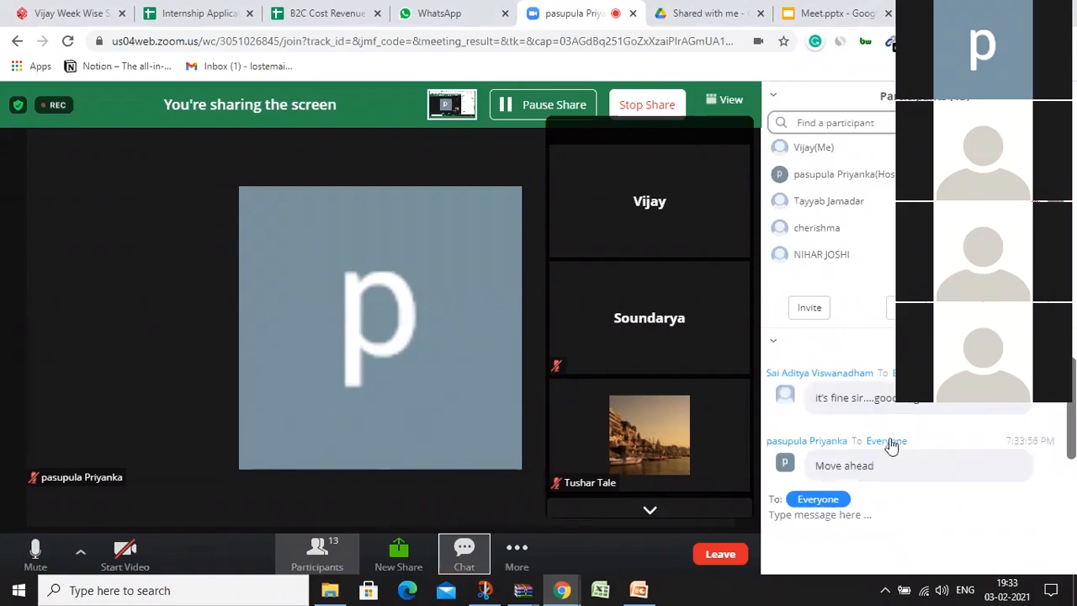
pyautogui.moveTo(1062, 414); pyautogui.dragTo(1065, 461)
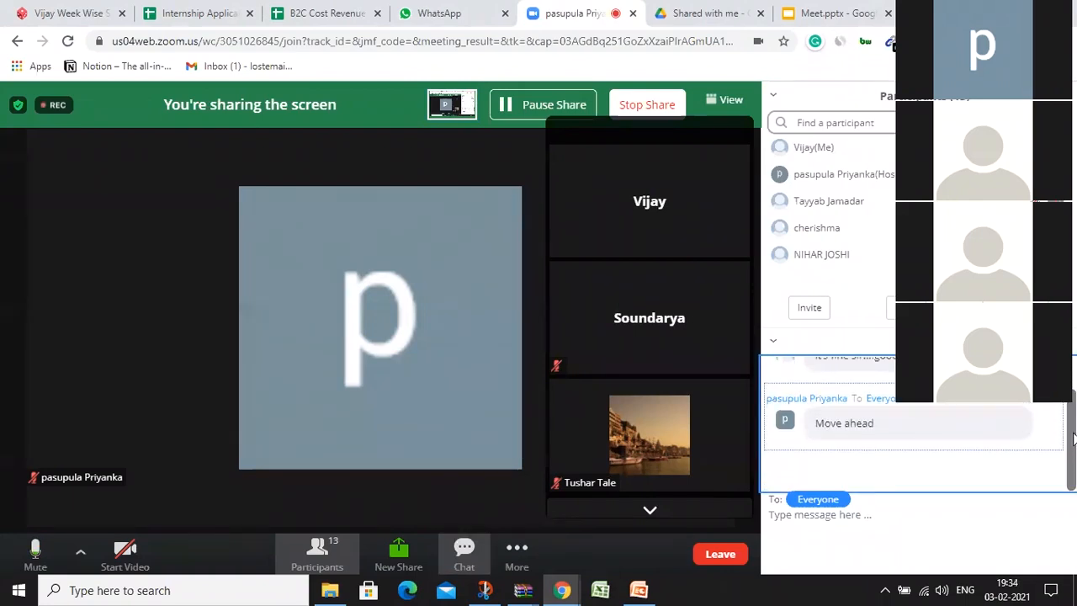
pyautogui.moveTo(1072, 438); pyautogui.dragTo(1072, 461)
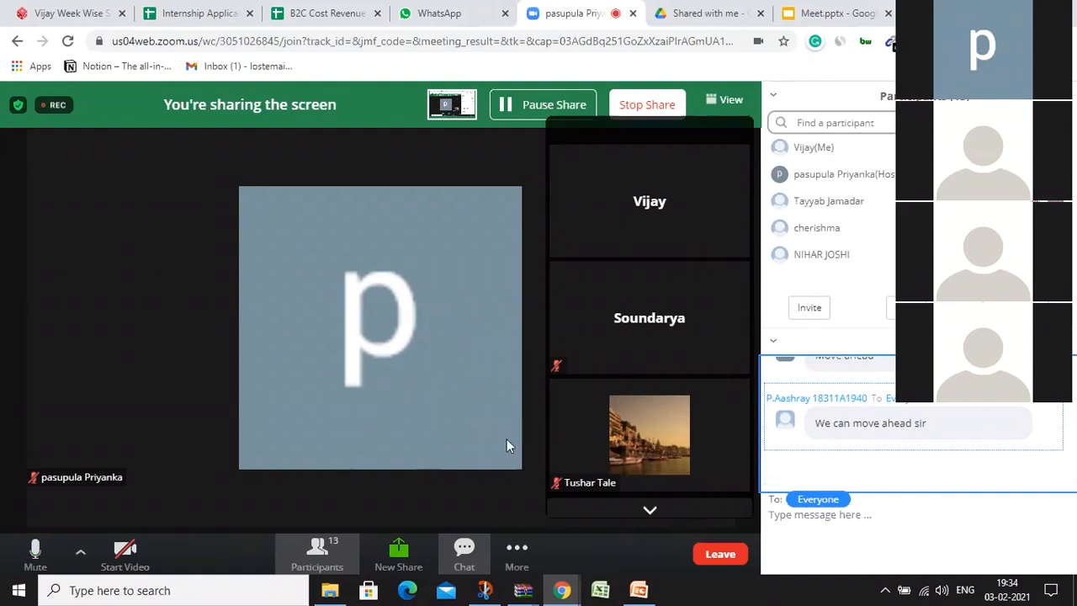
# Switch back to the Notion window and open the My Dashboard View page
pyautogui.moveTo(562, 589)
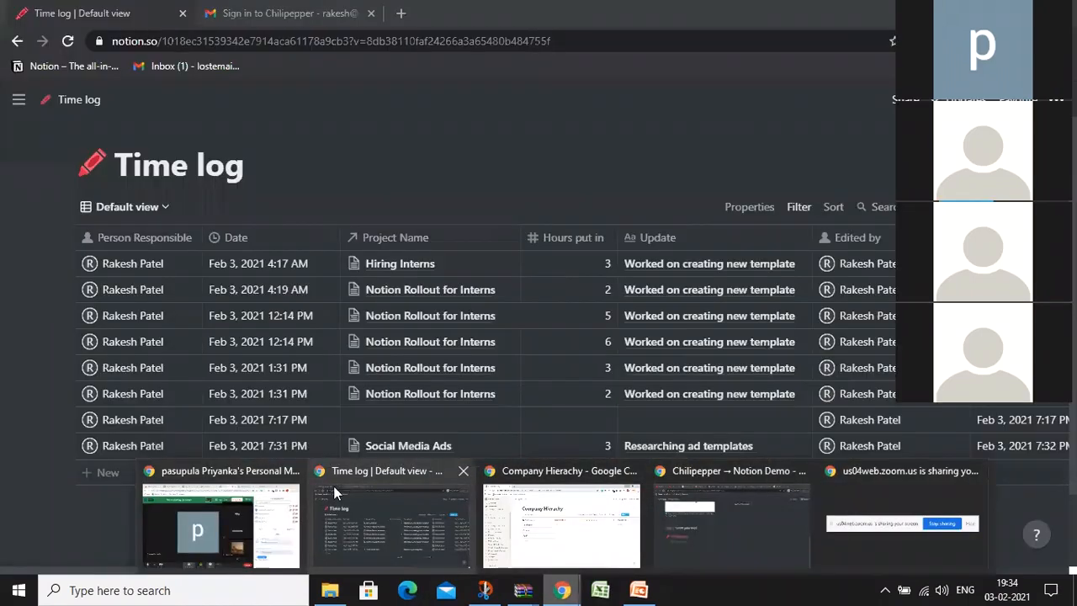
pyautogui.click(334, 485)
pyautogui.moveTo(3, 375)
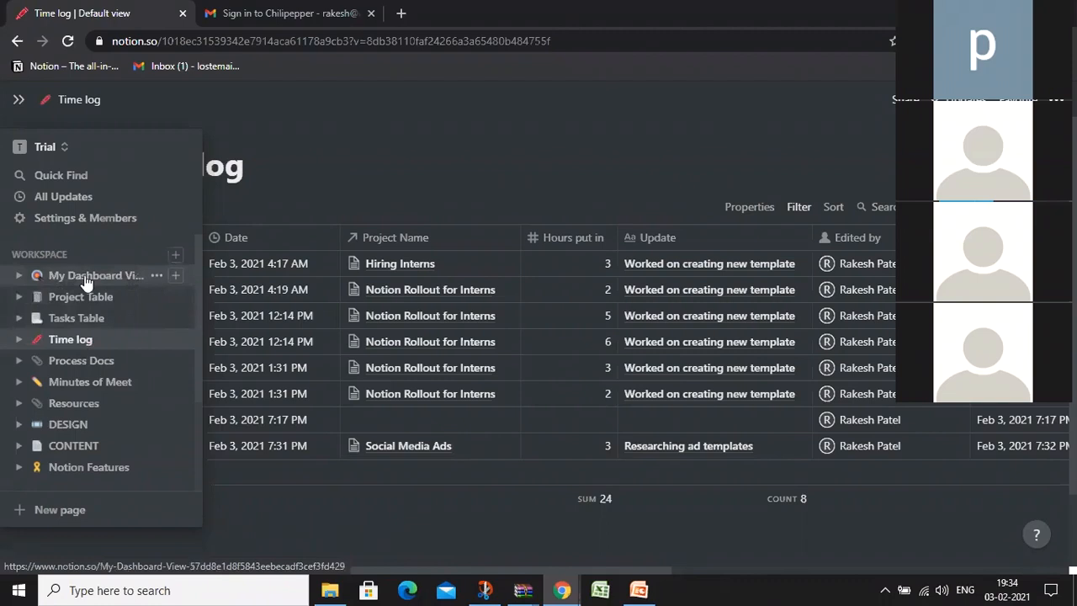
pyautogui.click(103, 326)
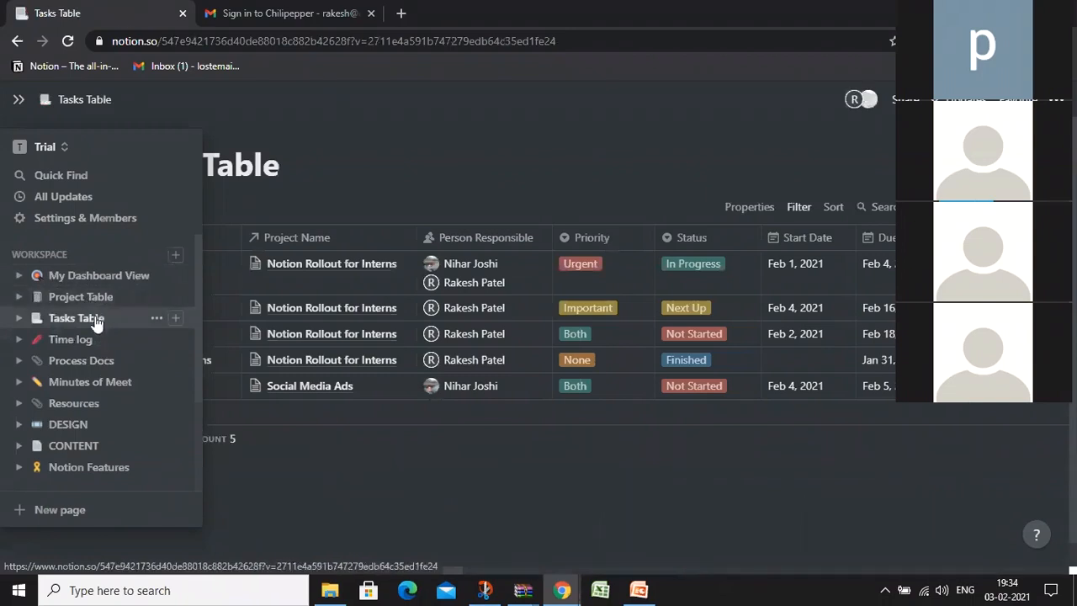
pyautogui.click(89, 338)
pyautogui.click(100, 277)
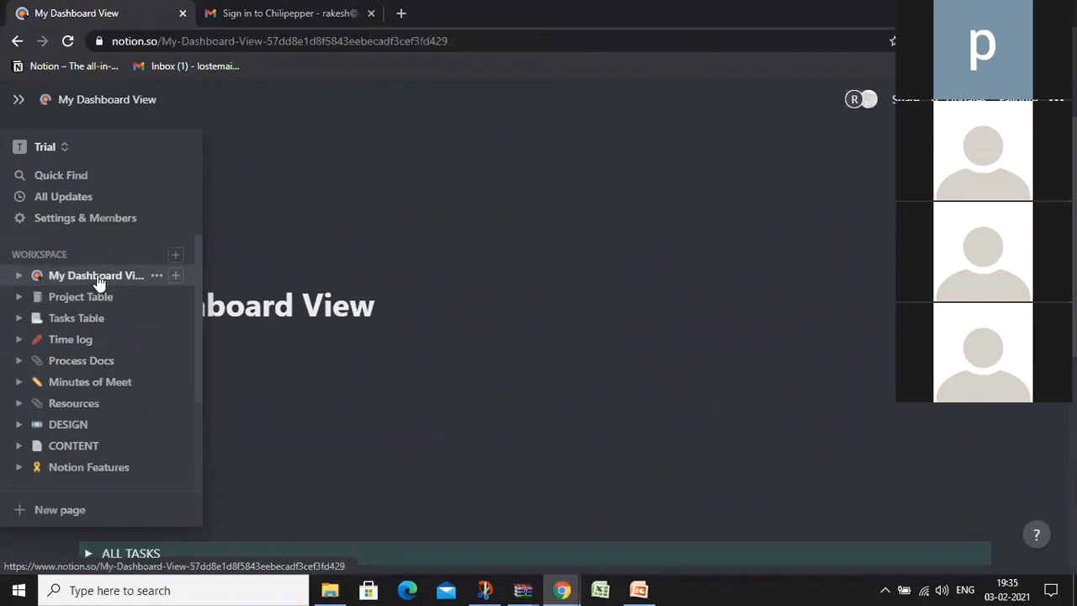
# Duplicate the My Dashboard View page and delete the resulting copy
pyautogui.click(158, 277)
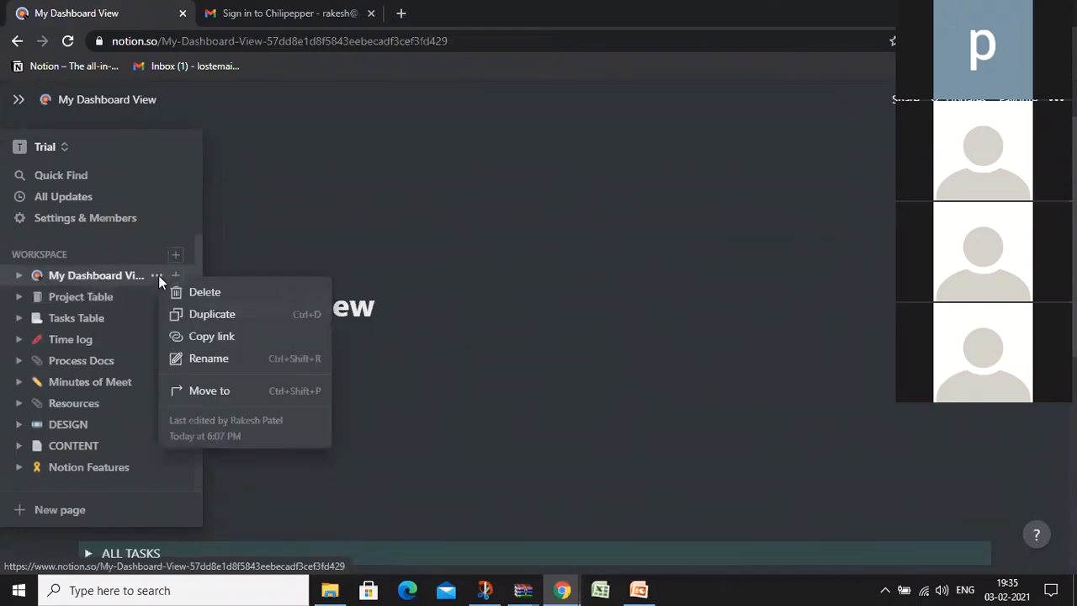
pyautogui.click(211, 315)
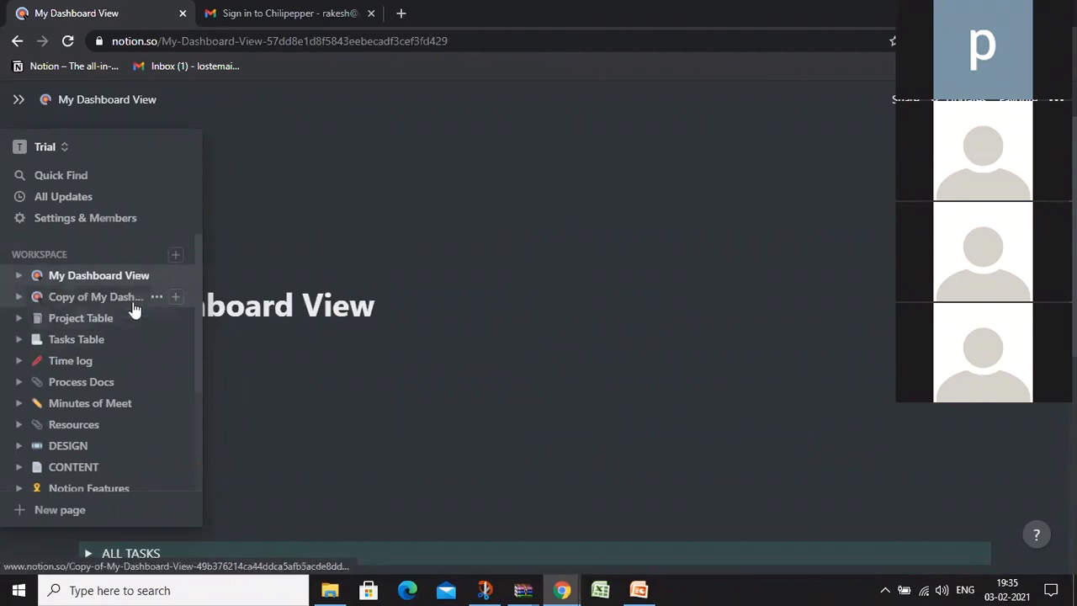
pyautogui.click(157, 296)
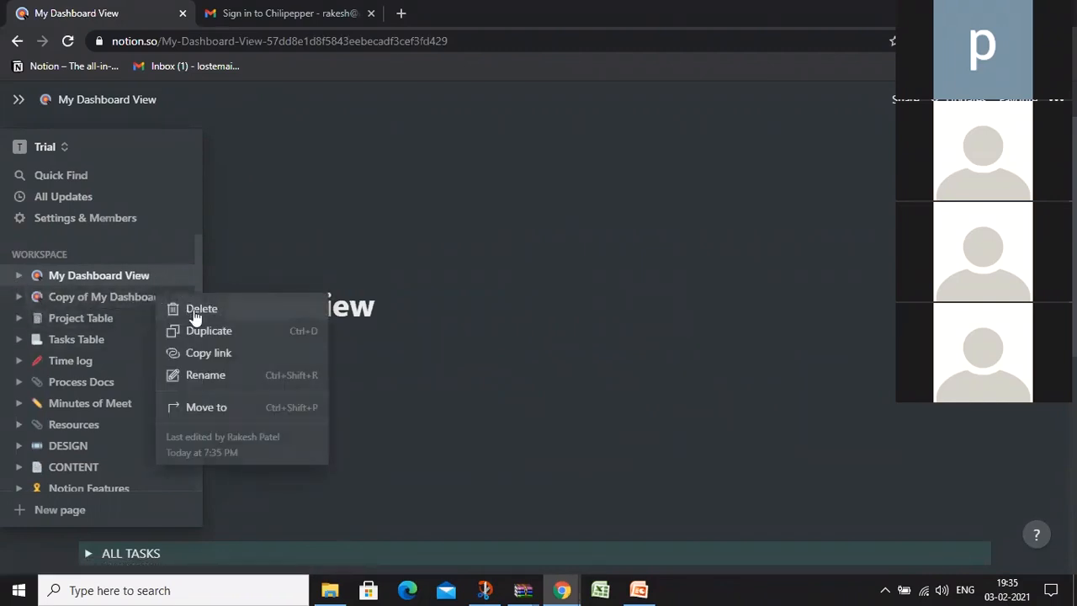
pyautogui.click(195, 312)
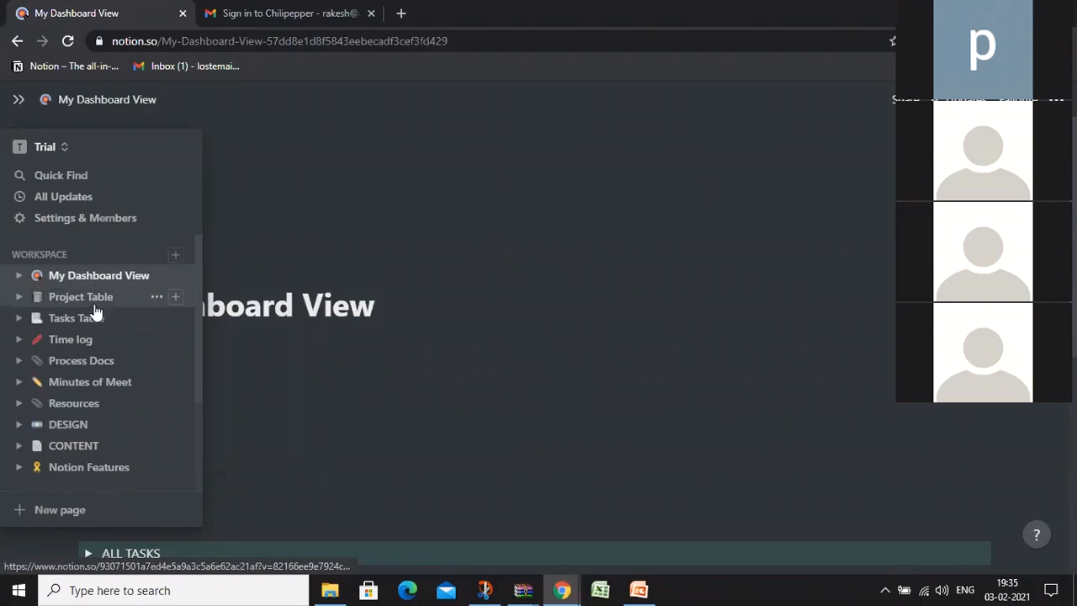
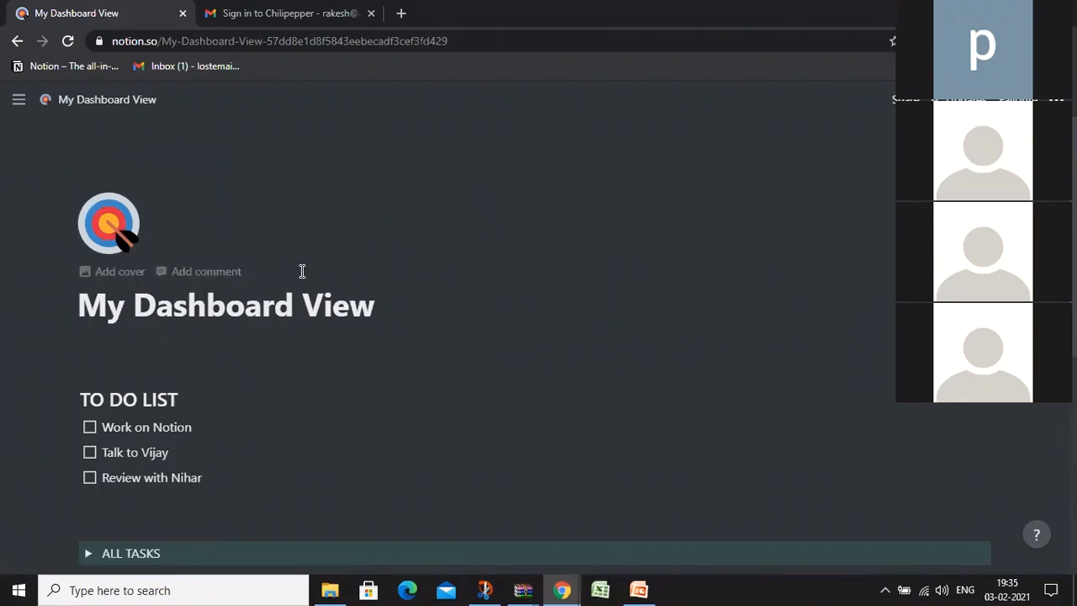
# Examine the dashboard's to-do list and its collapsed task, hours and self-assessment sections
pyautogui.scroll(-3, 332, 269)
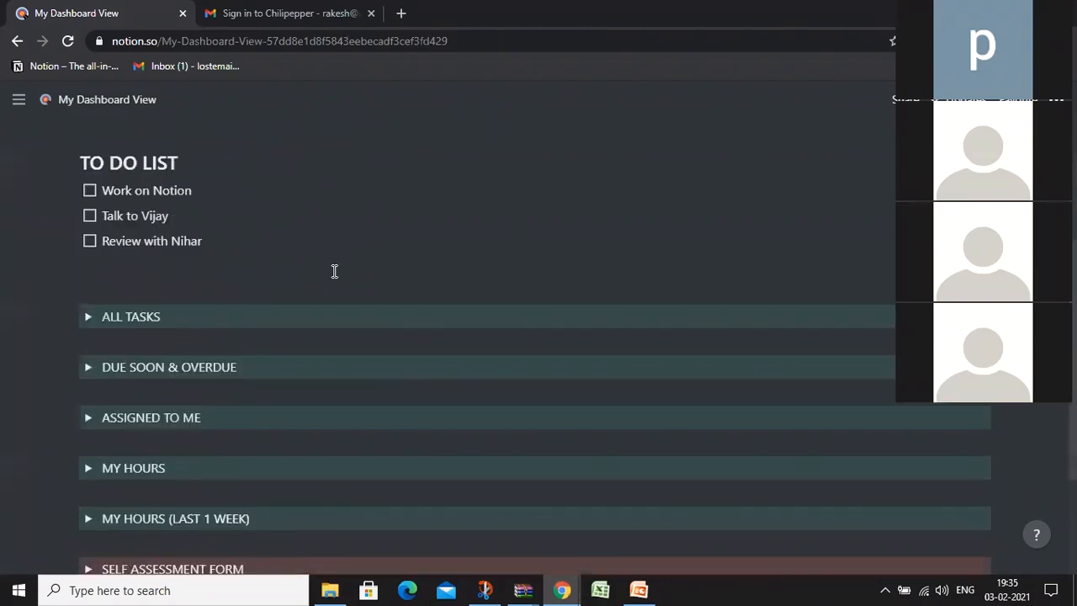
pyautogui.scroll(-1, 334, 271)
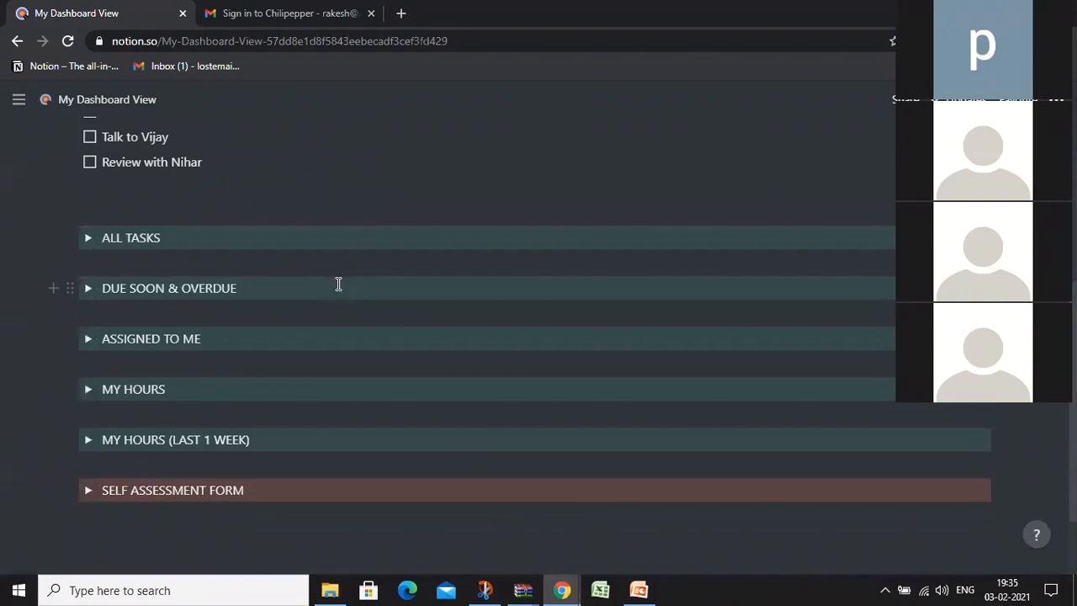
pyautogui.scroll(1, 337, 284)
pyautogui.scroll(1, 339, 284)
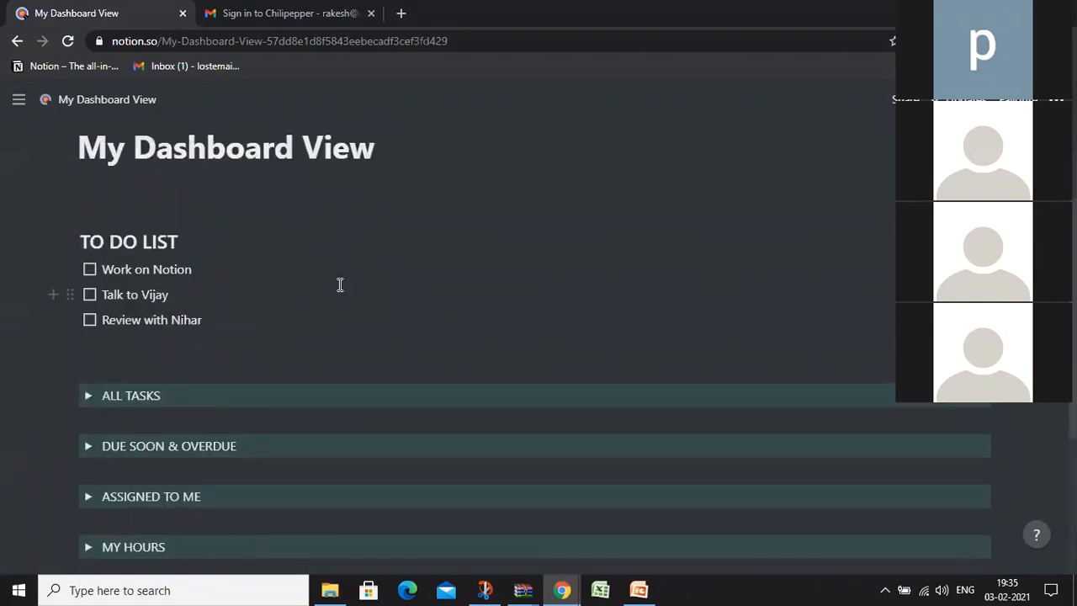
pyautogui.scroll(1, 340, 284)
pyautogui.scroll(1, 341, 288)
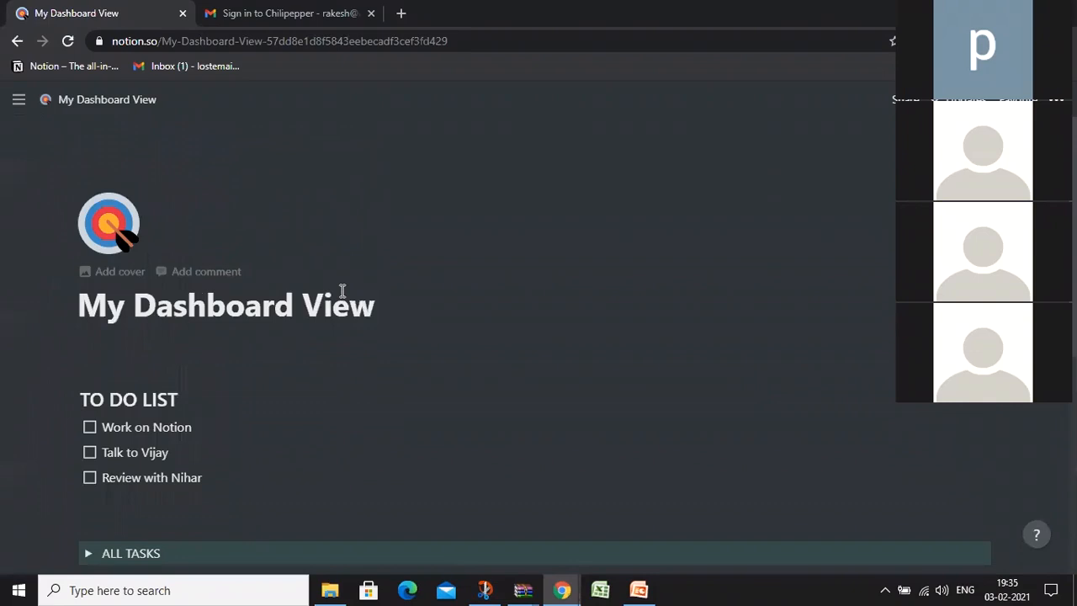
pyautogui.scroll(-1, 253, 308)
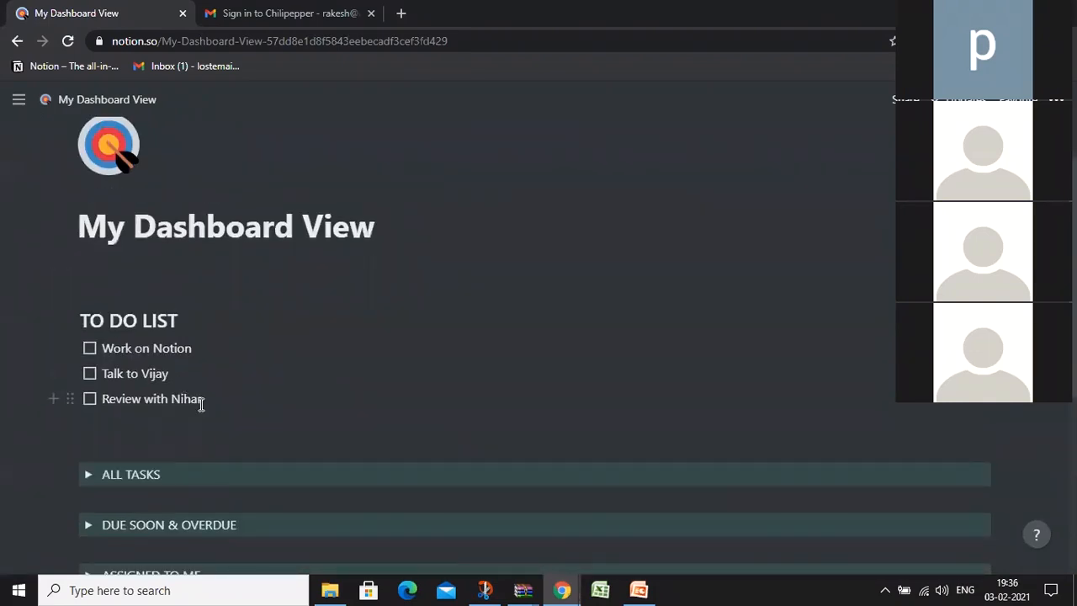
pyautogui.scroll(-1, 152, 318)
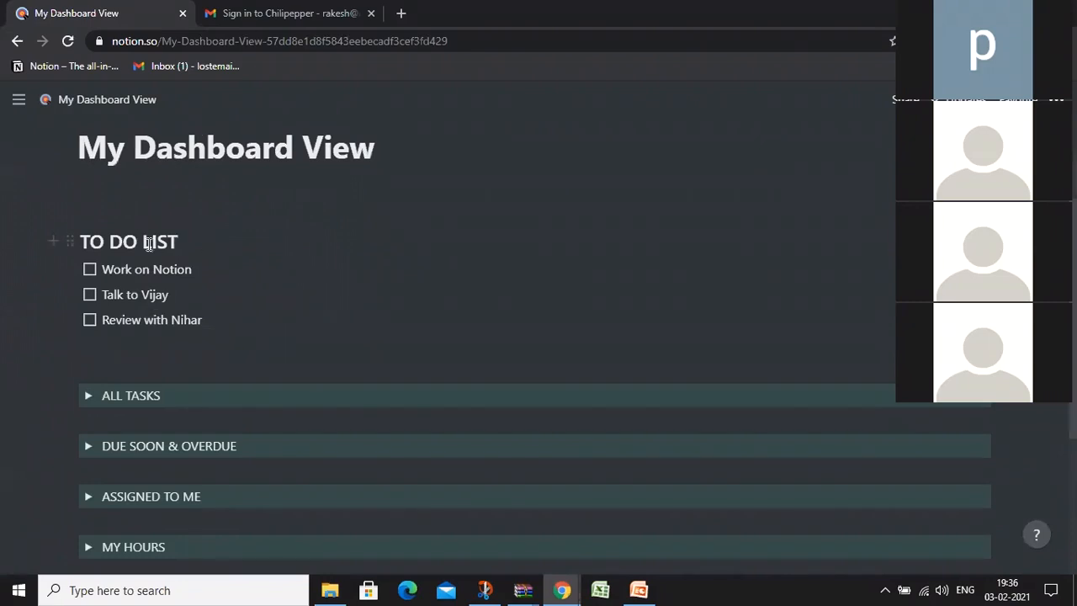
# Clear the existing items from the dashboard's TO DO LIST, leaving a single empty checkbox
pyautogui.click(217, 323)
pyautogui.press('BackSpace')
pyautogui.press('BackSpace')
pyautogui.press('BackSpace')
pyautogui.press('BackSpace')
pyautogui.press('BackSpace')
pyautogui.press('BackSpace')
pyautogui.press('BackSpace')
pyautogui.press('BackSpace')
pyautogui.press('BackSpace')
pyautogui.press('BackSpace')
pyautogui.press('BackSpace')
pyautogui.press('BackSpace')
pyautogui.press('BackSpace')
pyautogui.press('BackSpace')
pyautogui.press('BackSpace')
pyautogui.press('BackSpace')
pyautogui.press('BackSpace')
pyautogui.press('BackSpace')
pyautogui.press('BackSpace')
pyautogui.press('BackSpace')
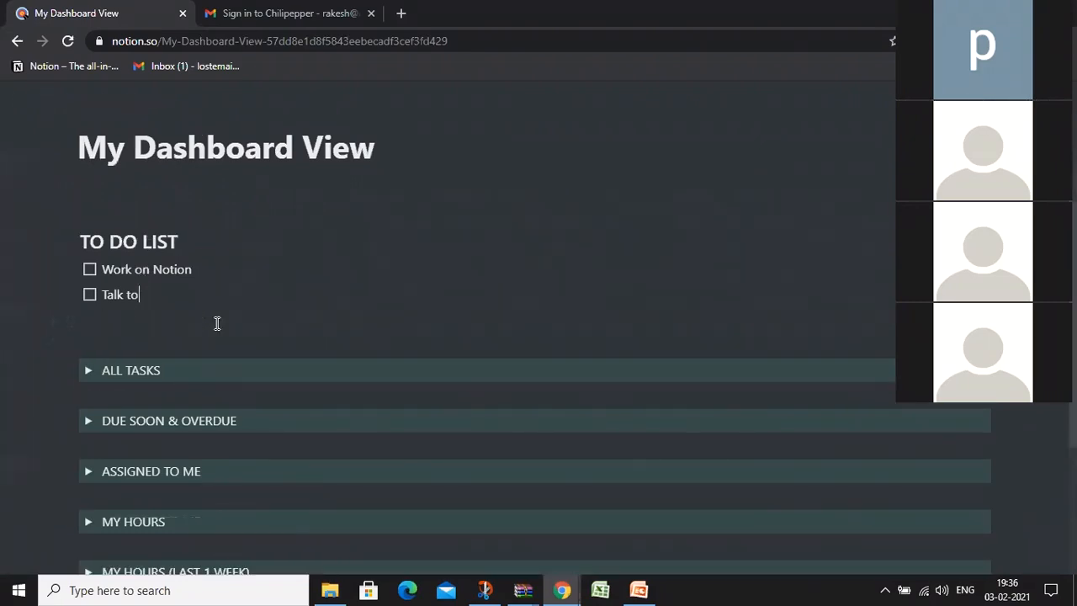
pyautogui.press('BackSpace')
pyautogui.press('BackSpace')
pyautogui.press('BackSpace')
pyautogui.press('BackSpace')
pyautogui.press('BackSpace')
pyautogui.press('BackSpace')
pyautogui.press('BackSpace')
pyautogui.press('BackSpace')
pyautogui.press('BackSpace')
pyautogui.press('BackSpace')
pyautogui.press('BackSpace')
pyautogui.press('BackSpace')
pyautogui.press('BackSpace')
pyautogui.press('BackSpace')
pyautogui.press('BackSpace')
pyautogui.press('BackSpace')
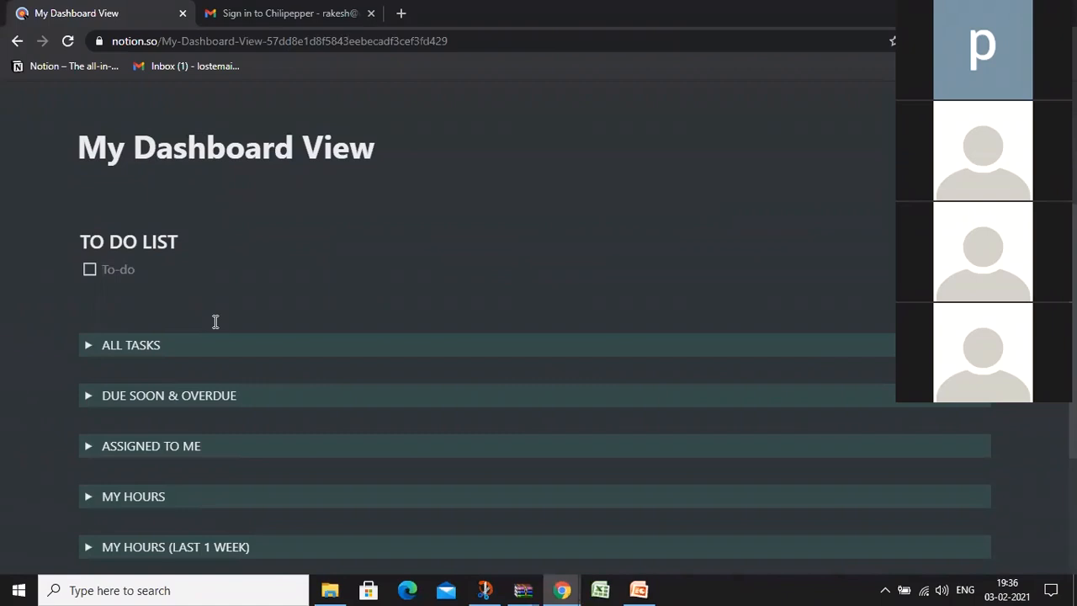
# Add four to-do items named T1, T2, T3 and T4 under the TO DO LIST heading
pyautogui.write('T1')
pyautogui.press('Return')
pyautogui.write('T2')
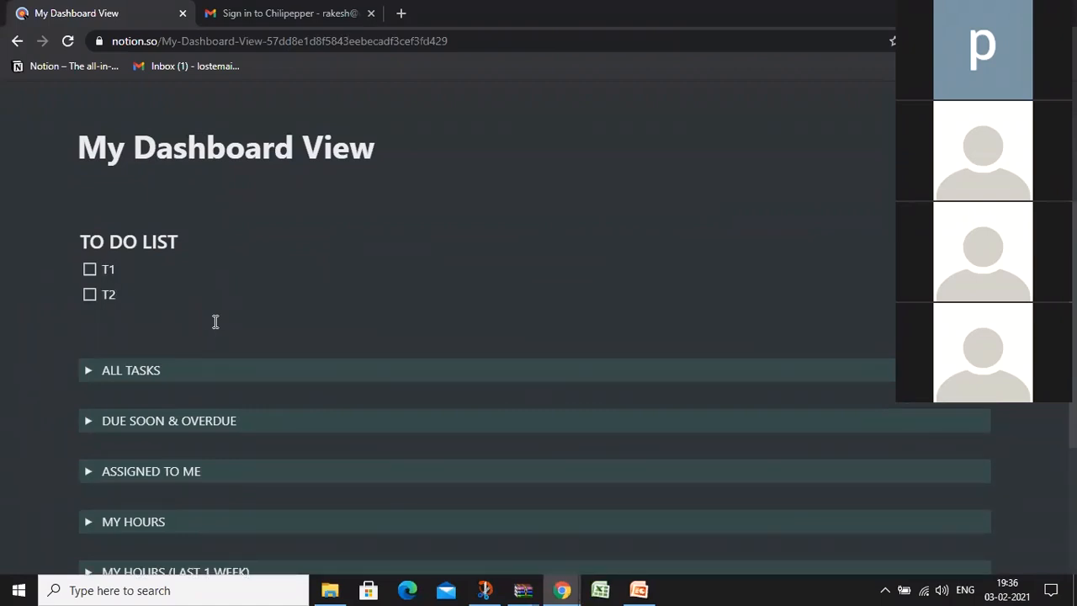
pyautogui.press('Return')
pyautogui.write('T3')
pyautogui.press('Return')
pyautogui.write('T4')
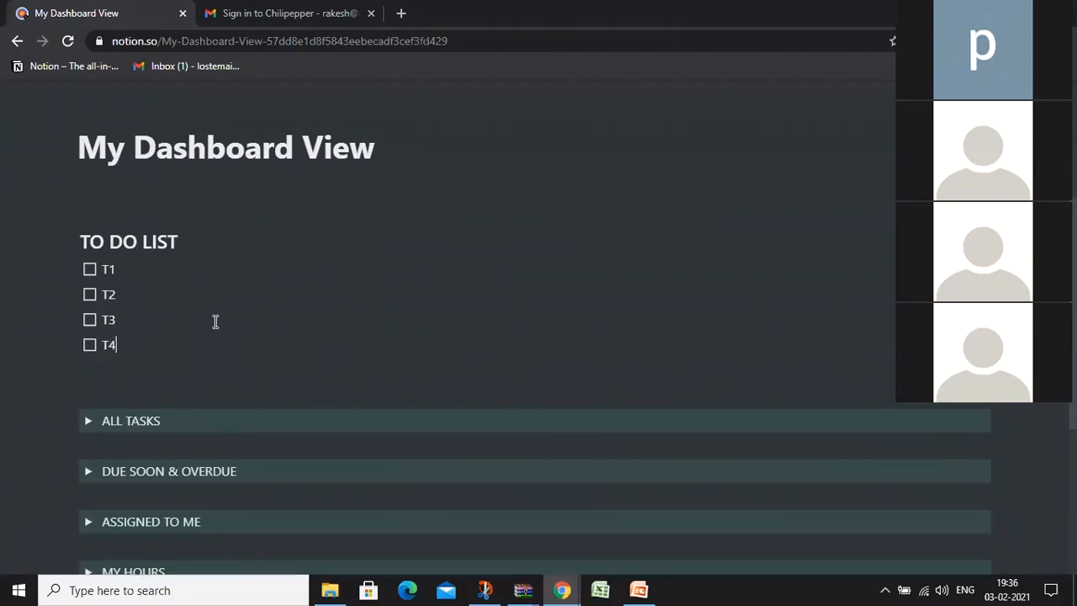
# End the checkbox list below T4 with a plain empty line and mark to-do item T3 as done
pyautogui.press('Return')
pyautogui.press('Return')
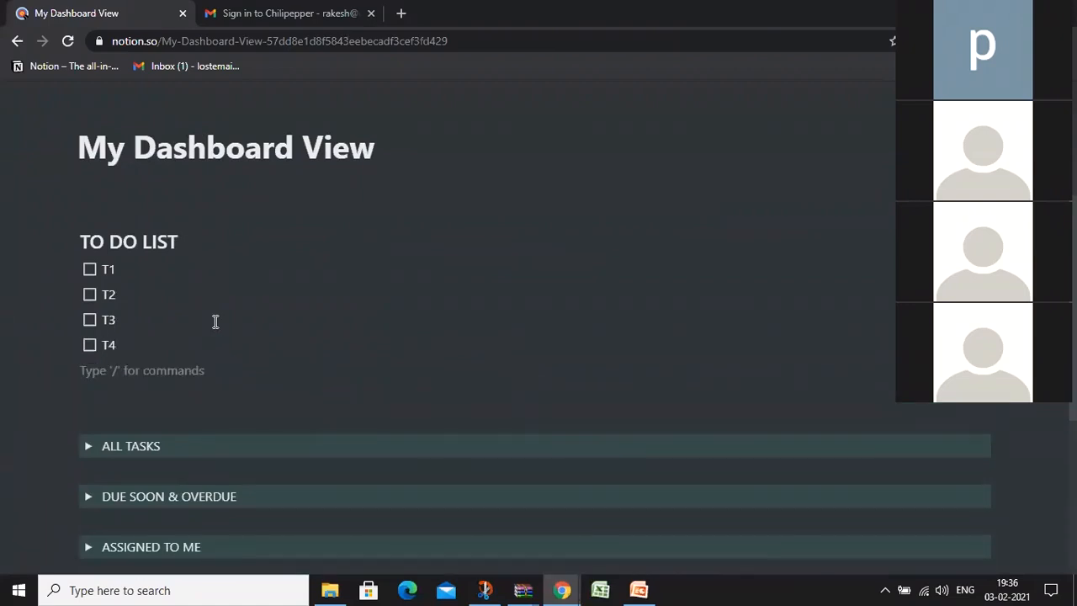
pyautogui.click(90, 322)
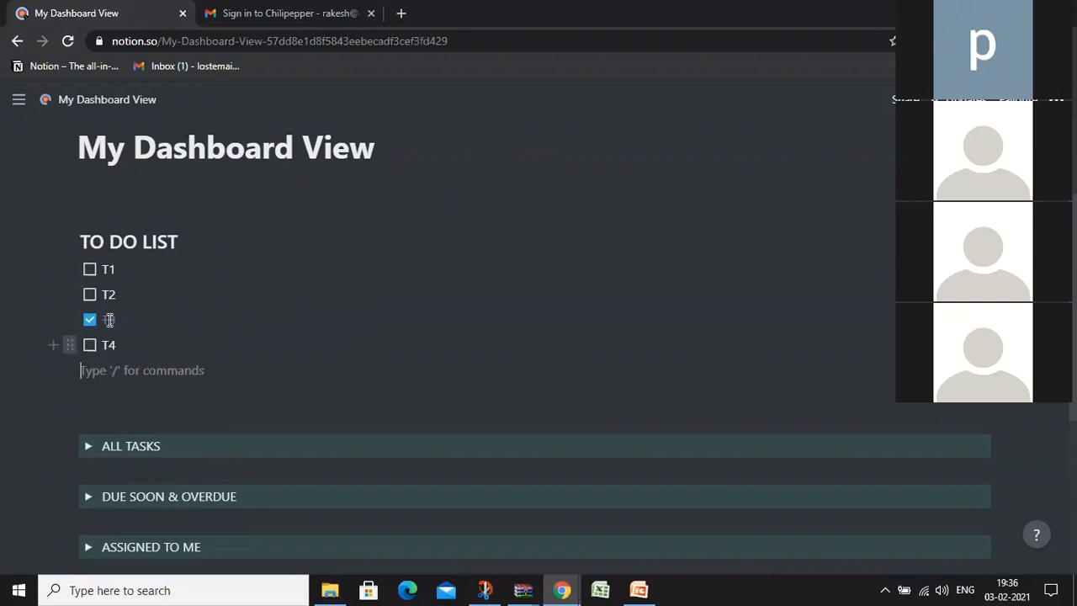
# Expand the ALL TASKS section and examine its linked Tasks Table
pyautogui.scroll(-1, 154, 312)
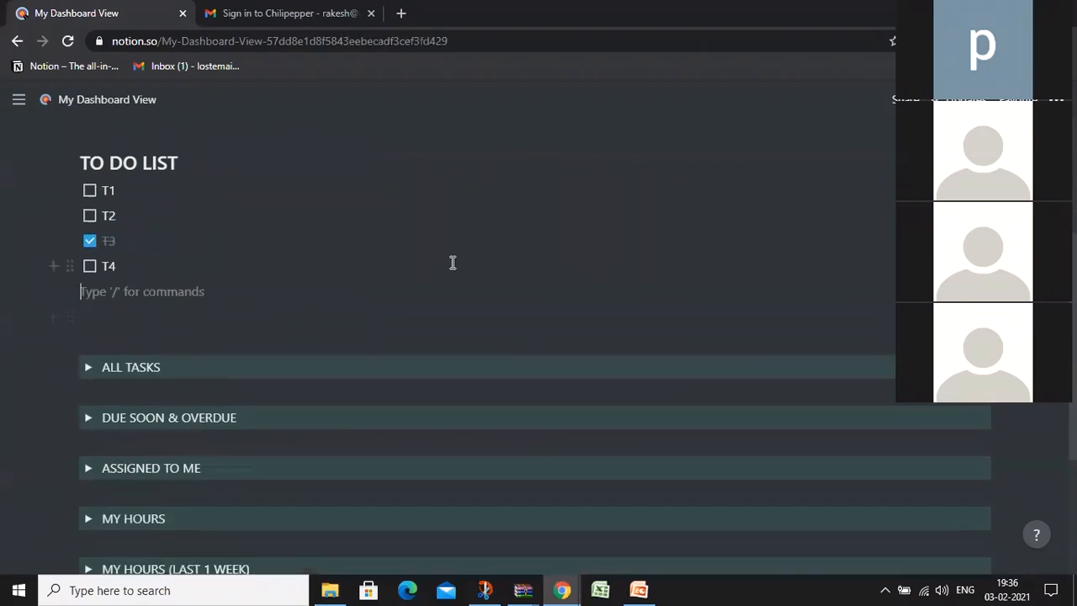
pyautogui.scroll(-1, 444, 233)
pyautogui.scroll(-1, 400, 253)
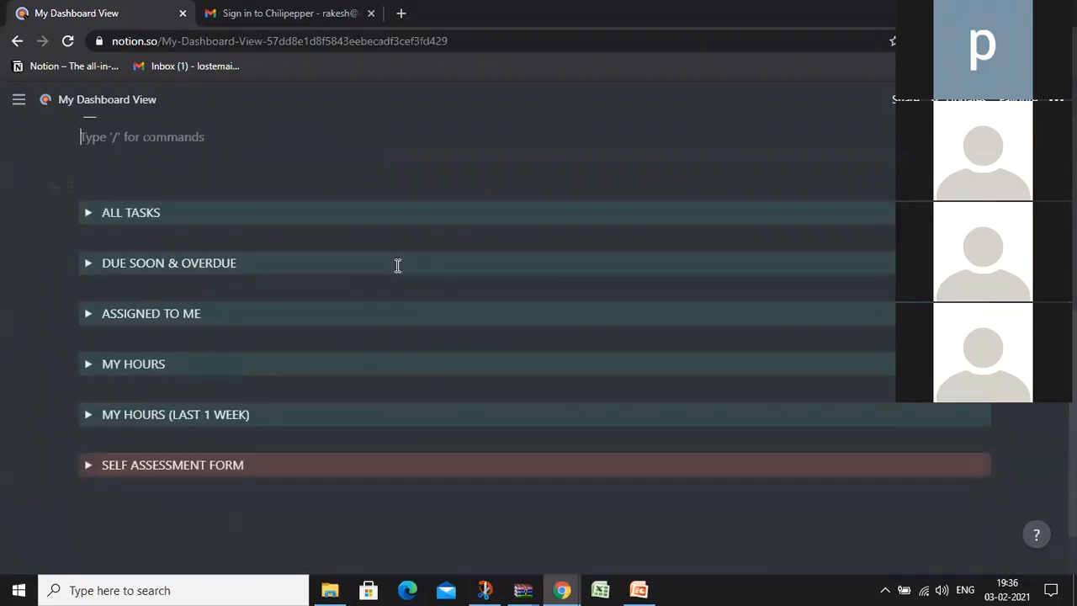
pyautogui.click(89, 210)
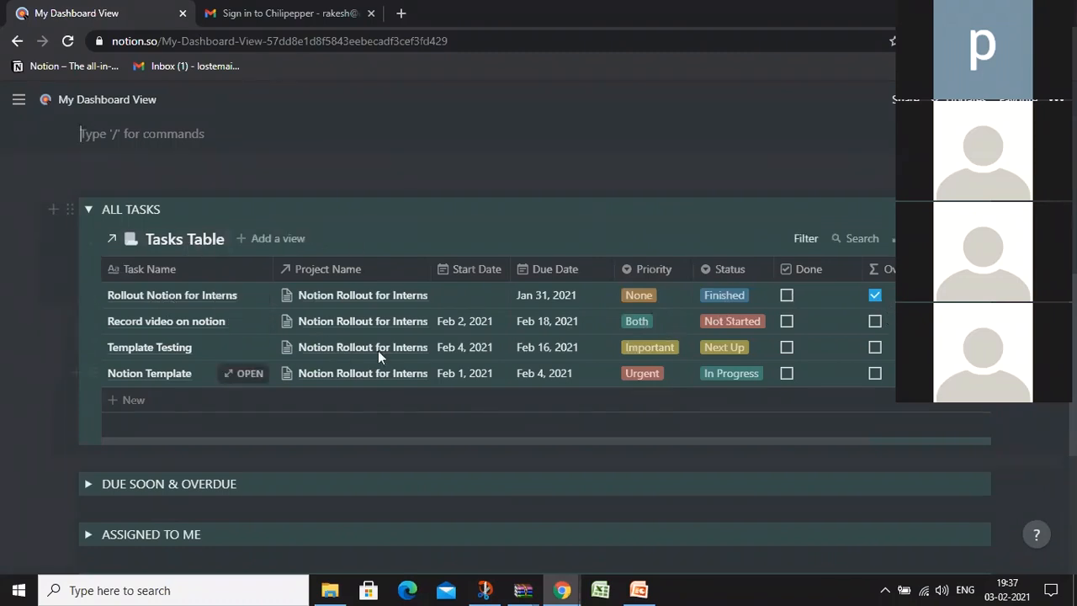
pyautogui.moveTo(427, 443); pyautogui.dragTo(396, 441)
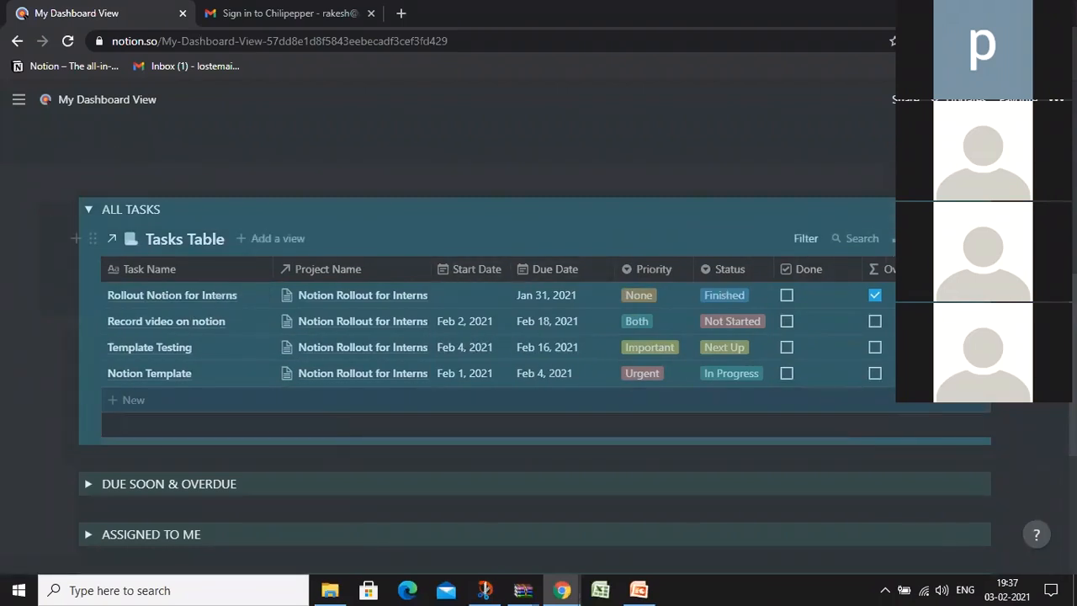
# Hide the Done, Overdue? and Latest Update properties in the ALL TASKS table view
pyautogui.click(890, 238)
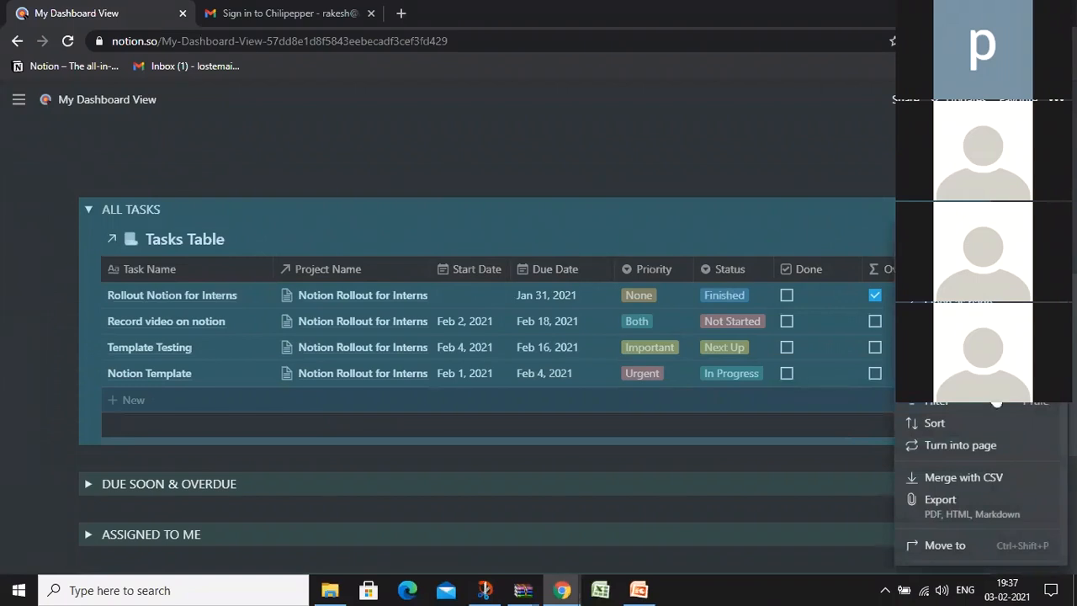
pyautogui.click(934, 379)
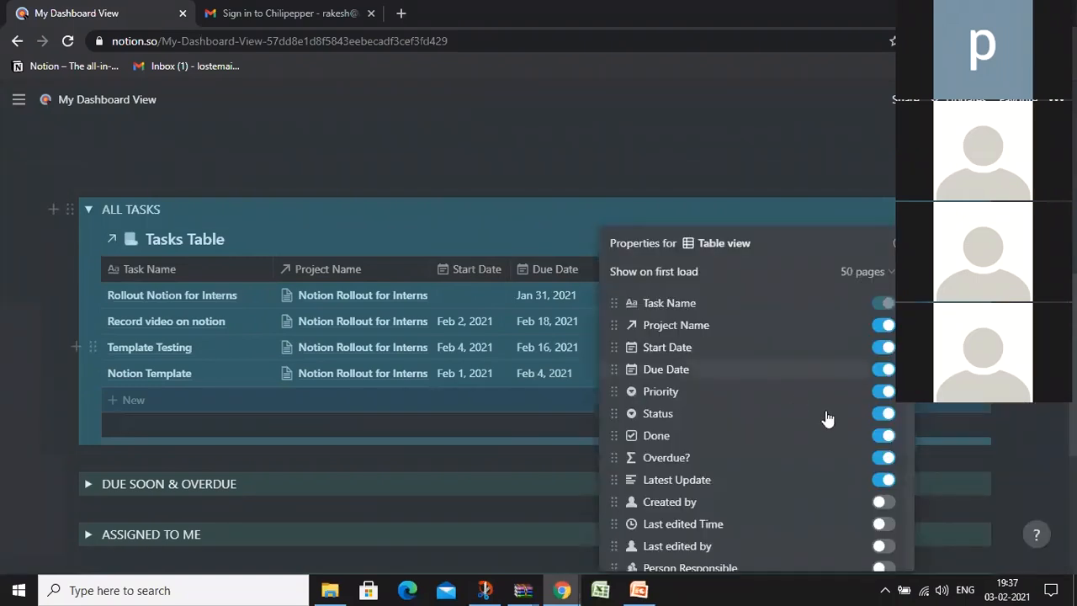
pyautogui.scroll(-2, 830, 421)
pyautogui.click(881, 357)
pyautogui.click(882, 378)
pyautogui.click(883, 401)
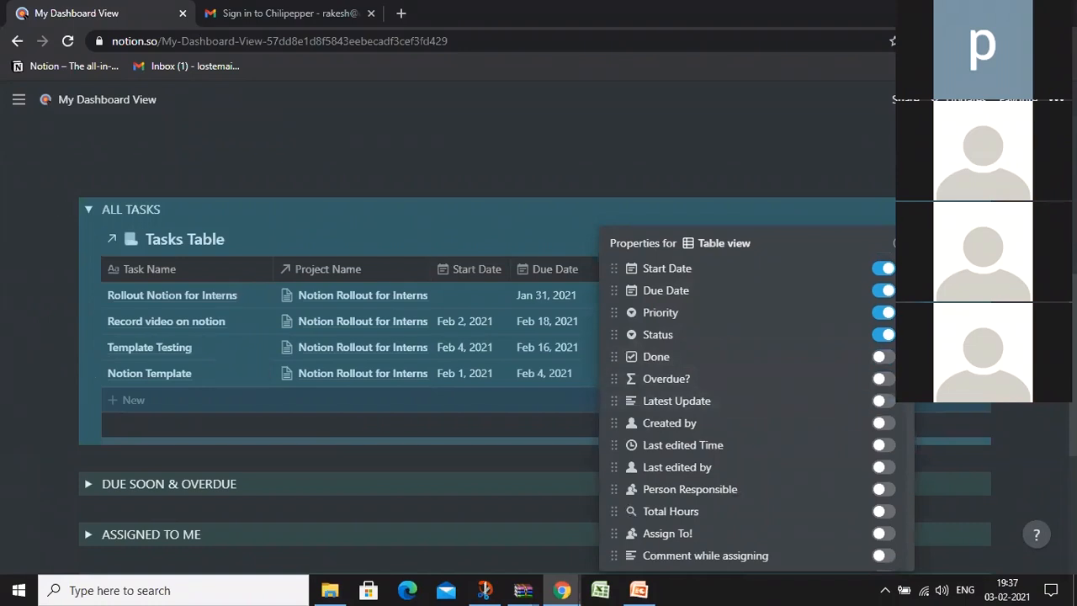
pyautogui.press('Escape')
# Hide the Start Date, Due Date, Priority and Status properties in the ALL TASKS table view
pyautogui.click(904, 238)
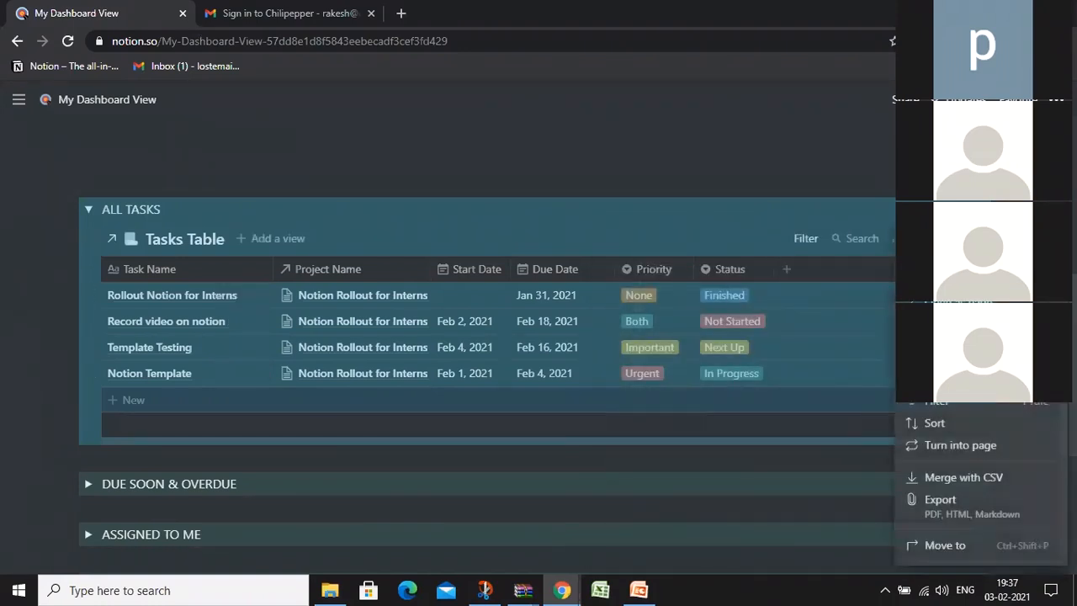
pyautogui.click(943, 380)
pyautogui.click(880, 347)
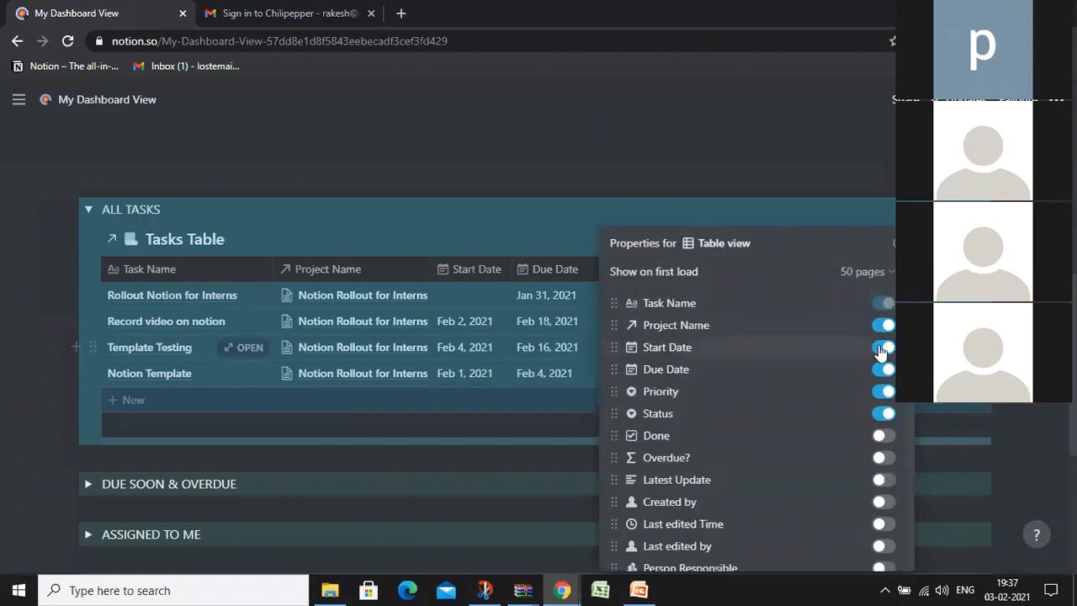
pyautogui.click(879, 368)
pyautogui.click(883, 392)
pyautogui.click(883, 413)
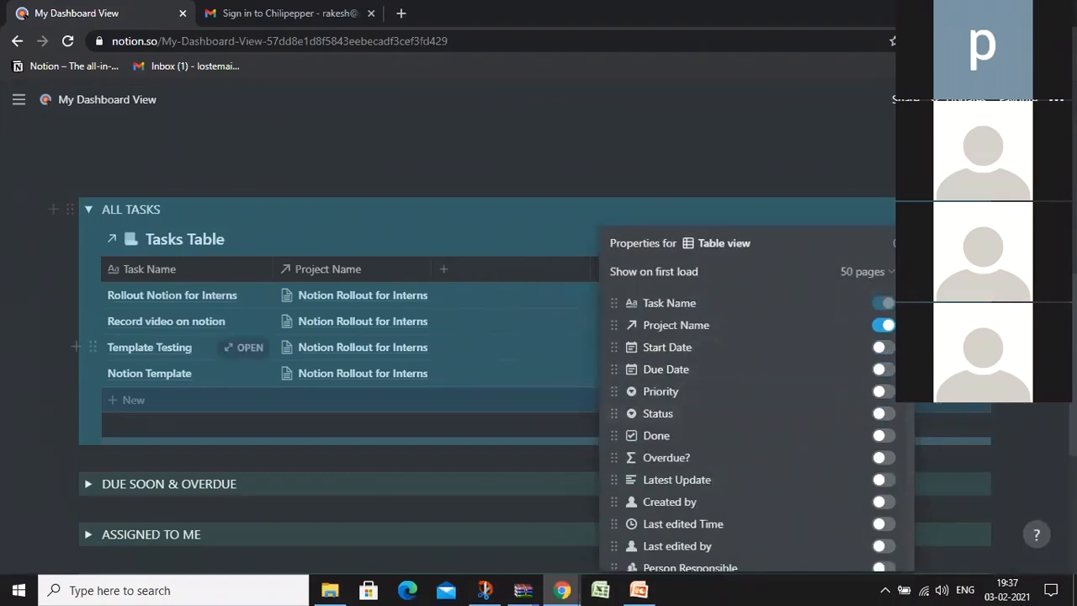
pyautogui.press('Escape')
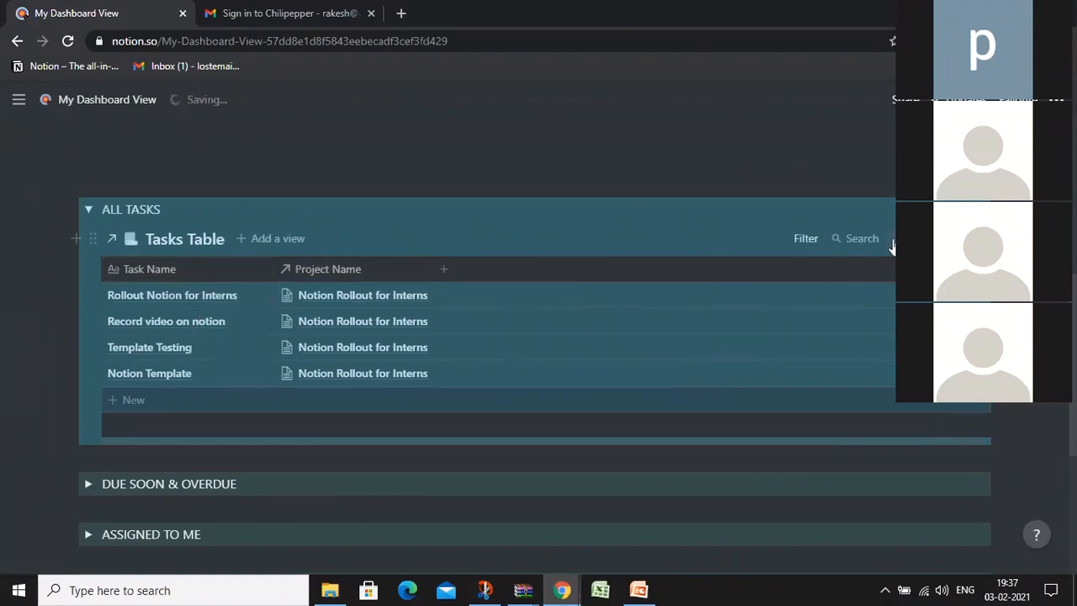
# Show the Start Date, Due Date, Priority, Status, Done and Overdue? properties again in the ALL TASKS table view
pyautogui.click(921, 238)
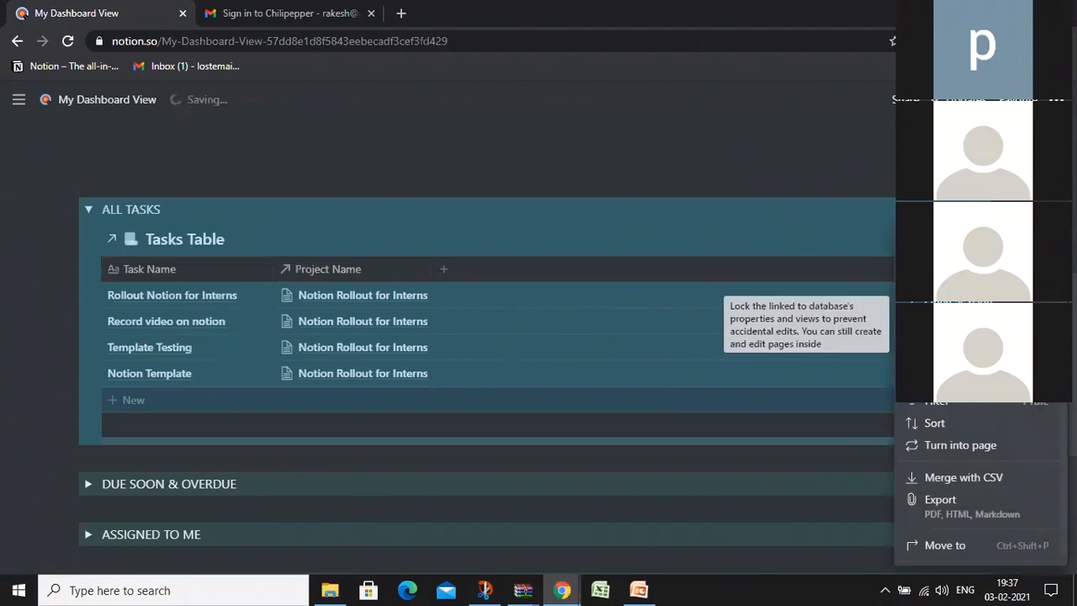
pyautogui.click(934, 277)
pyautogui.click(884, 347)
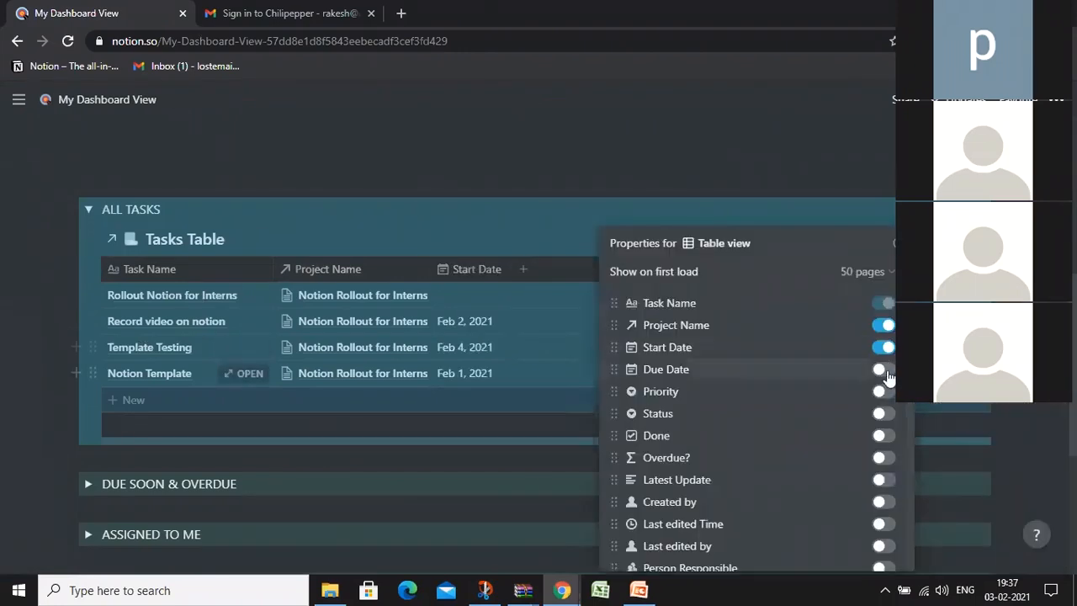
pyautogui.click(883, 369)
pyautogui.click(883, 413)
pyautogui.click(883, 435)
pyautogui.click(884, 457)
pyautogui.click(922, 431)
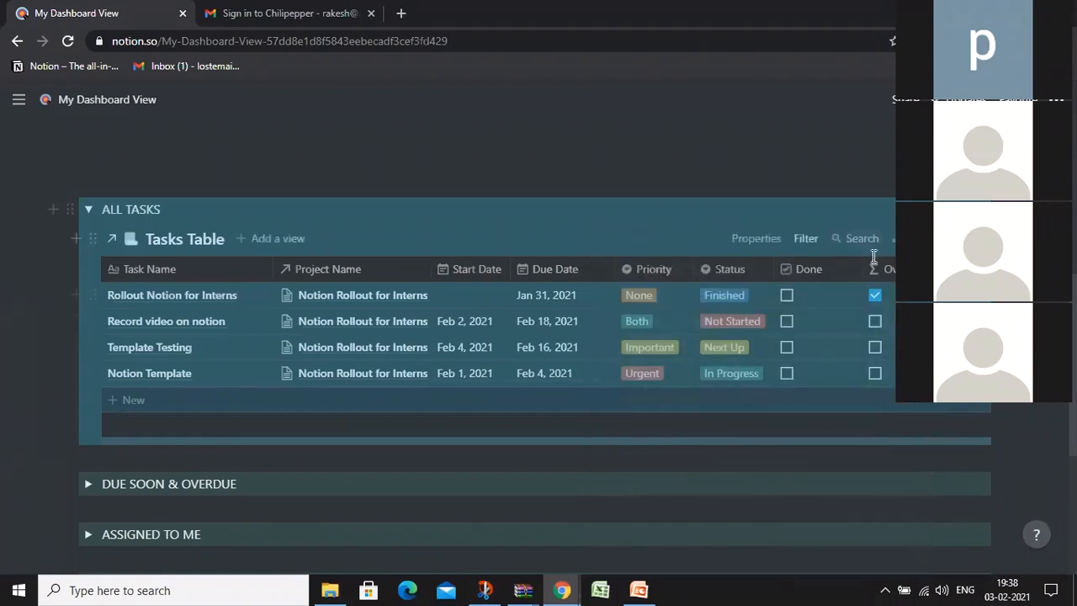
# Switch from the ALL TASKS section to DUE SOON & OVERDUE and compare its due dates with the system calendar
pyautogui.scroll(1, 273, 218)
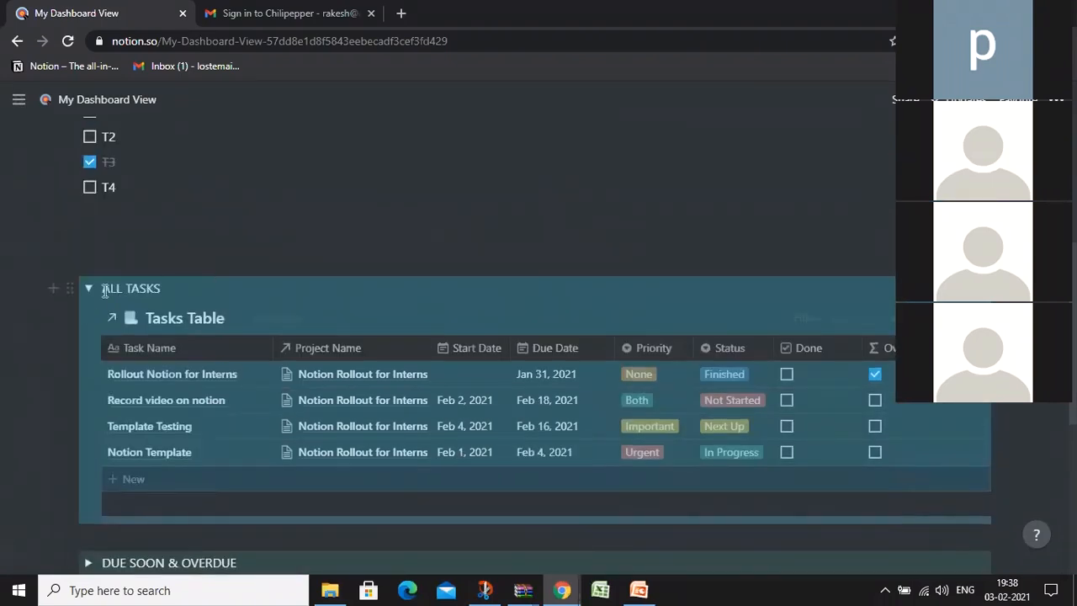
pyautogui.click(88, 288)
pyautogui.click(149, 245)
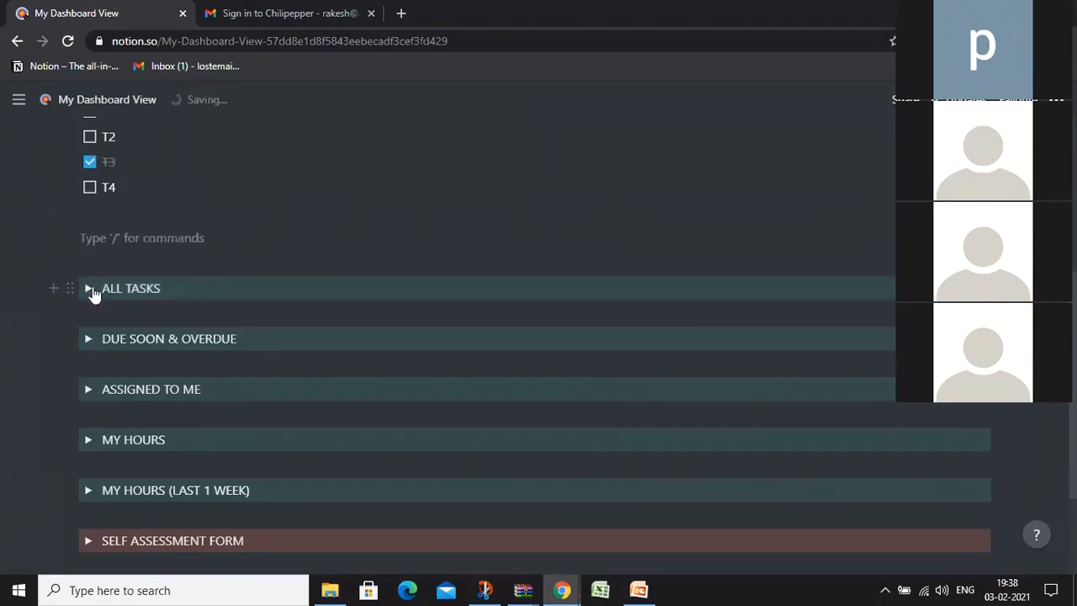
pyautogui.click(87, 340)
pyautogui.scroll(-1, 85, 345)
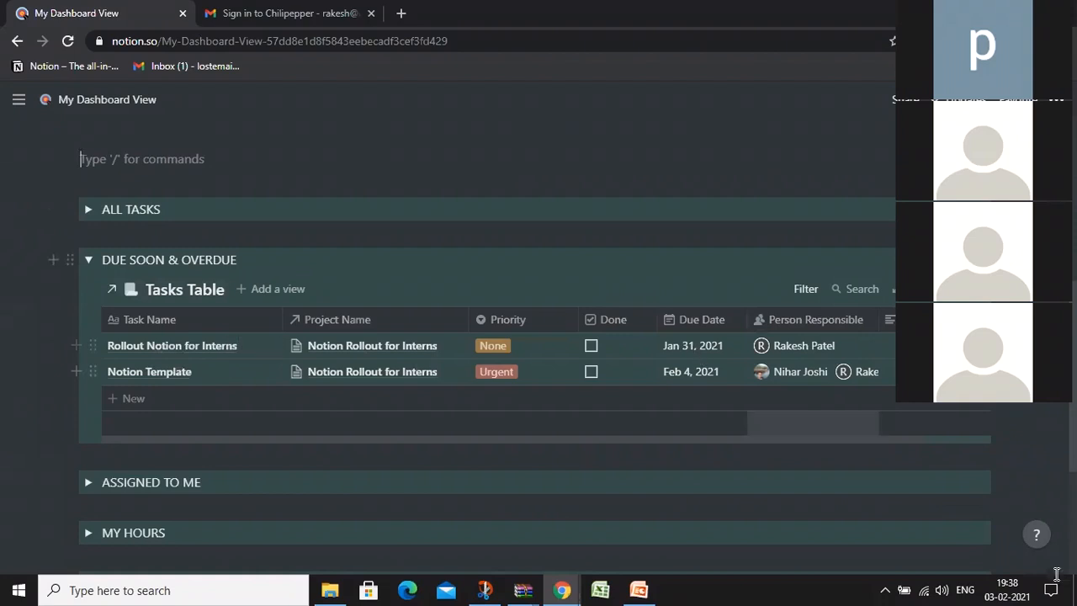
pyautogui.click(1003, 597)
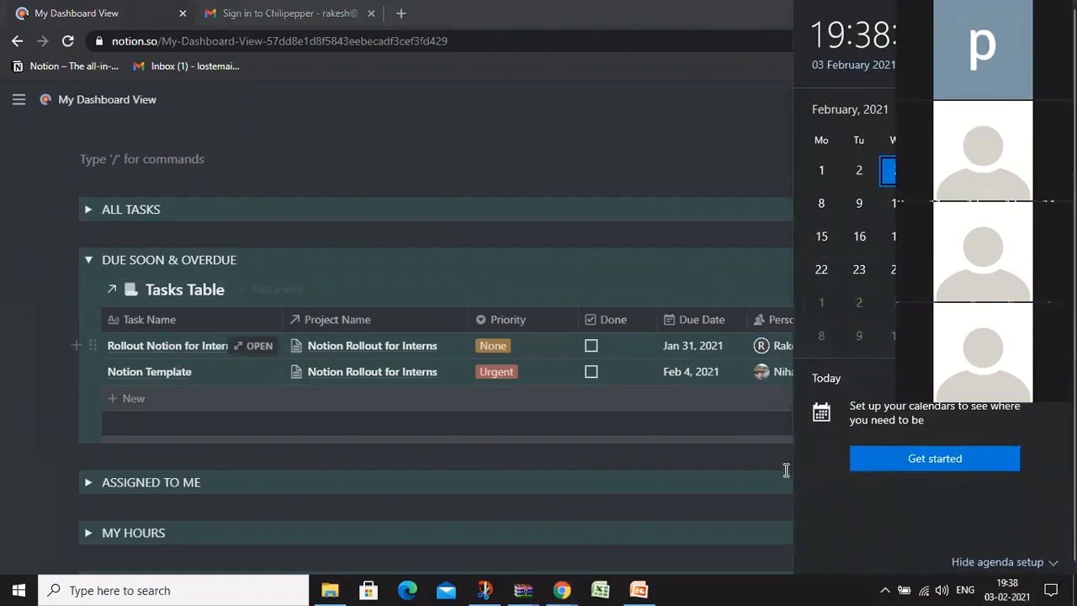
pyautogui.click(749, 599)
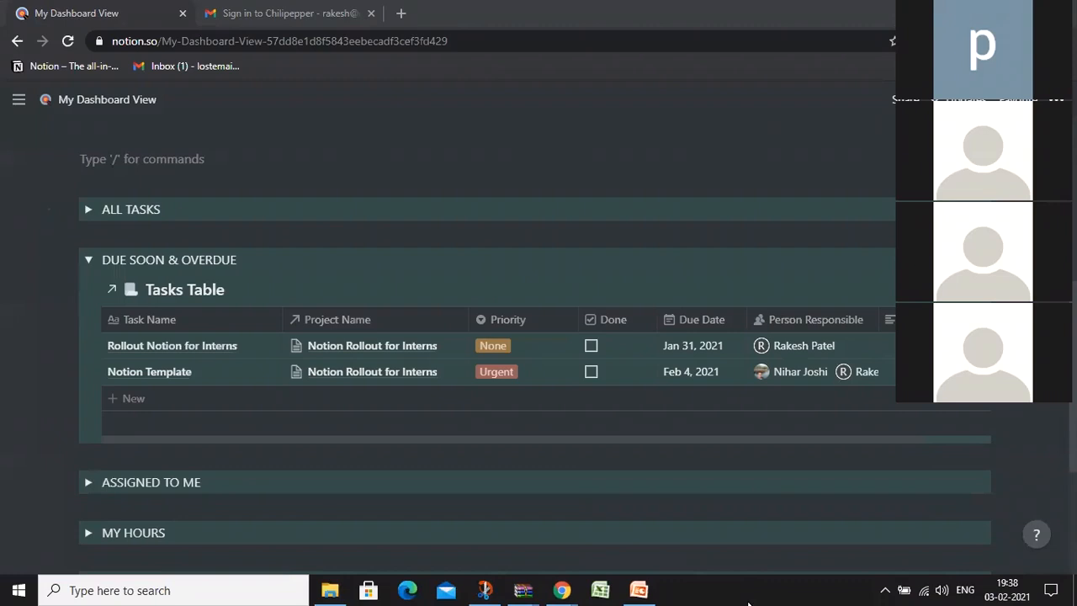
# Move the Notion Template task's due date to Feb 8, then Feb 9, and finally Feb 10, 2021
pyautogui.click(685, 372)
pyautogui.click(714, 267)
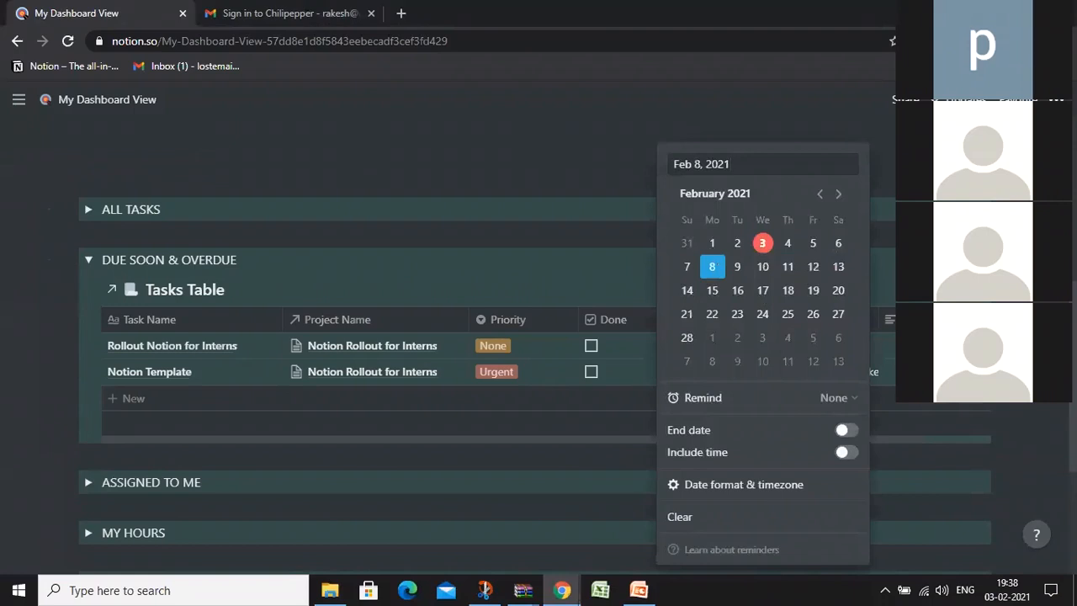
pyautogui.press('Escape')
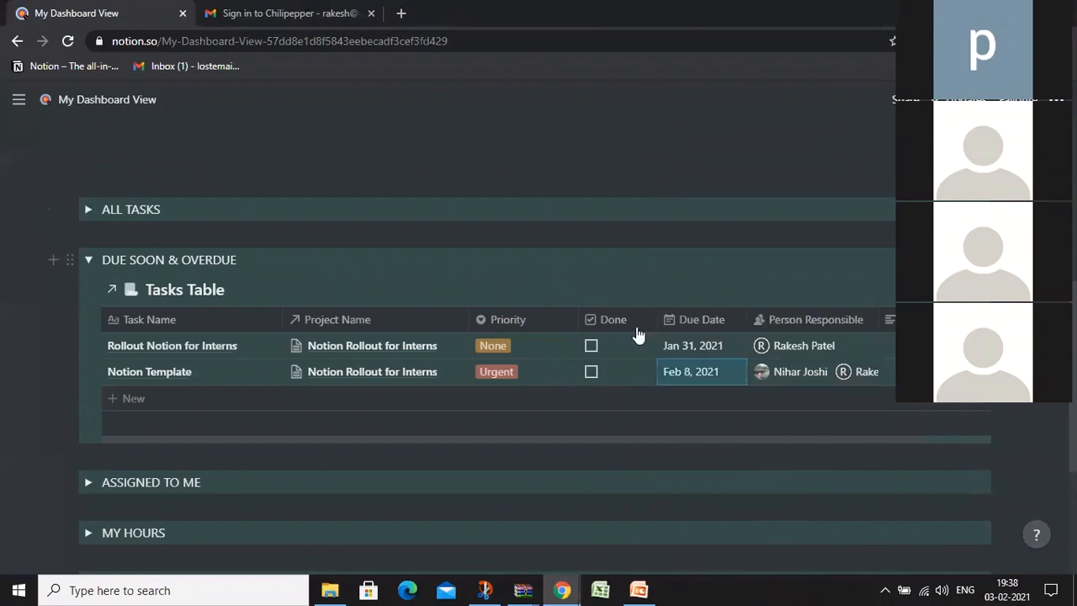
pyautogui.click(693, 371)
pyautogui.click(738, 267)
pyautogui.press('Escape')
pyautogui.click(674, 371)
pyautogui.click(763, 268)
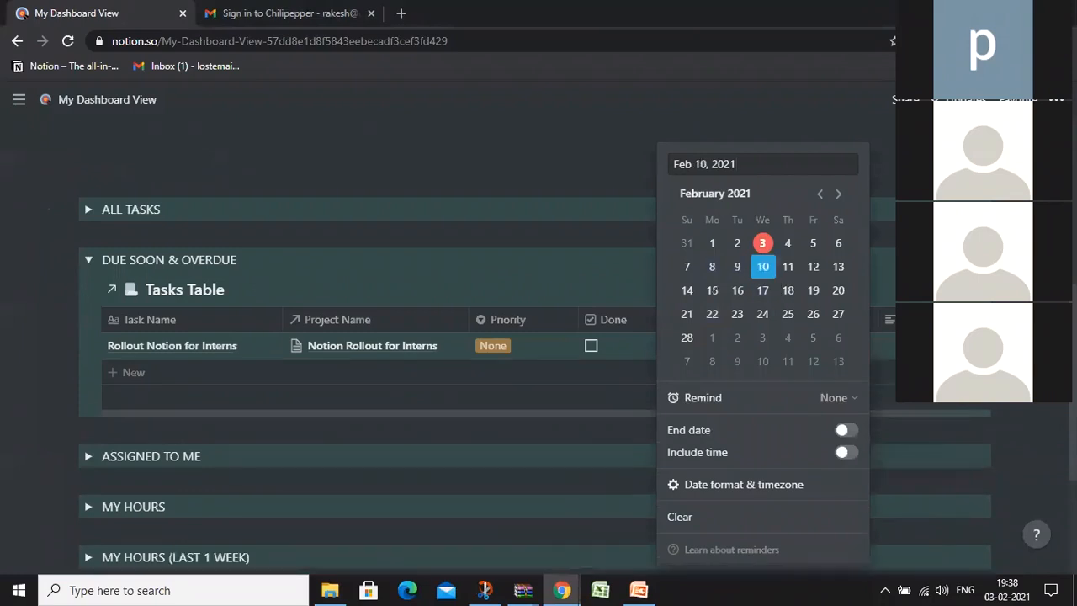
pyautogui.press('Escape')
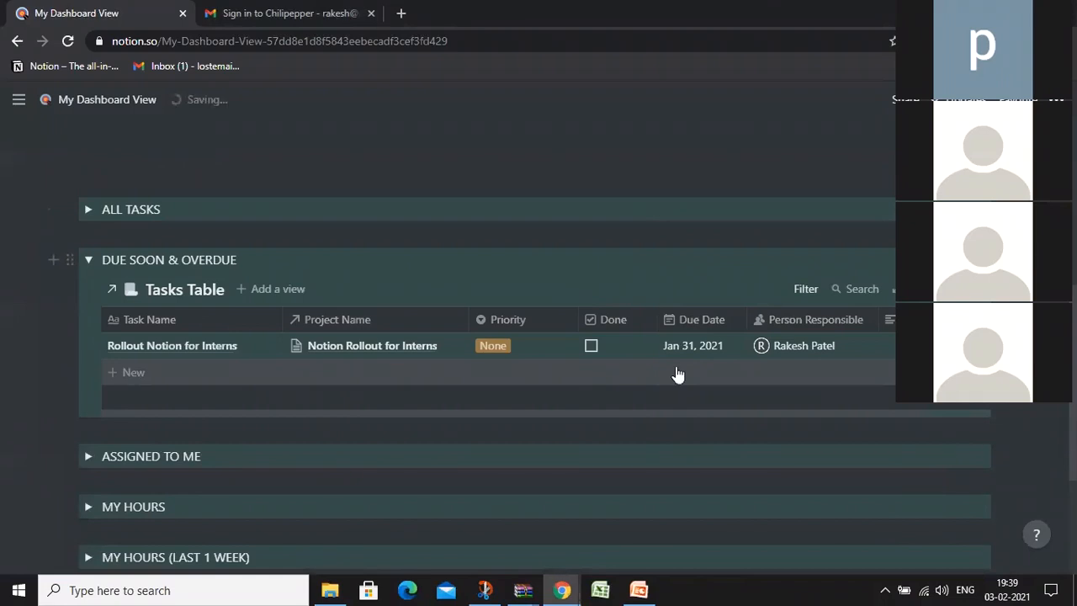
# Examine the DUE SOON & OVERDUE table's filters on due date and person responsible, including the selectable people
pyautogui.click(921, 288)
pyautogui.click(959, 404)
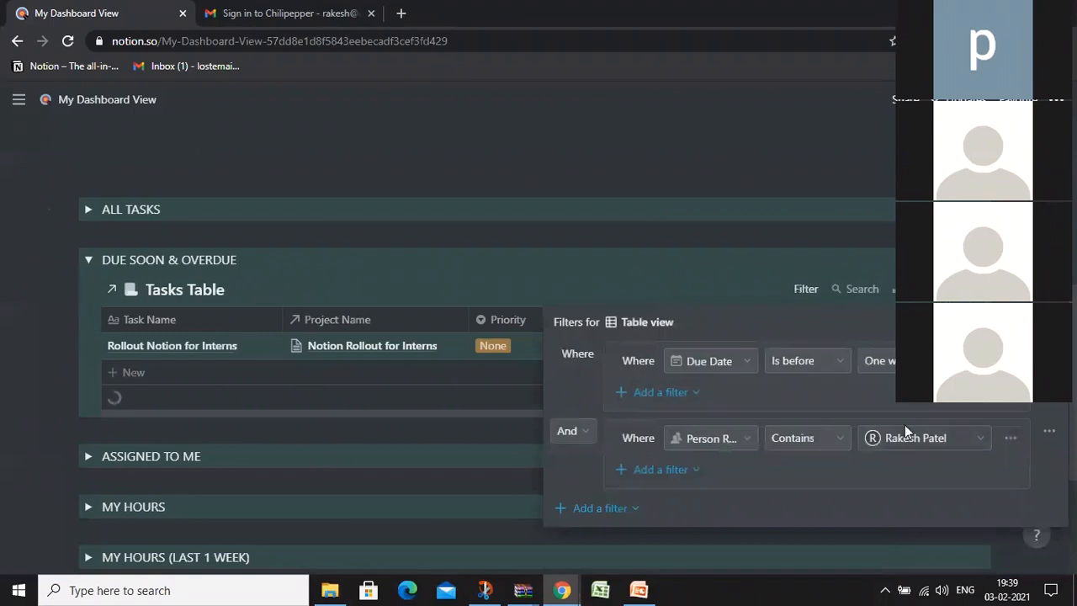
pyautogui.click(917, 282)
pyautogui.click(917, 298)
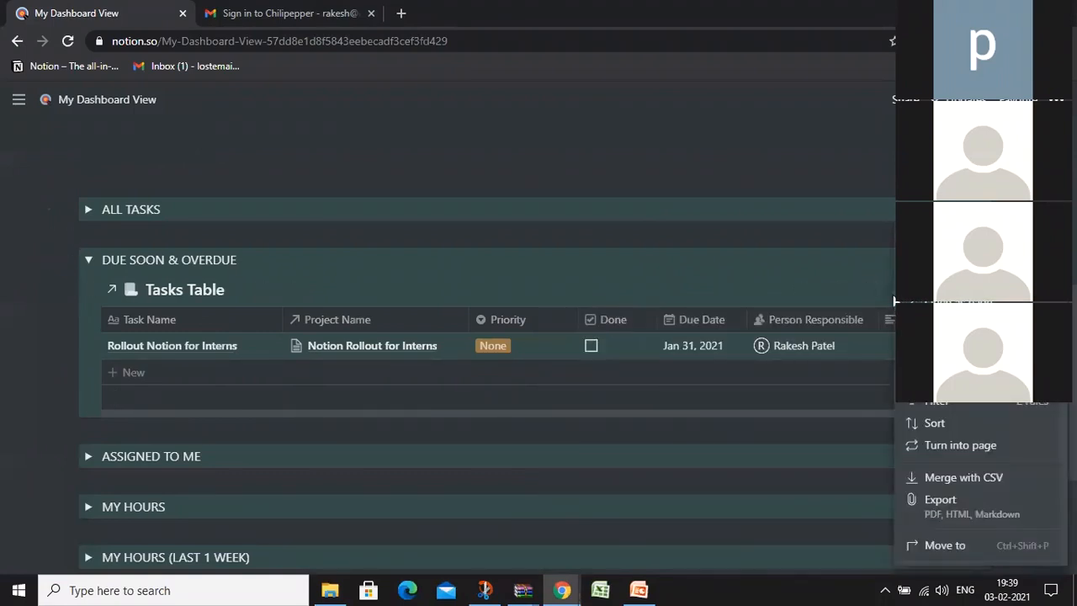
pyautogui.click(933, 404)
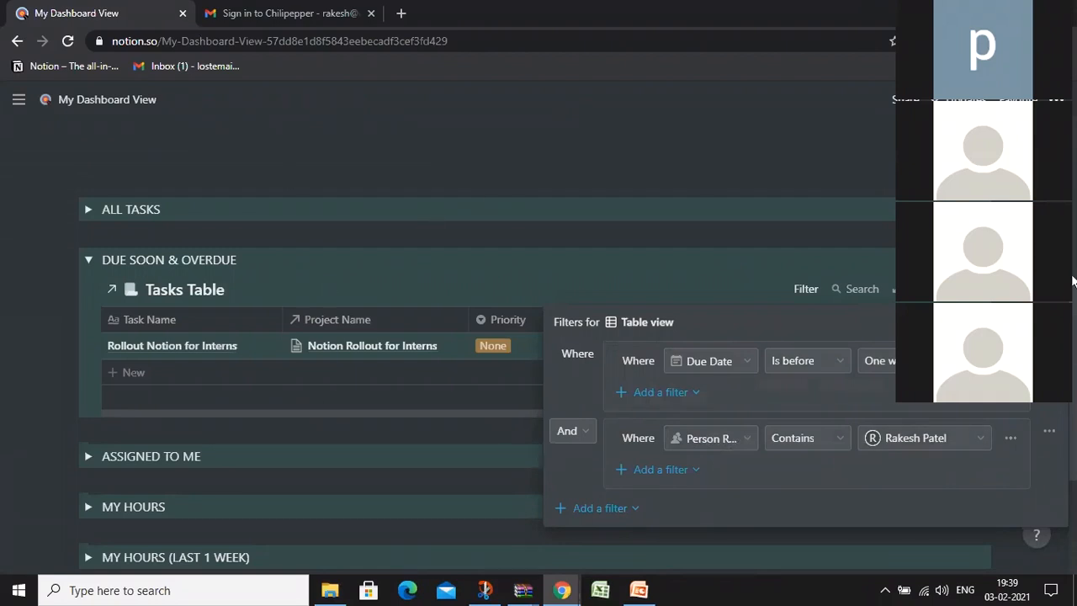
pyautogui.click(915, 439)
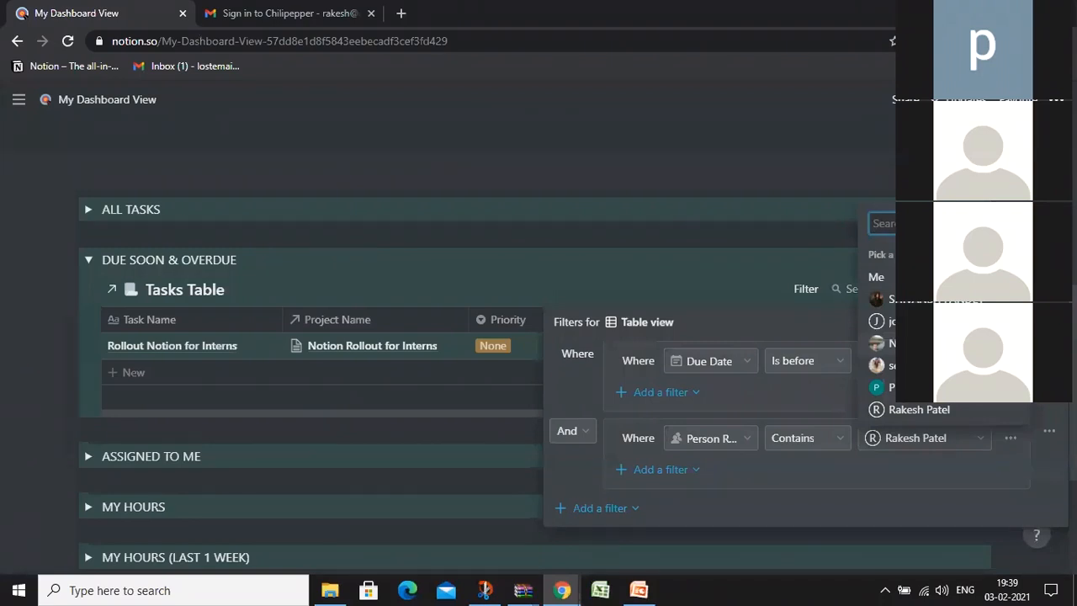
pyautogui.press('Escape')
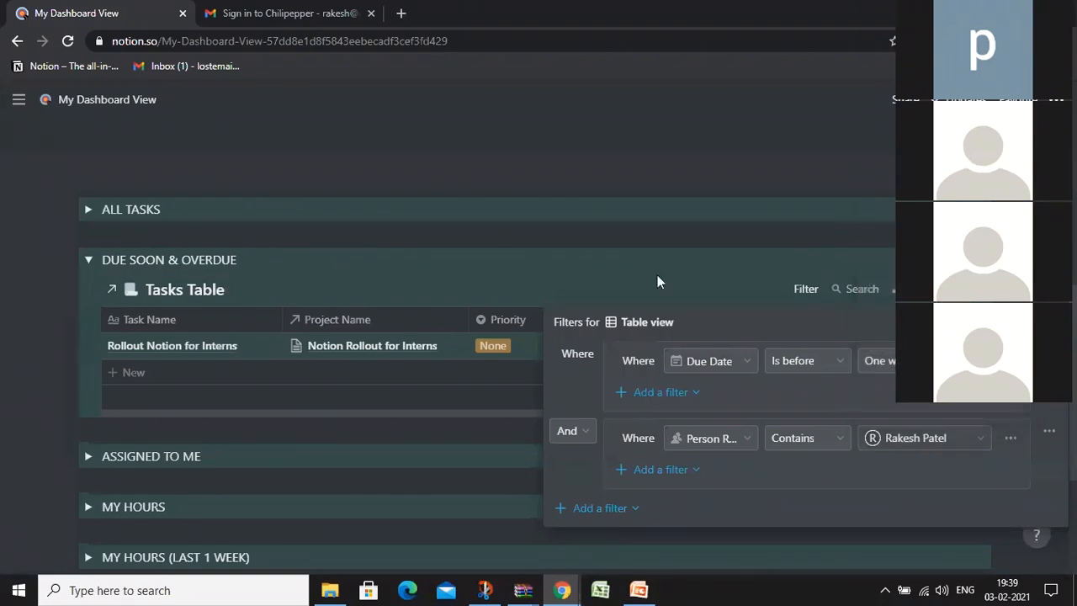
pyautogui.press('Escape')
# Collapse the DUE SOON & OVERDUE section and examine the tasks table under ASSIGNED TO ME
pyautogui.scroll(2, 186, 351)
pyautogui.scroll(-1, 188, 351)
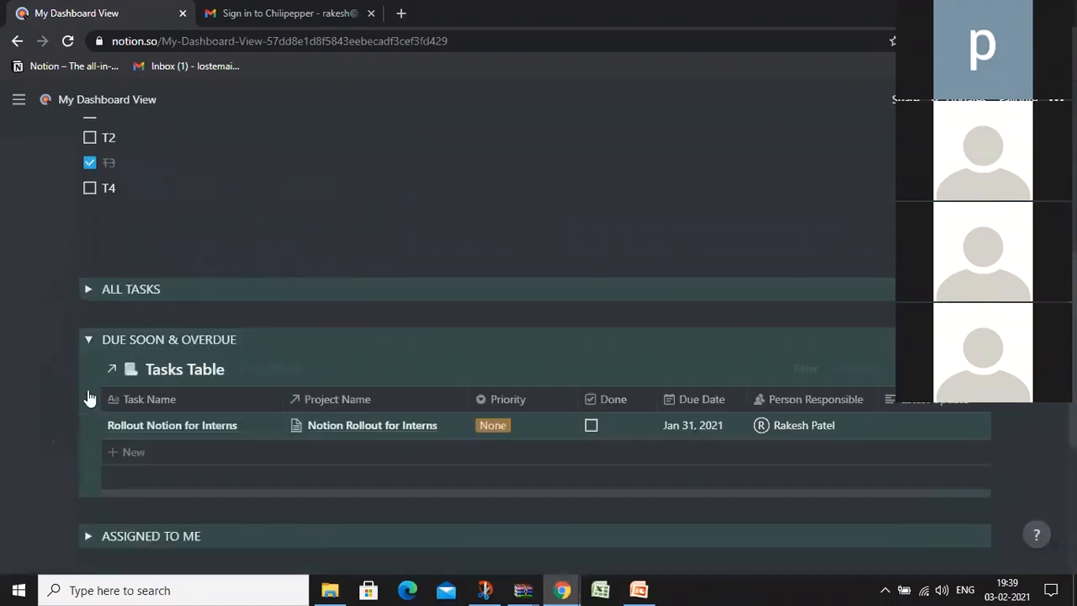
pyautogui.click(86, 341)
pyautogui.scroll(-1, 101, 341)
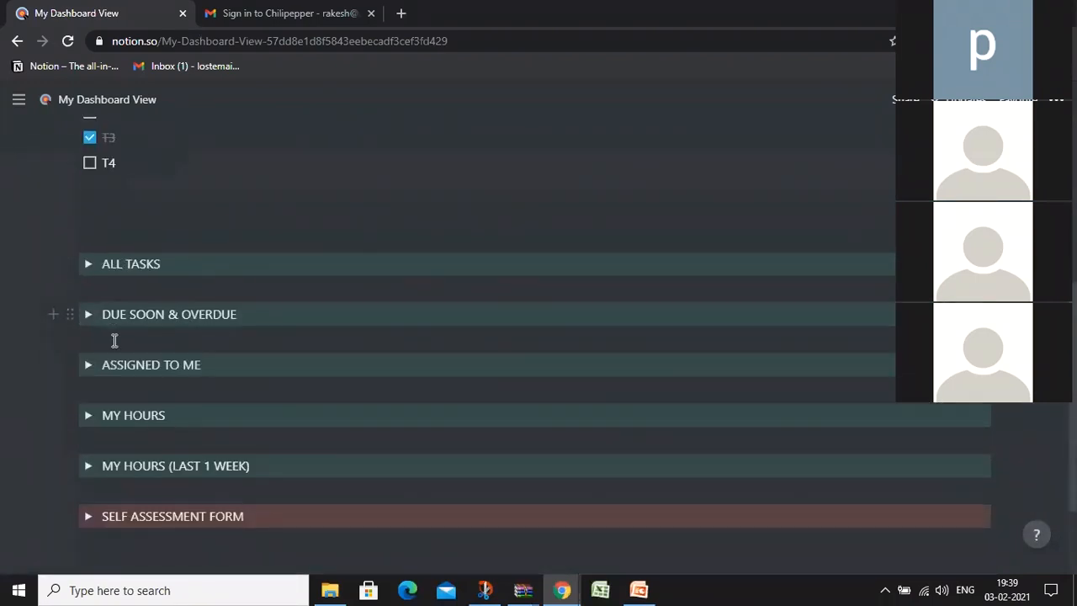
pyautogui.click(91, 311)
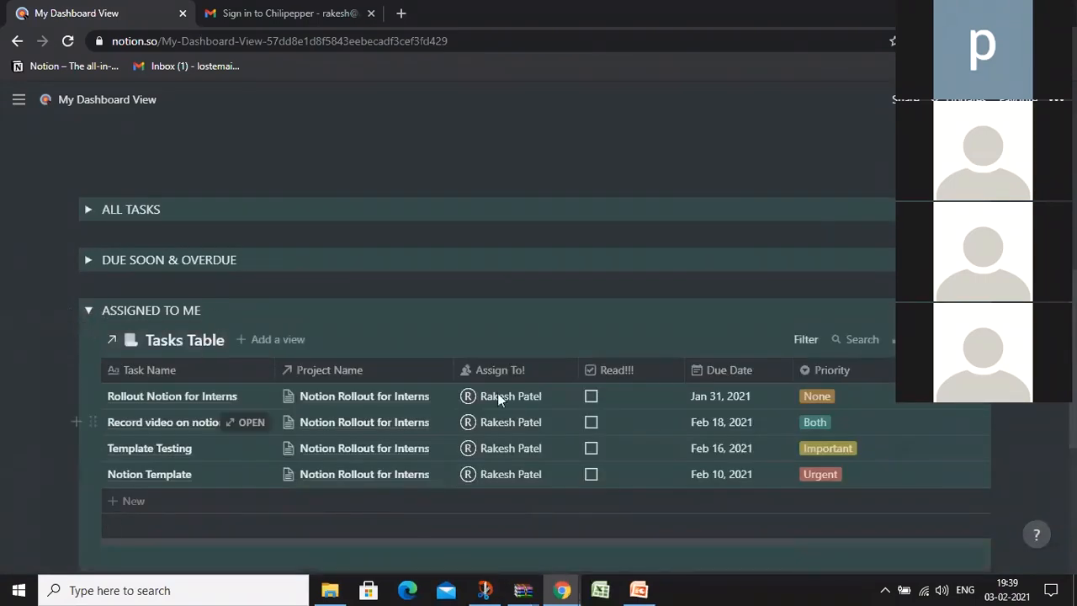
pyautogui.click(90, 311)
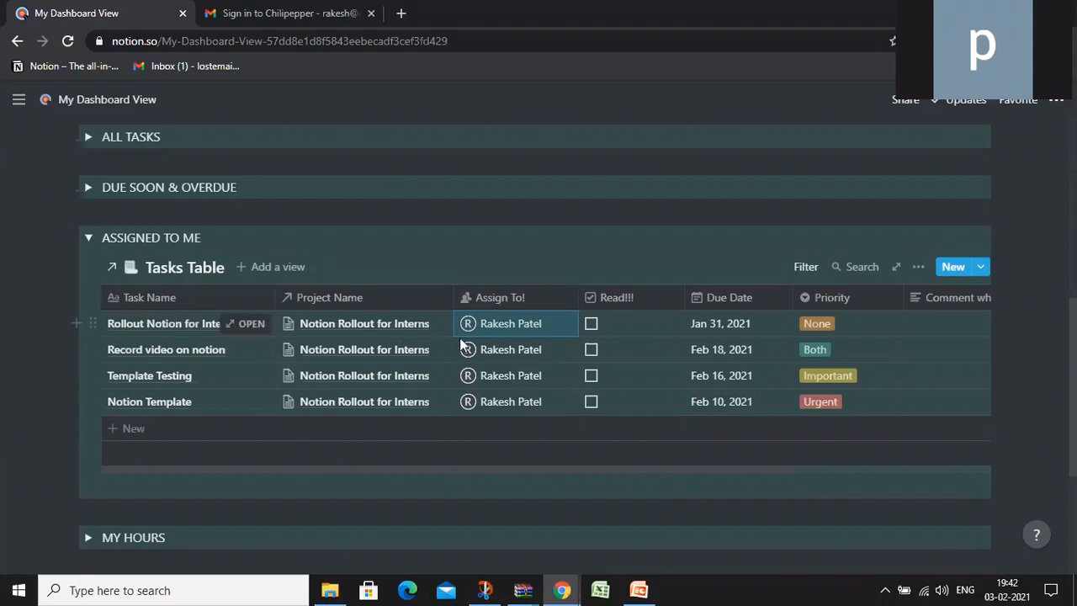
# Reassign the Rollout Notion for Interns task to another team member, removing its original assignee
pyautogui.click(521, 329)
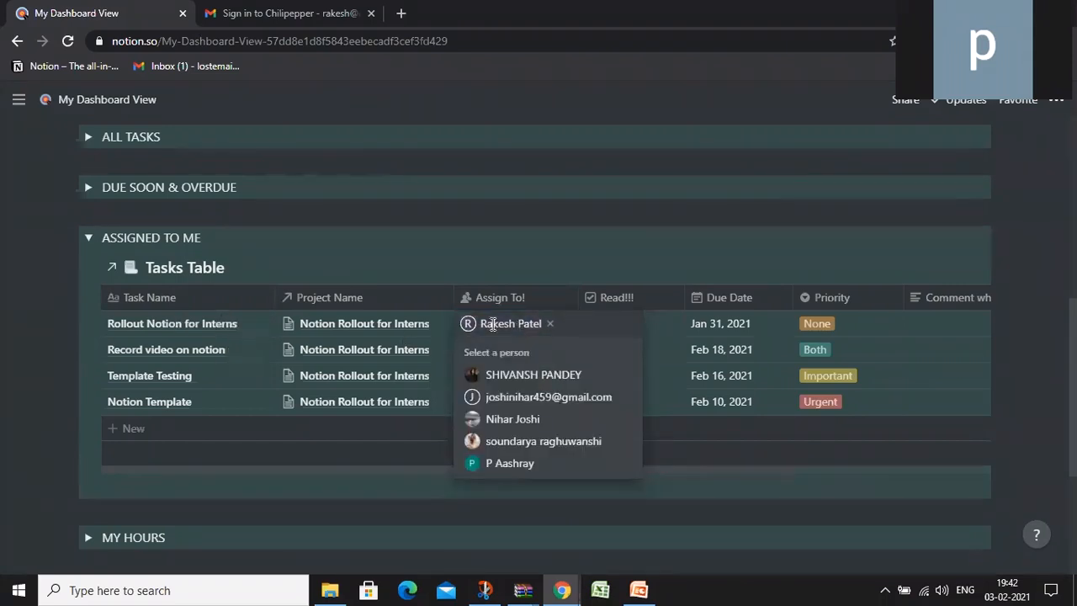
pyautogui.click(513, 422)
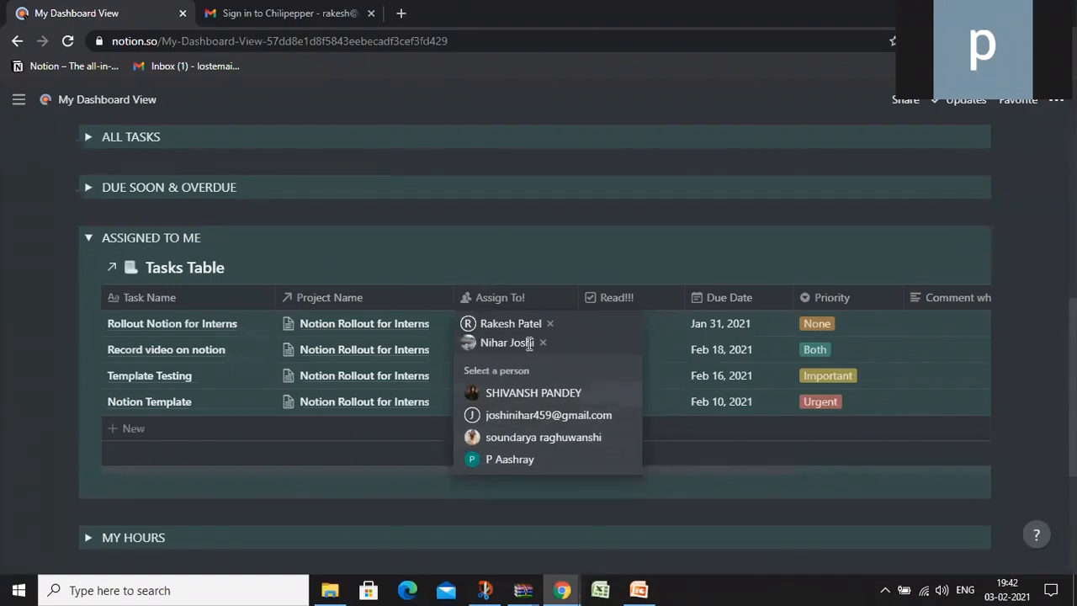
pyautogui.click(549, 324)
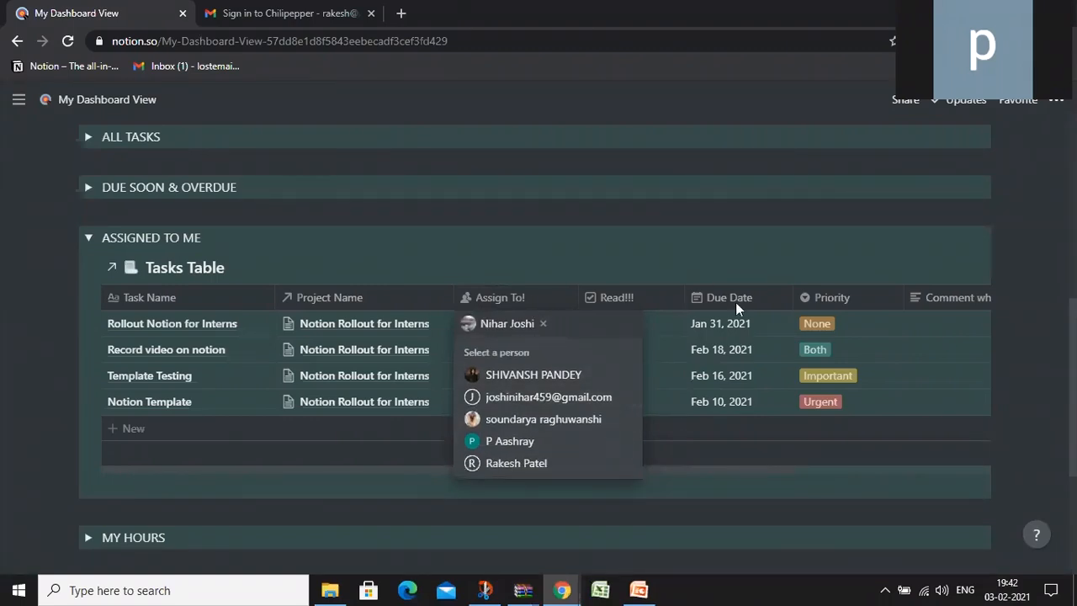
pyautogui.press('Escape')
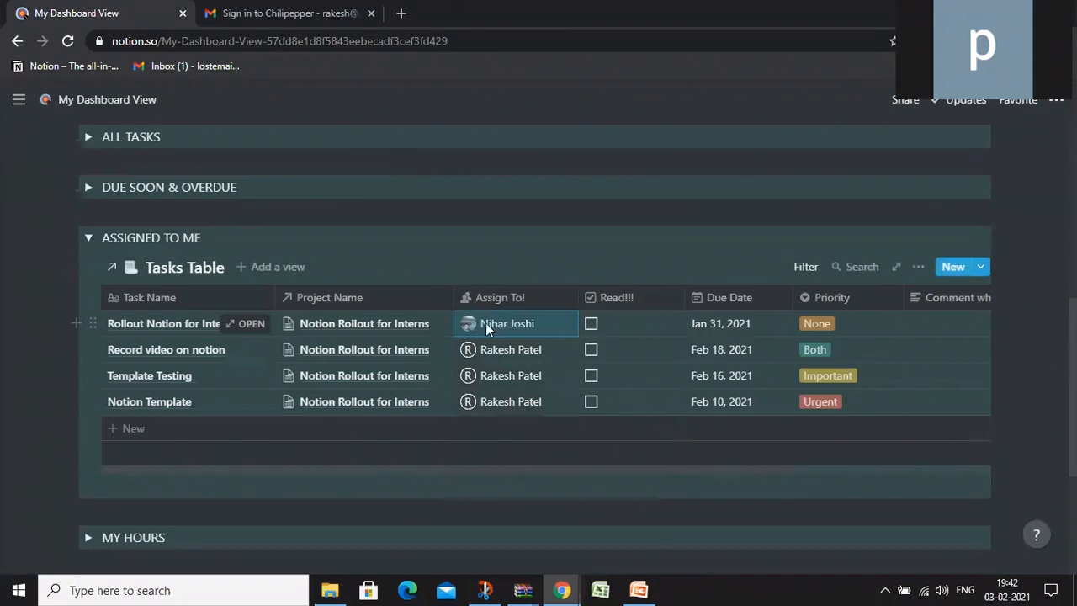
# Set the person filter of the ASSIGNED TO ME tasks table to the Assign To! property, and collapse the section
pyautogui.click(920, 268)
pyautogui.click(907, 405)
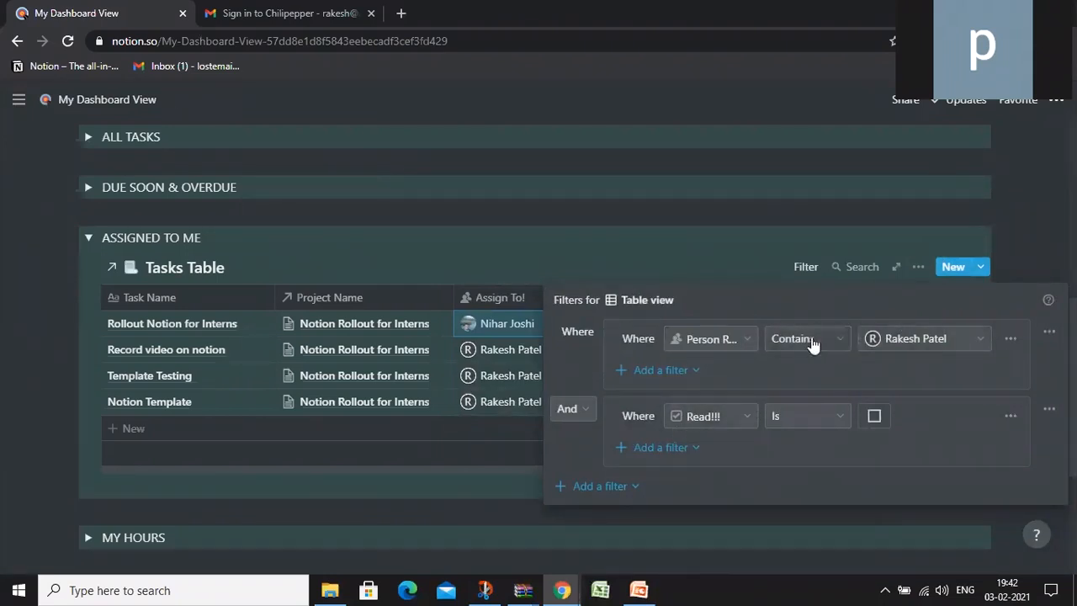
pyautogui.click(743, 340)
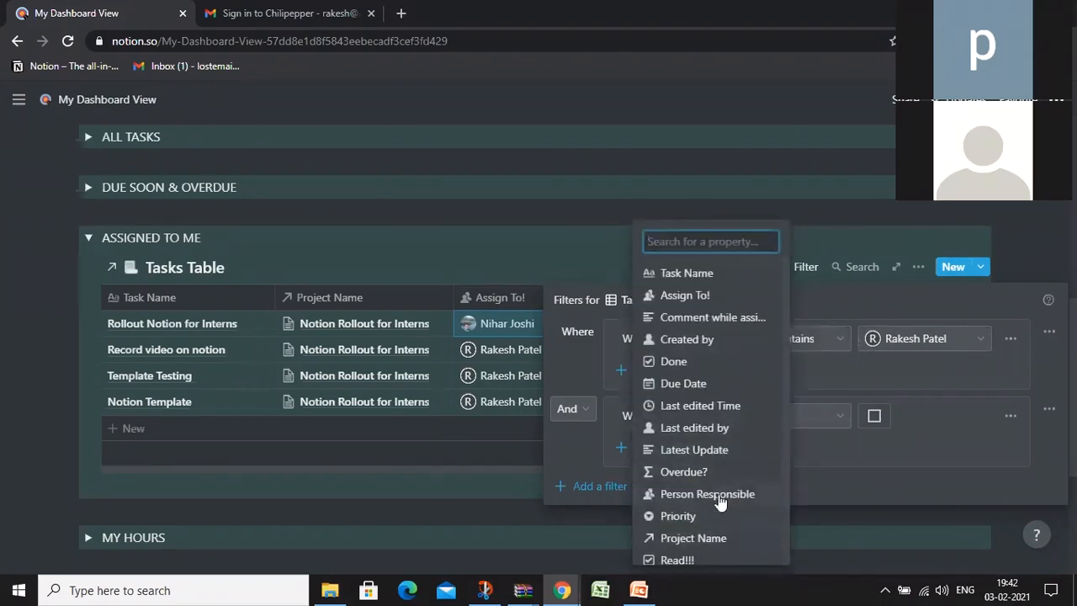
pyautogui.scroll(-2, 709, 356)
pyautogui.scroll(2, 710, 348)
pyautogui.click(698, 298)
pyautogui.click(1030, 226)
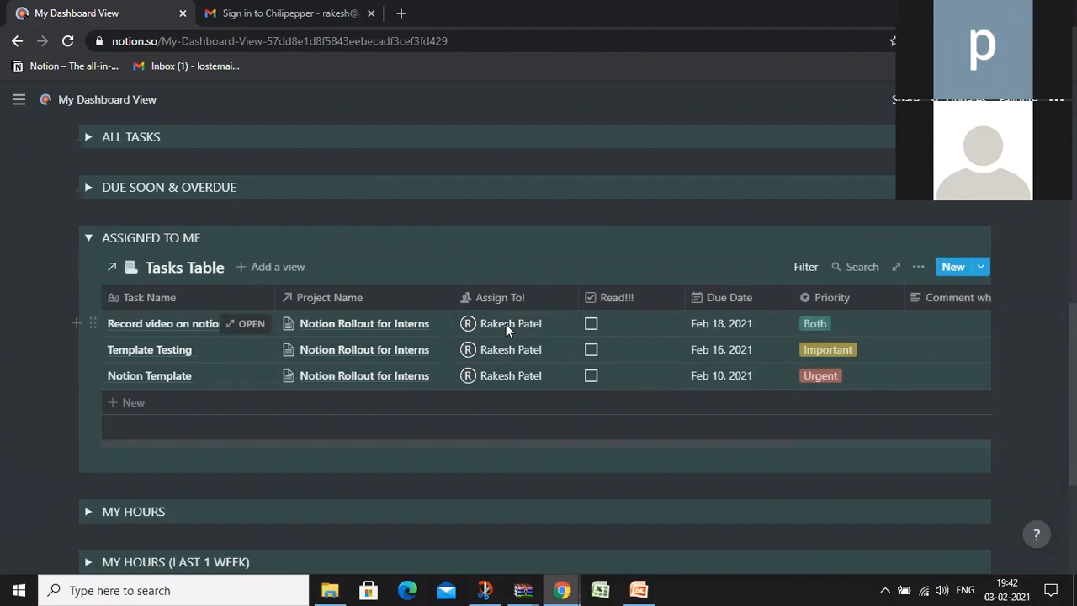
pyautogui.click(88, 239)
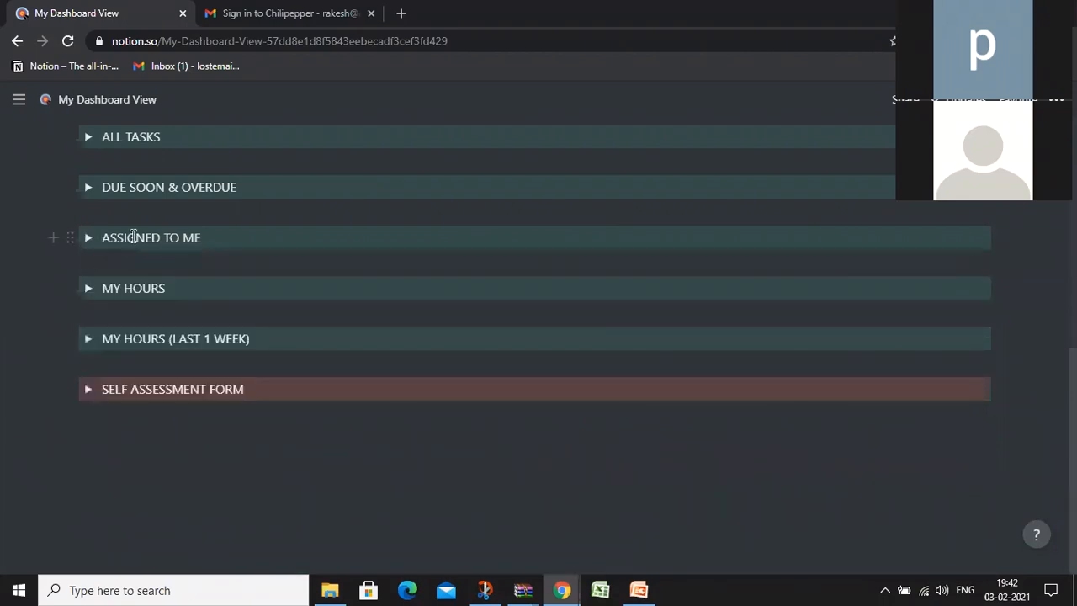
# Review the dashboard's to-do list and its collapsed sections from ALL TASKS down to SELF ASSESSMENT FORM
pyautogui.scroll(5, 197, 255)
pyautogui.scroll(1, 164, 418)
pyautogui.scroll(-2, 160, 397)
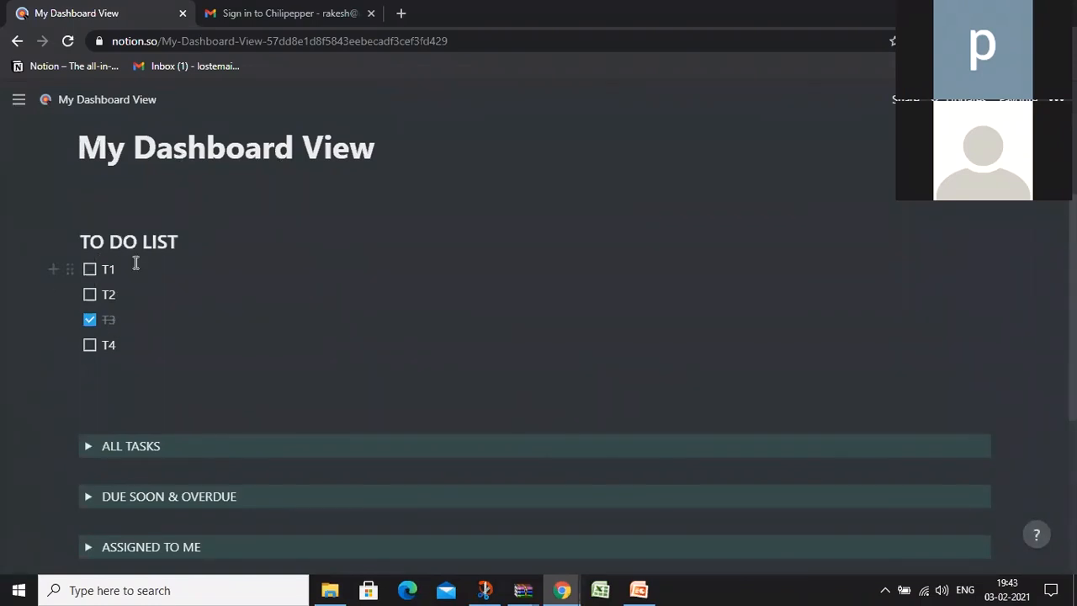
pyautogui.scroll(-1, 121, 471)
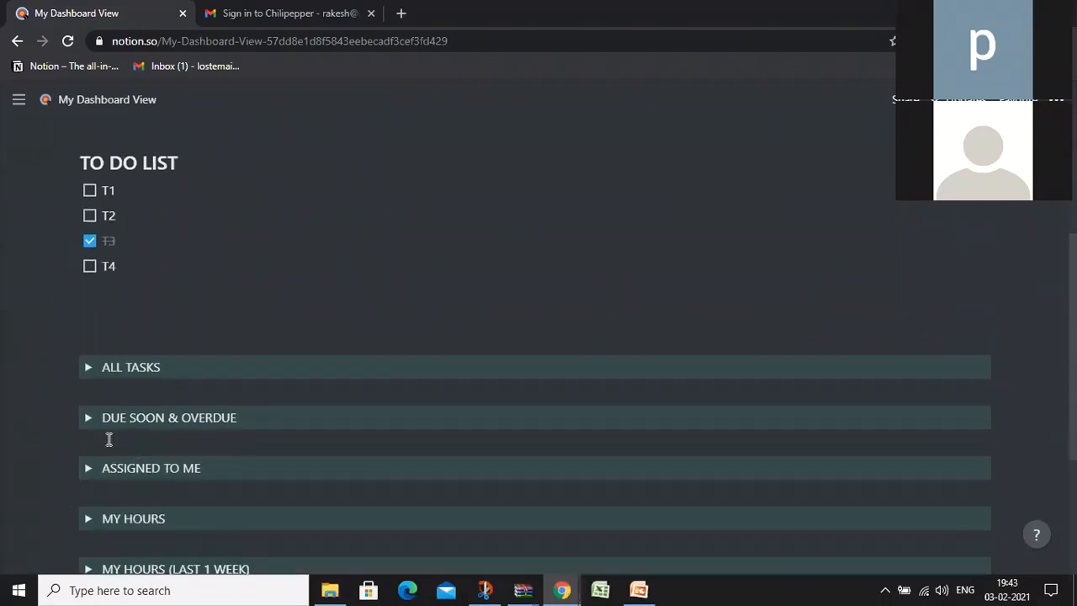
pyautogui.click(87, 368)
pyautogui.scroll(-1, 117, 358)
pyautogui.click(87, 289)
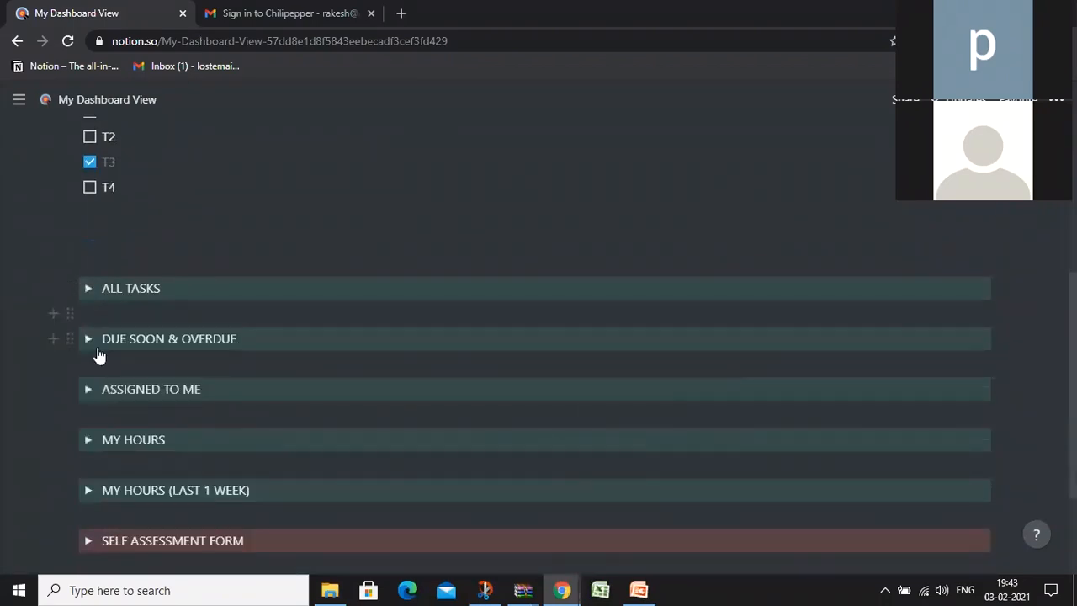
pyautogui.scroll(-1, 90, 355)
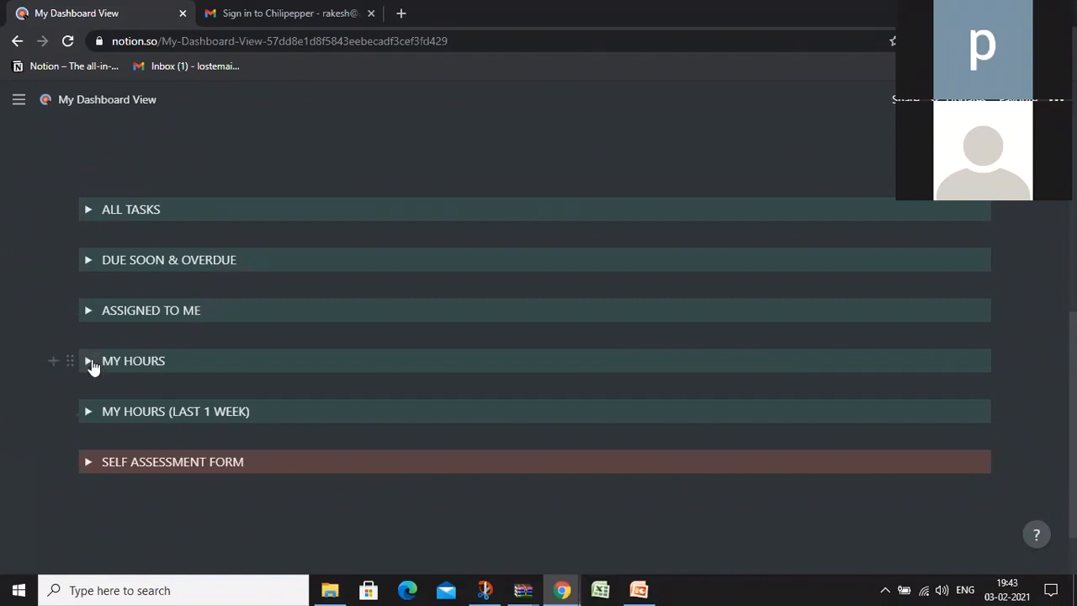
pyautogui.scroll(-1, 92, 363)
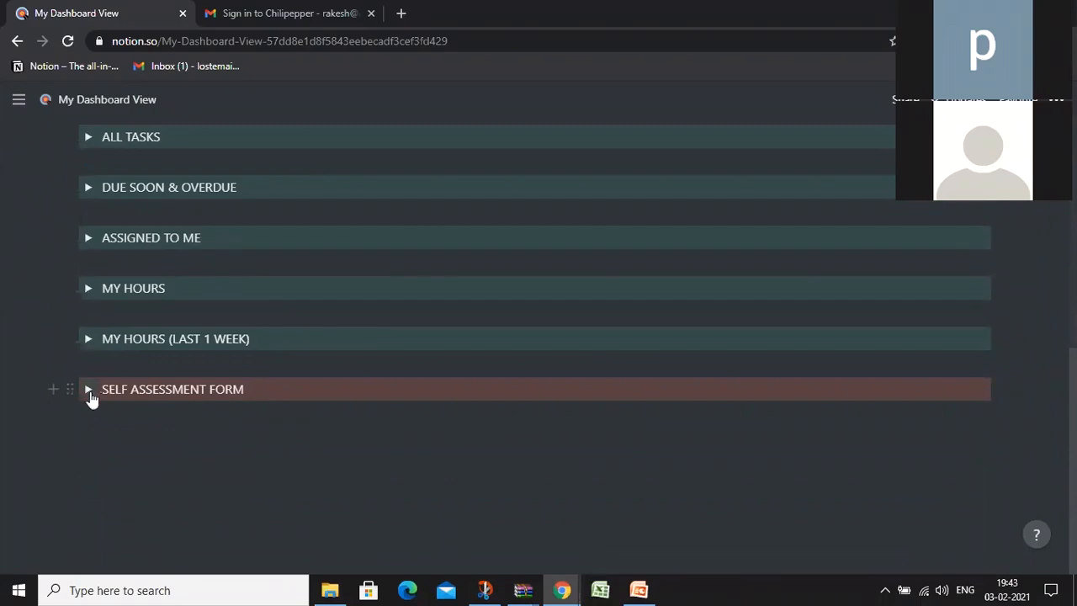
pyautogui.scroll(5, 92, 395)
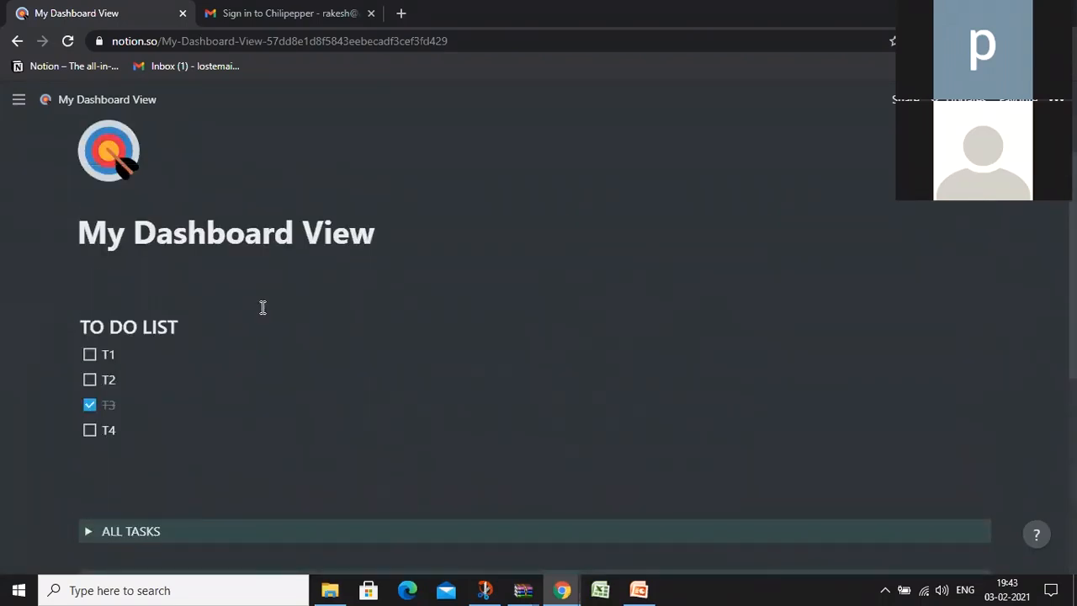
pyautogui.scroll(-2, 284, 358)
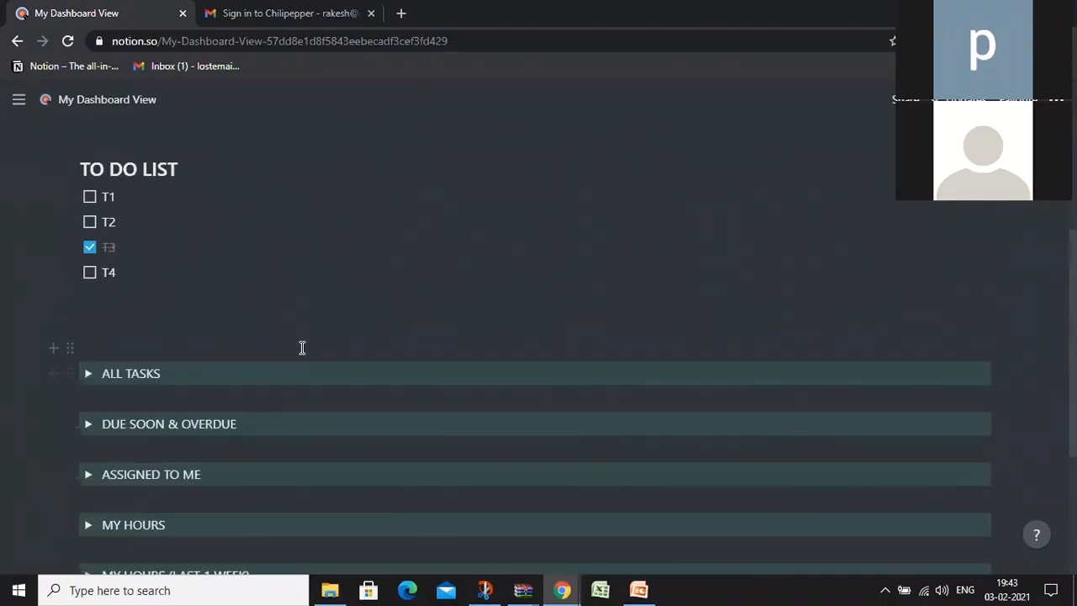
pyautogui.scroll(2, 302, 346)
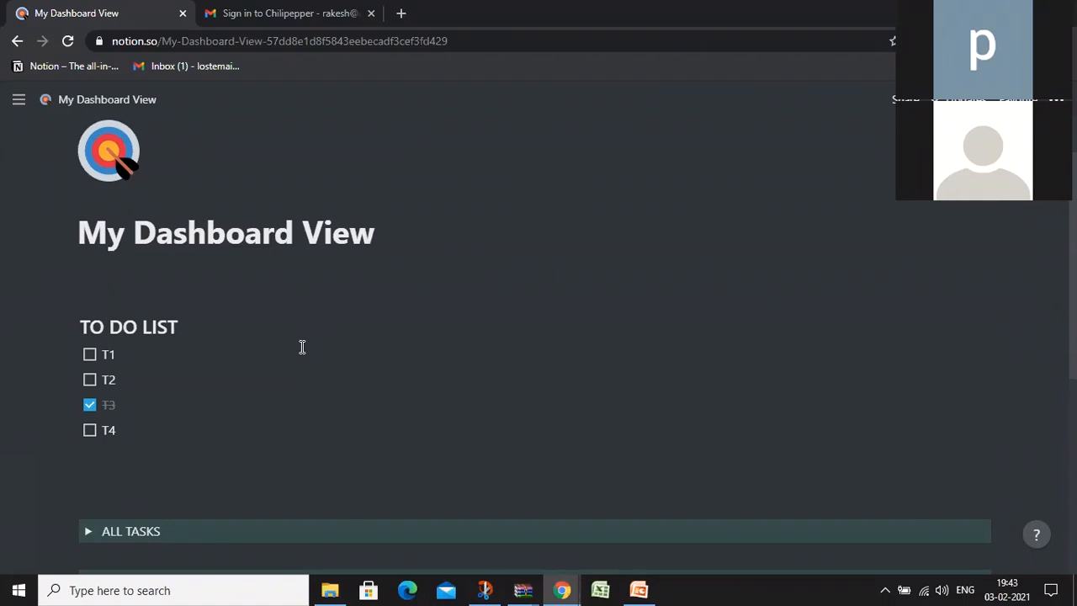
pyautogui.scroll(-3, 302, 347)
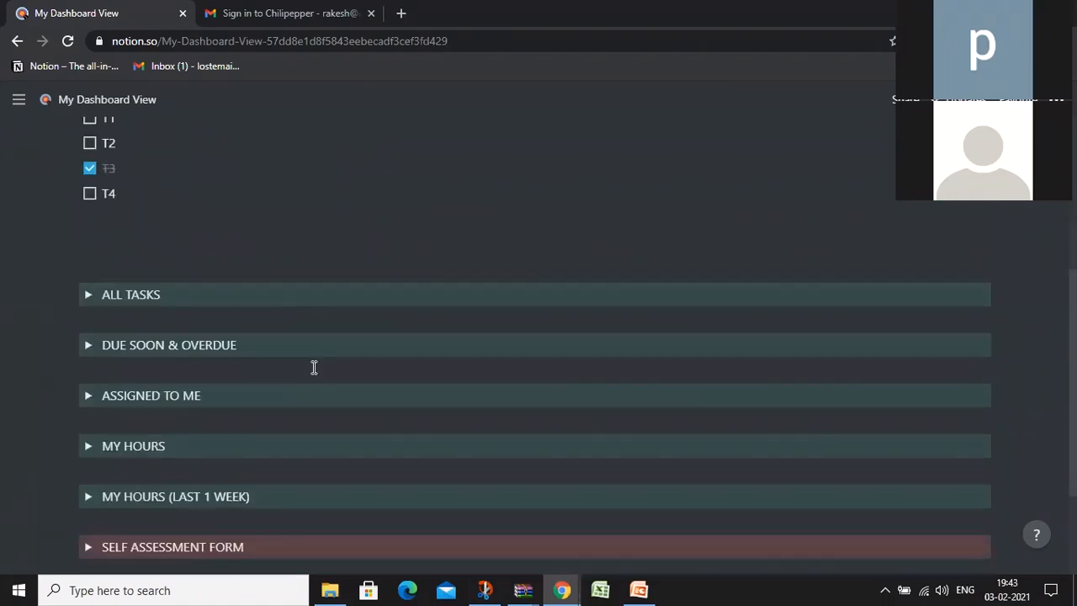
pyautogui.scroll(4, 522, 412)
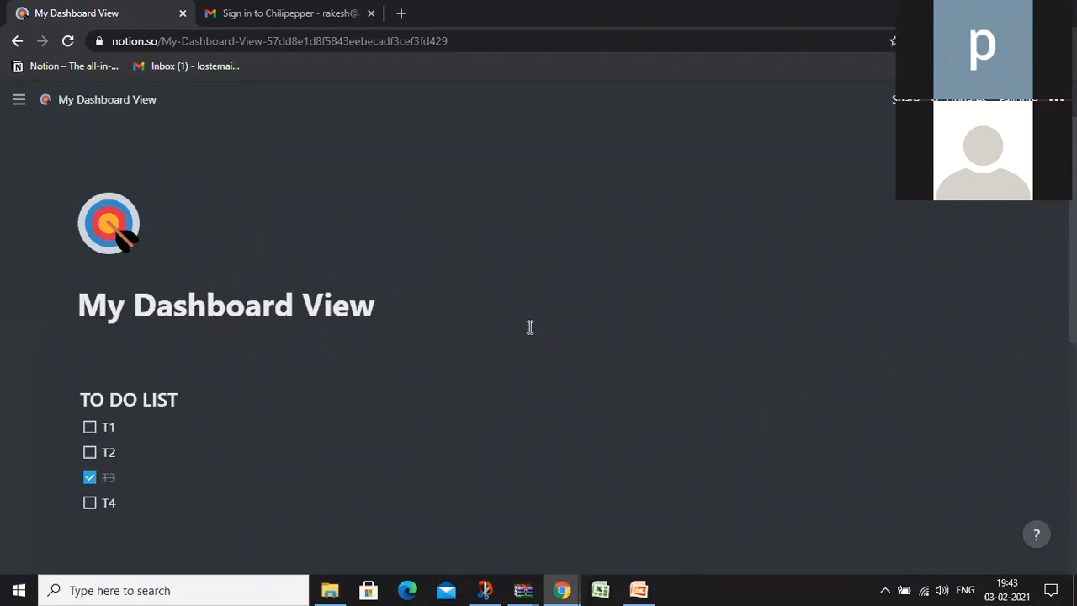
pyautogui.scroll(-2, 250, 286)
pyautogui.scroll(-4, 230, 317)
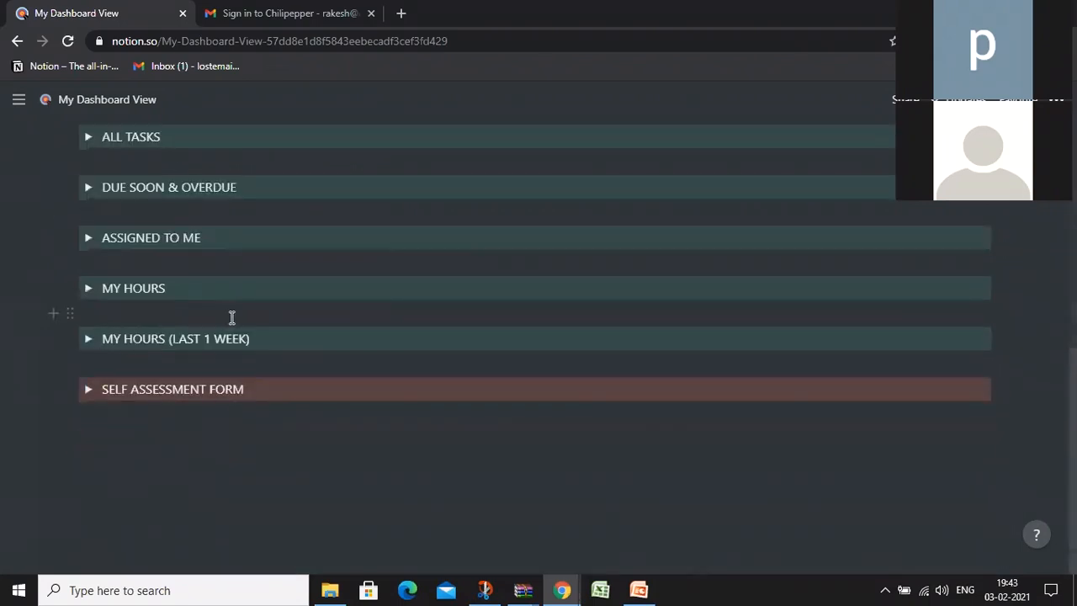
# Try adding several blank lines below the SELF ASSESSMENT FORM section and delete them
pyautogui.click(223, 459)
pyautogui.press('Return')
pyautogui.press('Return')
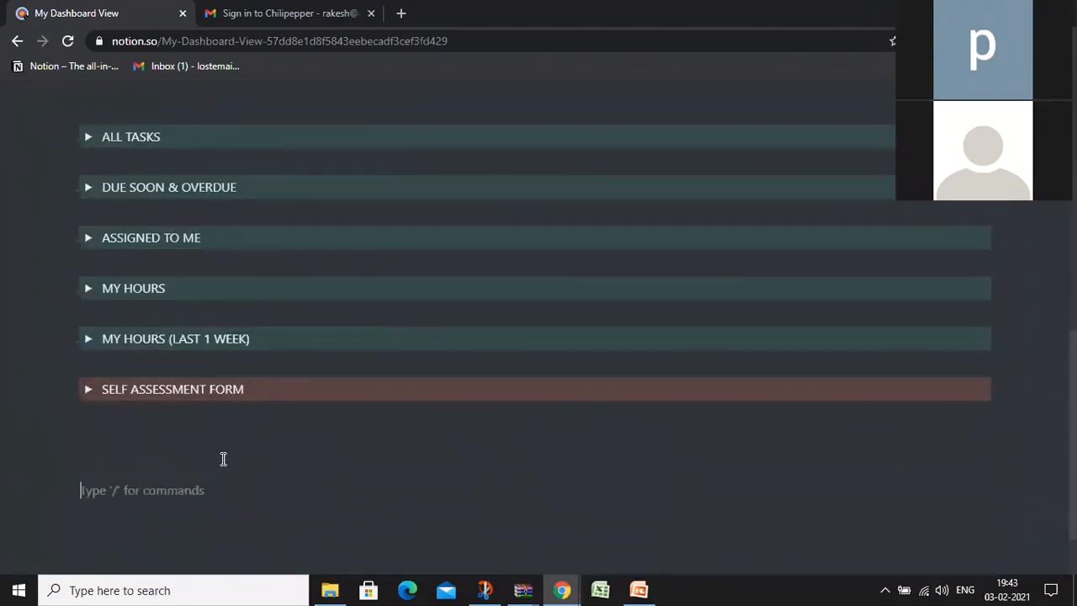
pyautogui.press('Return')
pyautogui.press('Return')
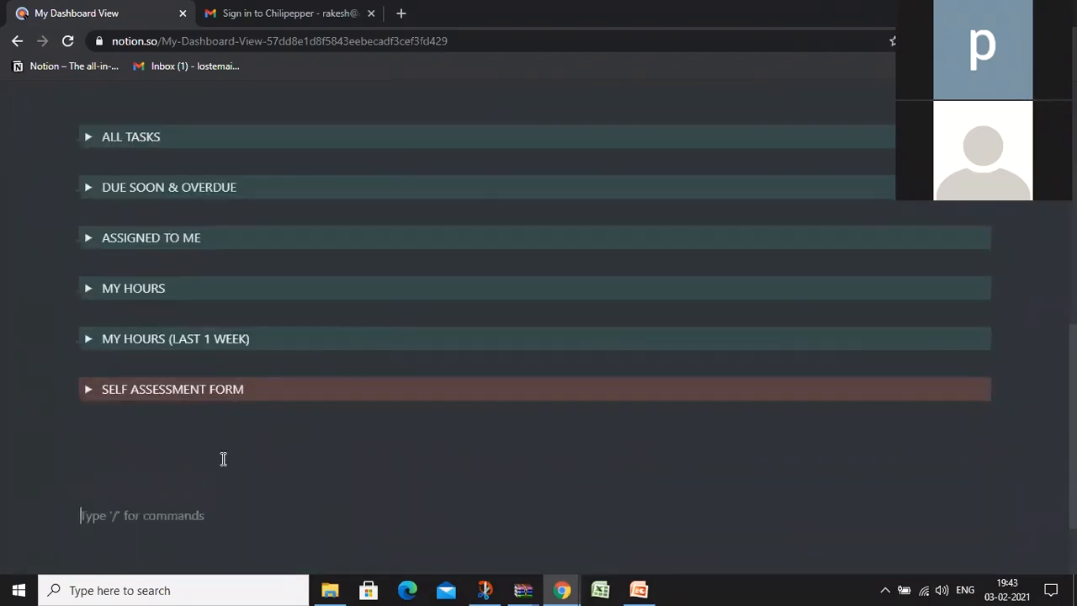
pyautogui.press('Return')
pyautogui.press('Return')
pyautogui.press('BackSpace')
pyautogui.press('BackSpace')
pyautogui.press('BackSpace')
pyautogui.press('BackSpace')
pyautogui.press('BackSpace')
pyautogui.press('BackSpace')
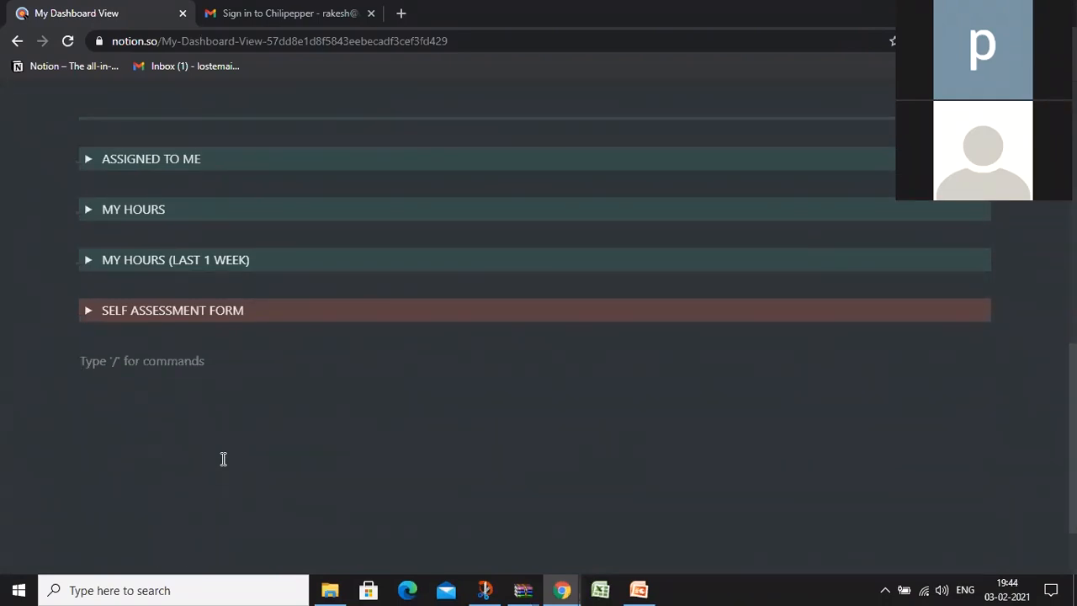
# Look over the whole dashboard layout again, from the empty area at its end back to the to-do list
pyautogui.scroll(4, 222, 456)
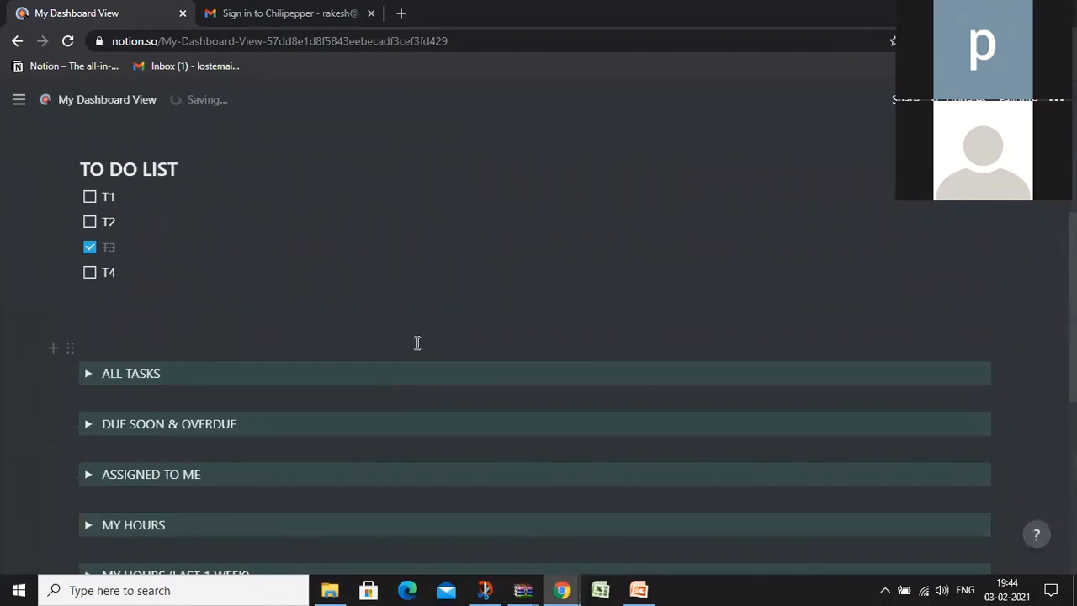
pyautogui.scroll(1, 395, 348)
pyautogui.scroll(-6, 334, 335)
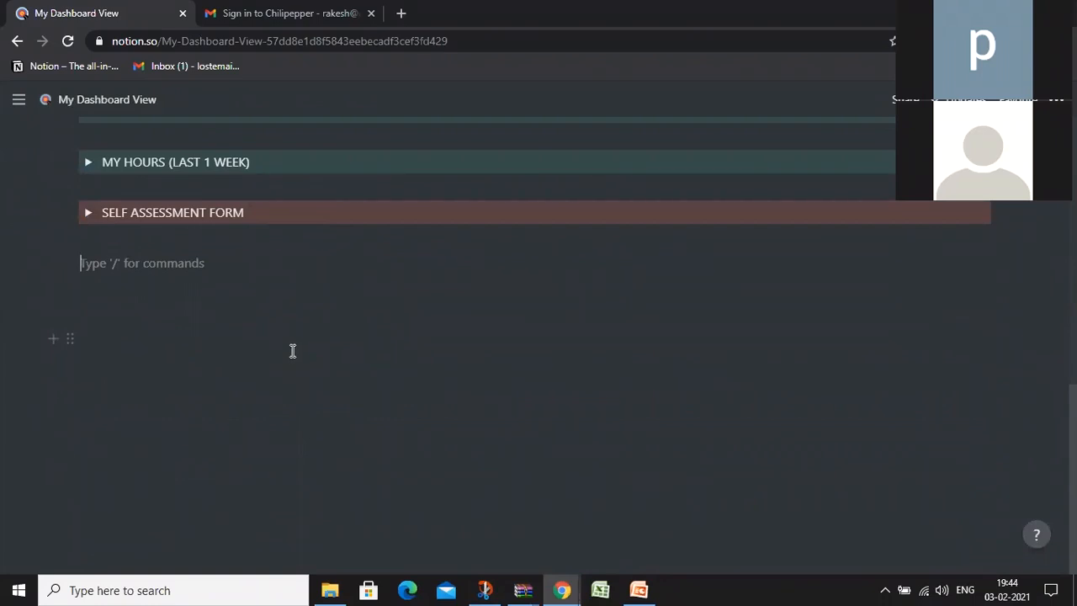
pyautogui.scroll(2, 291, 353)
pyautogui.scroll(6, 285, 354)
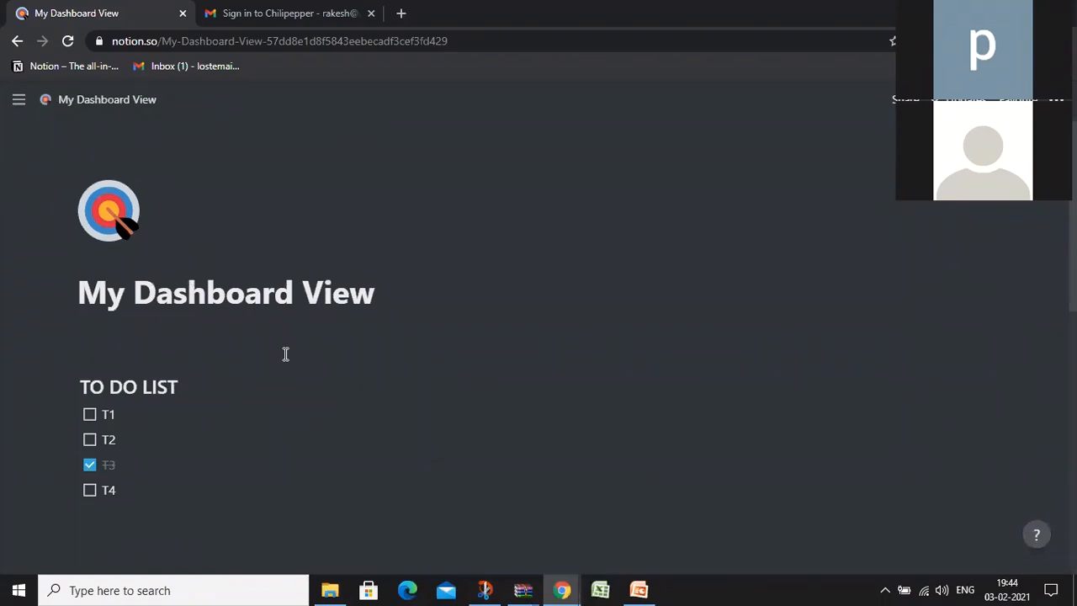
pyautogui.scroll(-1, 285, 354)
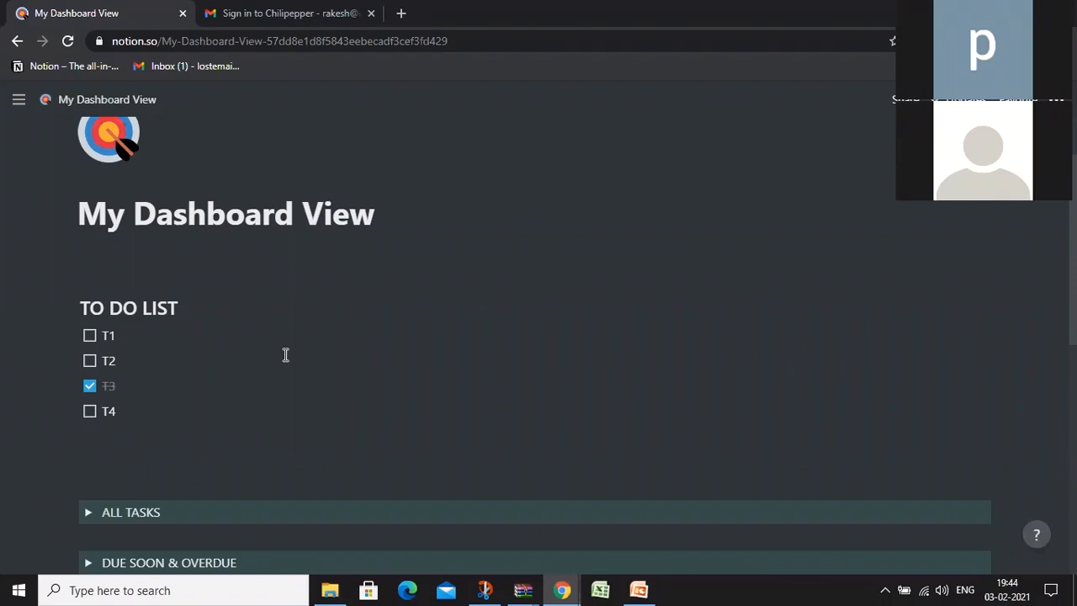
pyautogui.scroll(-1, 286, 355)
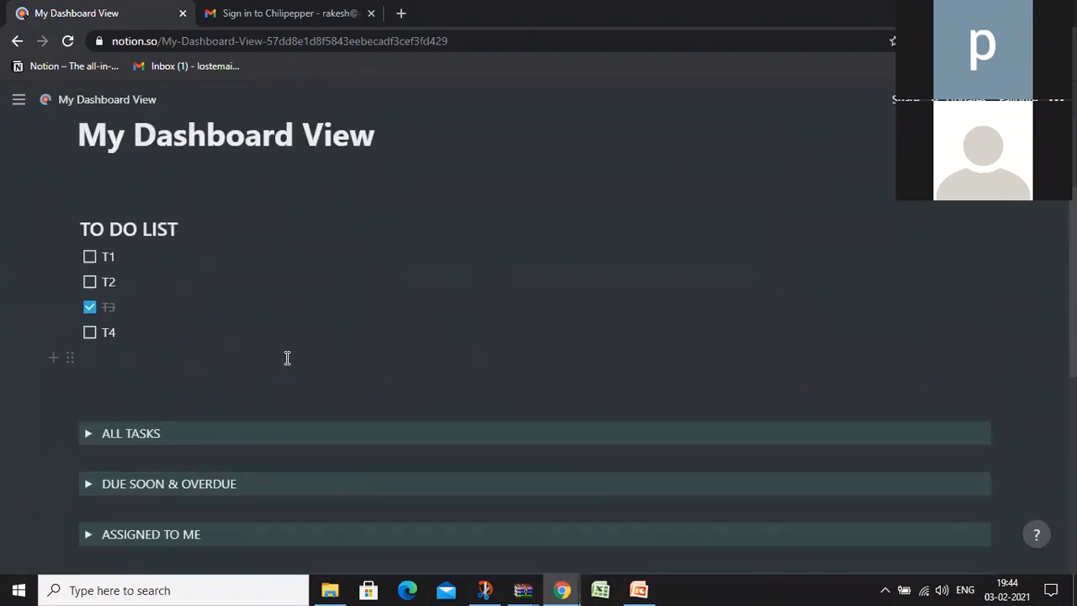
# Visit the workspace's Project Table, Tasks Table and Time log pages to compare the full databases with the dashboard
pyautogui.moveTo(5, 278)
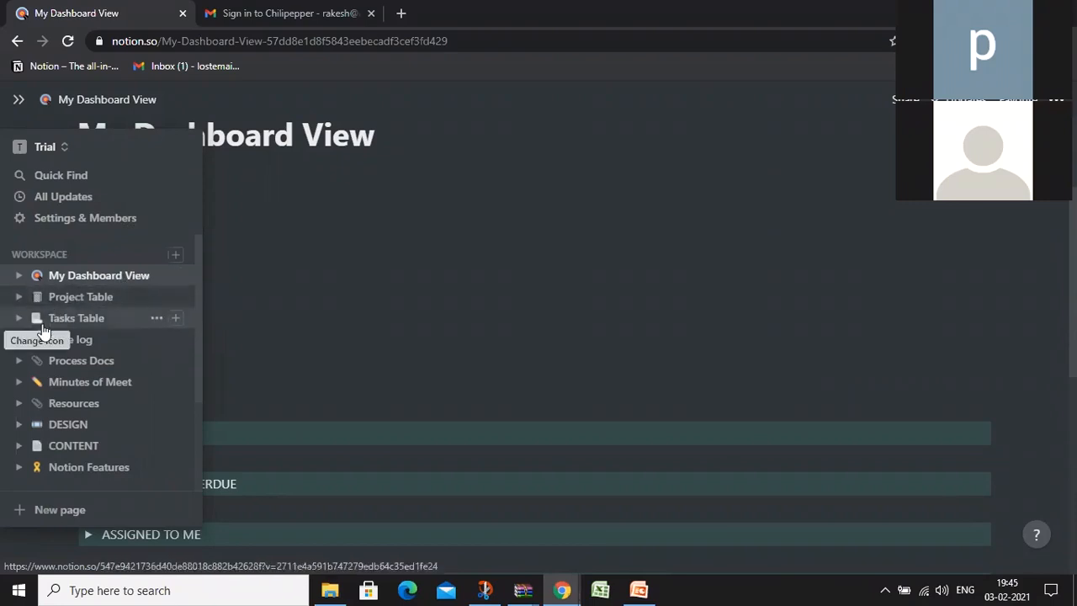
pyautogui.click(74, 300)
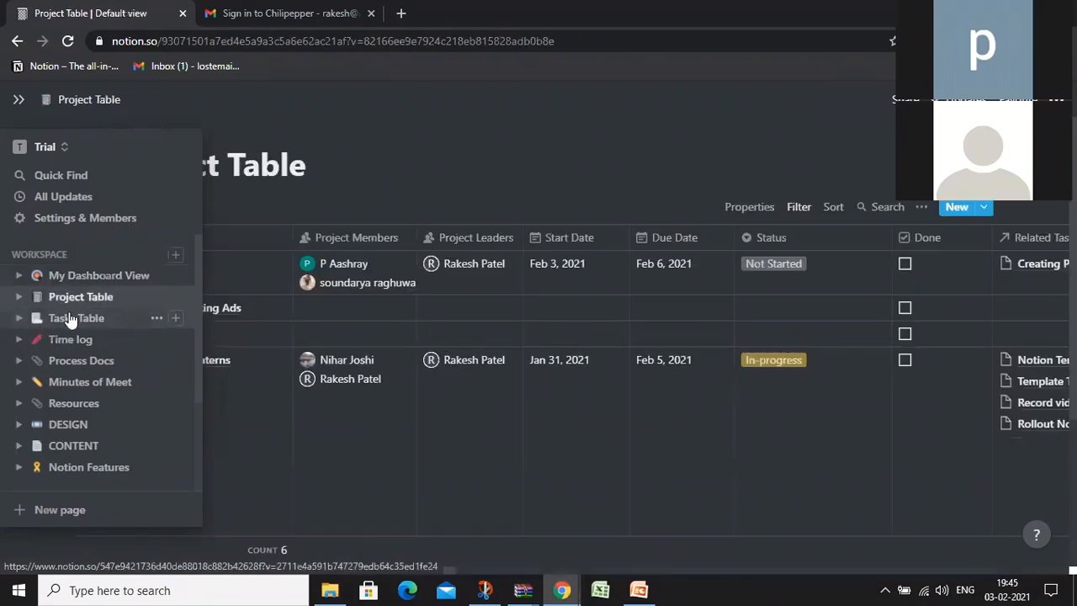
pyautogui.click(72, 319)
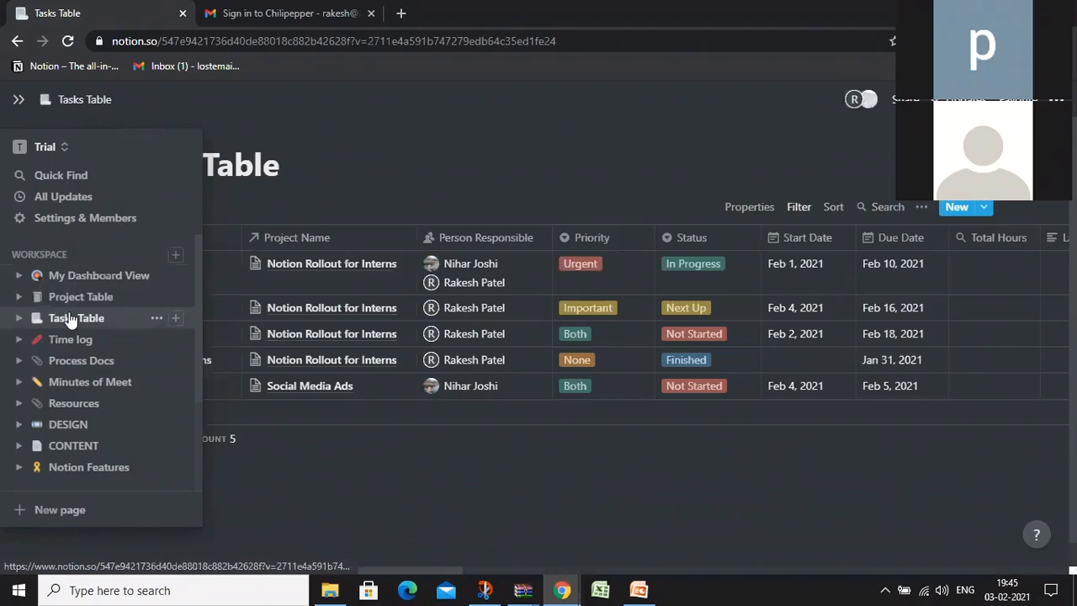
pyautogui.click(76, 297)
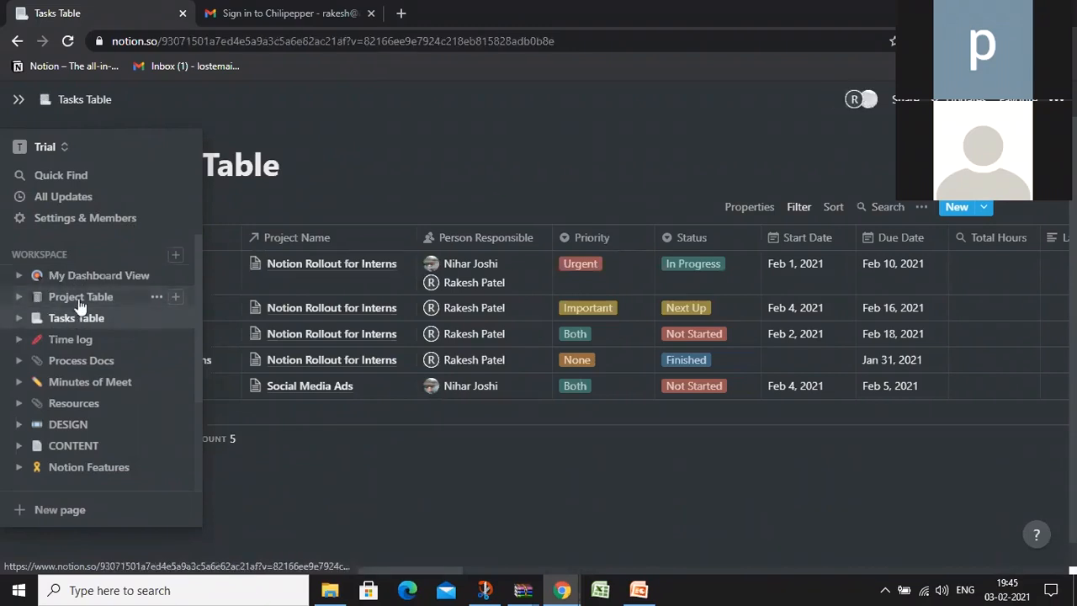
pyautogui.click(84, 328)
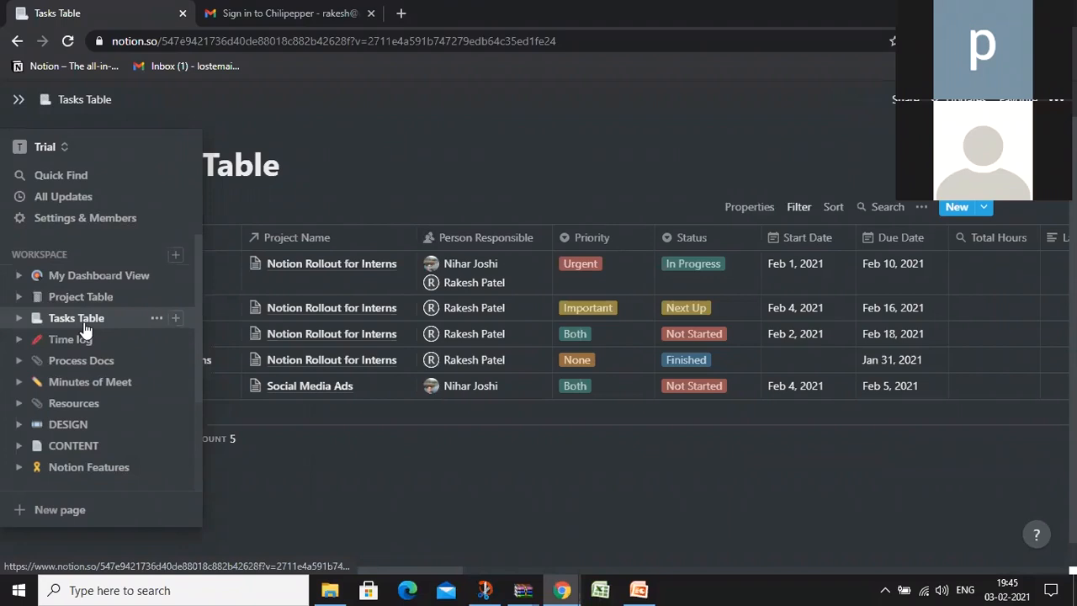
pyautogui.click(84, 339)
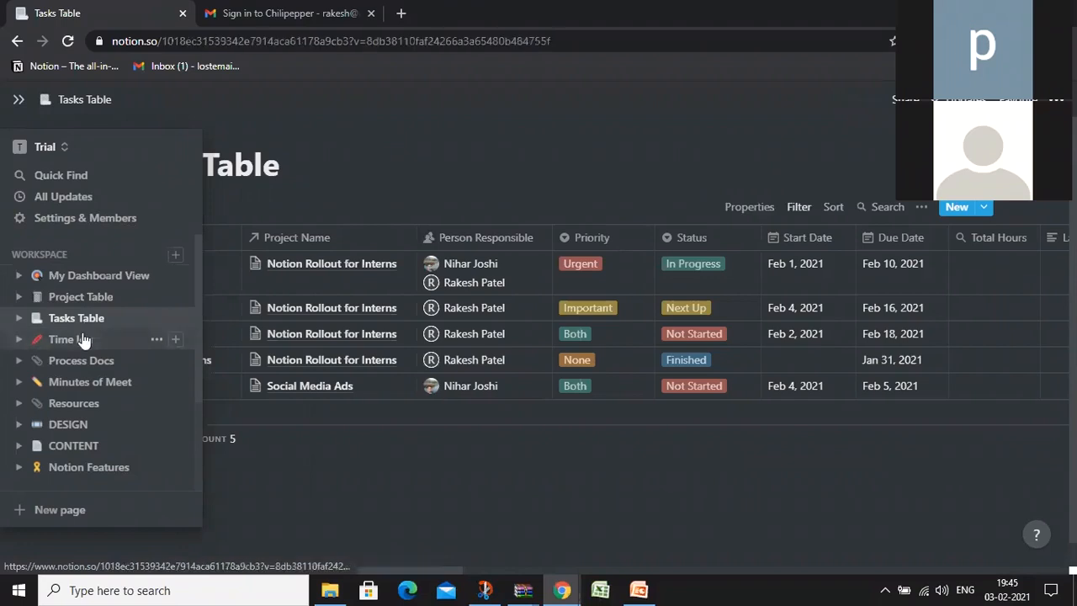
# Return to My Dashboard View and open the system calendar for February 2021
pyautogui.click(91, 282)
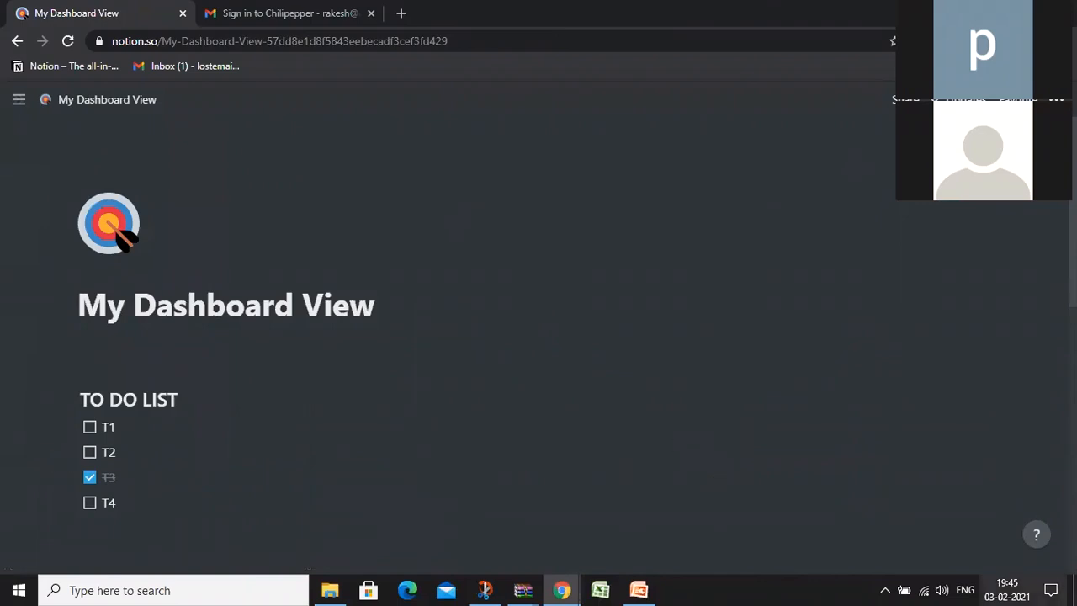
pyautogui.click(1007, 589)
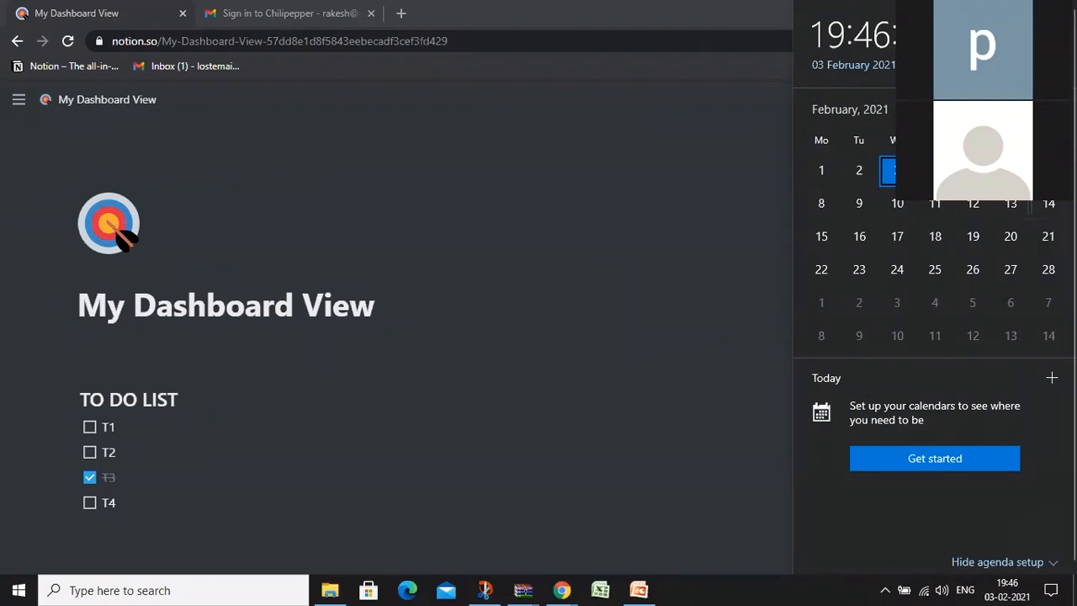
# Dismiss the system calendar, look over the dashboard, and view the February 2021 calendar once more before returning to the page
pyautogui.click(442, 250)
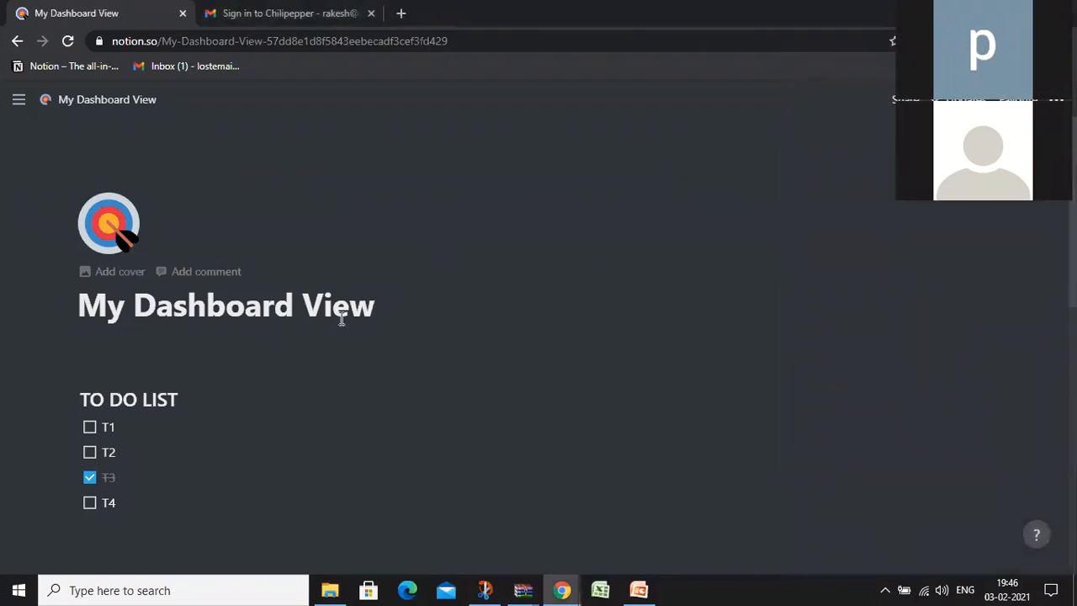
pyautogui.scroll(-3, 252, 336)
pyautogui.scroll(3, 277, 330)
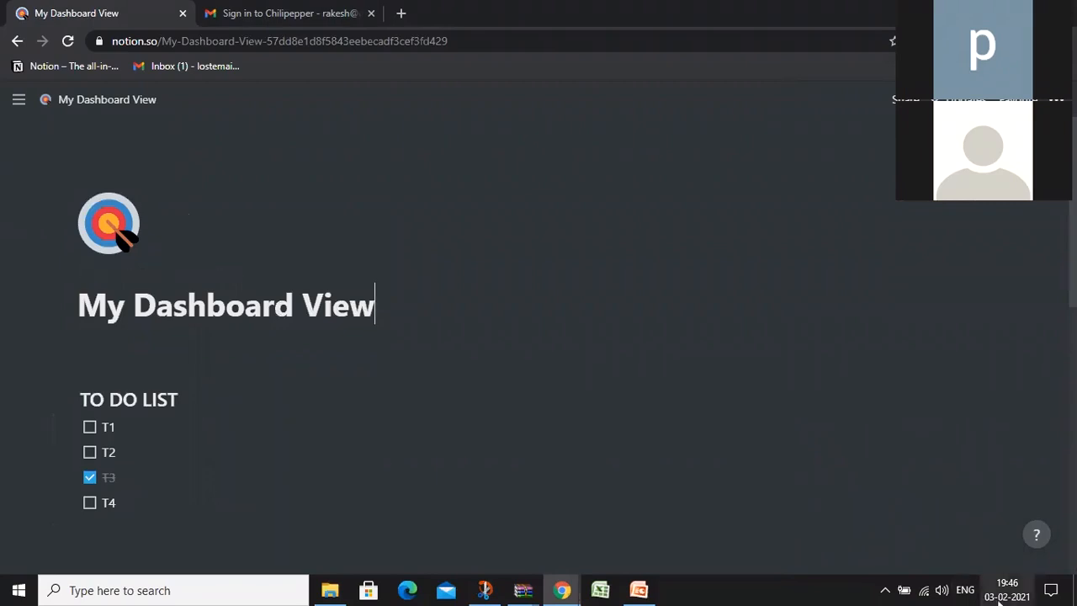
pyautogui.click(1013, 589)
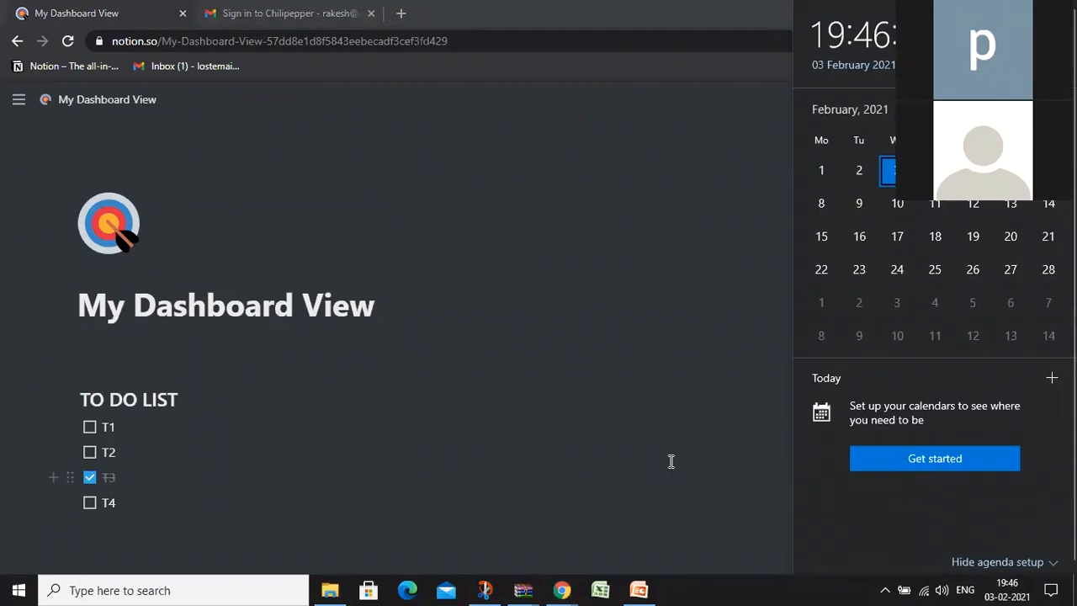
pyautogui.click(221, 349)
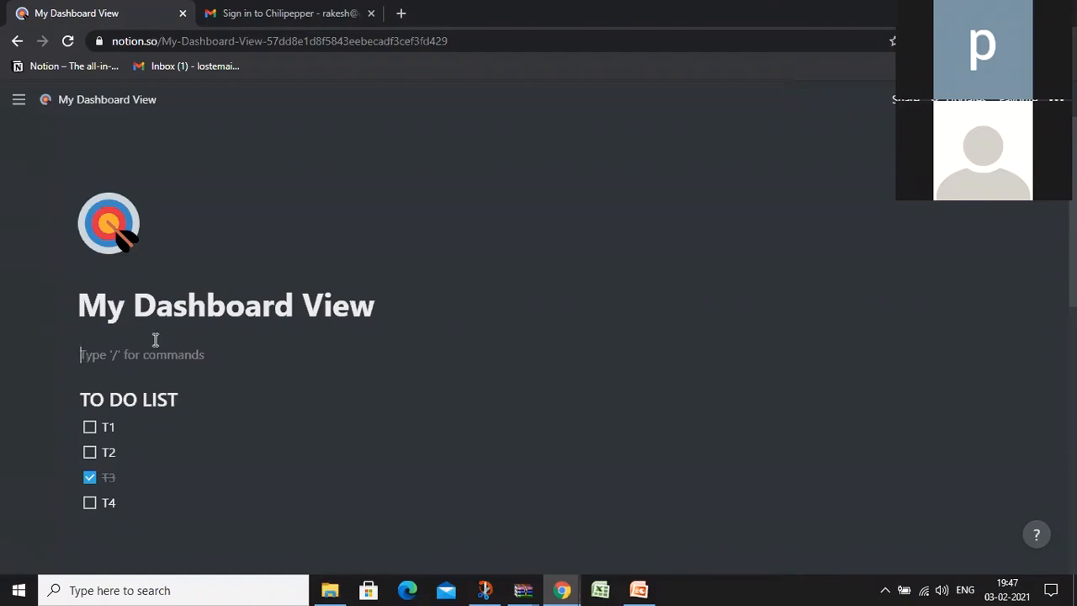
# Create a new page in the workspace and open the template gallery for it
pyautogui.moveTo(4, 370)
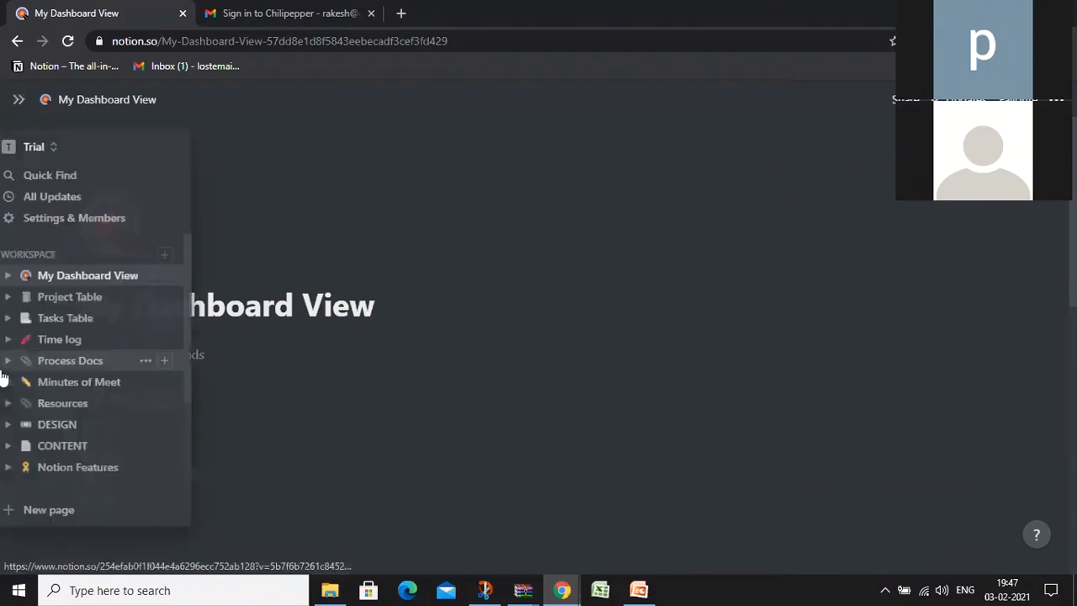
pyautogui.click(172, 259)
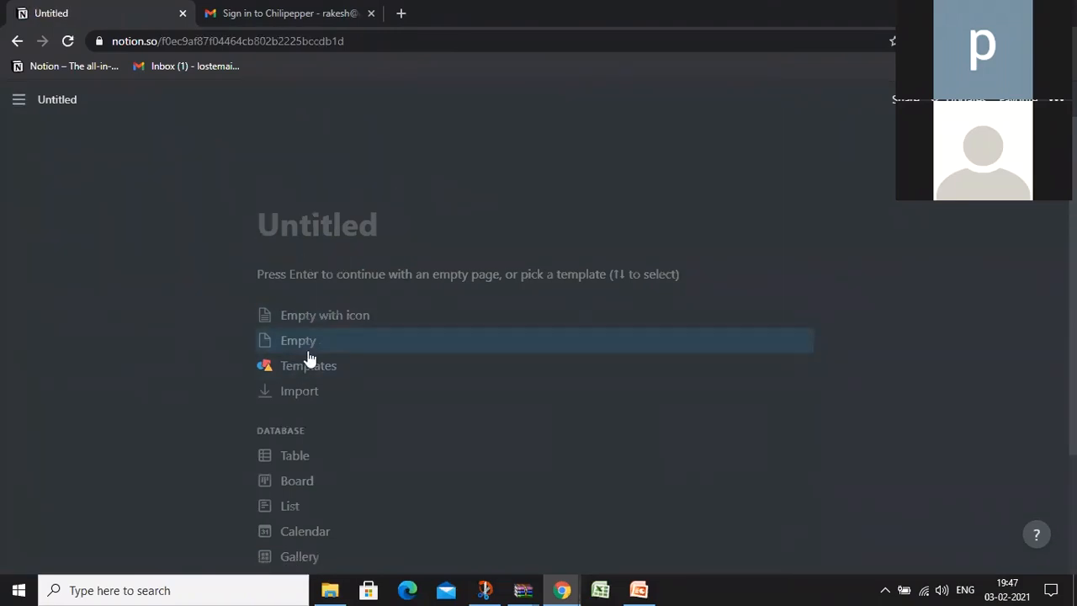
pyautogui.click(319, 284)
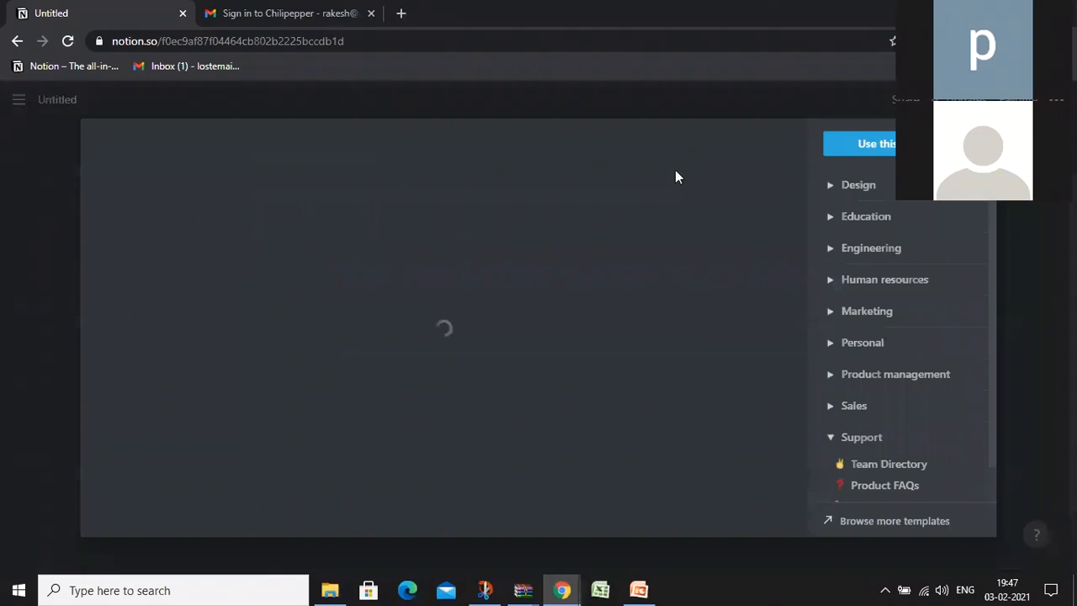
# Browse the templates offered in the Design and Education categories and collapse both lists
pyautogui.moveTo(993, 222); pyautogui.dragTo(993, 243)
pyautogui.scroll(1, 993, 249)
pyautogui.click(833, 186)
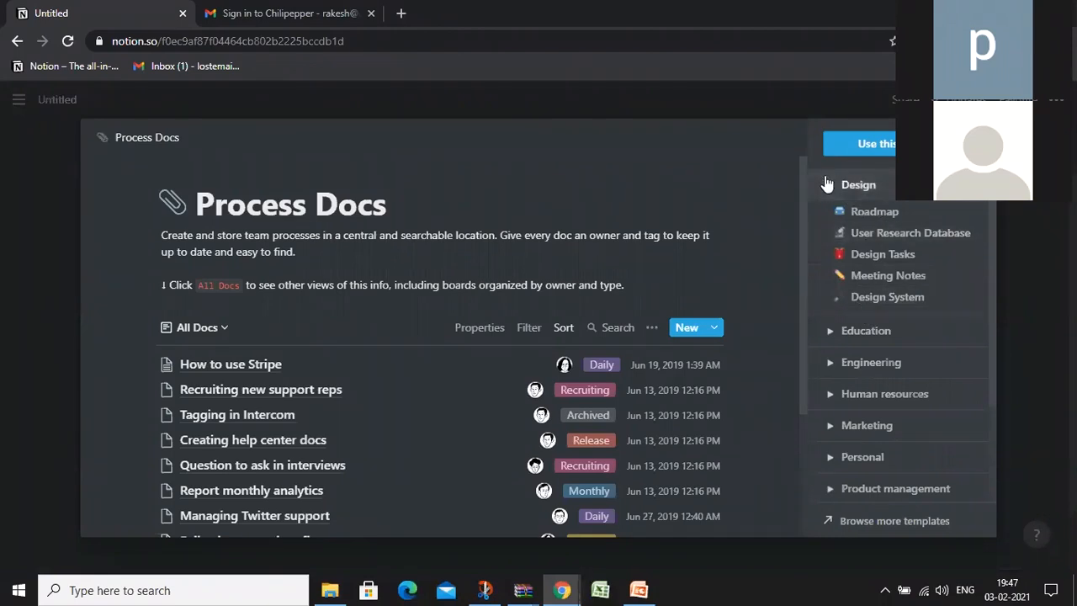
pyautogui.click(828, 184)
pyautogui.click(832, 217)
pyautogui.scroll(-1, 871, 340)
pyautogui.scroll(-1, 871, 341)
pyautogui.scroll(2, 967, 296)
pyautogui.moveTo(988, 250)
pyautogui.mouseDown()
pyautogui.moveTo(980, 283)
pyautogui.moveTo(994, 244)
pyautogui.mouseUp()
pyautogui.click(828, 217)
# Browse the Sales, Product management and Personal template categories one after another, collapsing each one
pyautogui.scroll(-1, 867, 269)
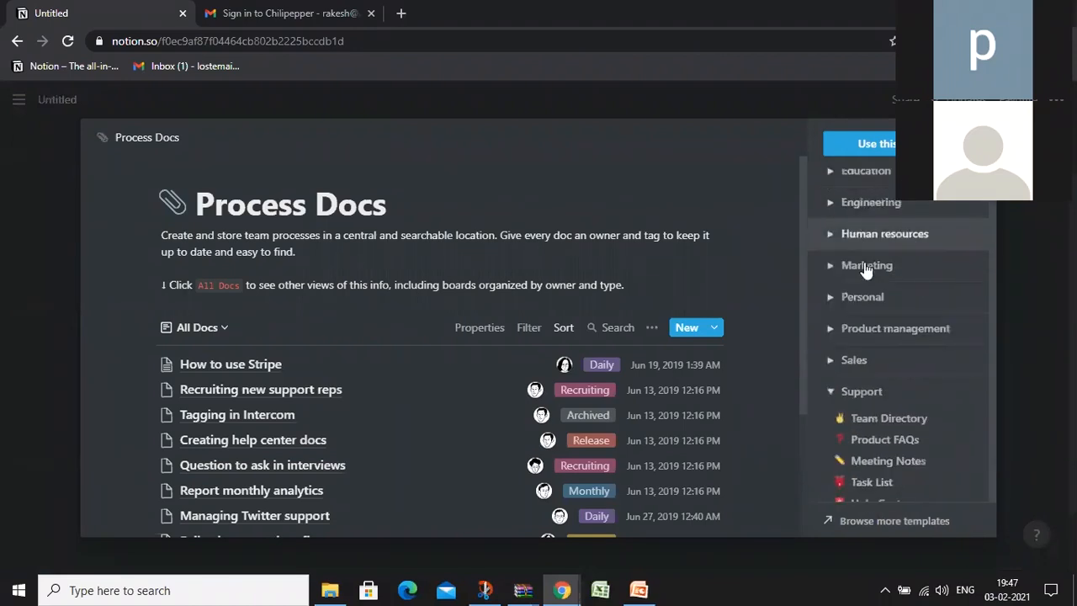
pyautogui.scroll(-1, 867, 269)
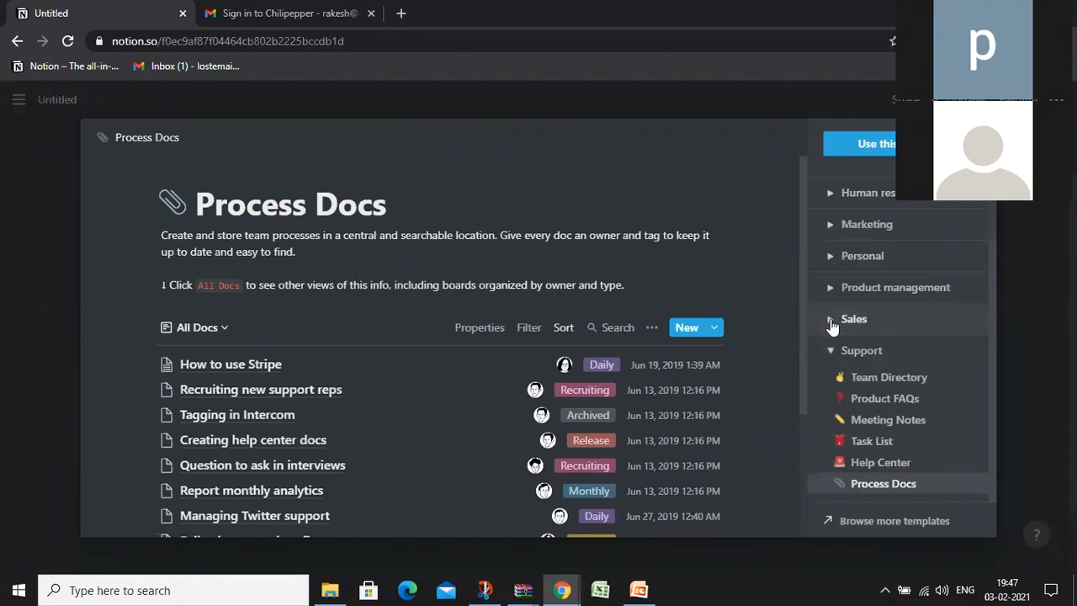
pyautogui.click(832, 321)
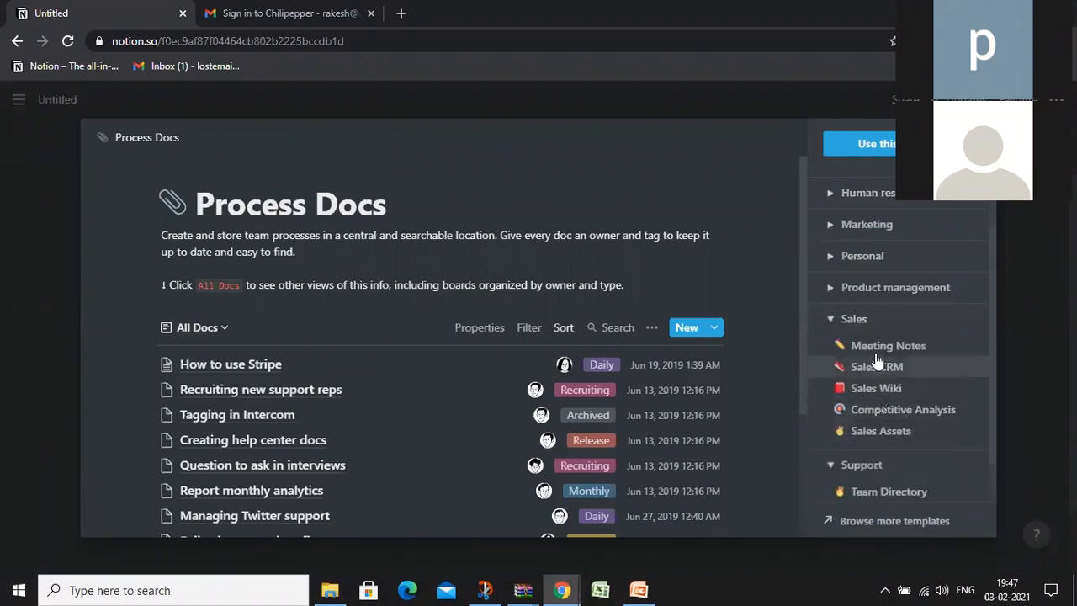
pyautogui.click(831, 319)
pyautogui.click(831, 287)
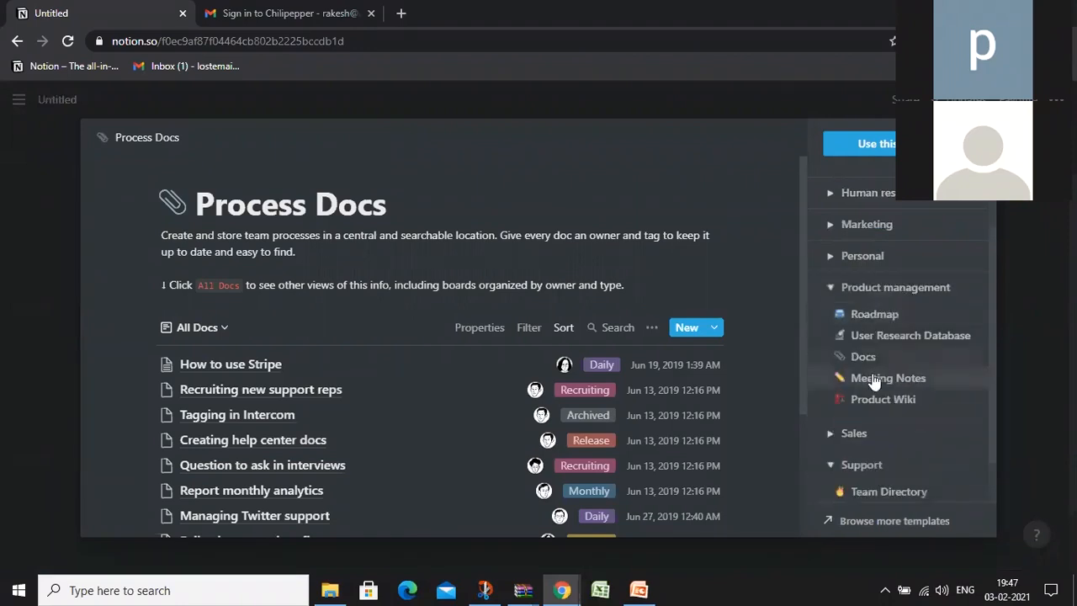
pyautogui.click(897, 287)
pyautogui.click(896, 253)
pyautogui.scroll(-4, 883, 395)
pyautogui.scroll(4, 854, 345)
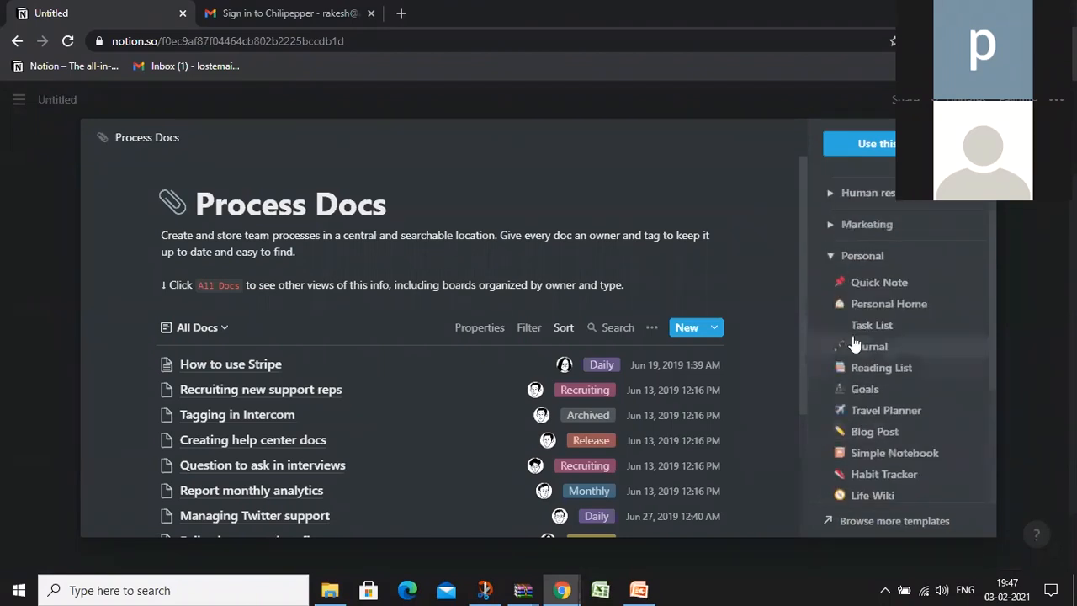
pyautogui.click(837, 256)
pyautogui.scroll(2, 867, 277)
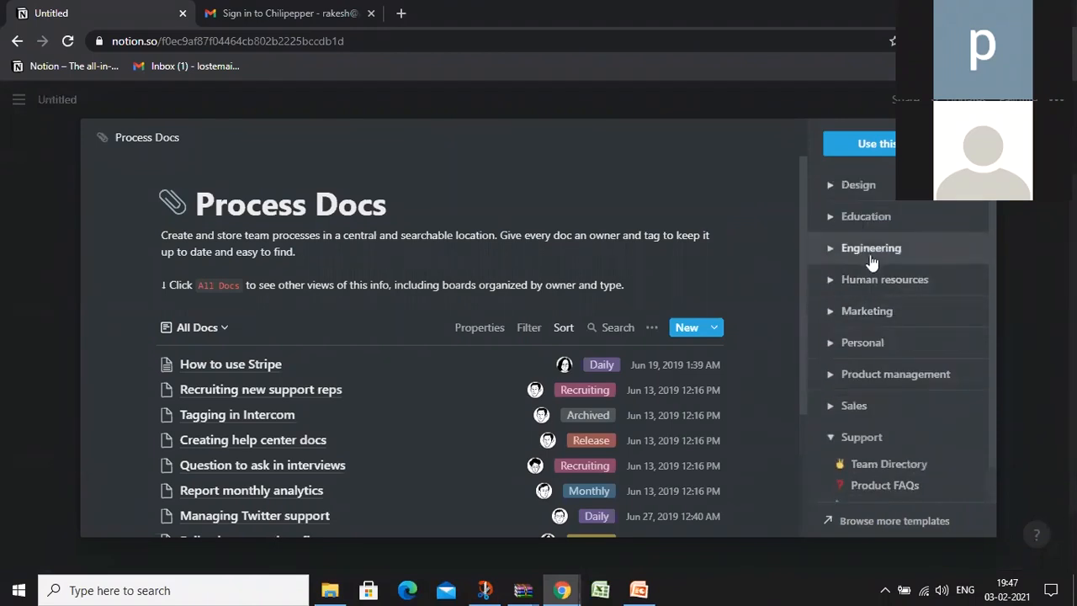
# Review the Education templates again, then collapse the Education and Support categories
pyautogui.click(832, 217)
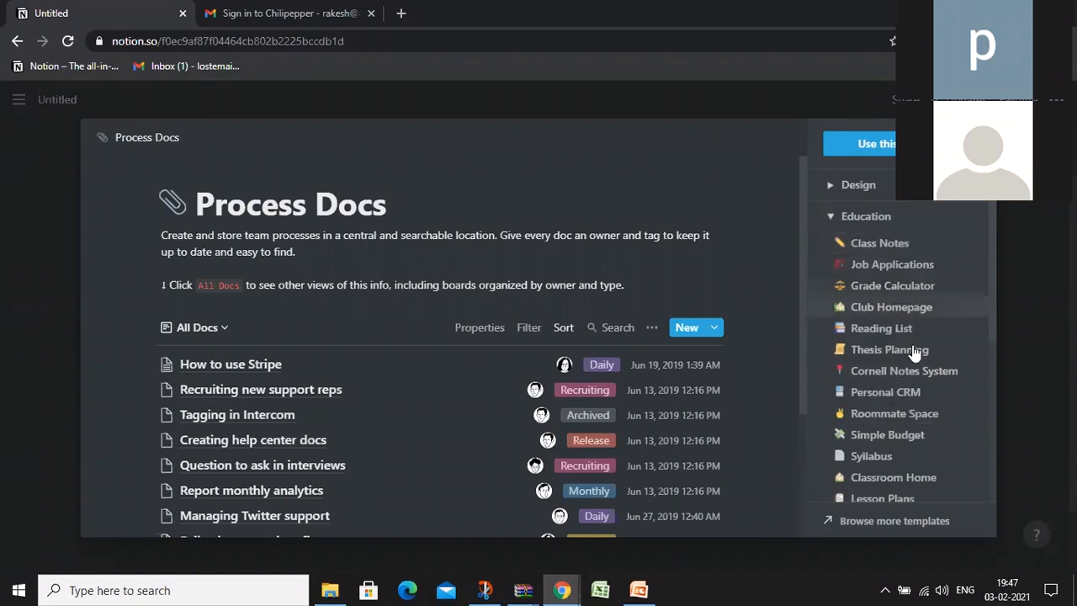
pyautogui.scroll(-1, 913, 366)
pyautogui.scroll(2, 914, 421)
pyautogui.click(850, 216)
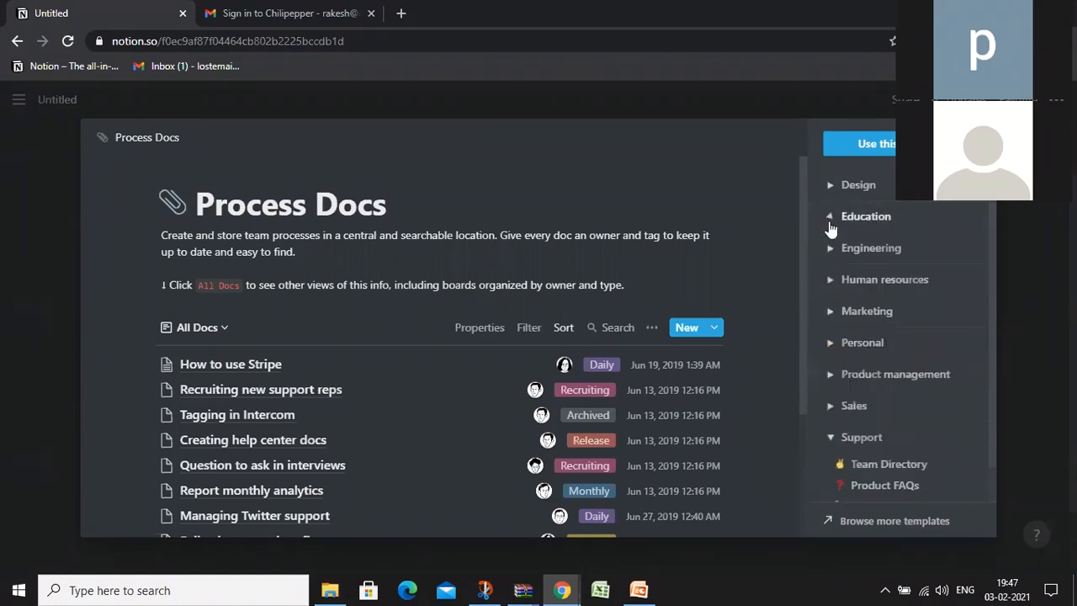
pyautogui.scroll(-1, 856, 404)
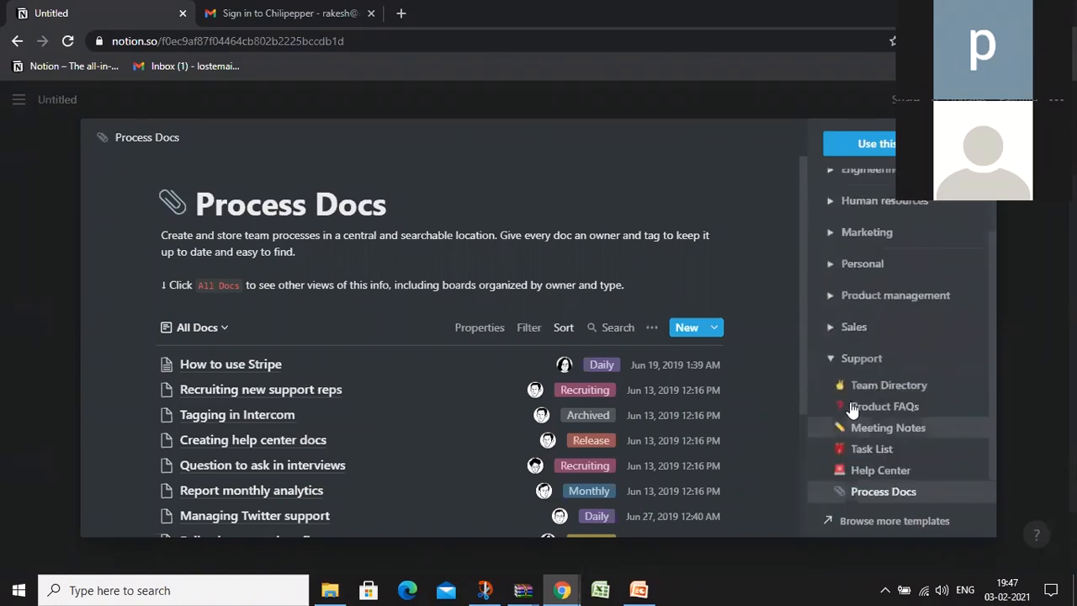
pyautogui.click(830, 362)
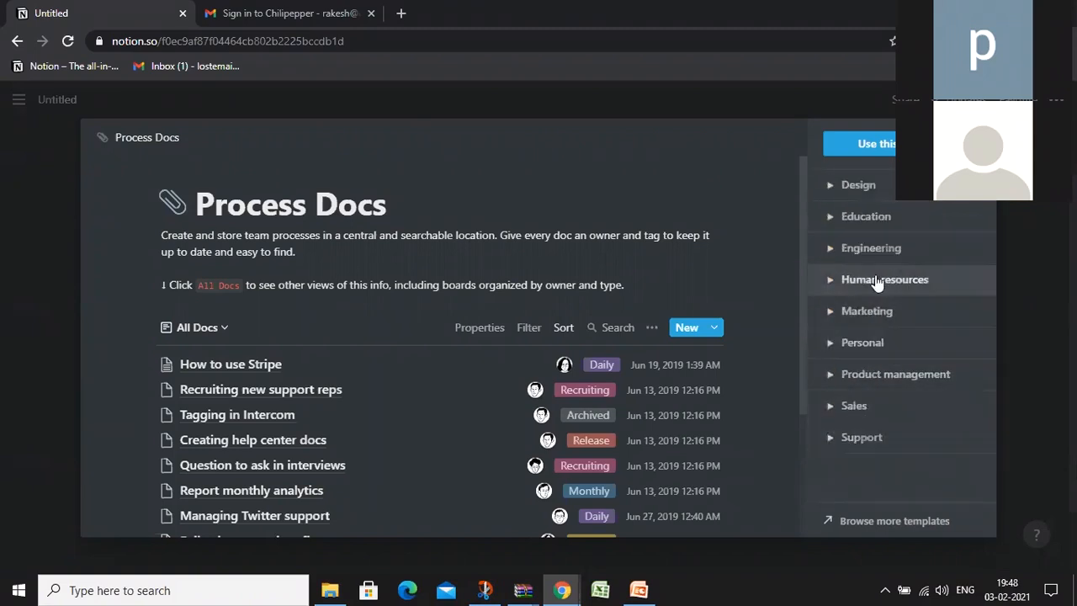
# Read through the Personal templates from Quick Note to Weekly Agenda and collapse the category
pyautogui.click(835, 344)
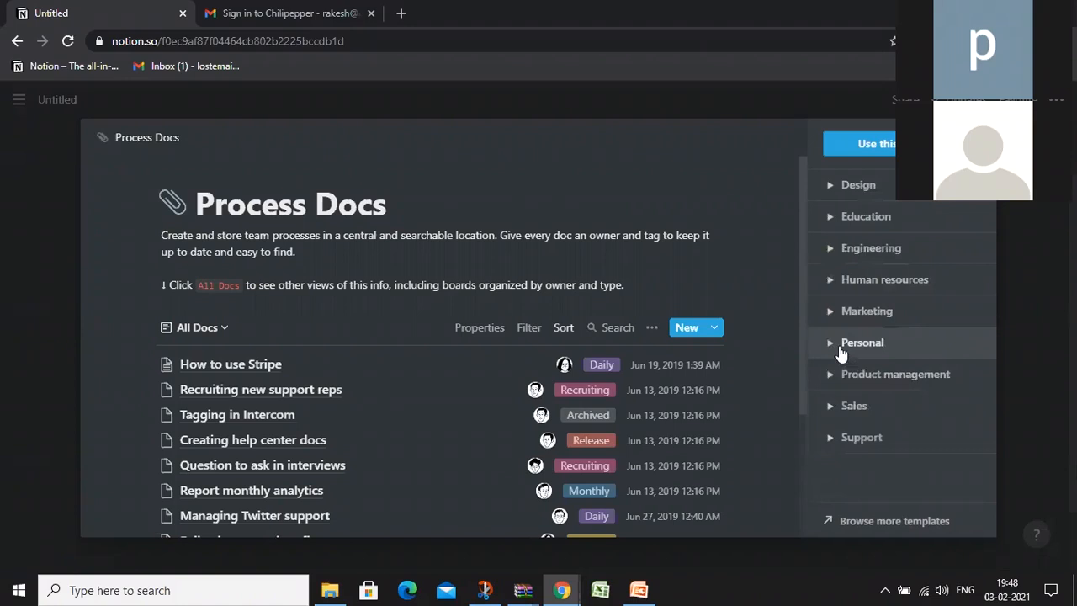
pyautogui.scroll(-4, 883, 370)
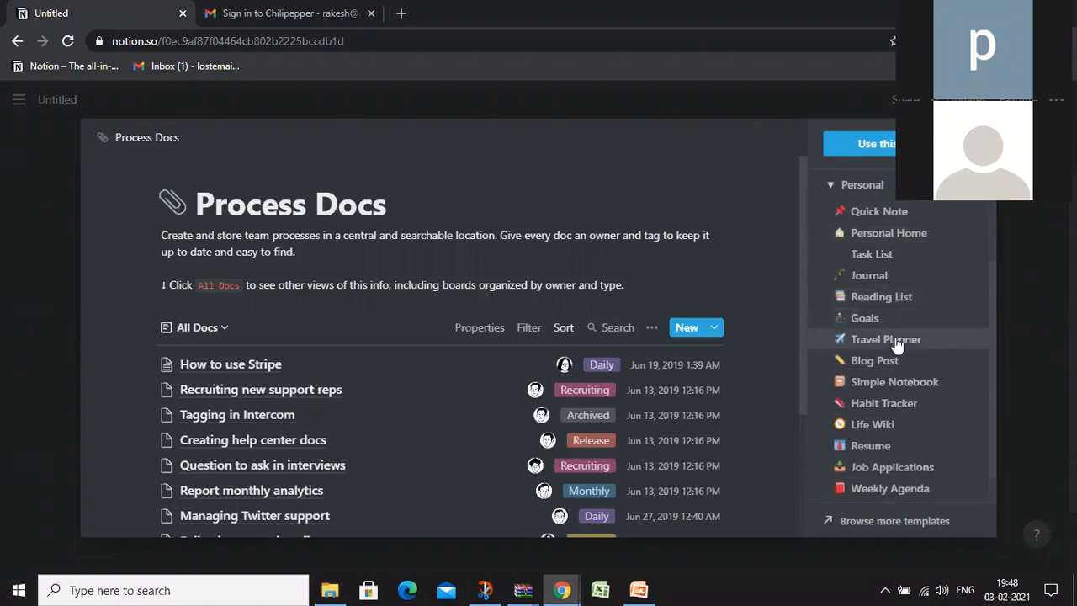
pyautogui.scroll(-2, 926, 353)
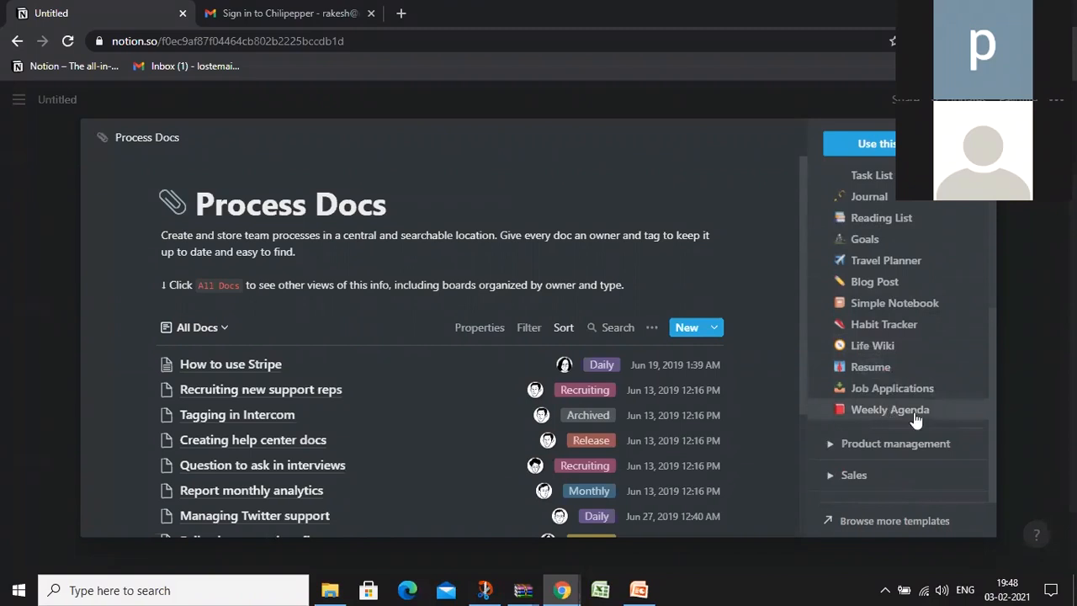
pyautogui.scroll(5, 875, 417)
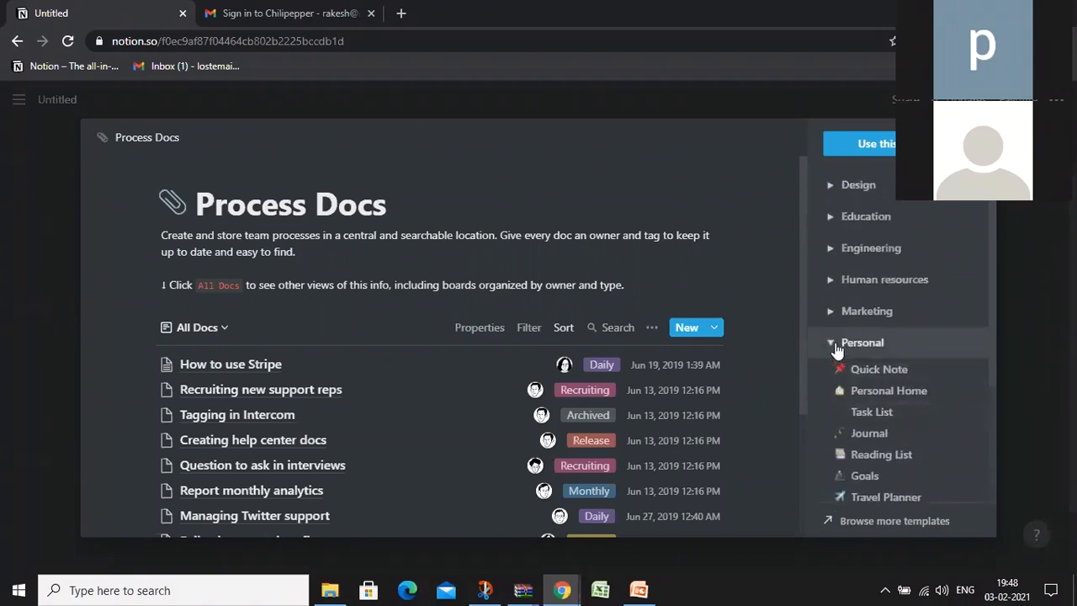
pyautogui.click(841, 345)
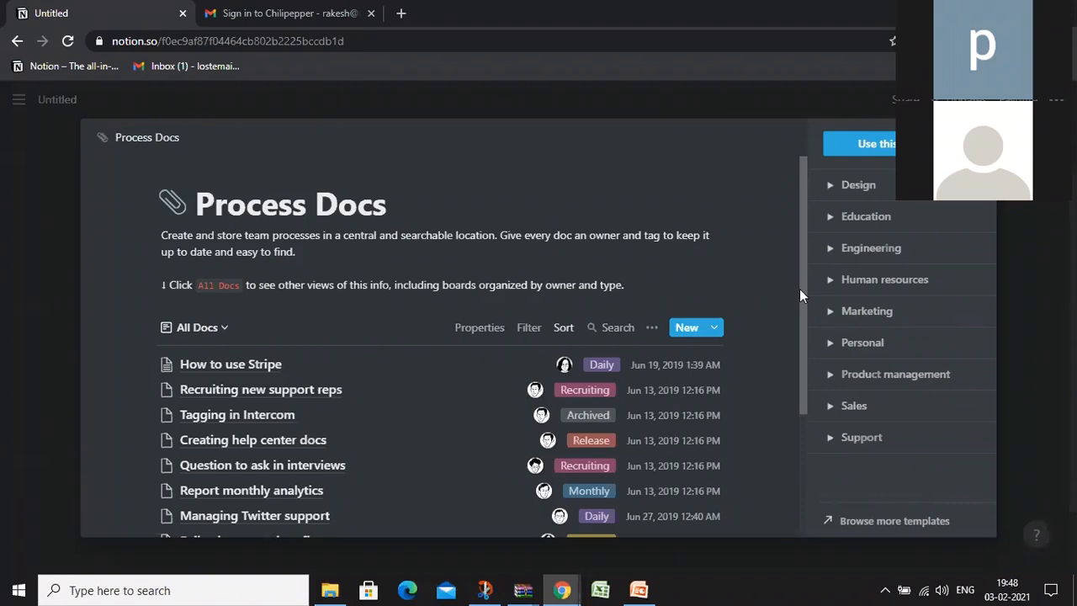
# Look at the Process Docs preview and the Personal template list again, then close the gallery without using a template
pyautogui.moveTo(803, 285)
pyautogui.mouseDown()
pyautogui.moveTo(796, 321)
pyautogui.moveTo(815, 359)
pyautogui.moveTo(824, 337)
pyautogui.moveTo(811, 280)
pyautogui.moveTo(801, 292)
pyautogui.mouseUp()
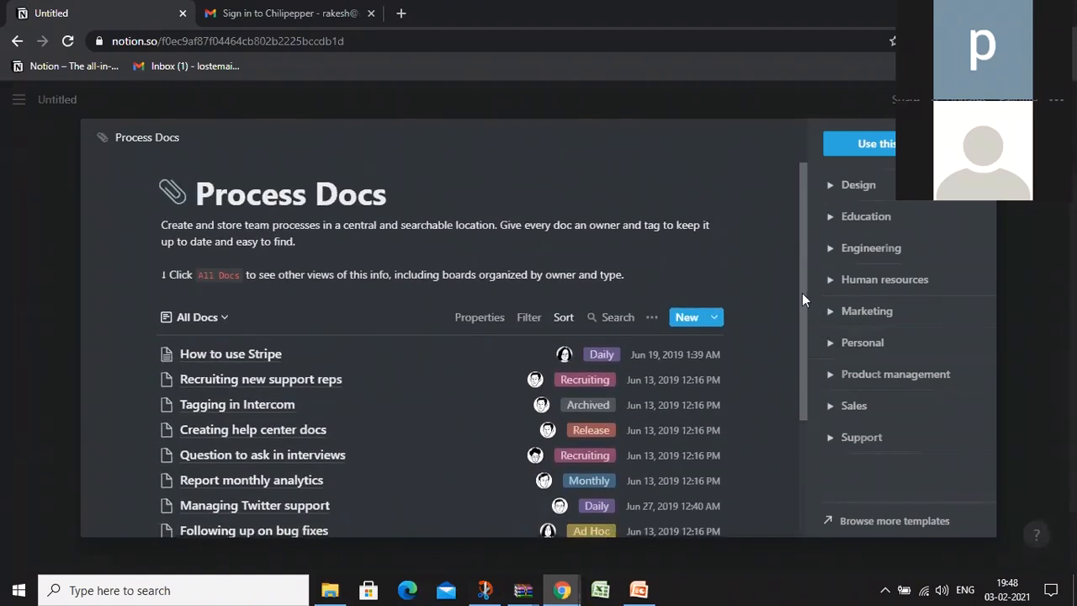
pyautogui.click(840, 347)
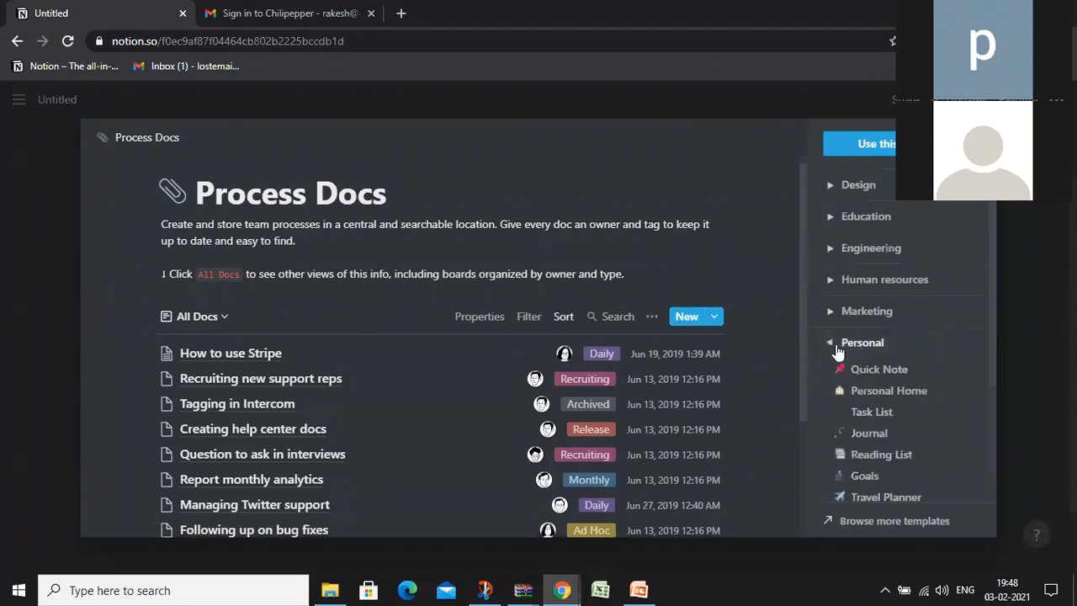
pyautogui.scroll(-3, 837, 351)
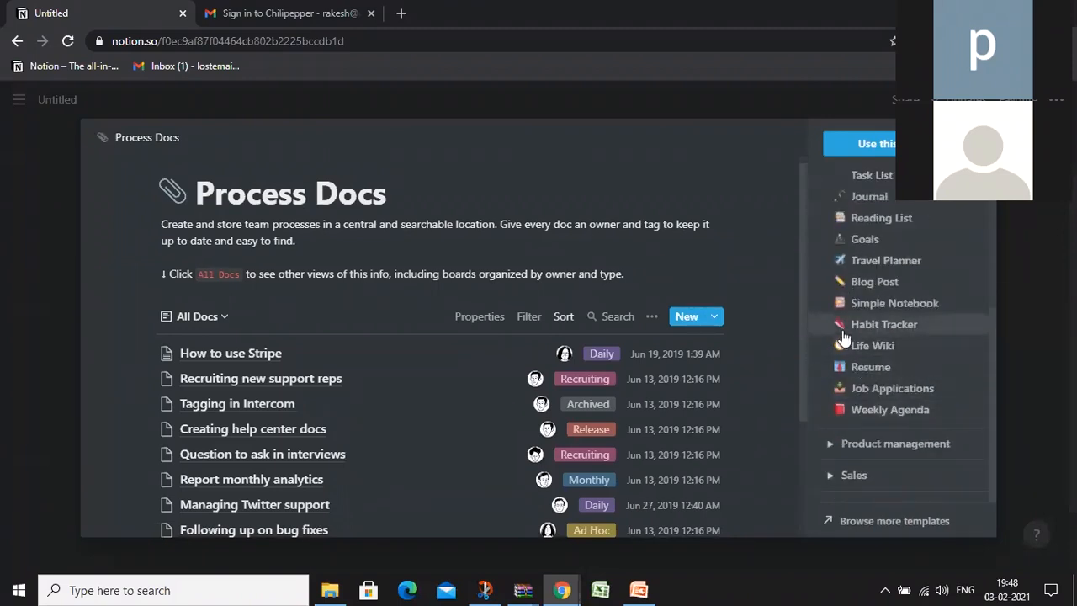
pyautogui.scroll(1, 940, 322)
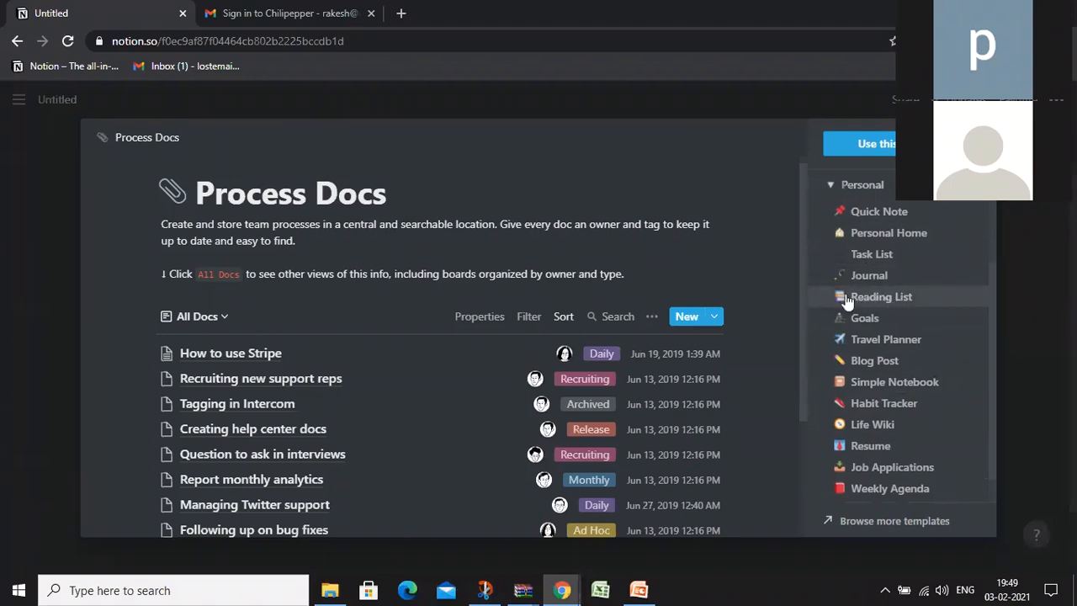
pyautogui.click(1065, 282)
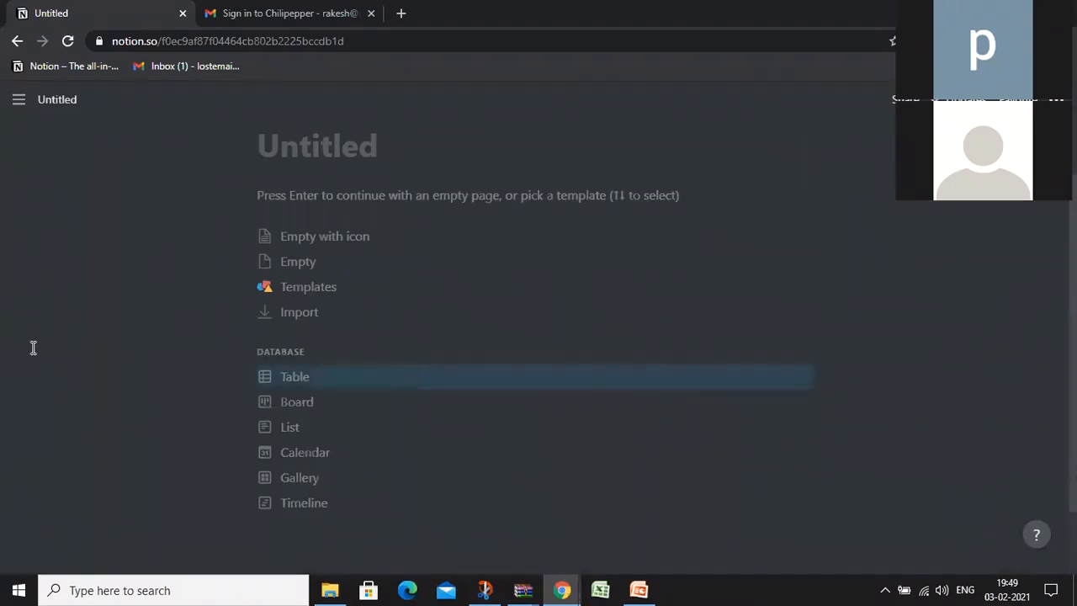
# Delete the untitled page from the workspace
pyautogui.moveTo(7, 274)
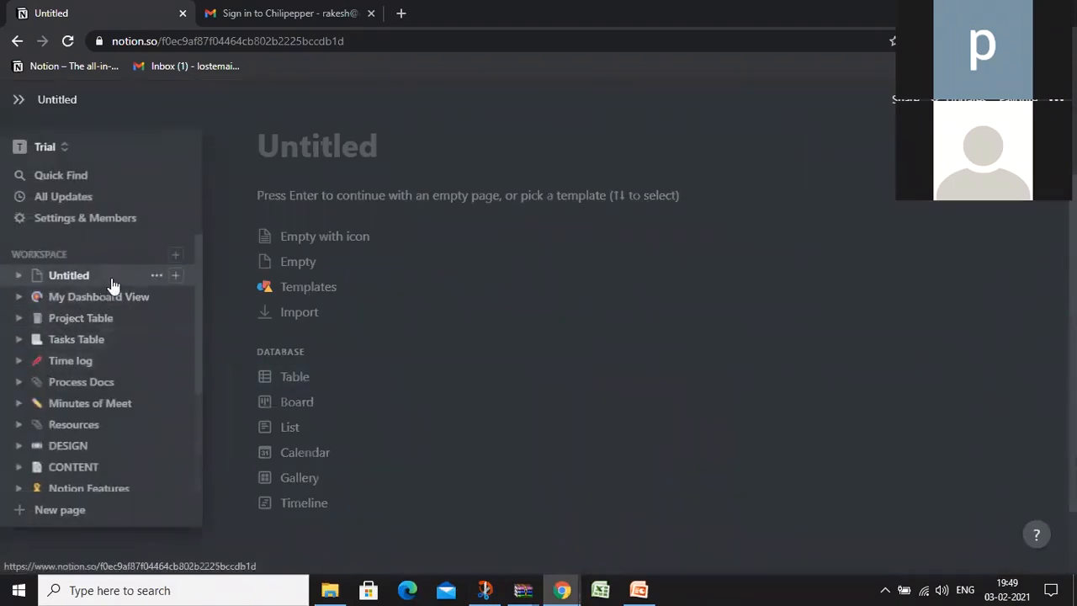
pyautogui.click(156, 275)
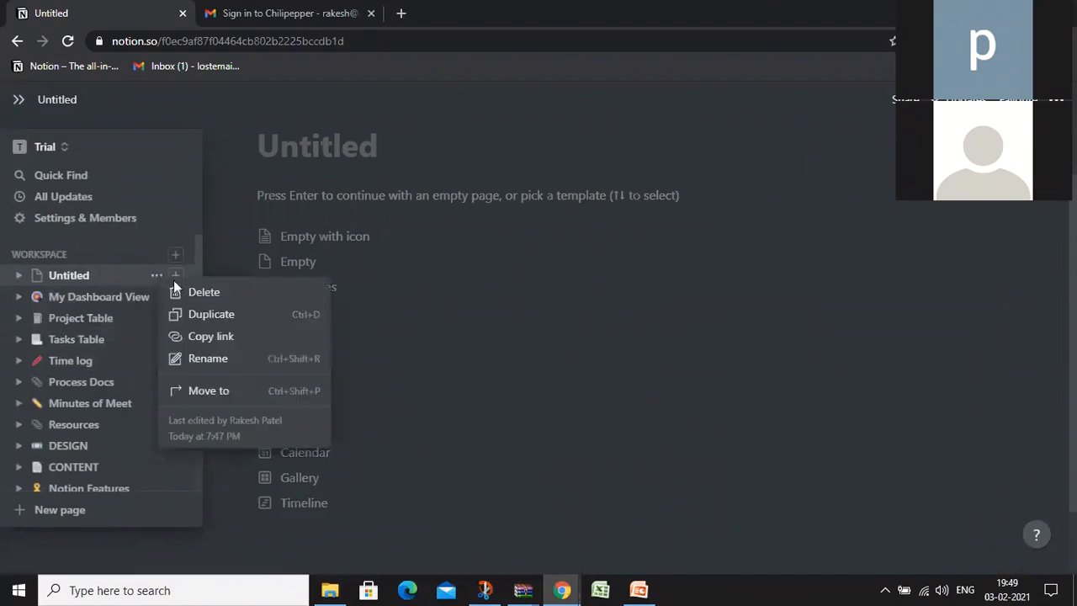
pyautogui.click(204, 294)
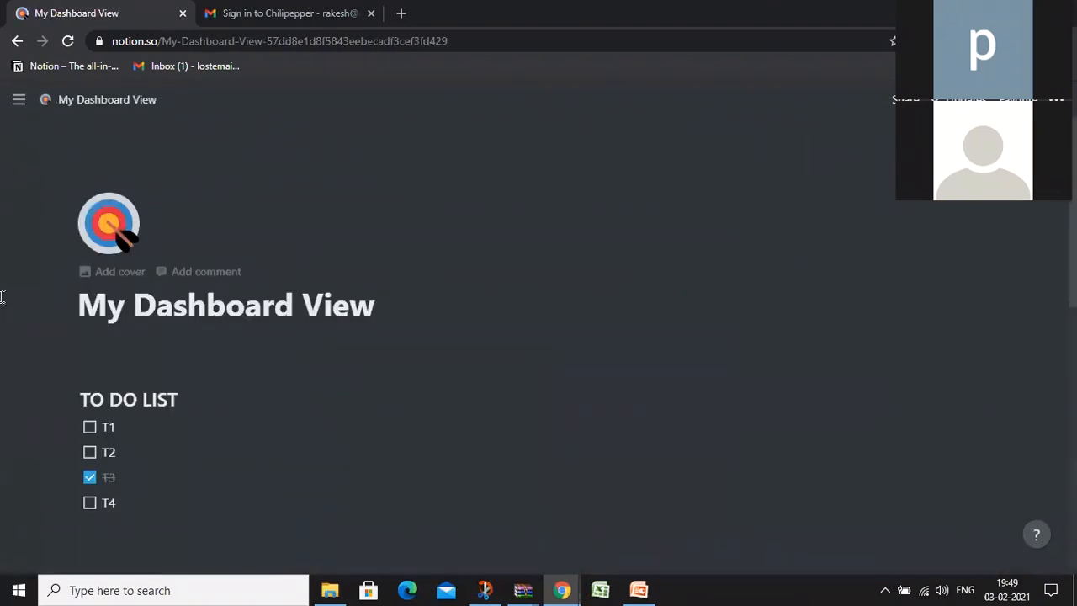
# Visit the Tasks Table, Project Table and Time log pages, then return to My Dashboard View and view its to-do list and task sections
pyautogui.moveTo(3, 299)
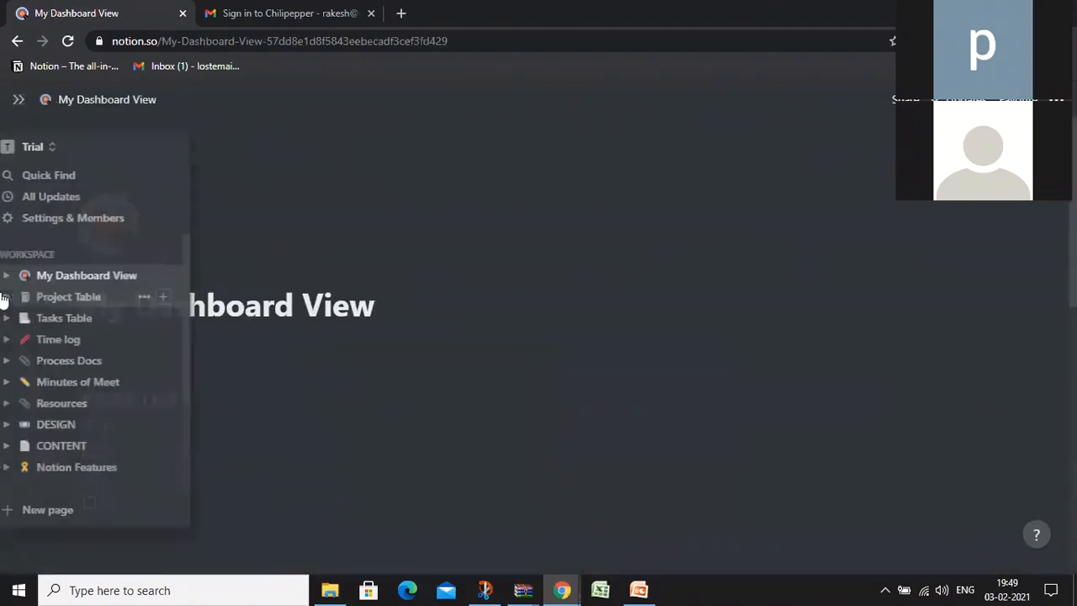
pyautogui.click(83, 324)
pyautogui.click(82, 305)
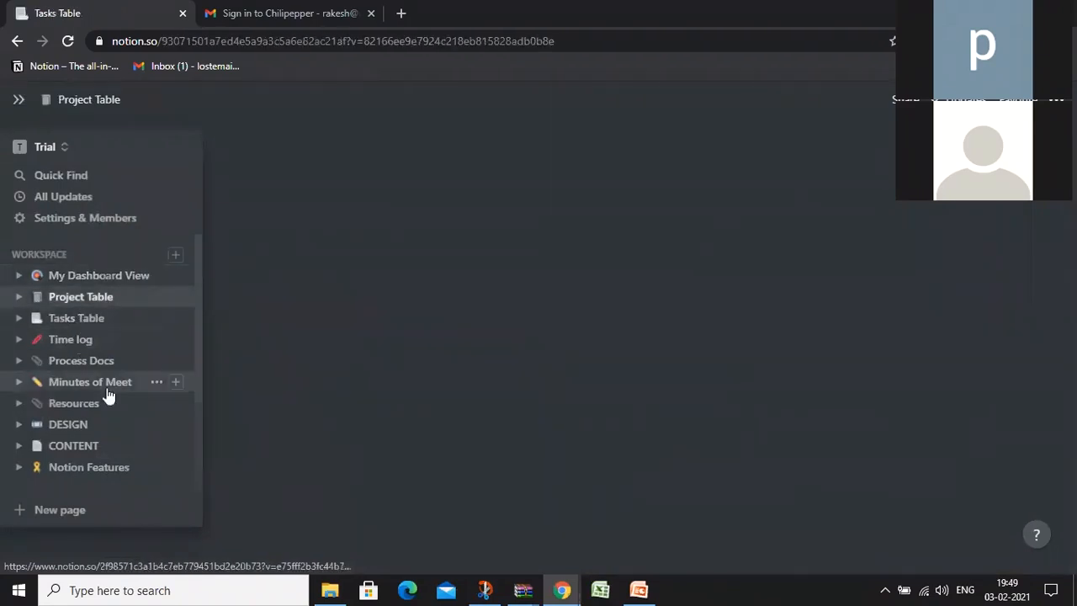
pyautogui.click(92, 339)
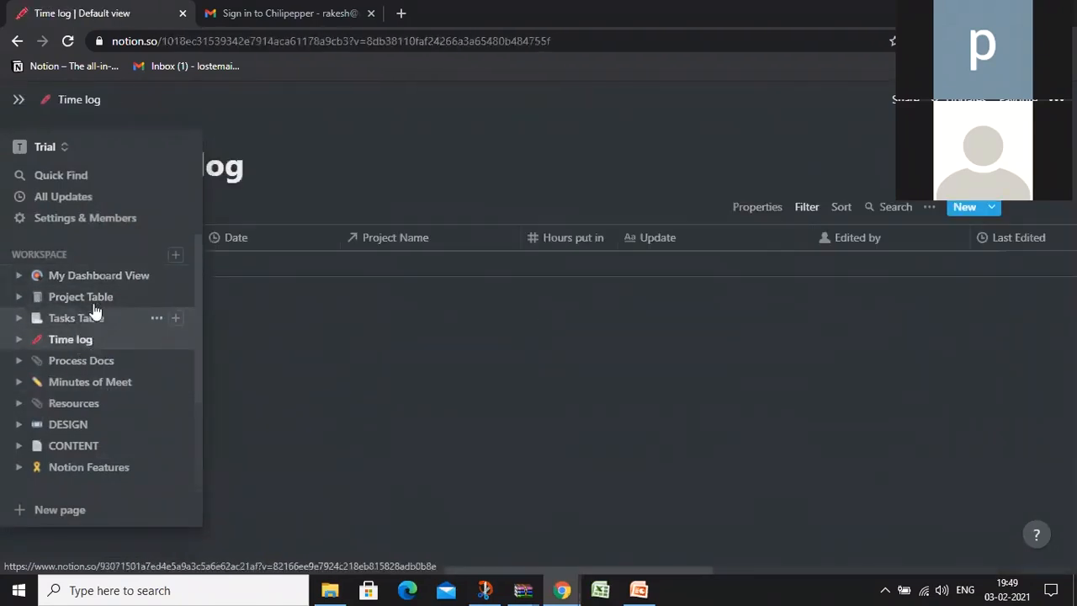
pyautogui.click(86, 283)
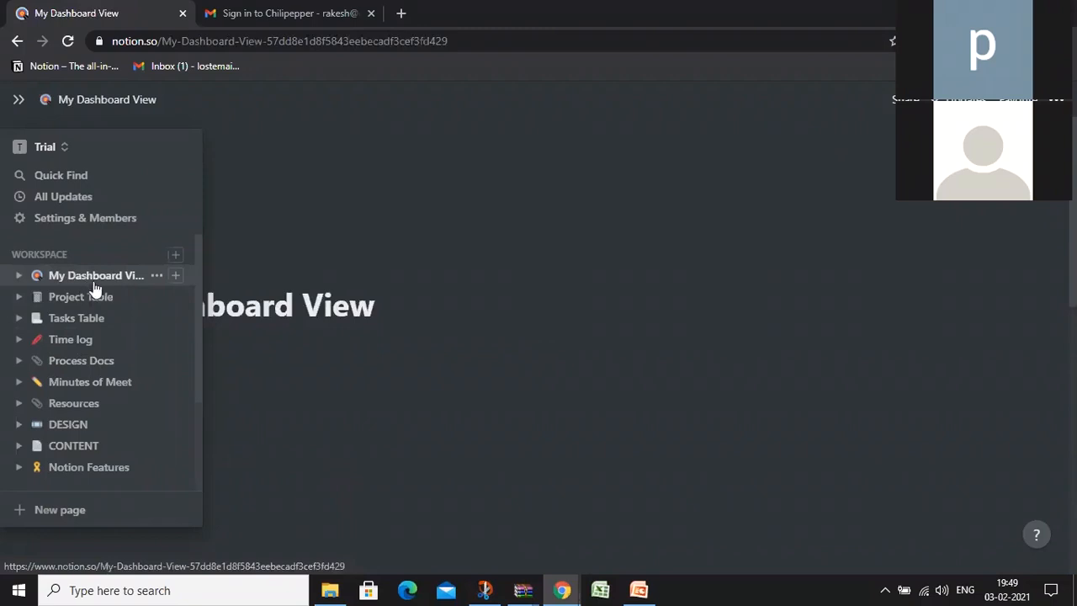
pyautogui.scroll(-2, 325, 256)
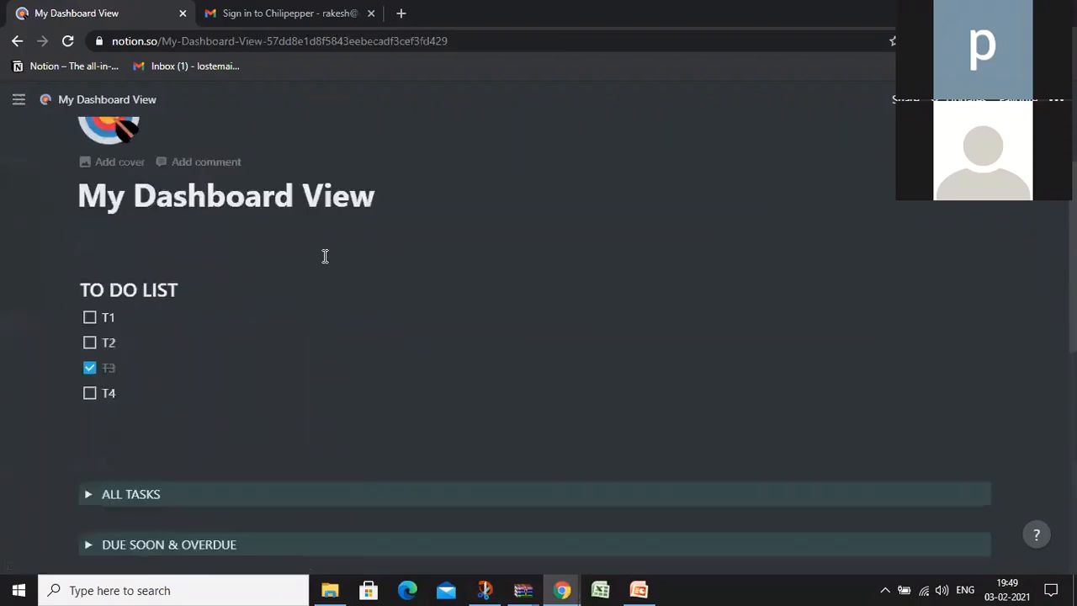
pyautogui.scroll(-1, 324, 256)
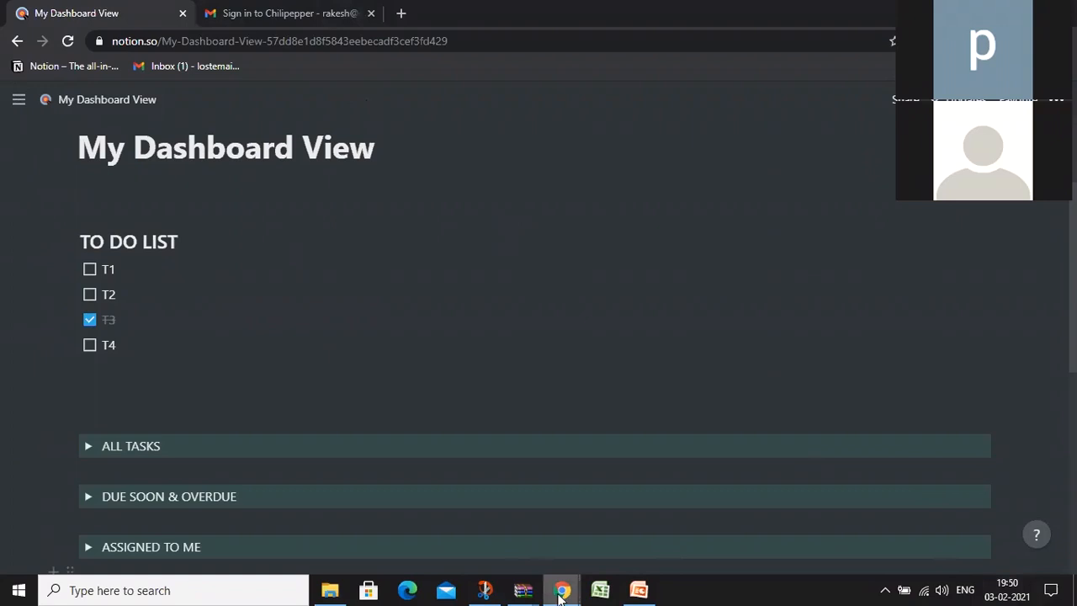
# Switch to the Zoom meeting in the other browser window and check the latest chat messages
pyautogui.moveTo(562, 590)
pyautogui.click(205, 533)
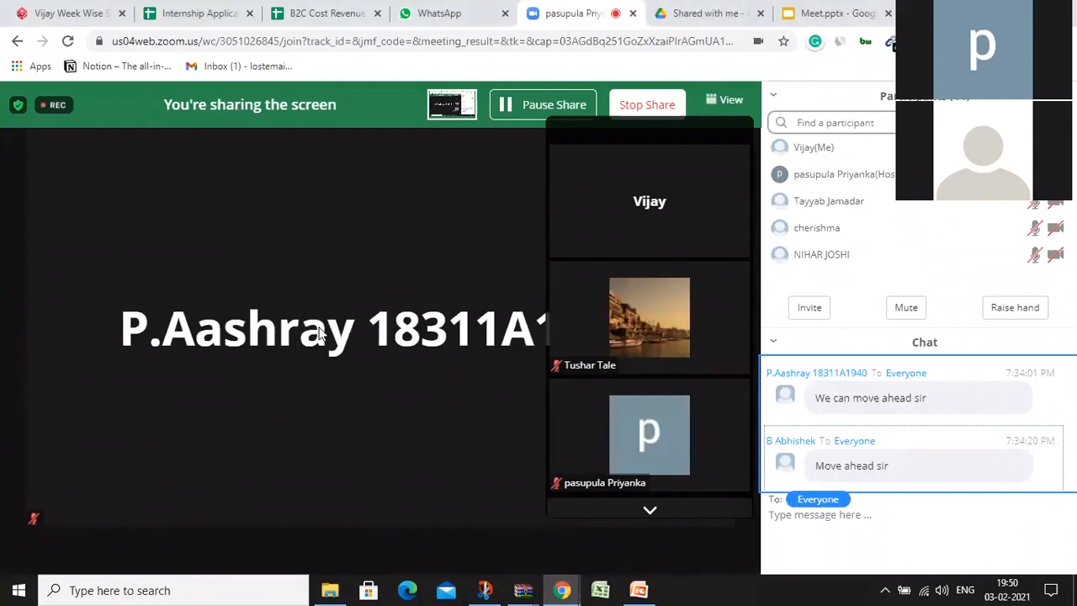
pyautogui.moveTo(317, 336)
pyautogui.scroll(-2, 876, 442)
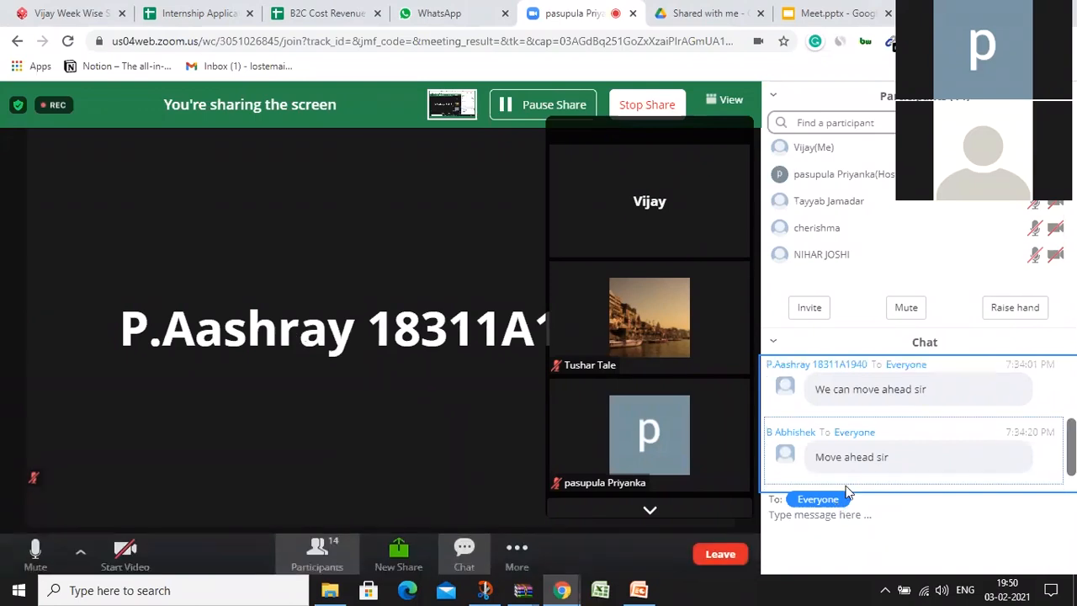